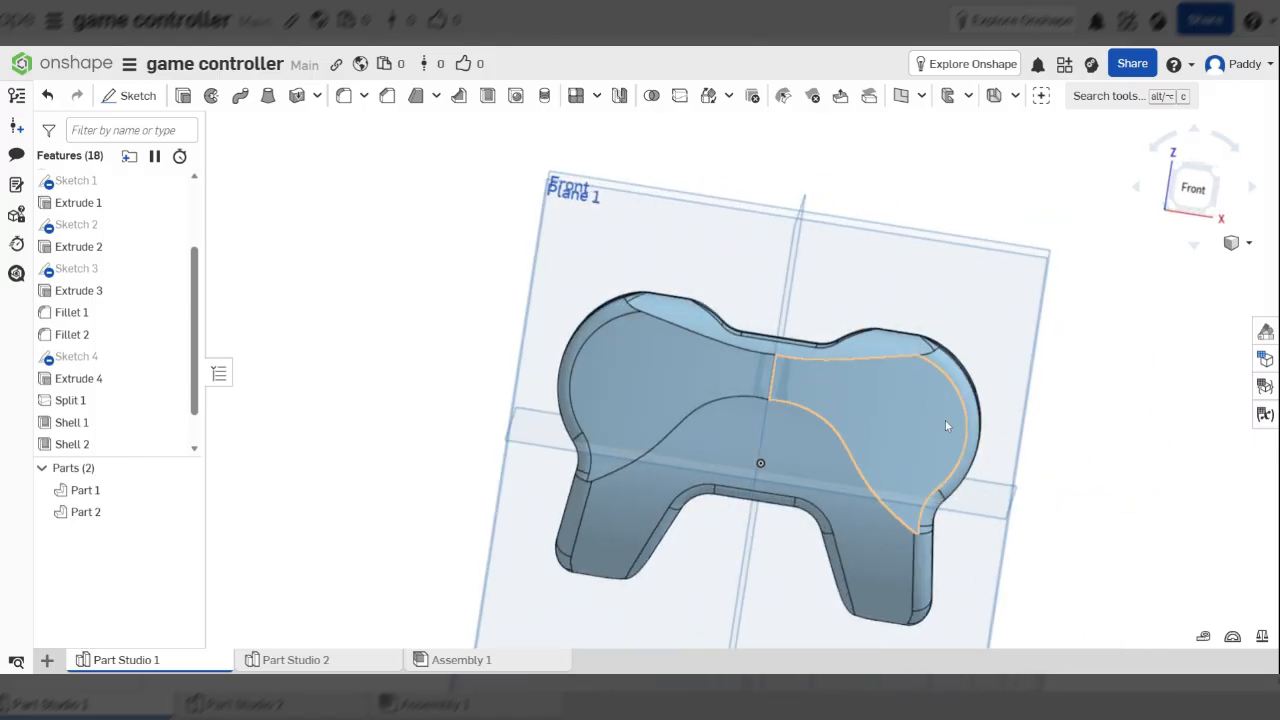
Orbit around the controller body and select Plane 1 lying across its face
right_click_drag(875, 438, 929, 446)
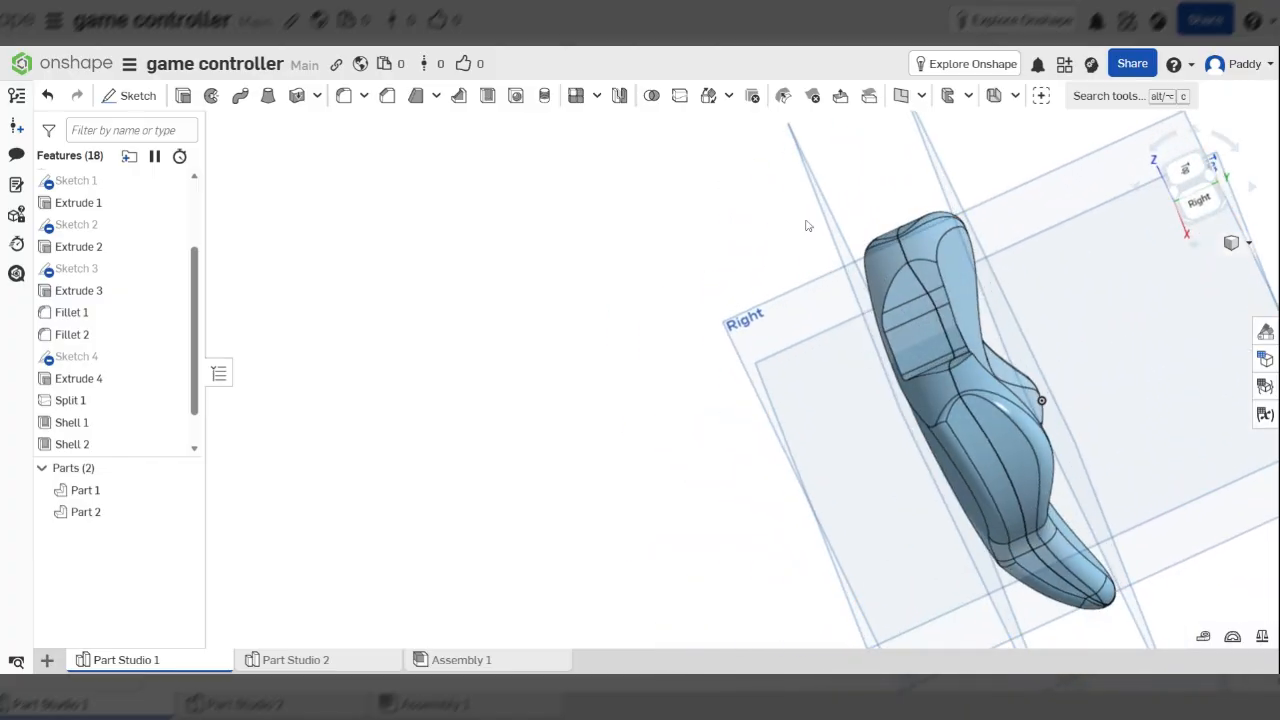
right_click_drag(808, 226, 838, 238)
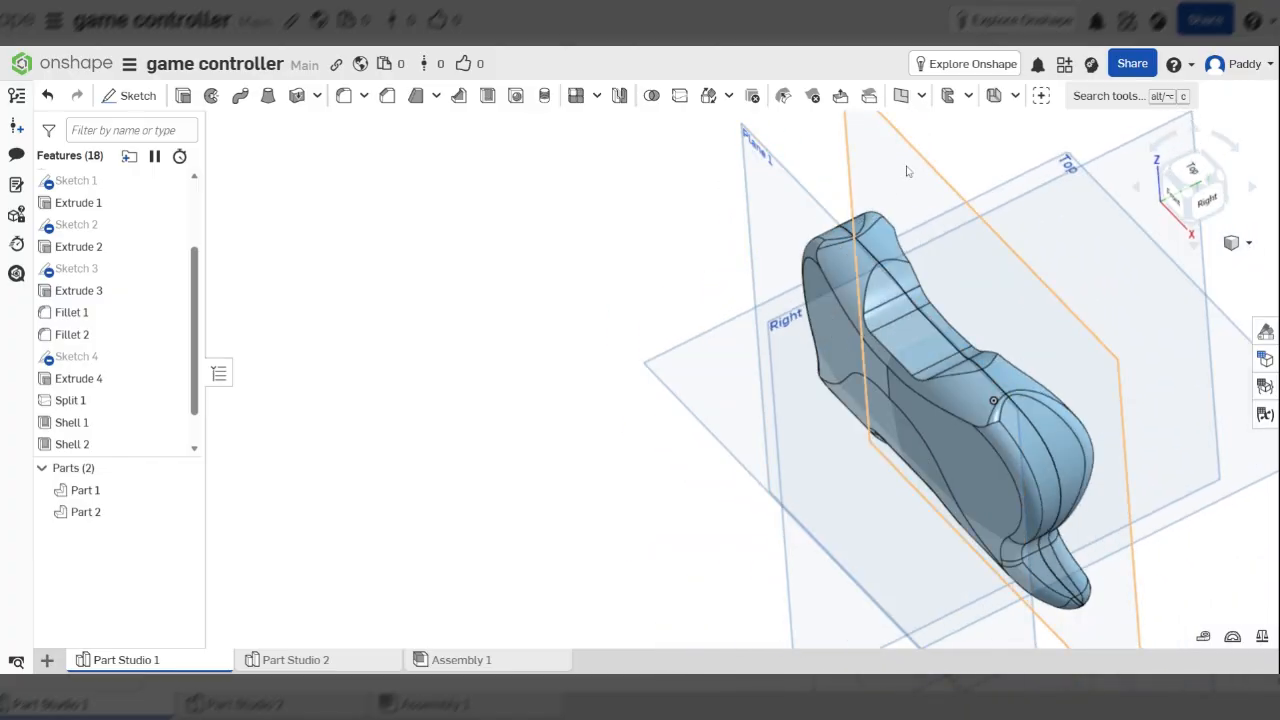
right_click_drag(910, 191, 922, 214)
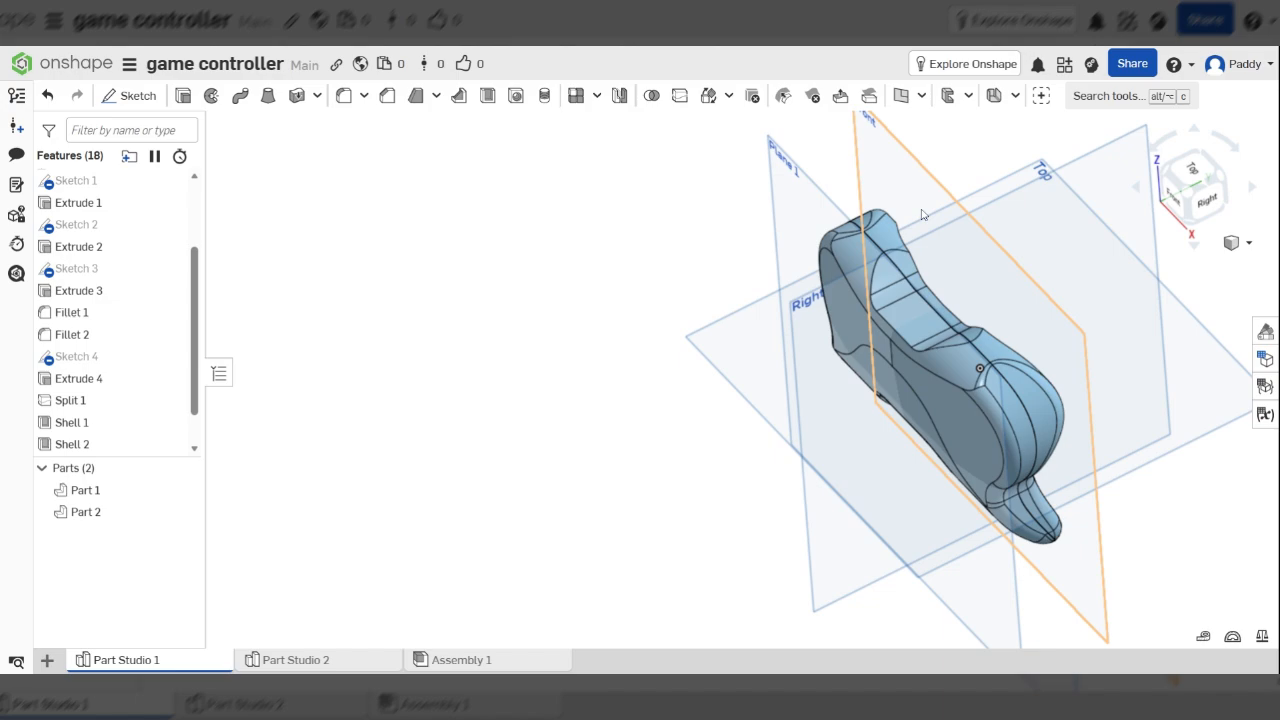
left_click(988, 607)
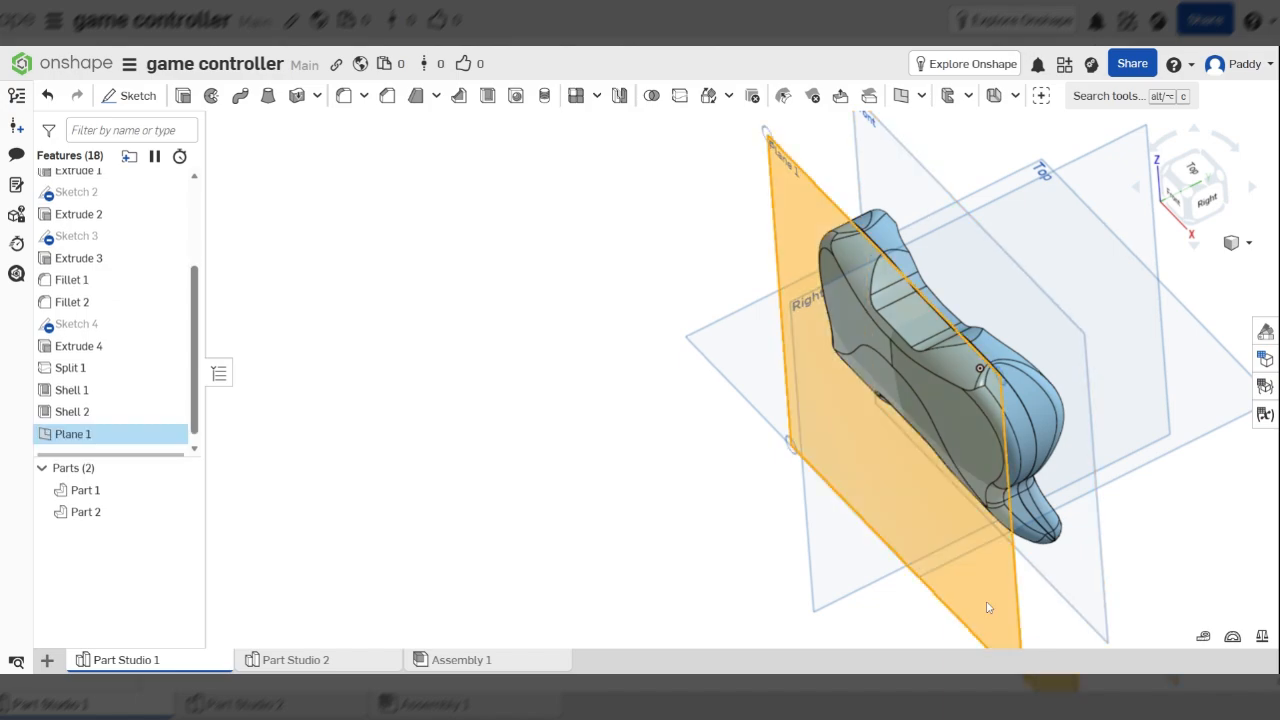
Start a sketch normal to Plane 1 and draw the first Ø7 circle on the right pad
key("n")
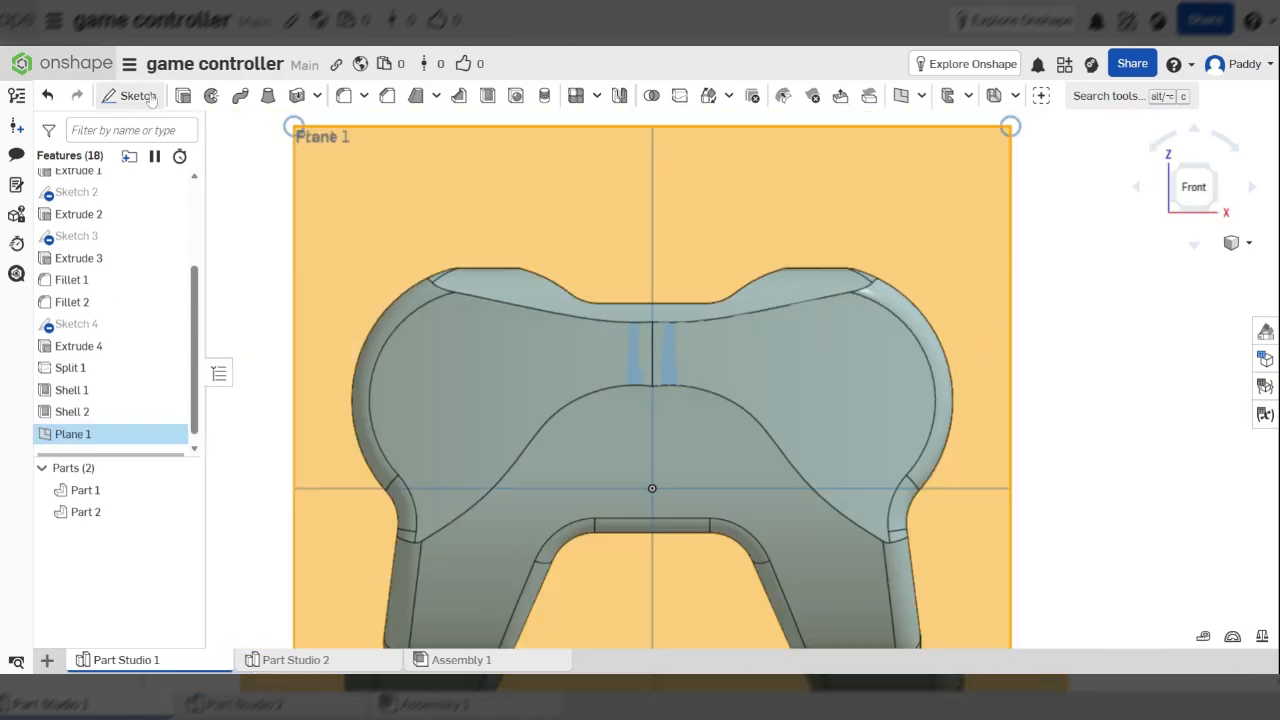
left_click(138, 96)
left_click(255, 96)
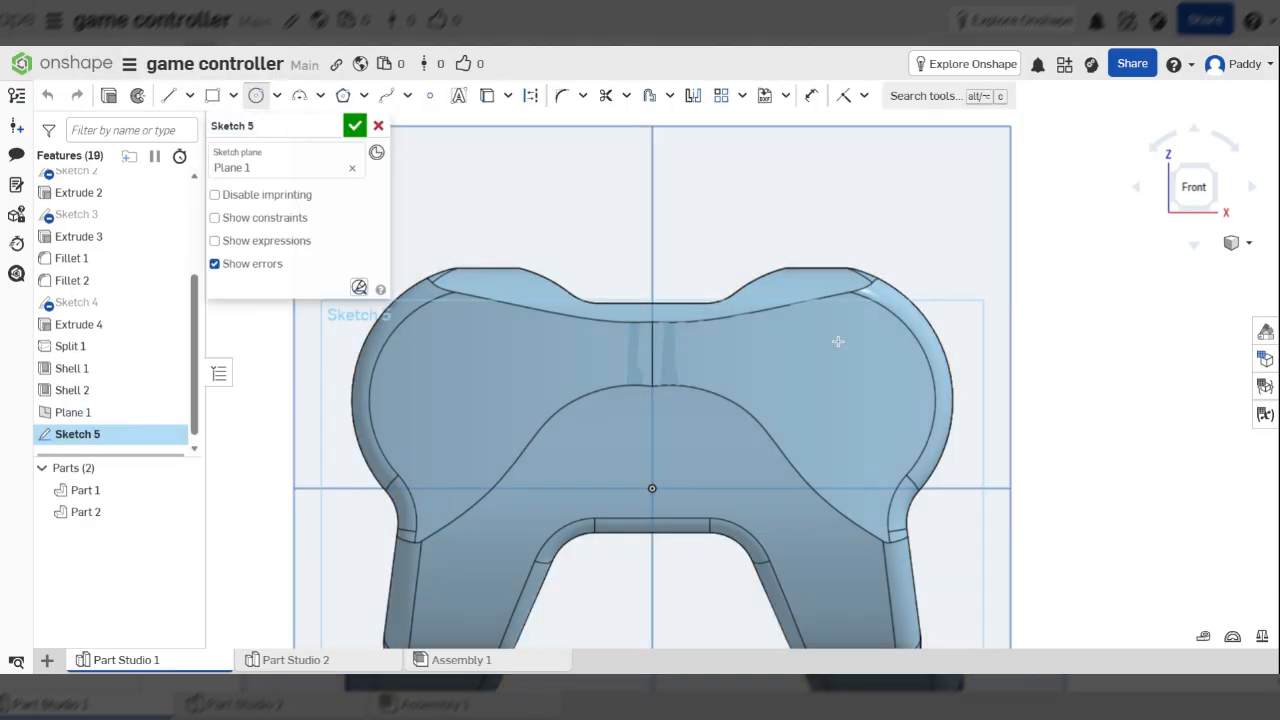
left_click(817, 338)
left_click(833, 347)
type("5")
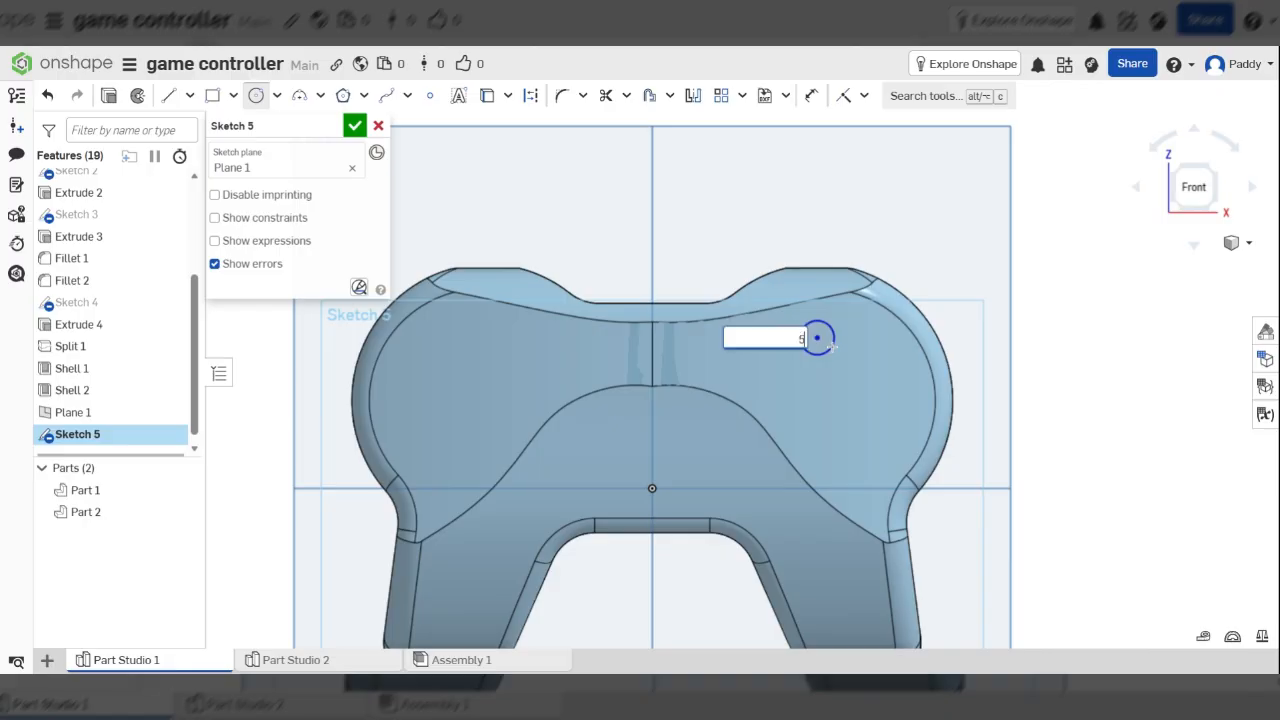
key("BackSpace")
type("7")
key("Return")
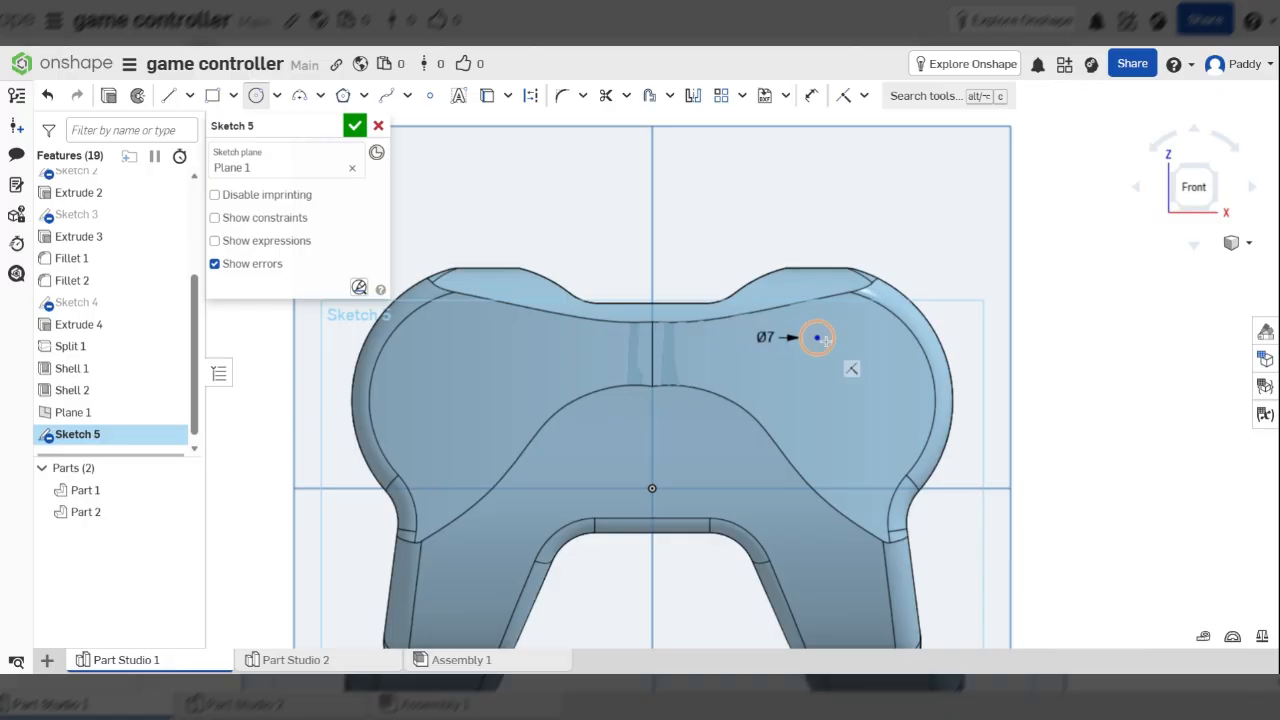
Add three more Ø7 circles below, right and left to complete the diamond
left_click(816, 404)
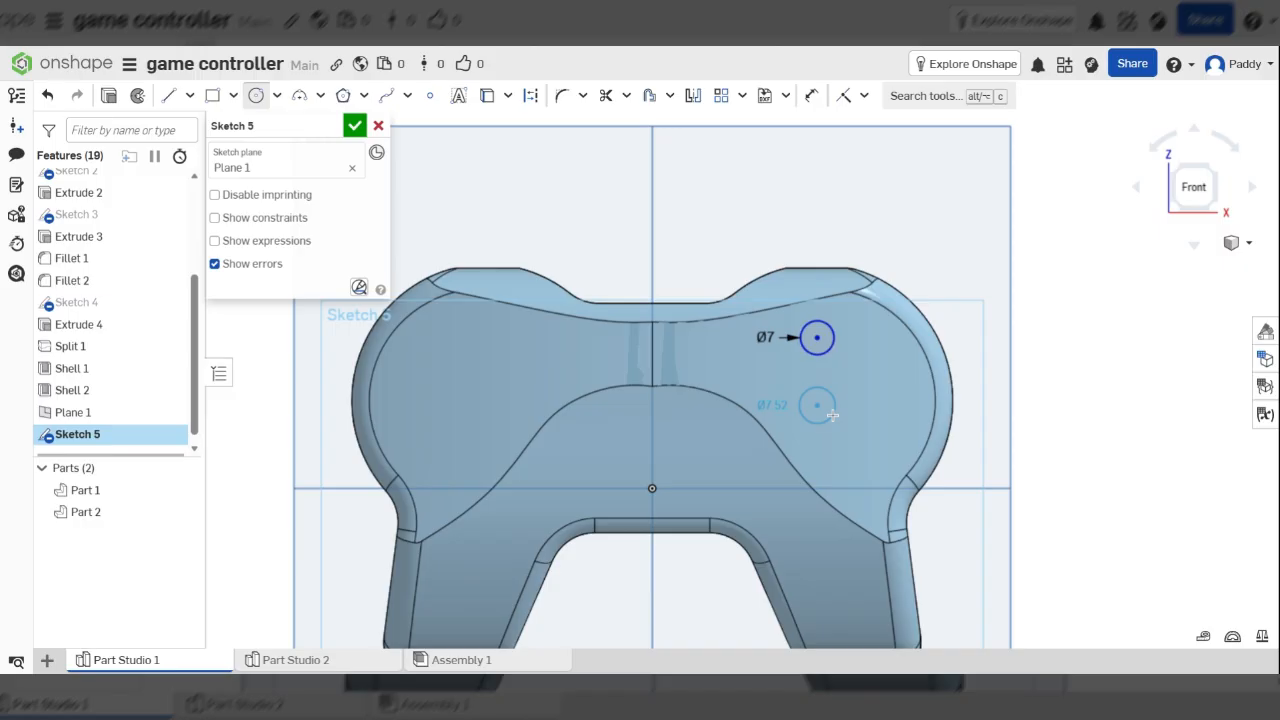
left_click(832, 415)
type("7")
key("Return")
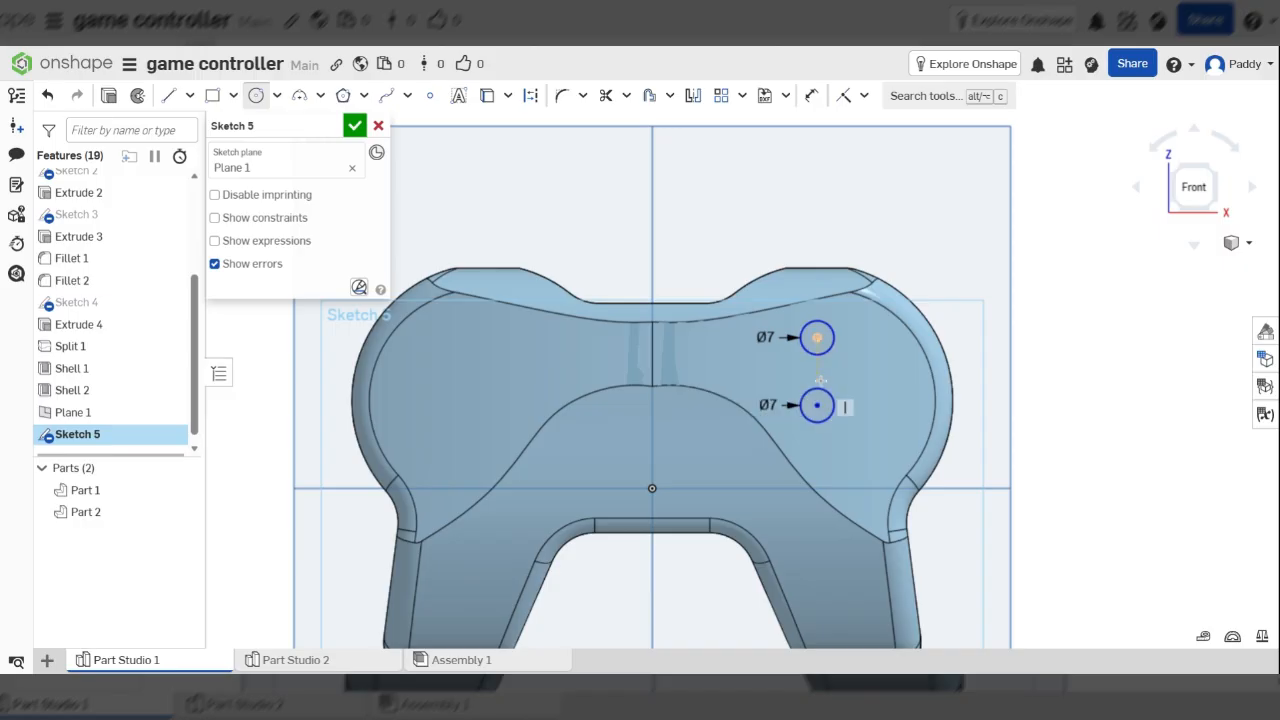
left_click(854, 370)
left_click(873, 377)
type("7")
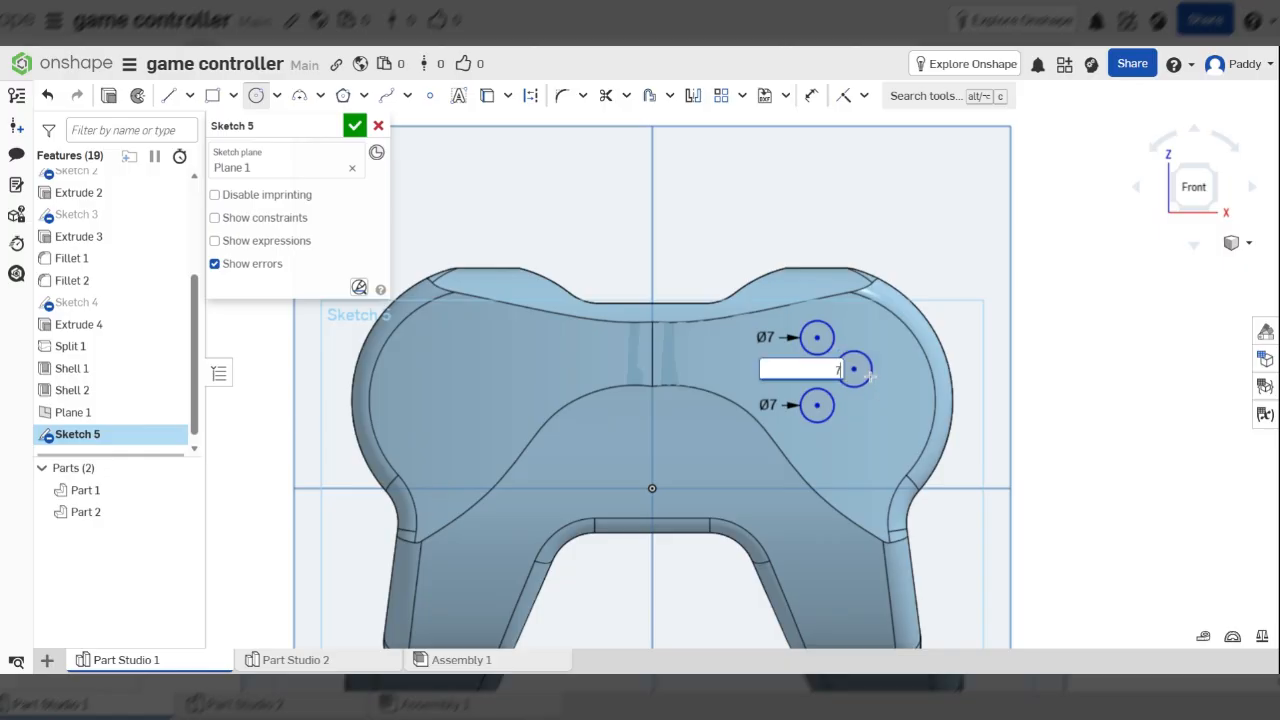
key("Return")
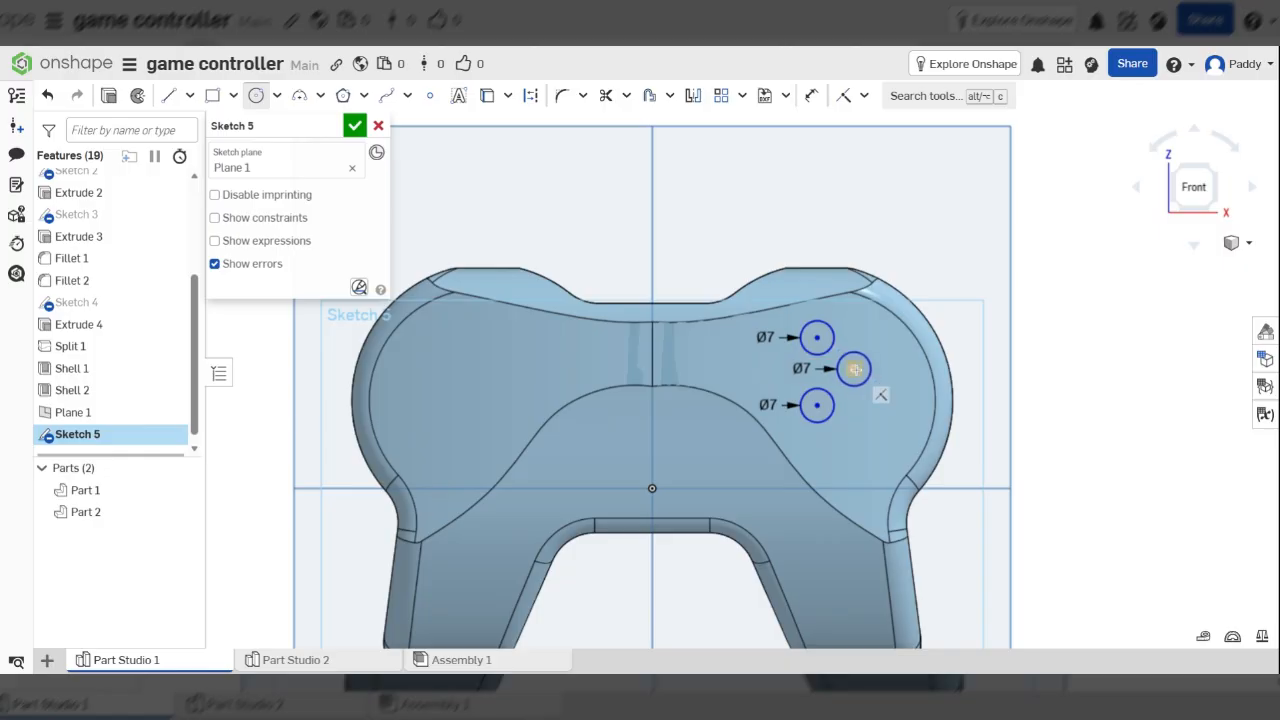
left_click(782, 369)
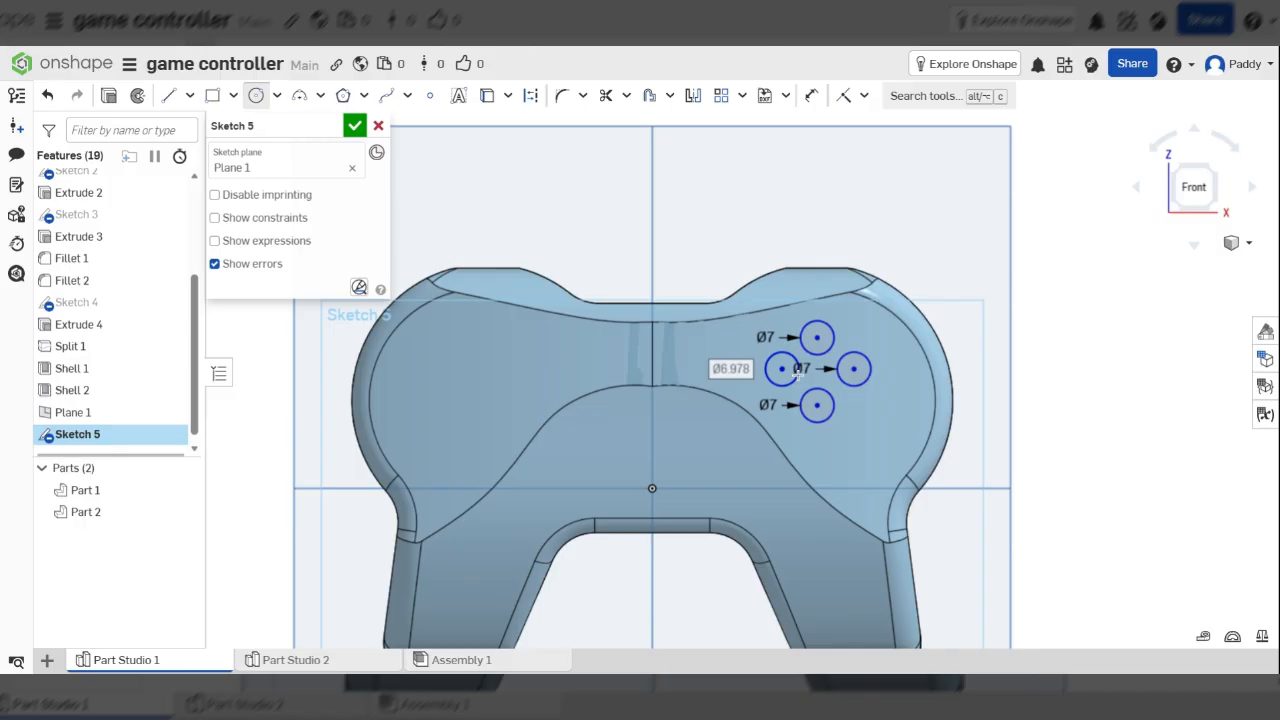
left_click(798, 374)
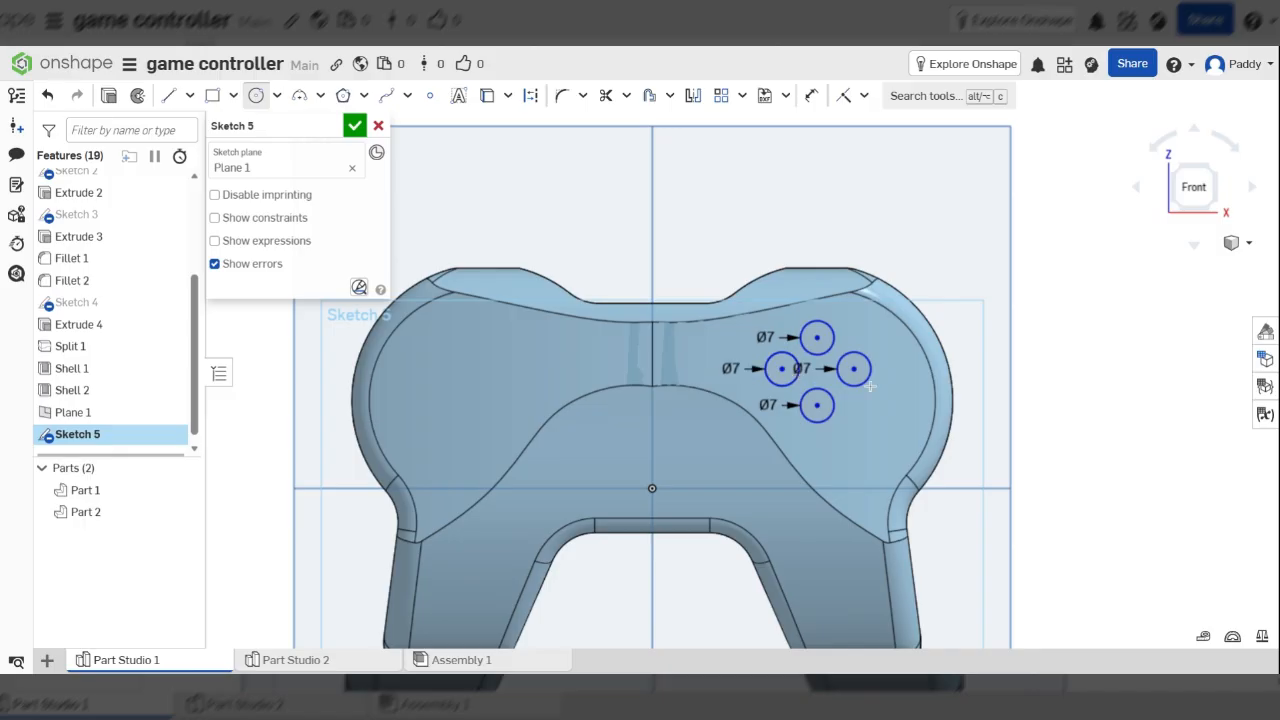
mouse_move(860, 323)
right_mouse_down()
mouse_move(886, 321)
mouse_move(876, 372)
mouse_move(789, 309)
mouse_move(767, 335)
mouse_move(872, 387)
mouse_move(832, 380)
mouse_move(836, 360)
mouse_move(864, 385)
mouse_move(857, 395)
mouse_move(786, 388)
mouse_move(802, 380)
right_mouse_up()
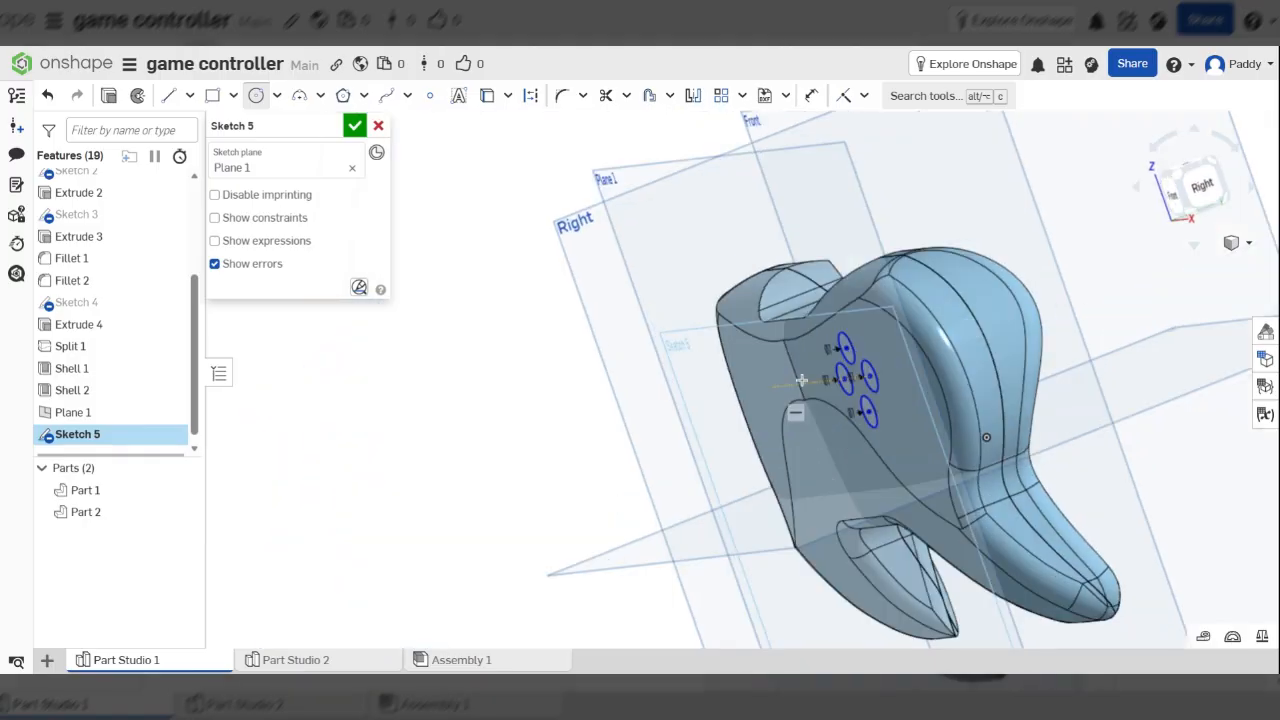
Extrude Sketch 5's four circles Blind 8 mm as new button parts
key("n")
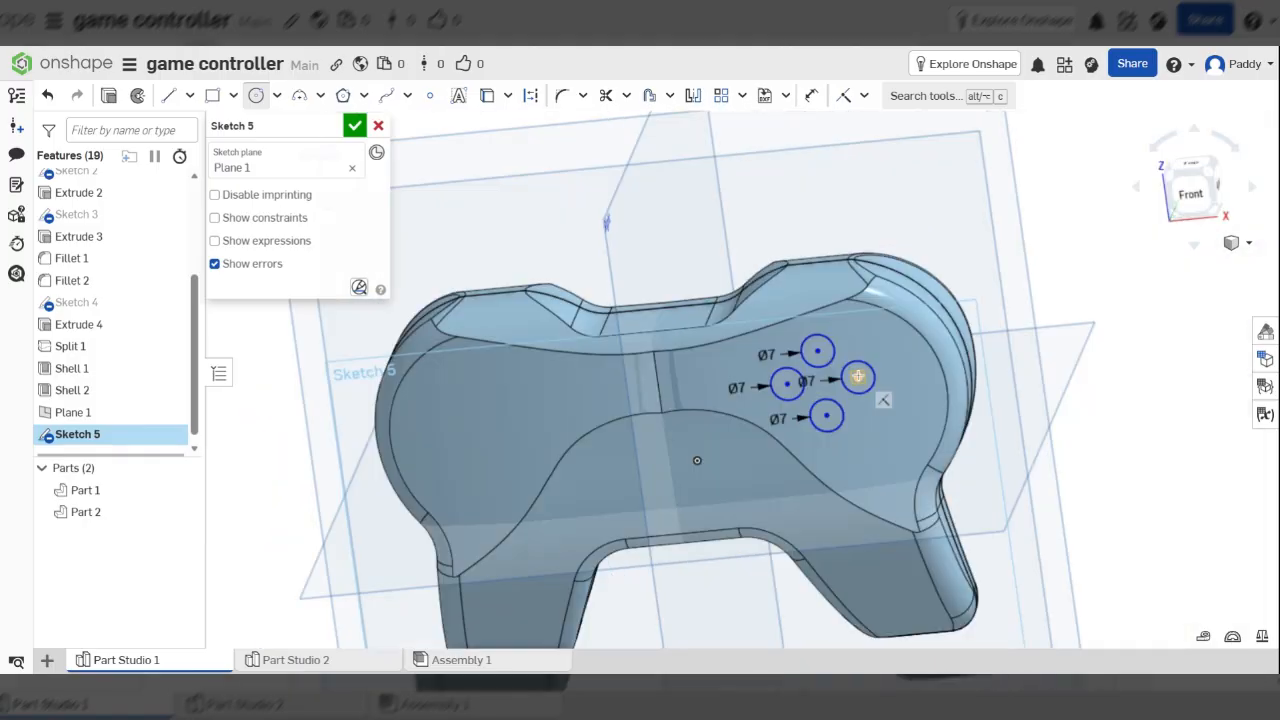
left_click(110, 97)
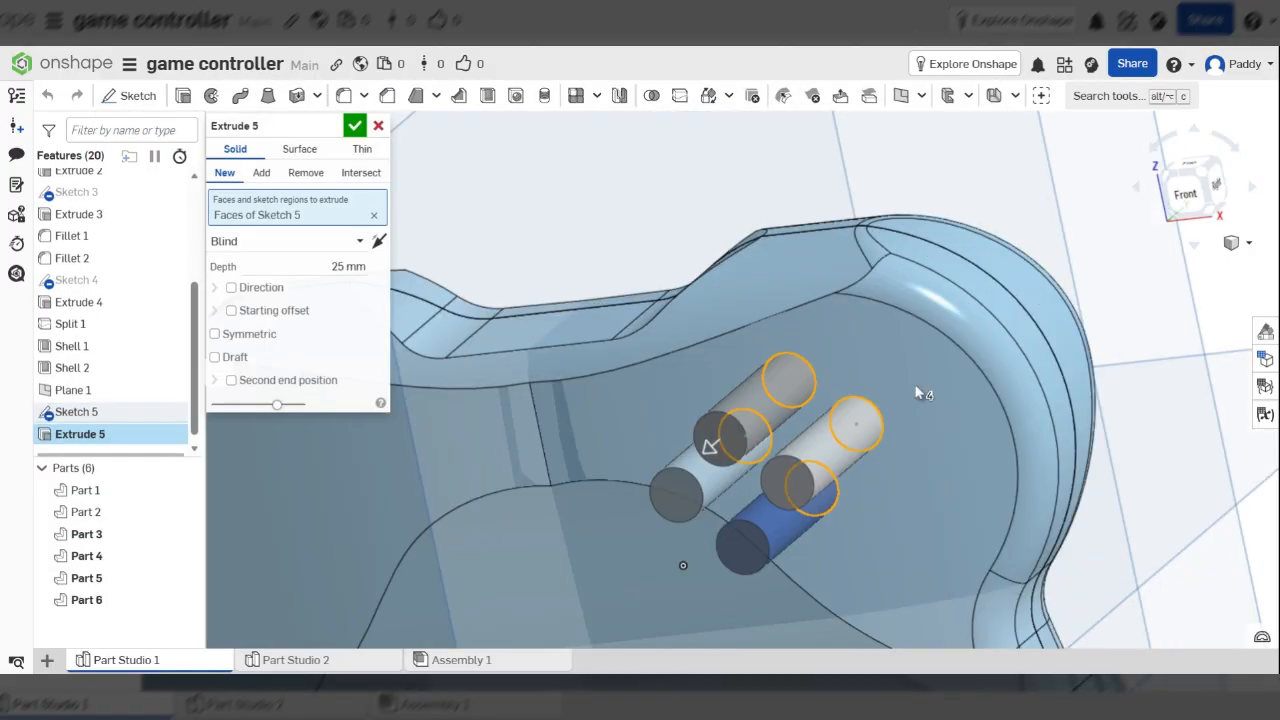
right_click_drag(918, 393, 745, 410)
left_click_drag(642, 384, 901, 374)
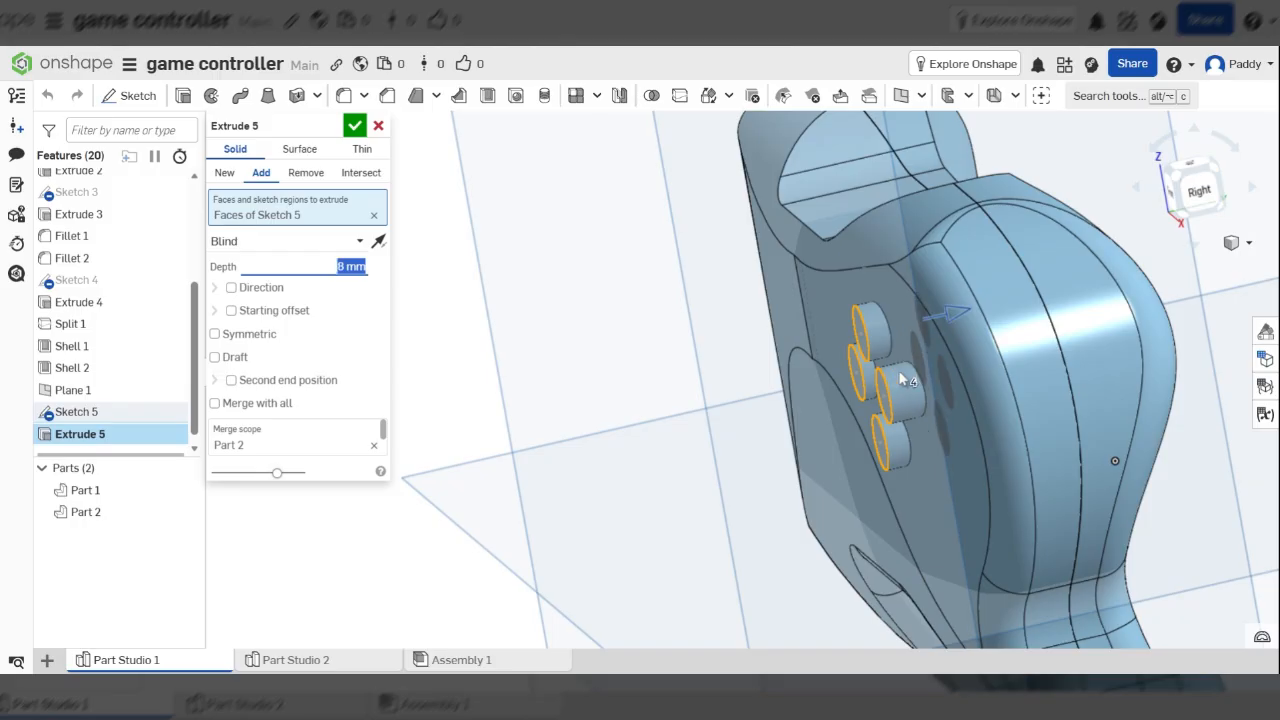
left_click(216, 172)
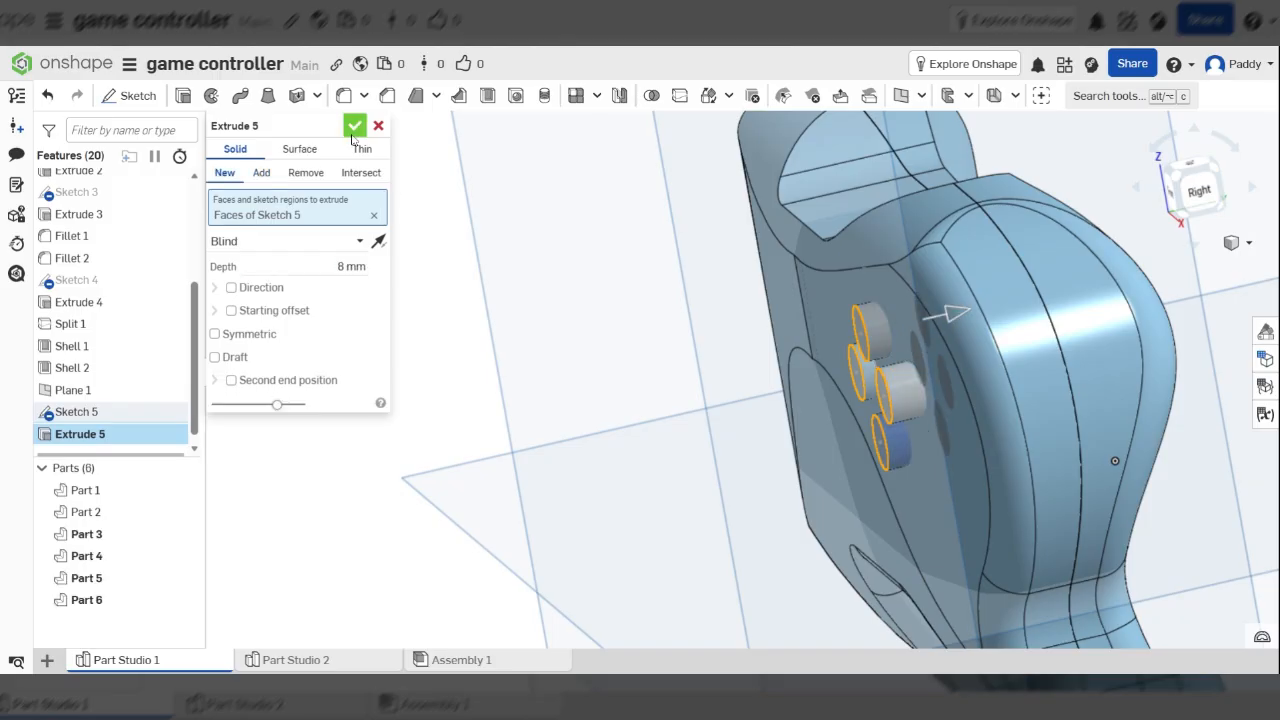
left_click(355, 125)
right_click_drag(493, 239, 923, 392)
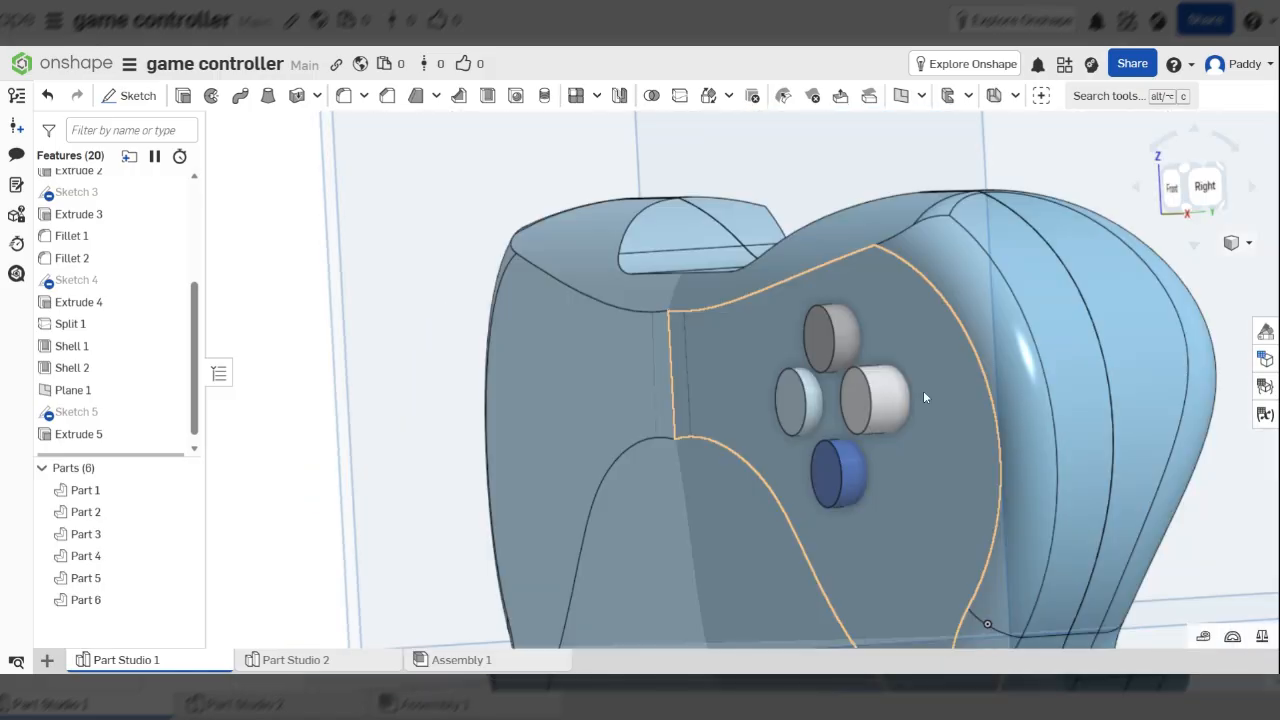
scroll(843, 405, "up", 3)
right_click_drag(842, 401, 995, 412)
scroll(764, 418, "up", 4)
scroll(890, 370, "down", 5)
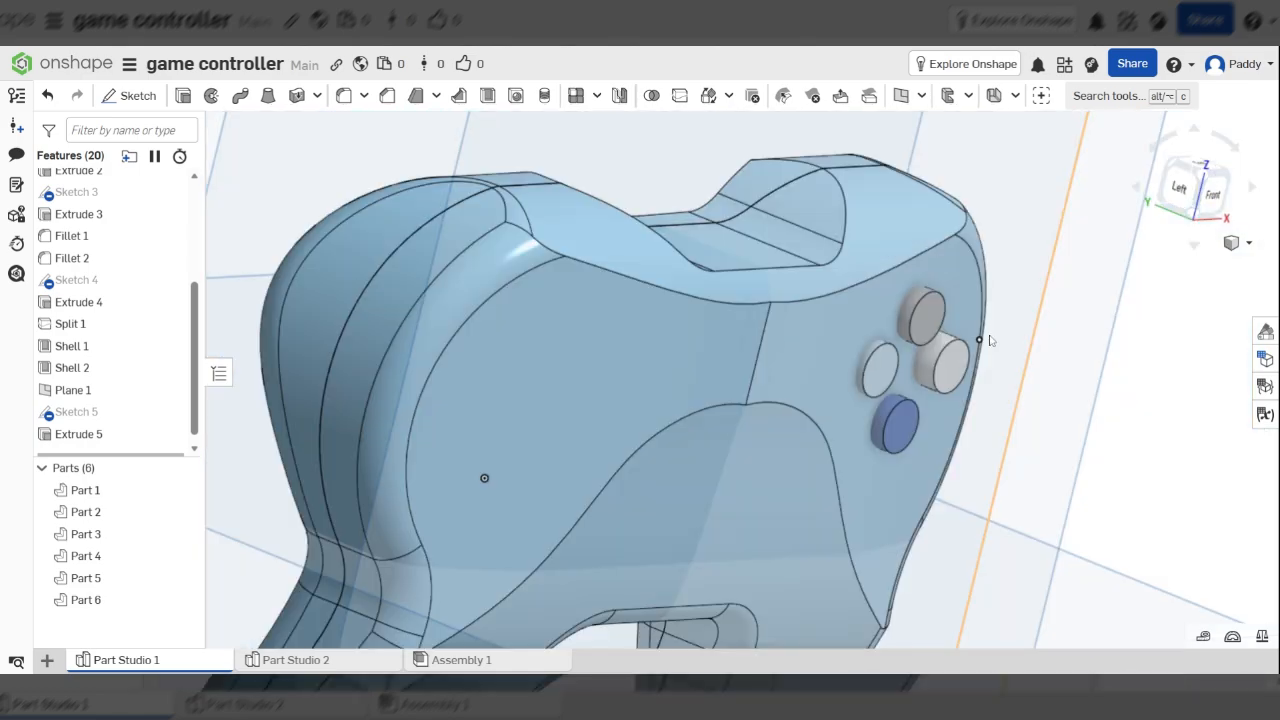
right_click_drag(990, 341, 1080, 294)
left_click(1172, 204)
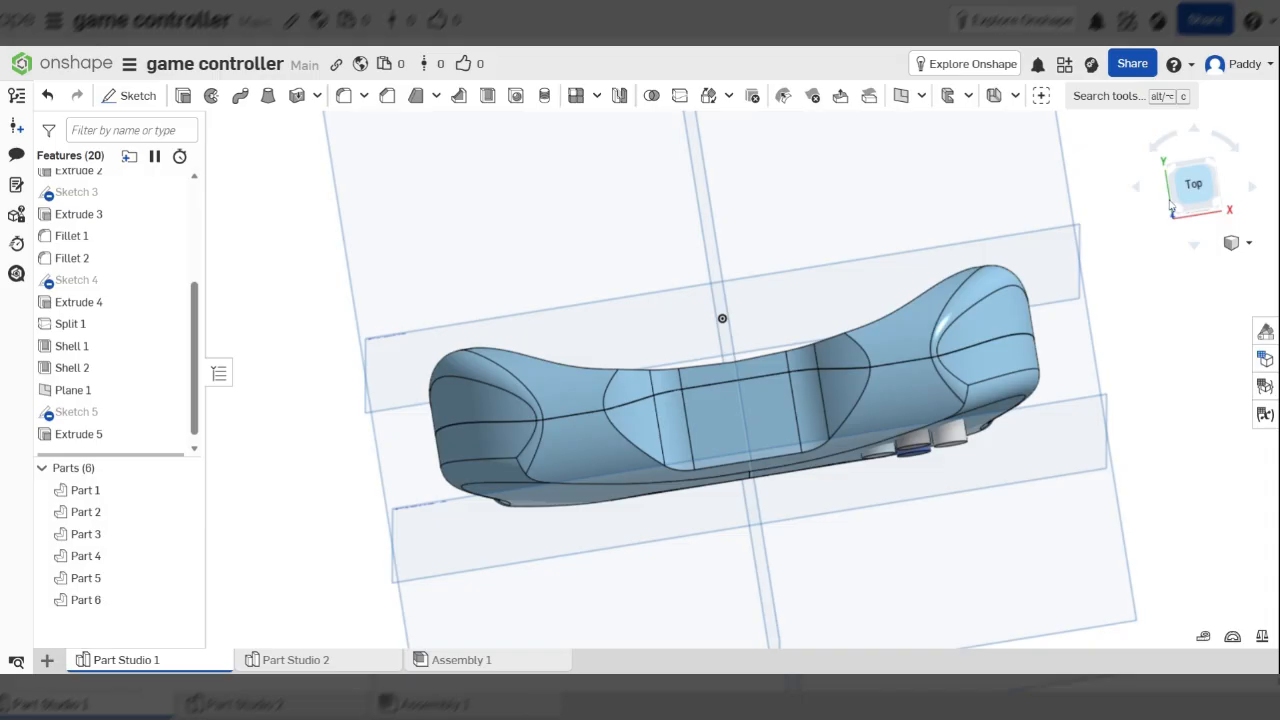
scroll(878, 523, "up", 3)
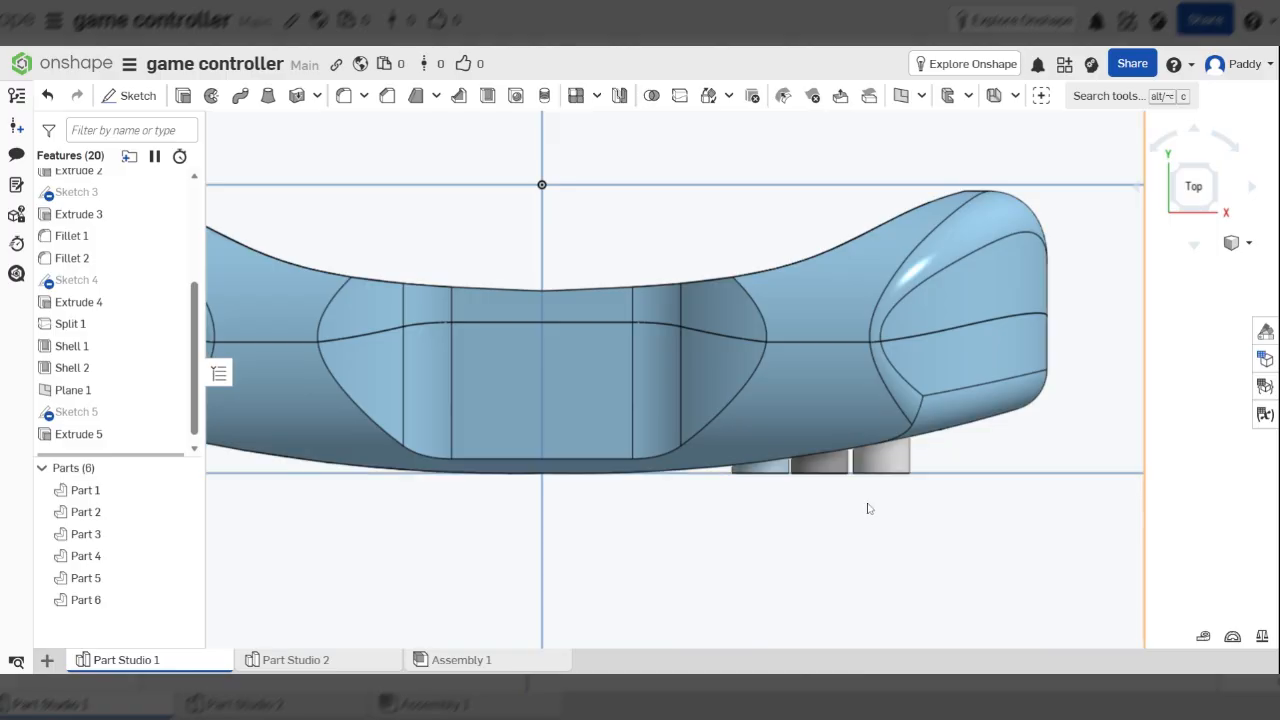
scroll(969, 377, "up", 5)
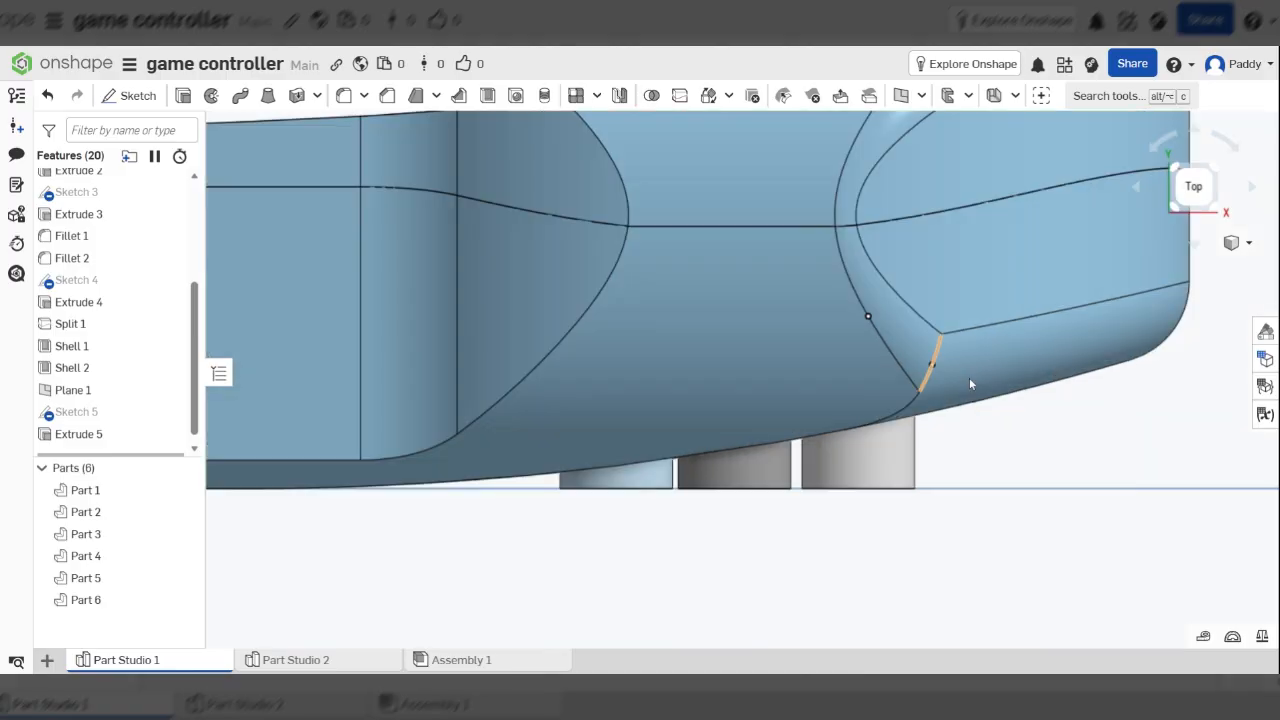
scroll(842, 409, "down", 7)
right_click_drag(842, 409, 1096, 320)
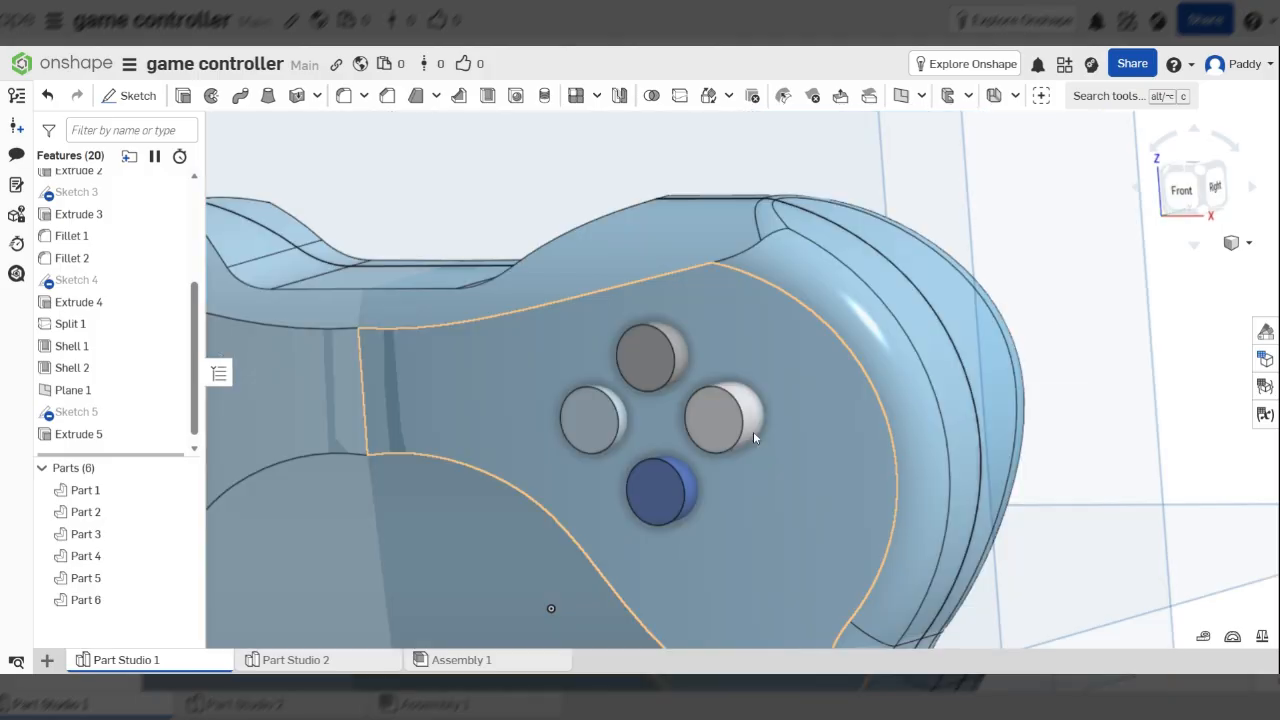
middle_click_drag(753, 432, 822, 420)
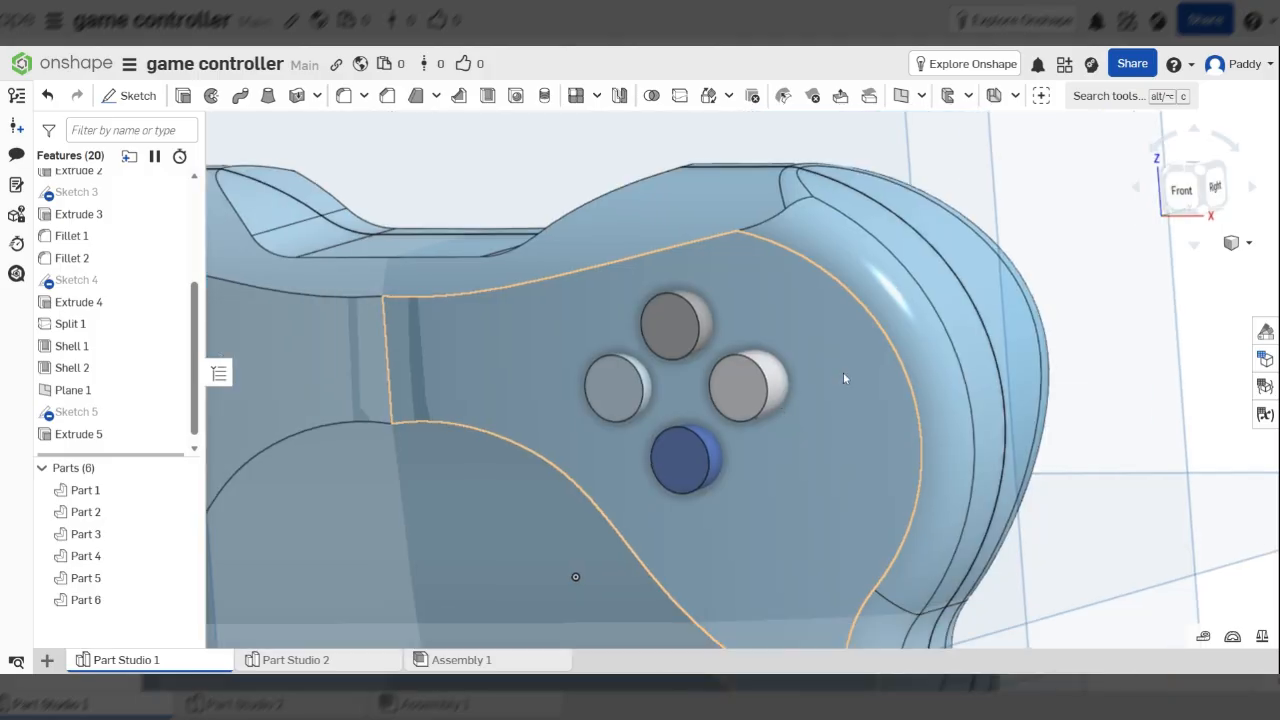
scroll(843, 372, "up", 3)
right_click_drag(855, 343, 1087, 301)
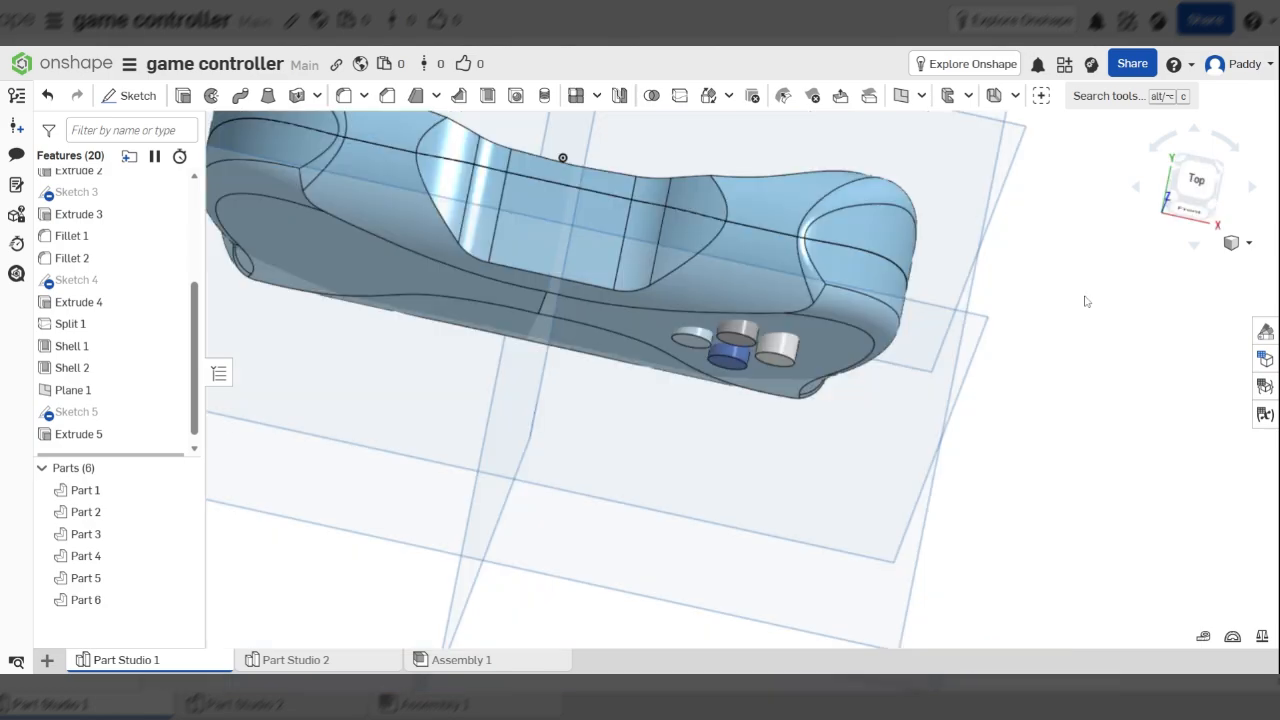
left_click(1185, 192)
scroll(788, 389, "down", 5)
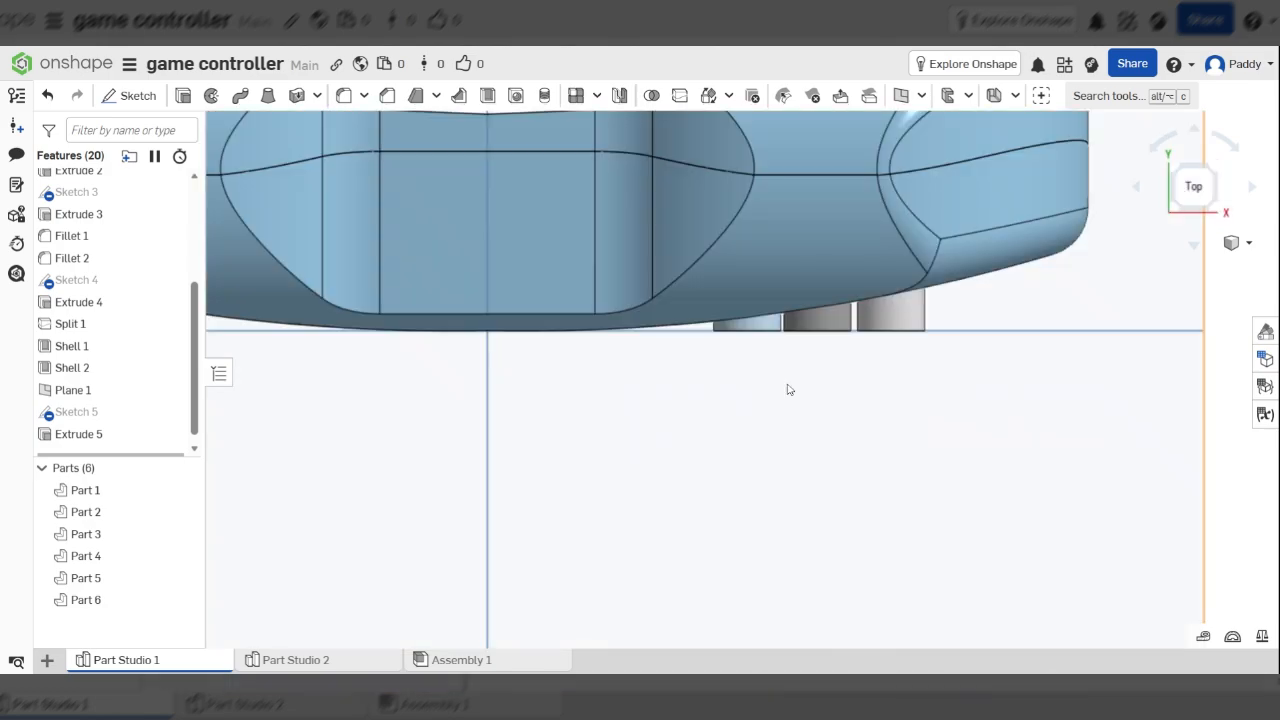
key("f")
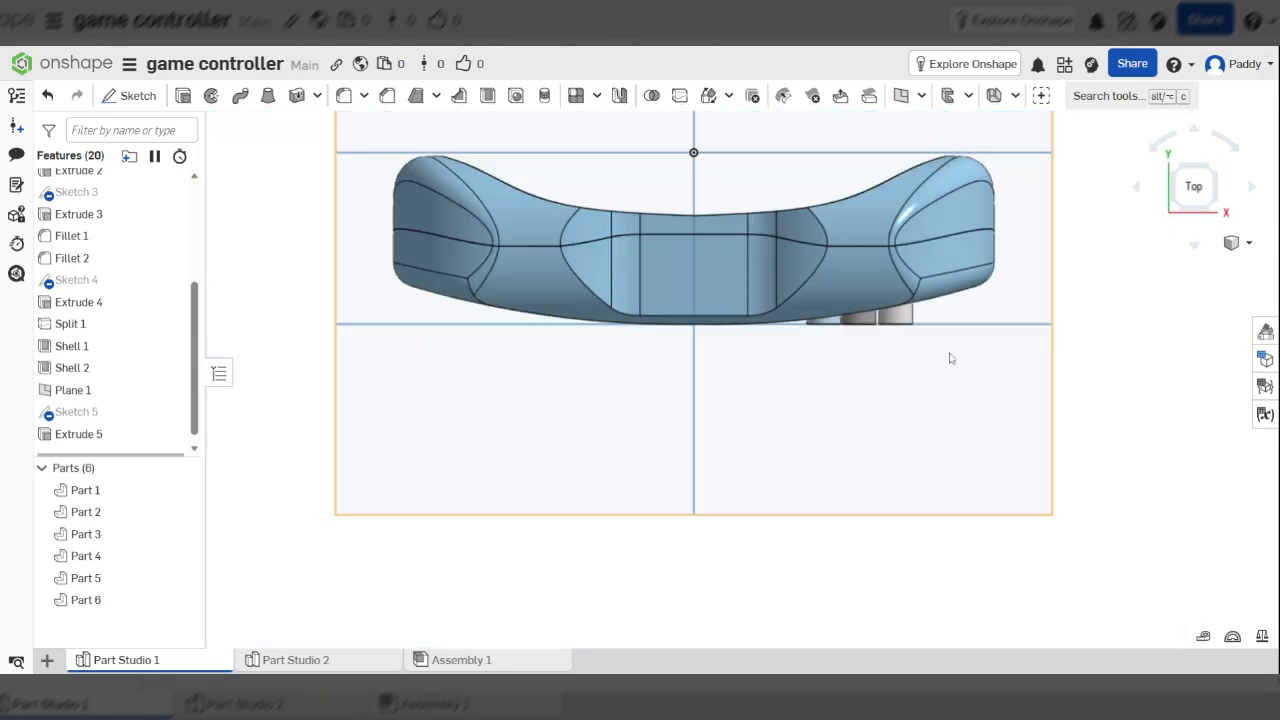
right_click_drag(951, 358, 823, 356)
left_click(1188, 190)
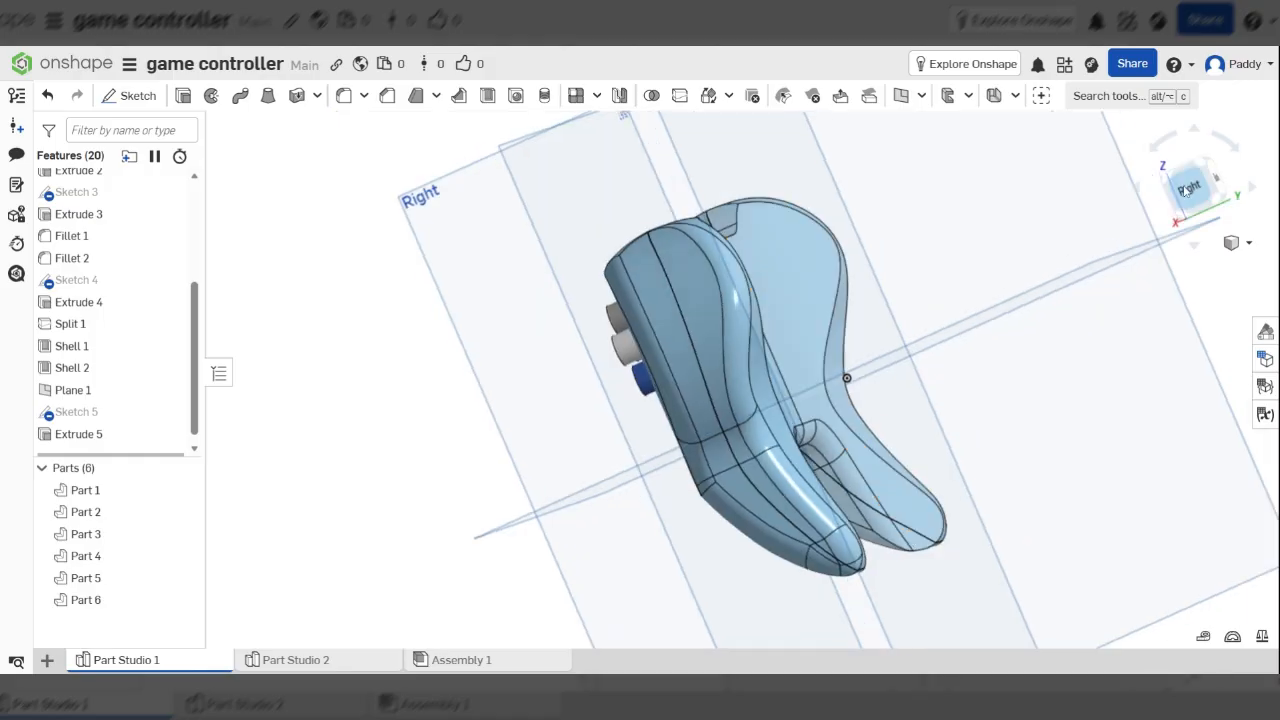
scroll(555, 335, "up", 5)
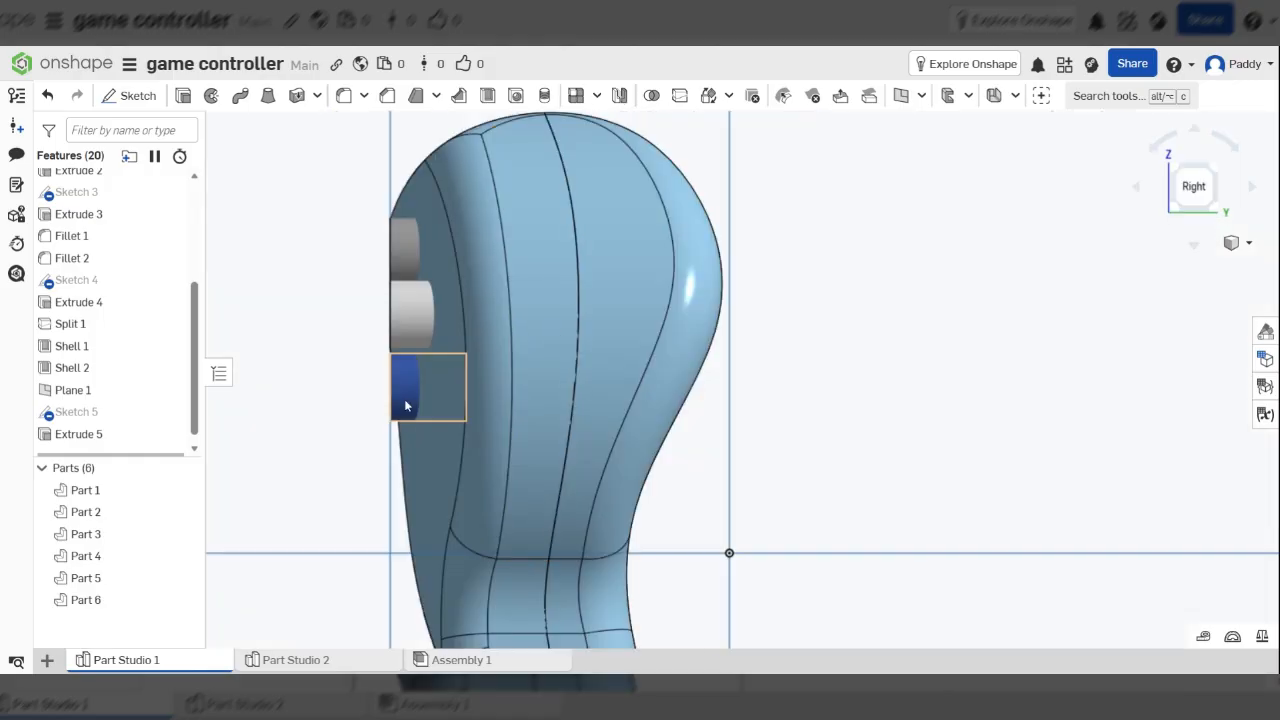
scroll(446, 322, "down", 5)
right_click_drag(446, 322, 418, 360)
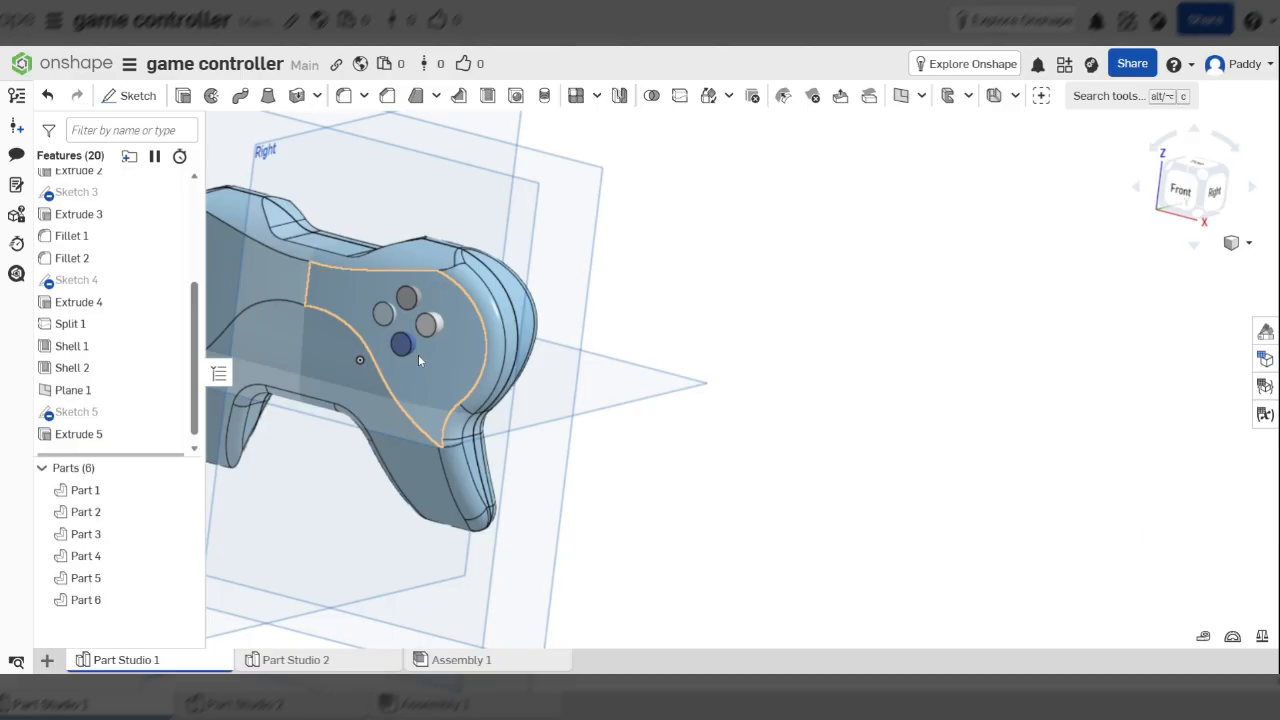
middle_click_drag(348, 305, 381, 292)
key("f")
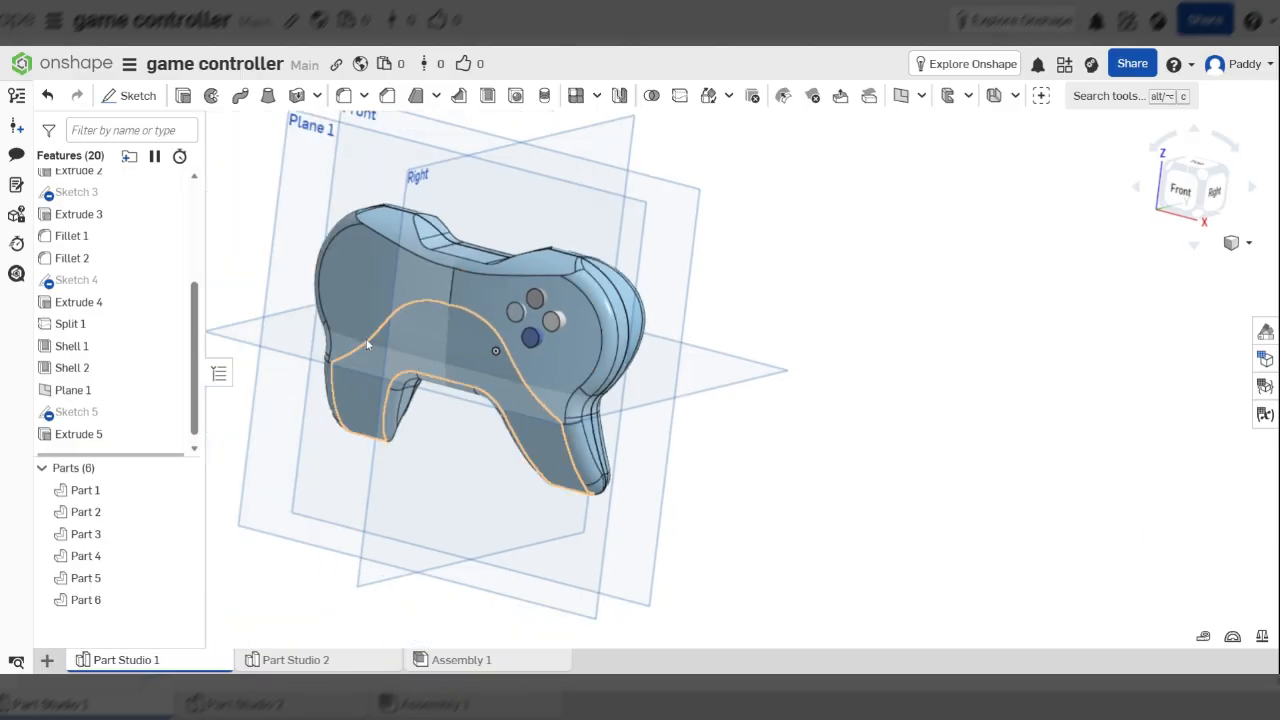
scroll(366, 344, "up", 4)
Delete Extrude 5 and Sketch 5 to remove the four face buttons
left_click(100, 436)
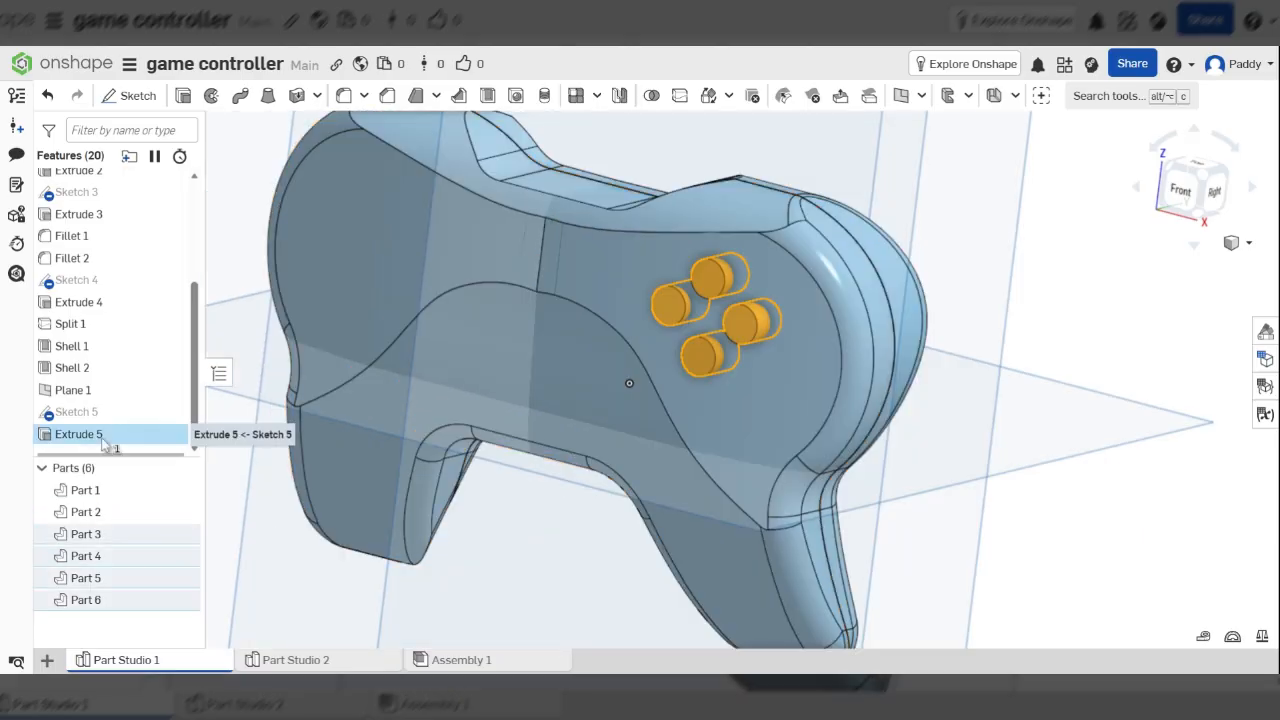
left_click(96, 413, "shift")
key("Delete")
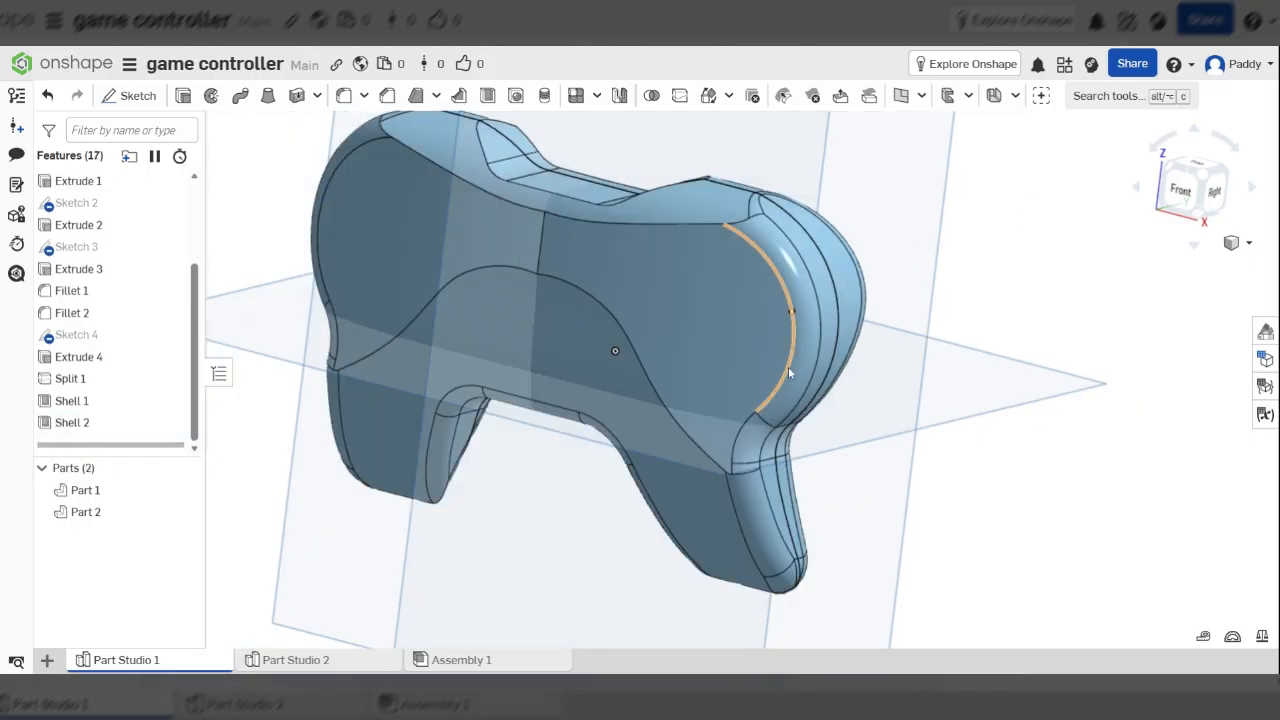
right_click_drag(788, 367, 706, 338)
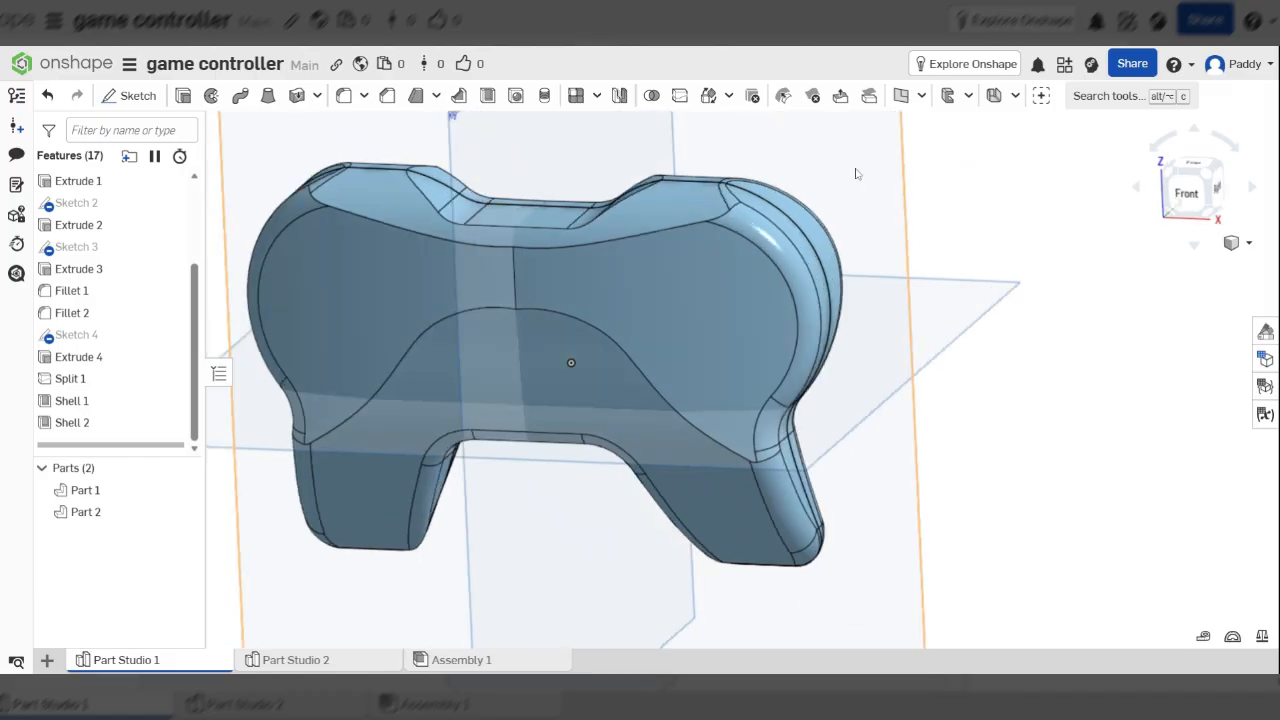
Create a 114 mm offset plane from the Front plane, then undo it
left_click(900, 96)
mouse_move(935, 341)
right_mouse_down()
mouse_move(926, 357)
mouse_move(936, 348)
right_mouse_up()
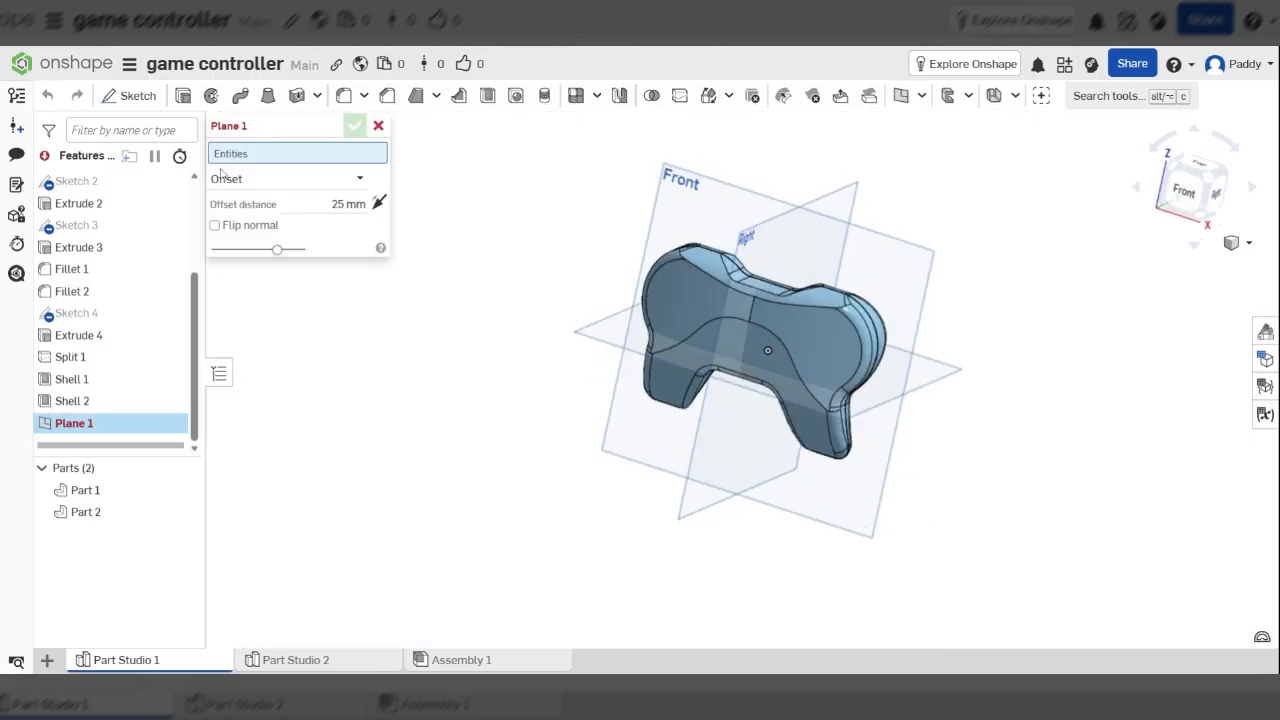
left_click(882, 265)
right_click_drag(882, 265, 858, 312)
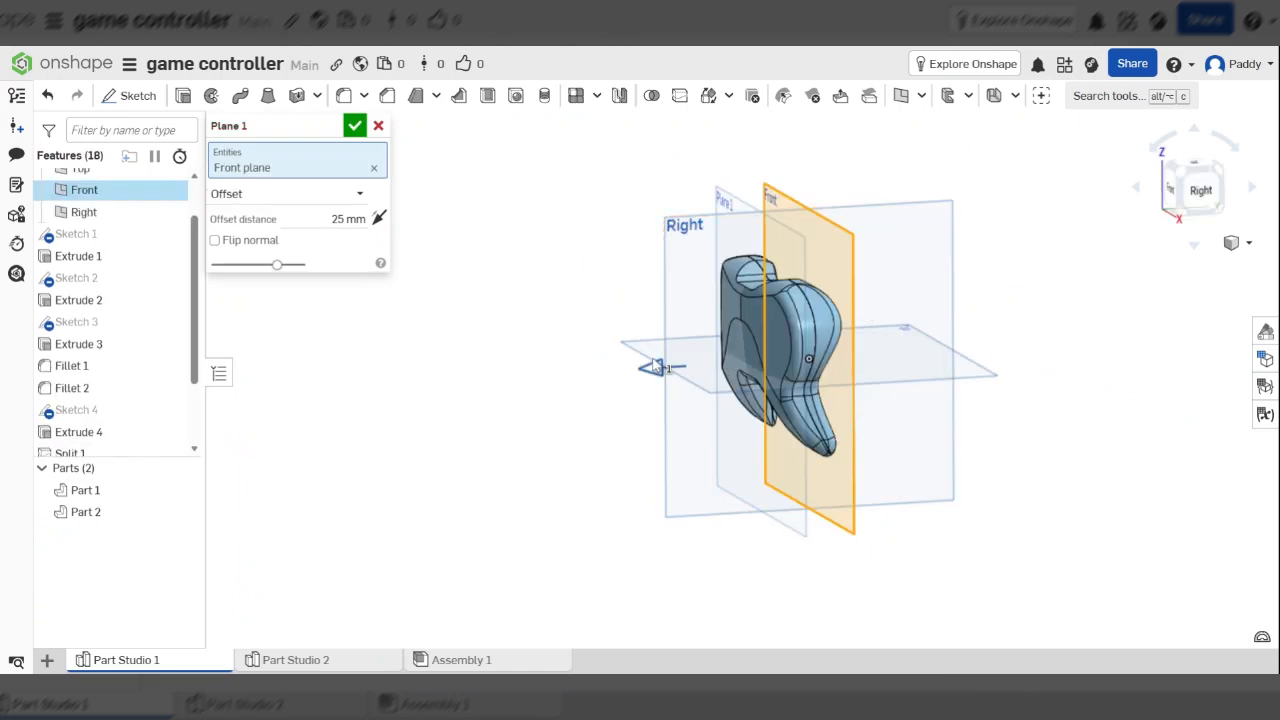
left_click_drag(655, 366, 567, 364)
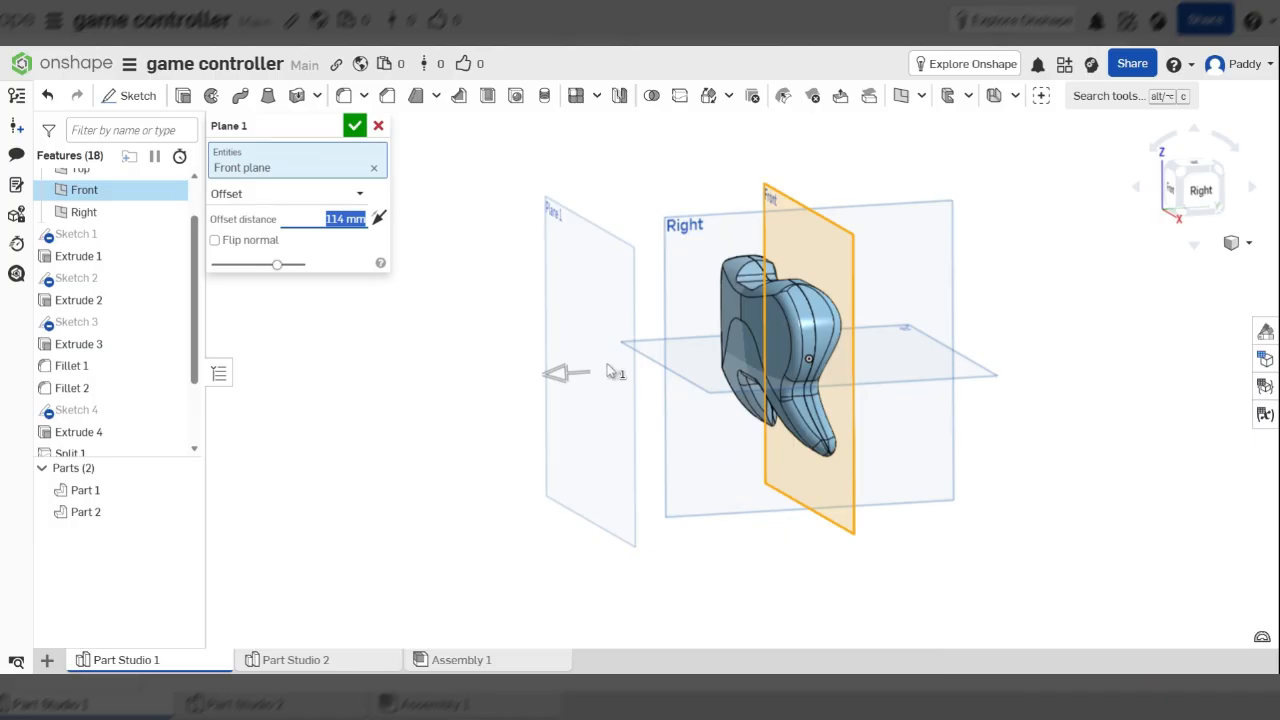
key("Return")
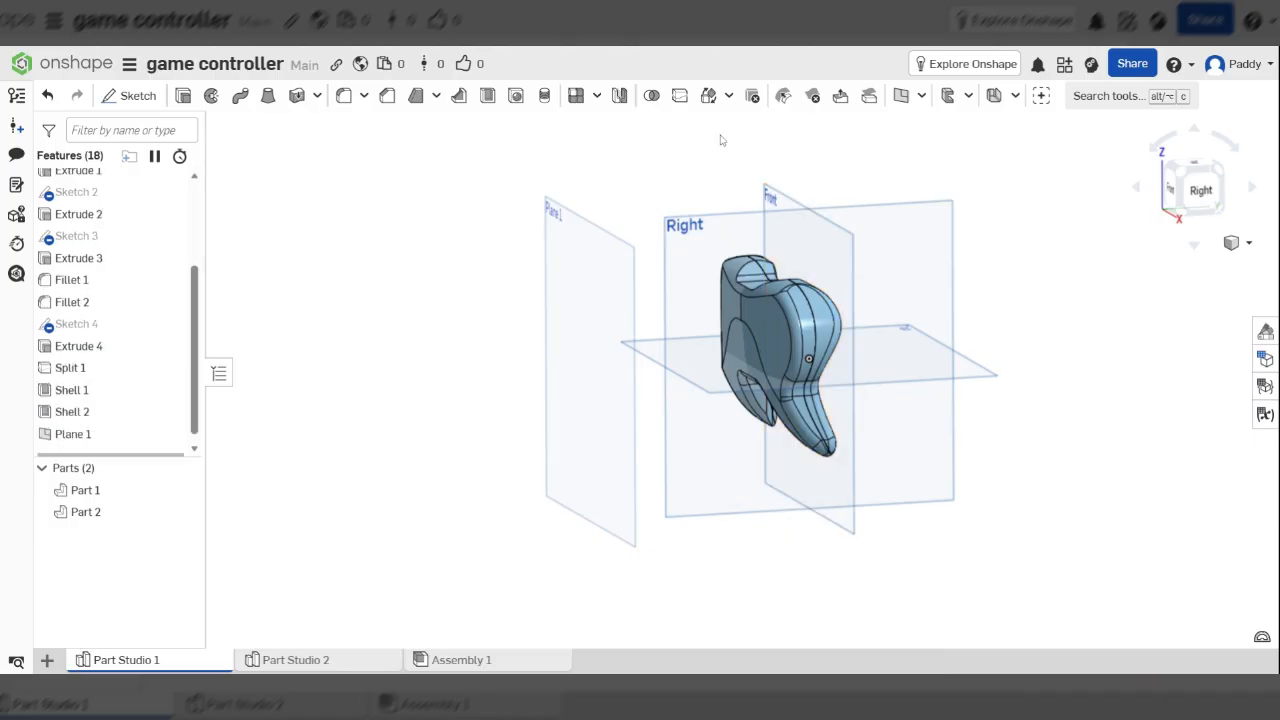
key("ctrl+z")
Start a new plane and browse its list of definition types
left_click(901, 95)
scroll(760, 390, "up", 2)
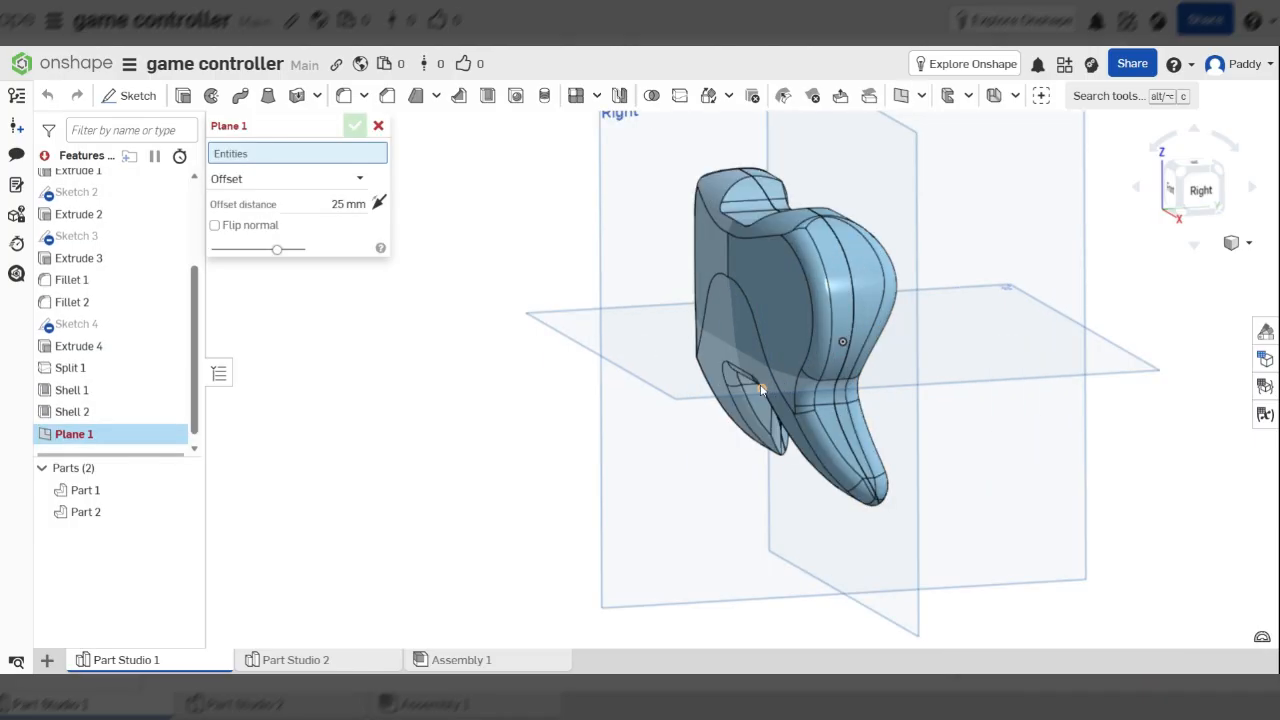
right_click_drag(760, 390, 333, 257)
left_click(292, 179)
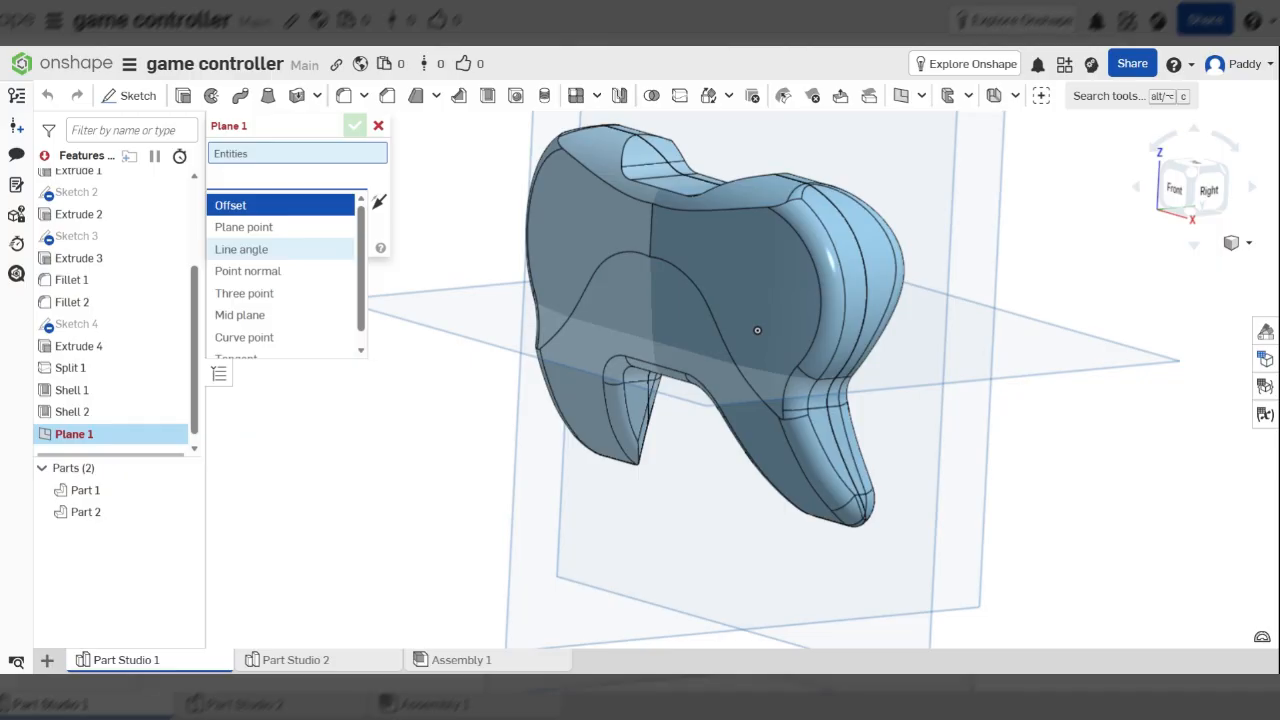
scroll(311, 258, "down", 1)
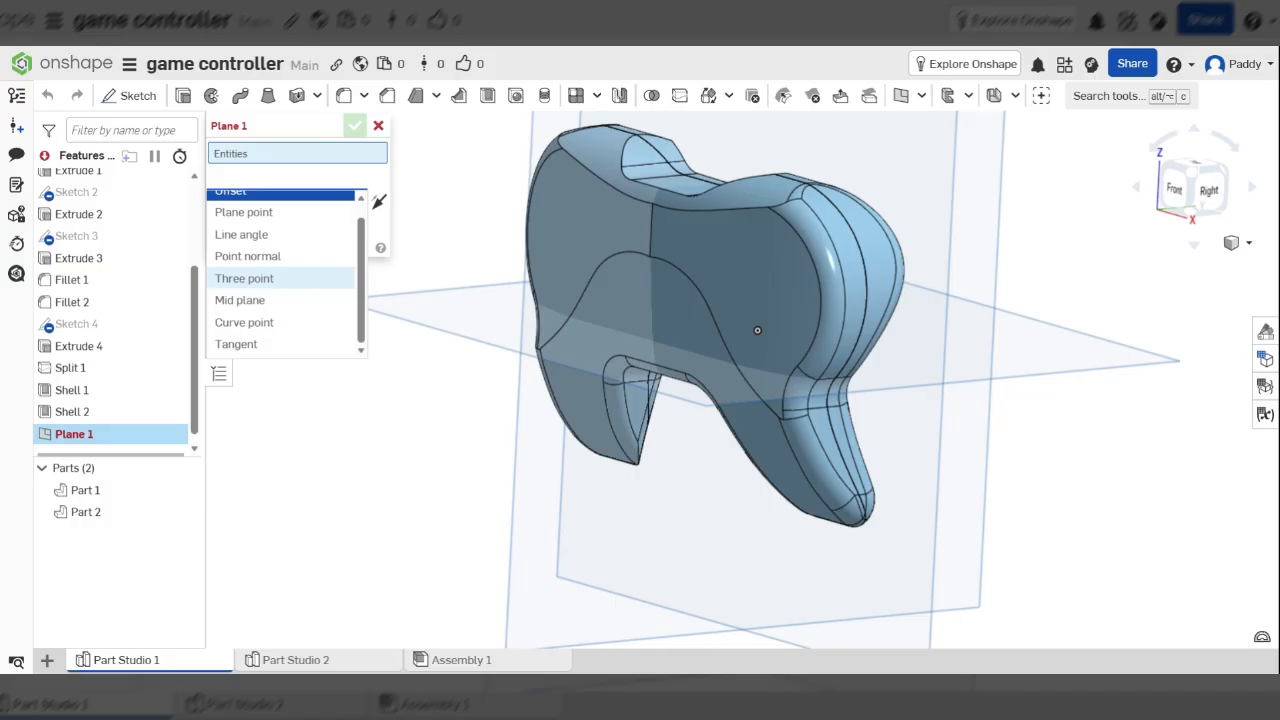
right_click_drag(761, 356, 759, 342)
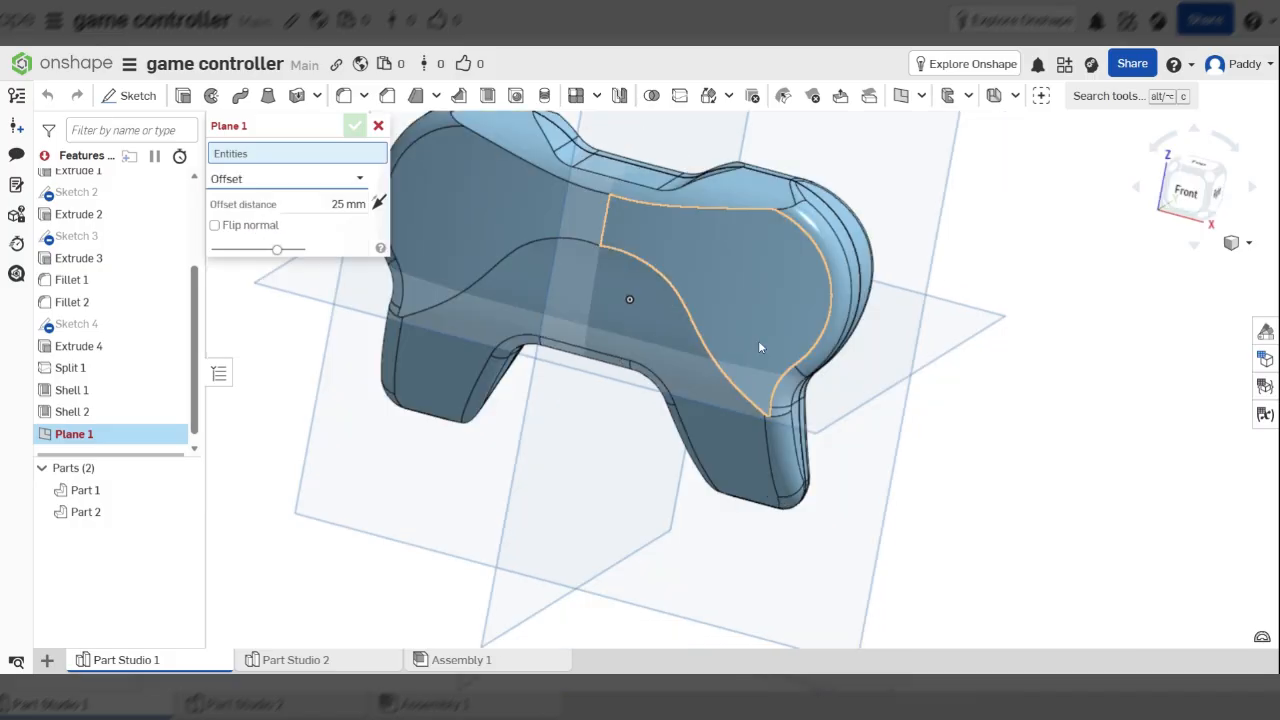
scroll(759, 270, "up", 3)
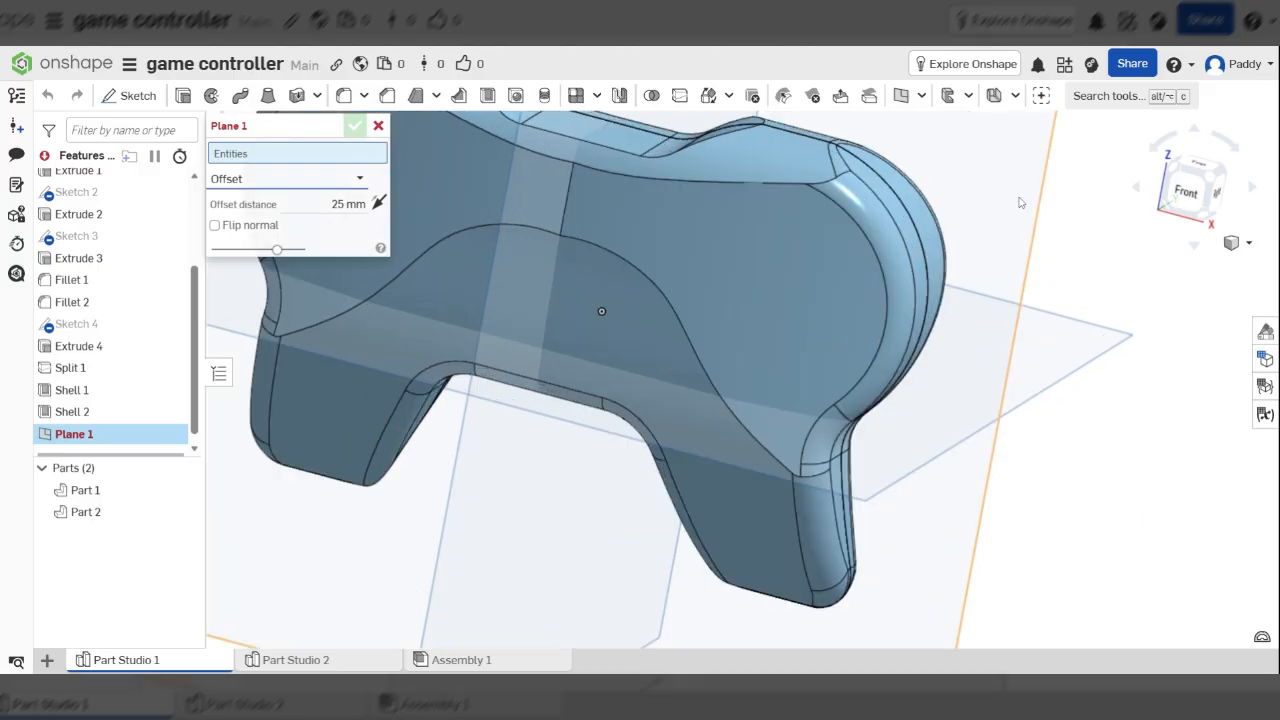
scroll(686, 224, "up", 2)
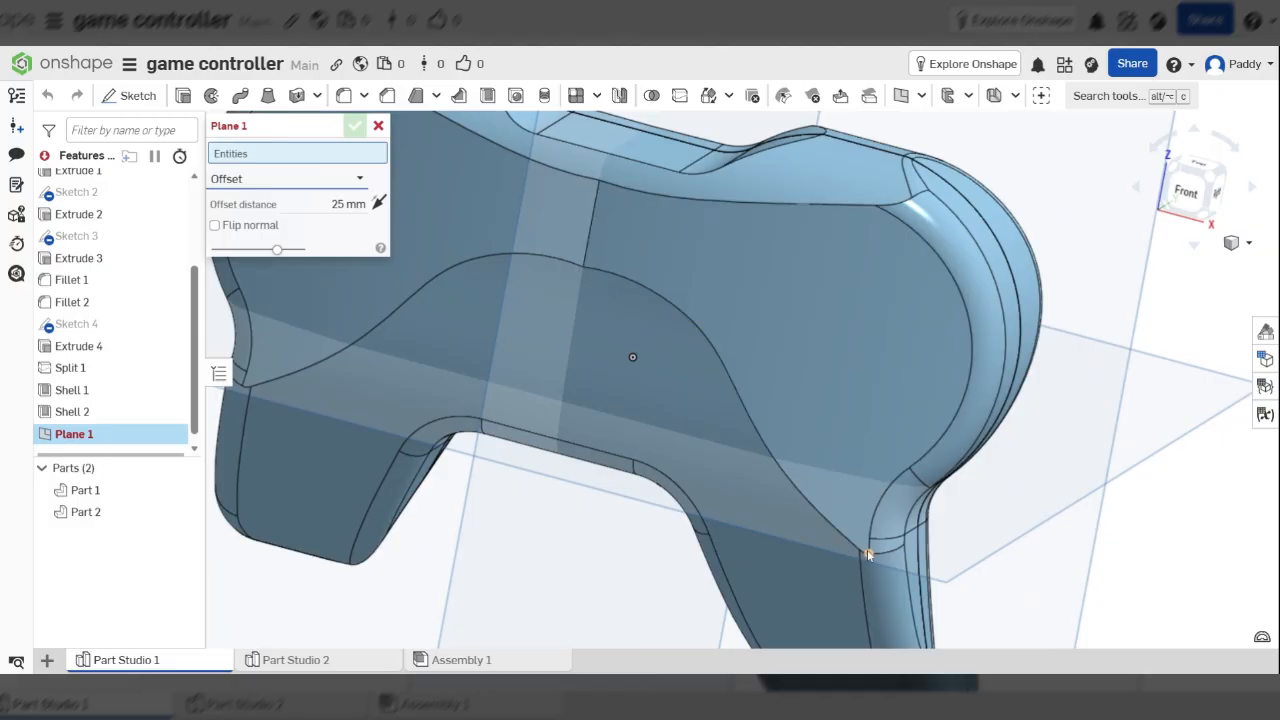
left_click(356, 185)
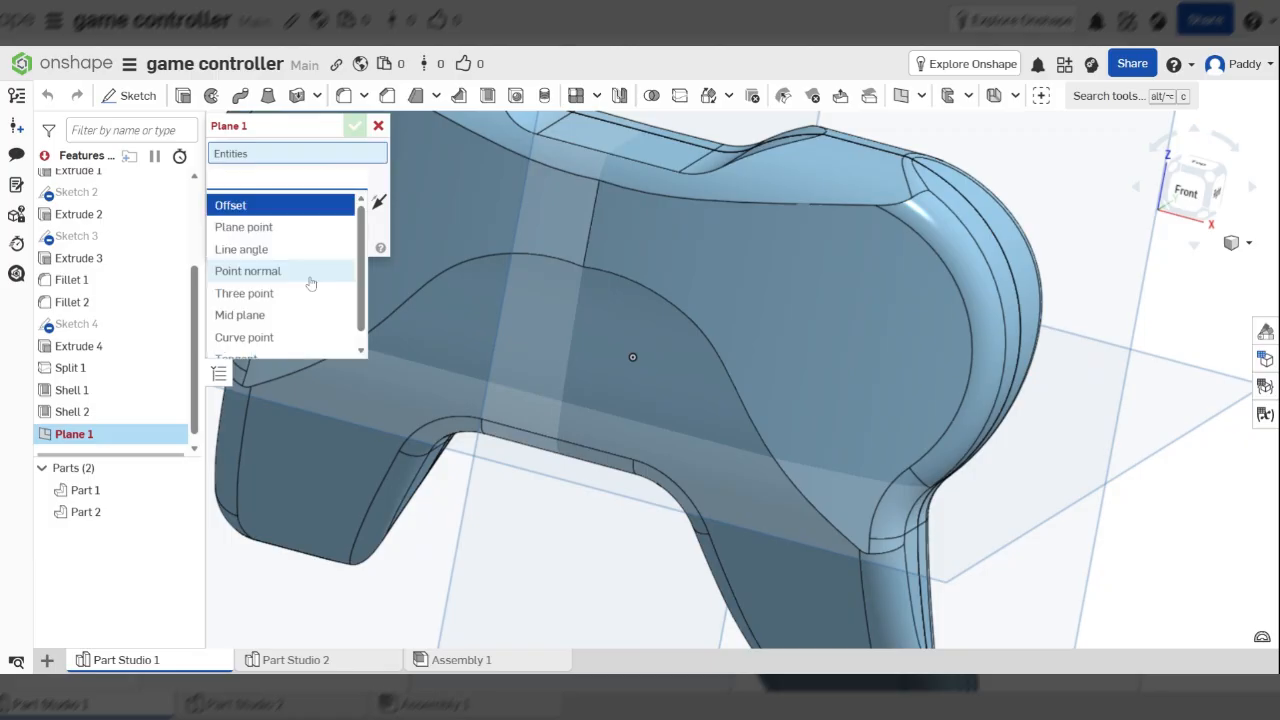
scroll(287, 272, "down", 1)
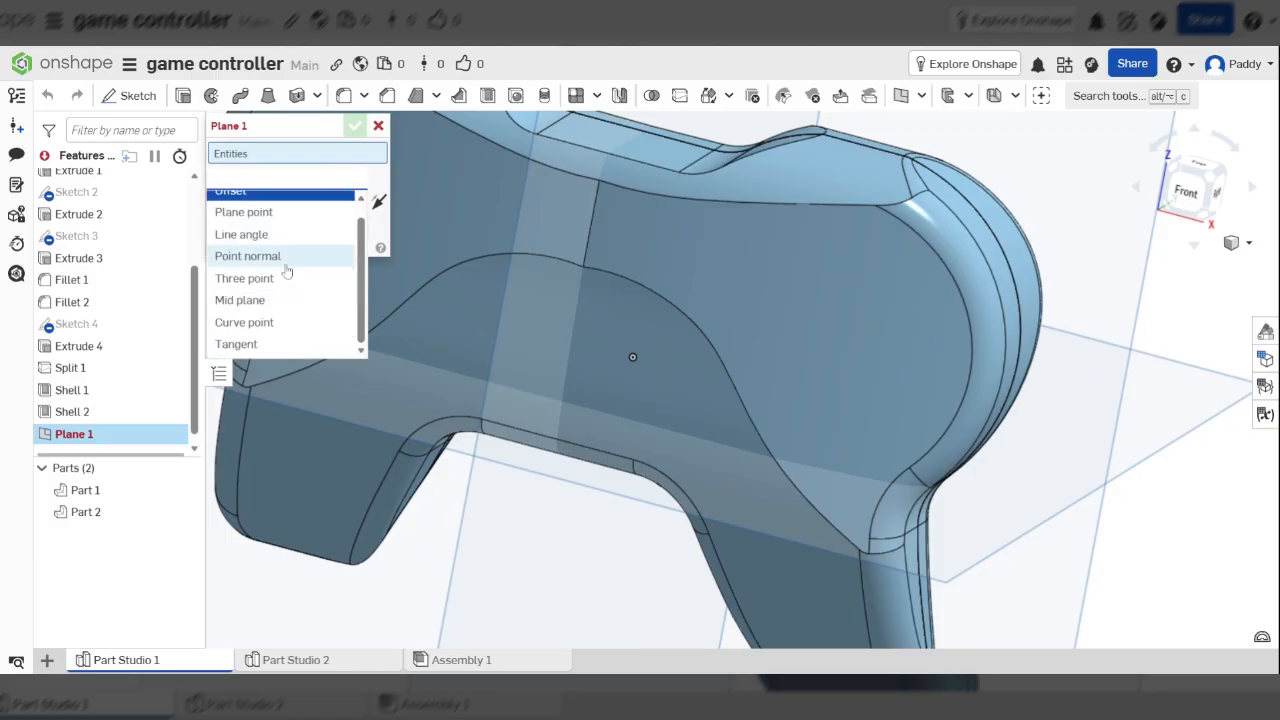
Define Plane 1 as a Three point plane through three corners of the right pad face
left_click(244, 278)
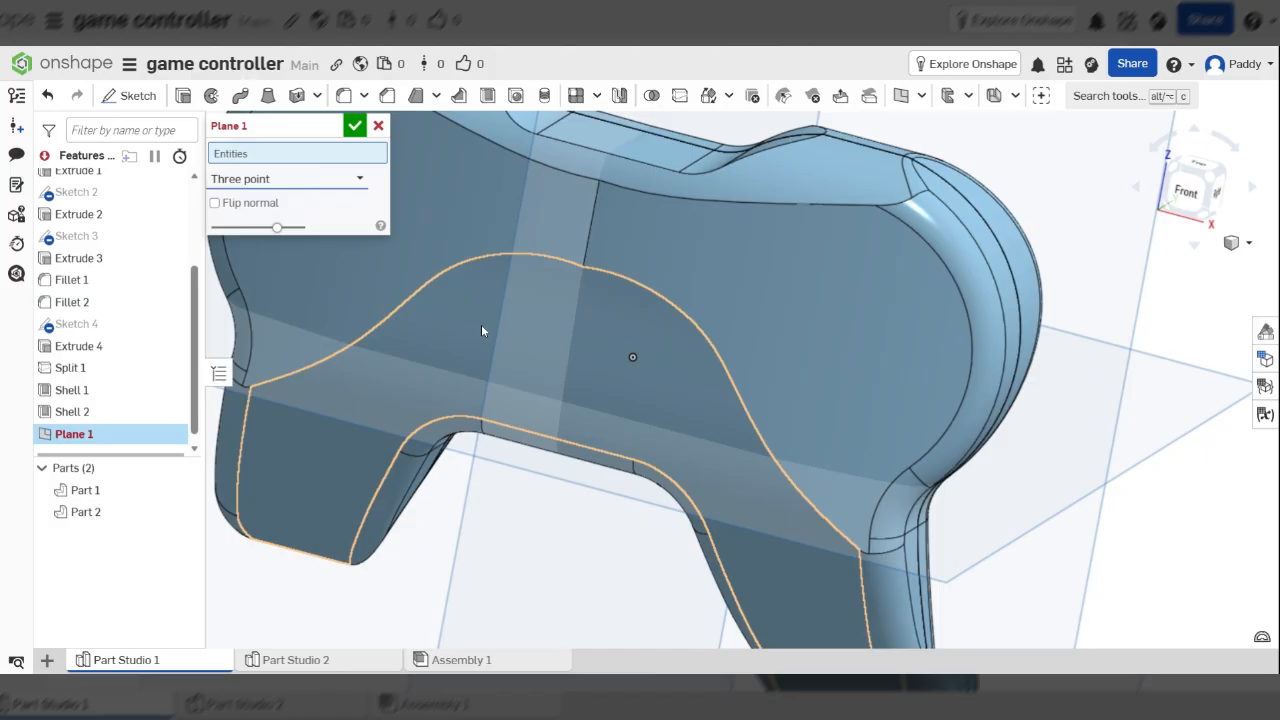
scroll(481, 330, "down", 3)
scroll(600, 230, "up", 3)
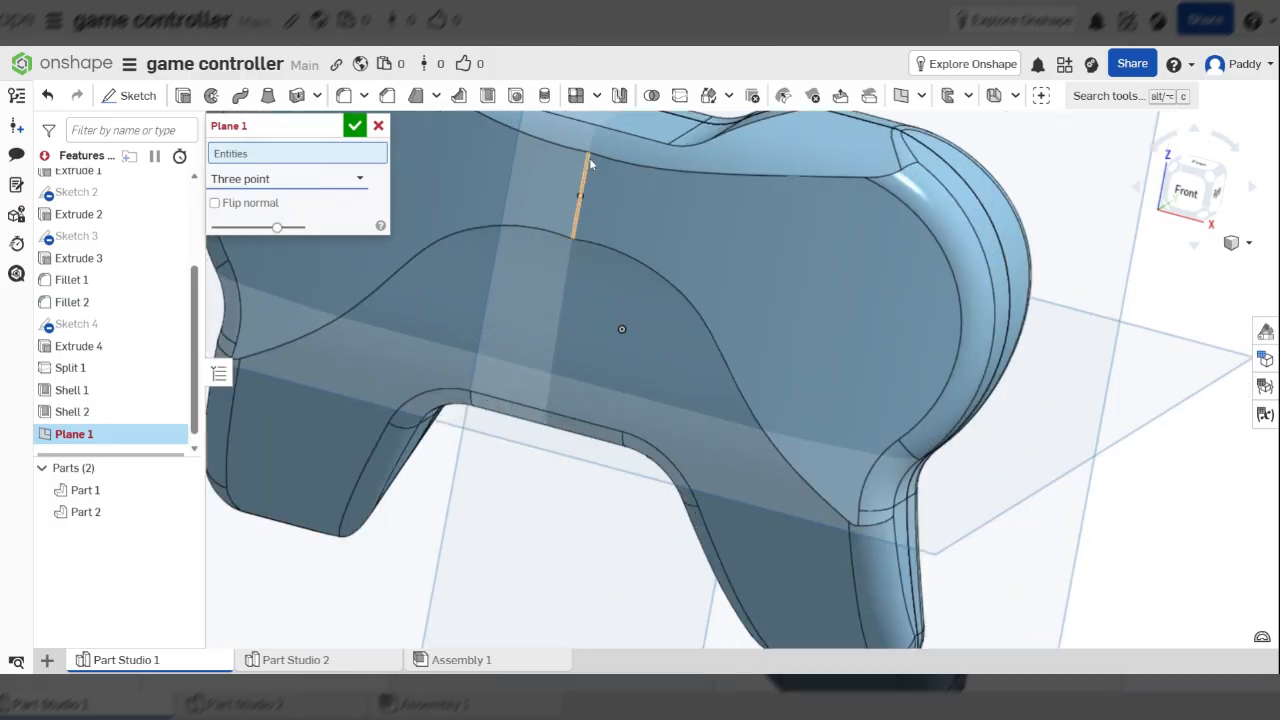
left_click(588, 153)
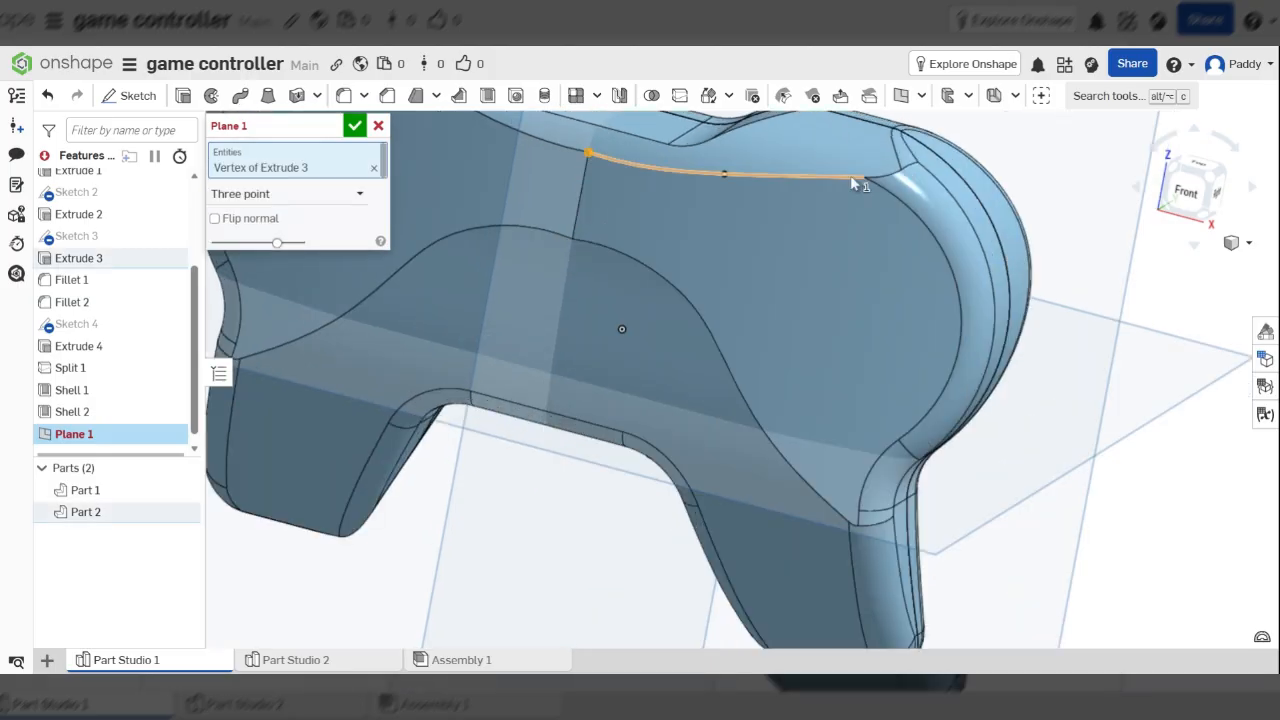
left_click(863, 180)
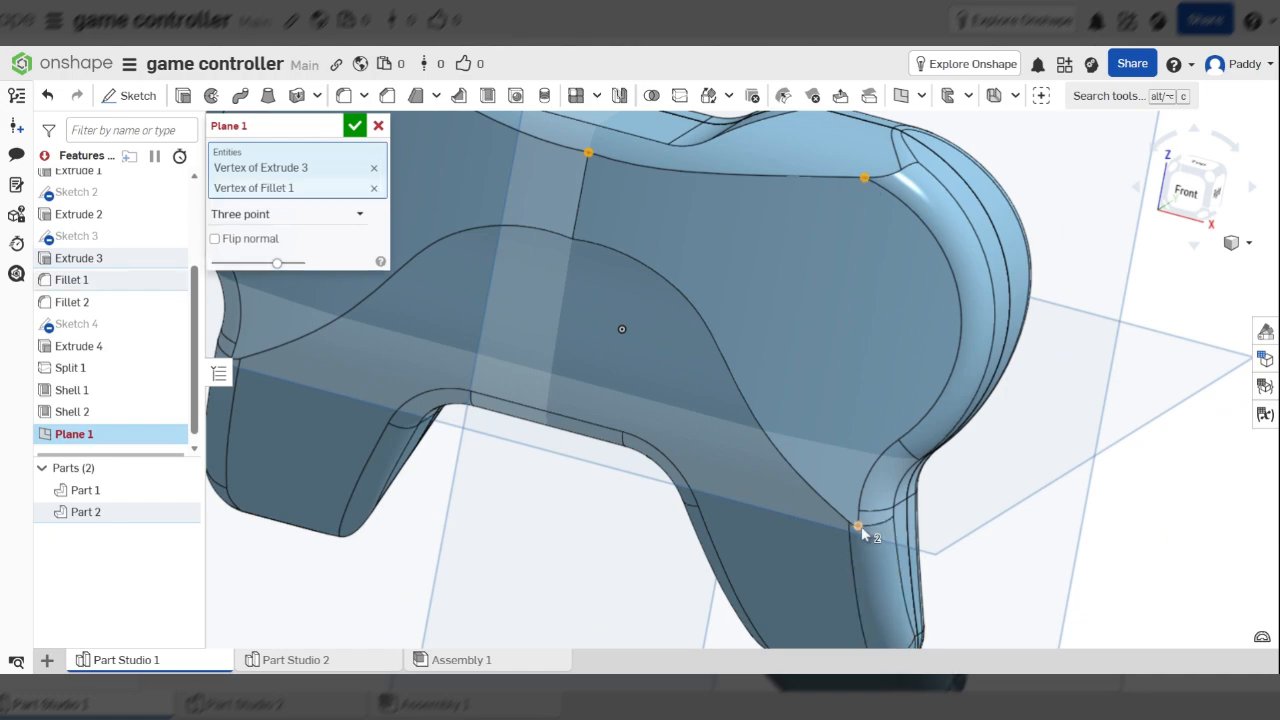
left_click(857, 526)
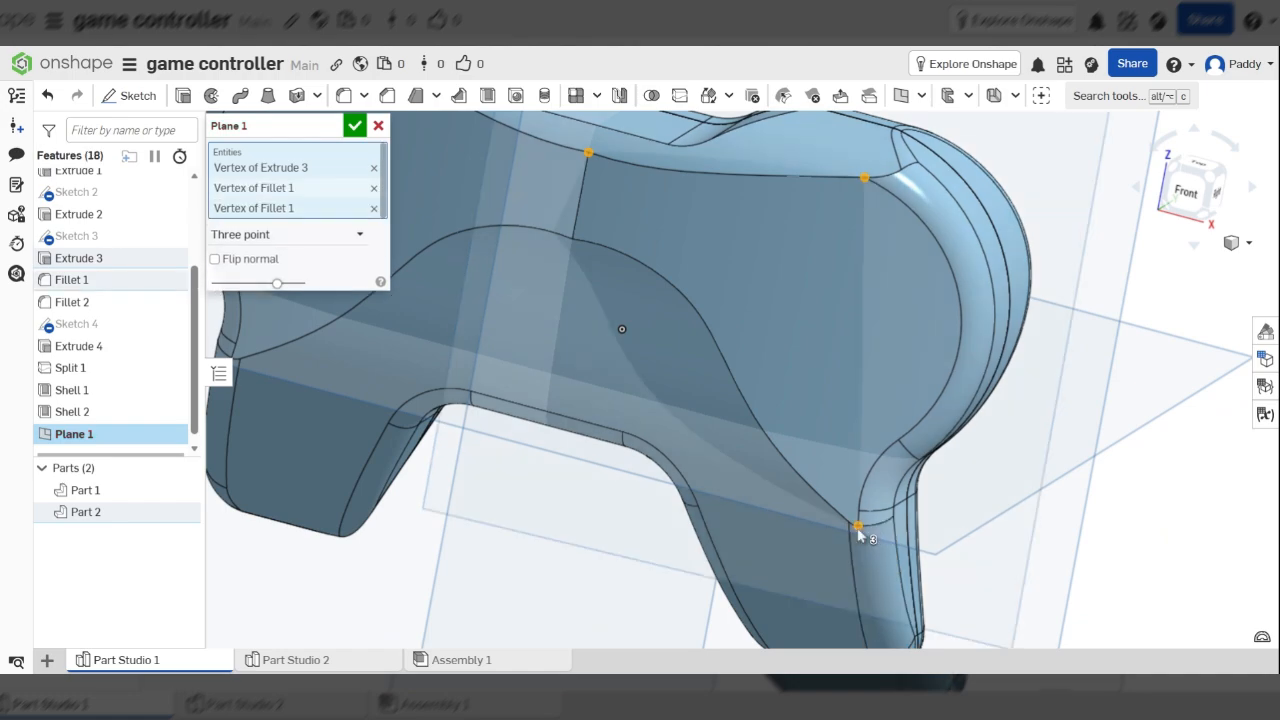
left_click(587, 154)
left_click(572, 240)
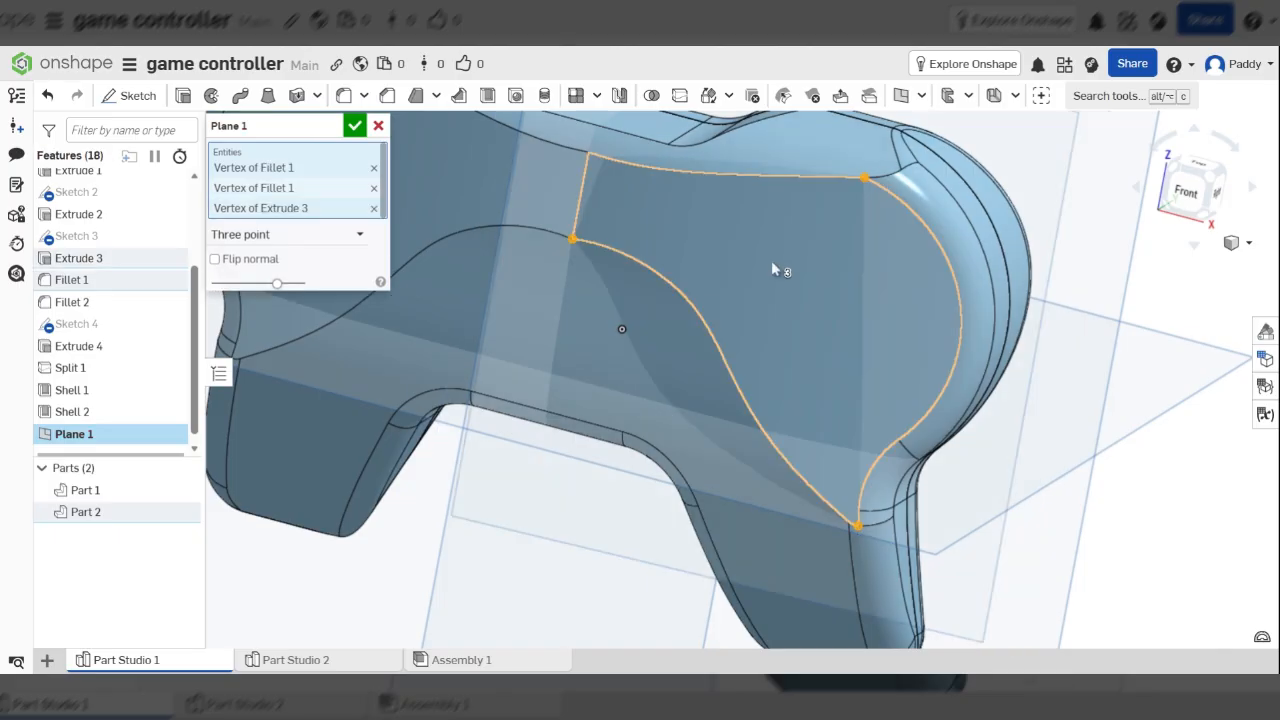
right_click_drag(772, 264, 852, 189)
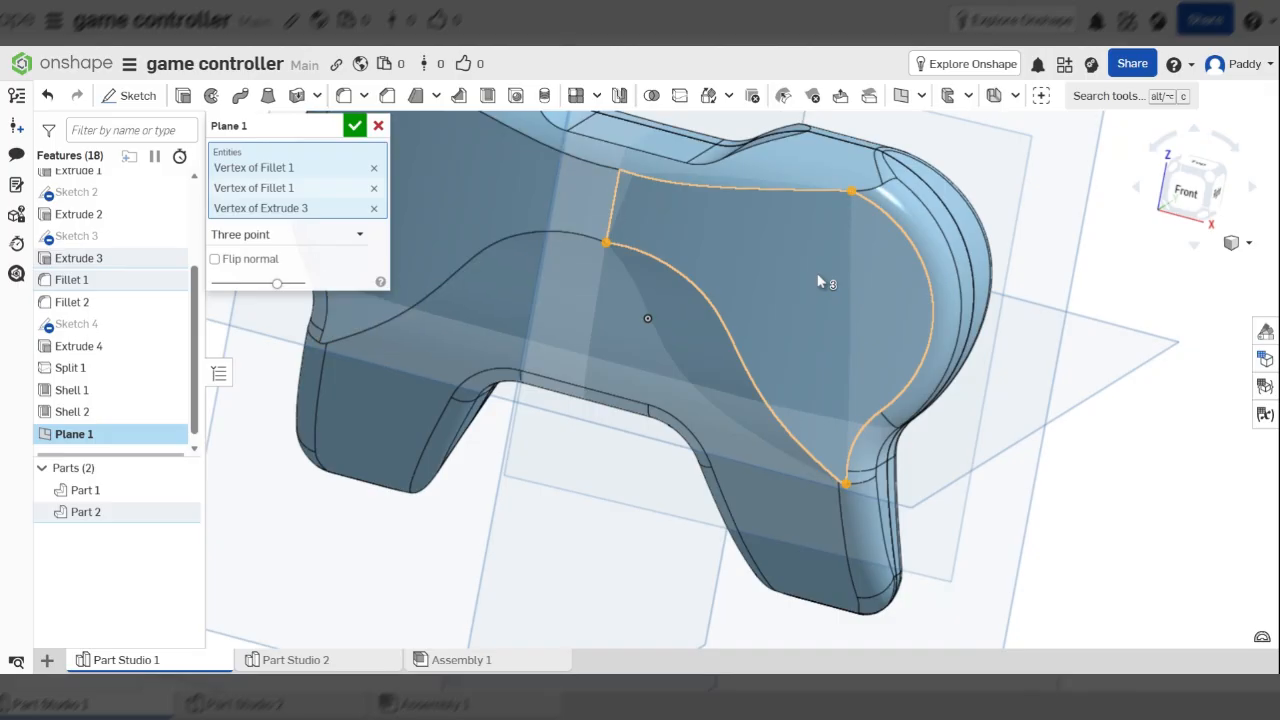
mouse_move(818, 276)
right_mouse_down()
mouse_move(844, 277)
mouse_move(819, 279)
right_mouse_up()
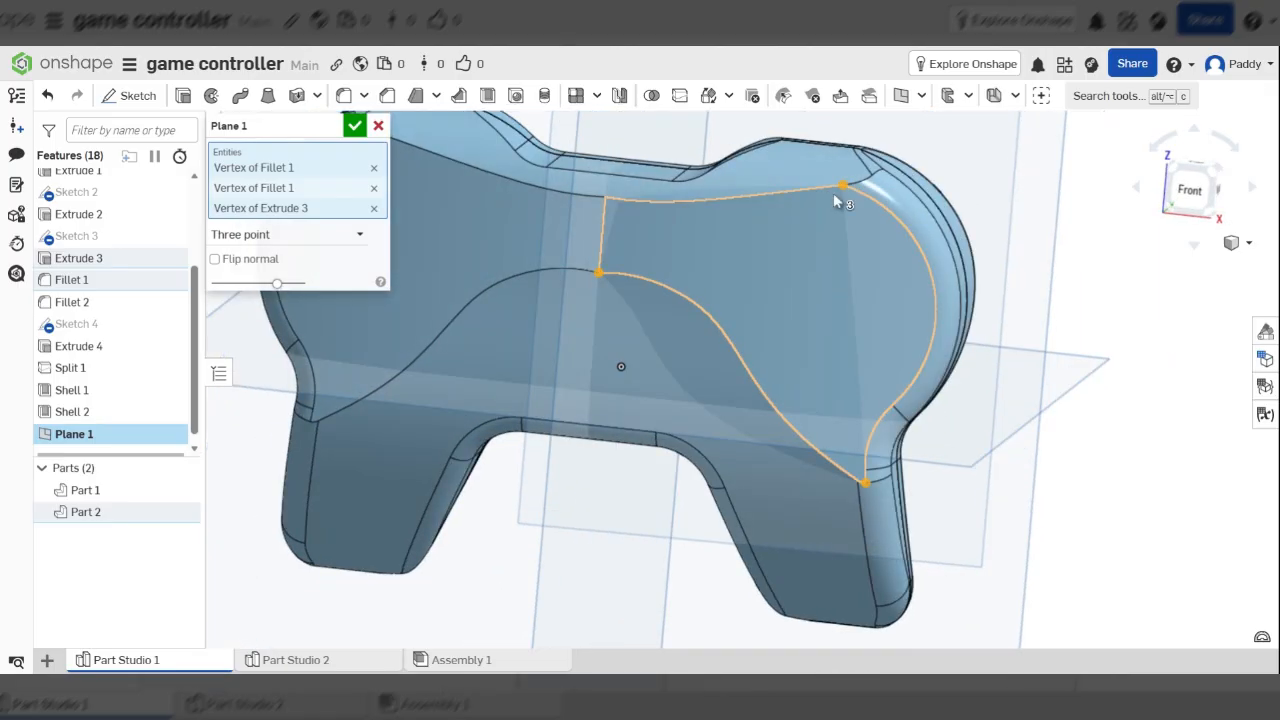
right_click_drag(913, 316, 869, 313)
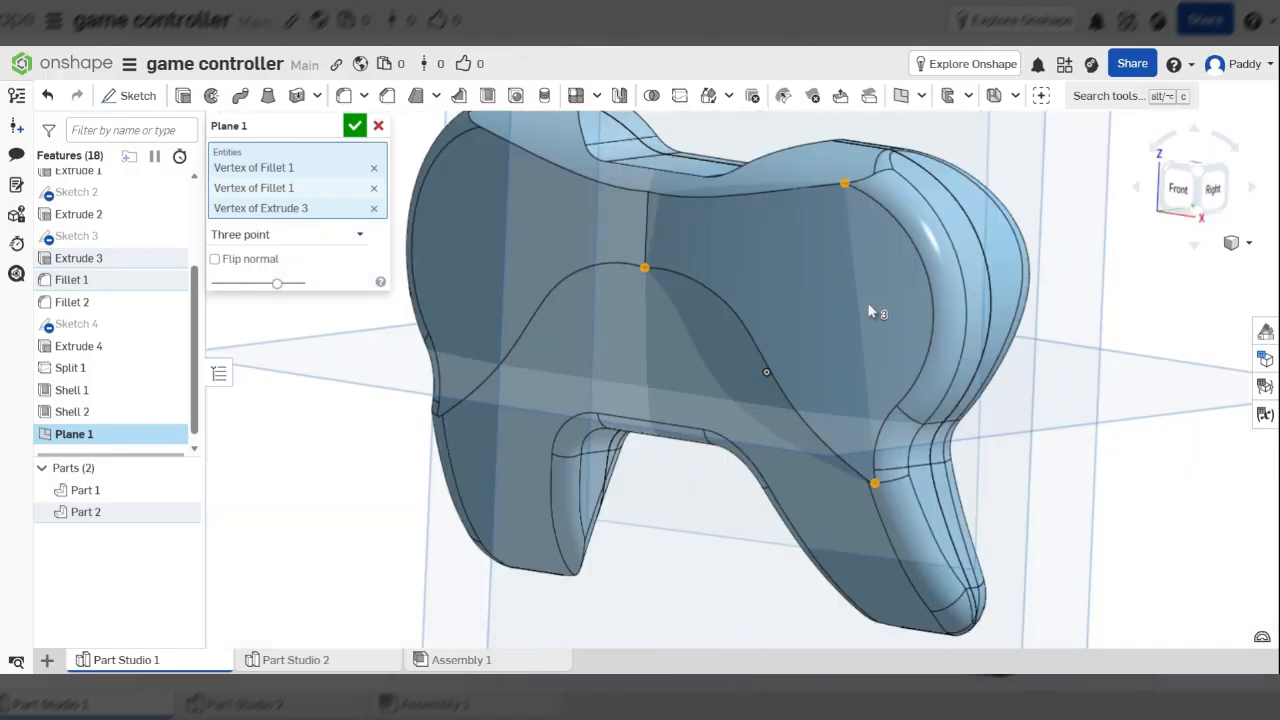
left_click(355, 125)
Inspect the controller from the top, right-side and several oblique views
scroll(784, 308, "down", 2)
right_click_drag(773, 176, 1101, 201)
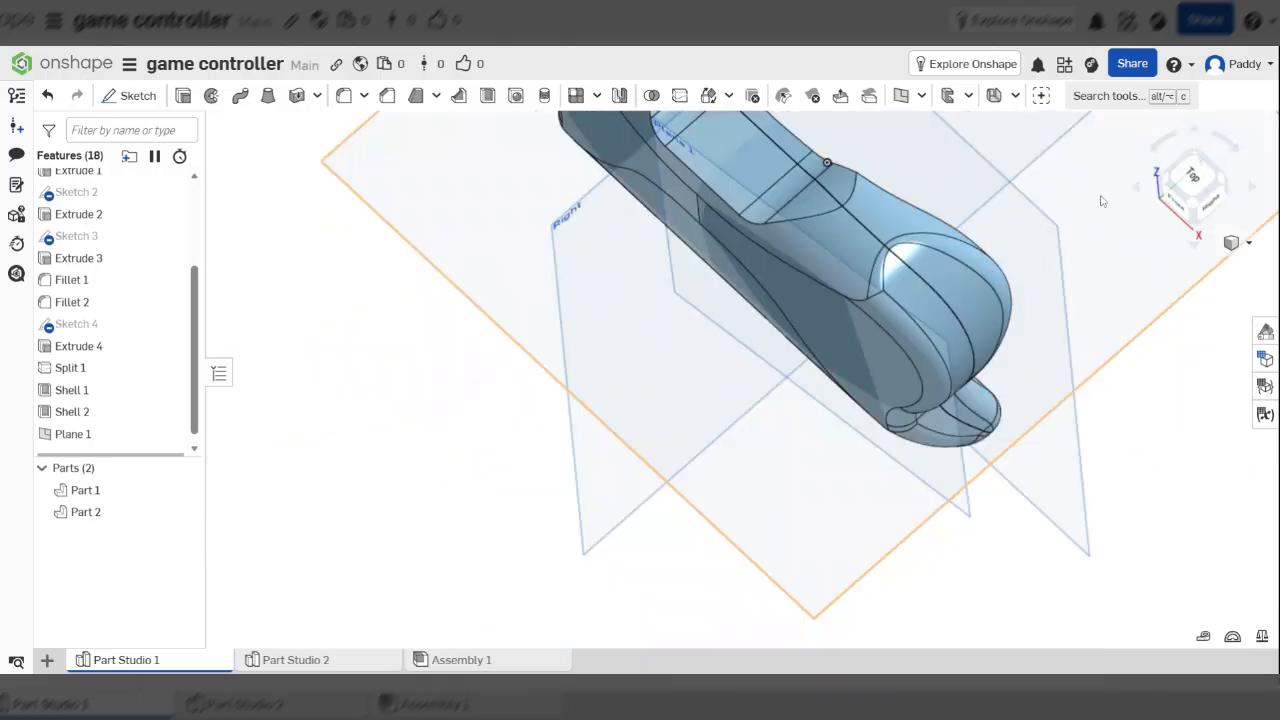
left_click(1190, 193)
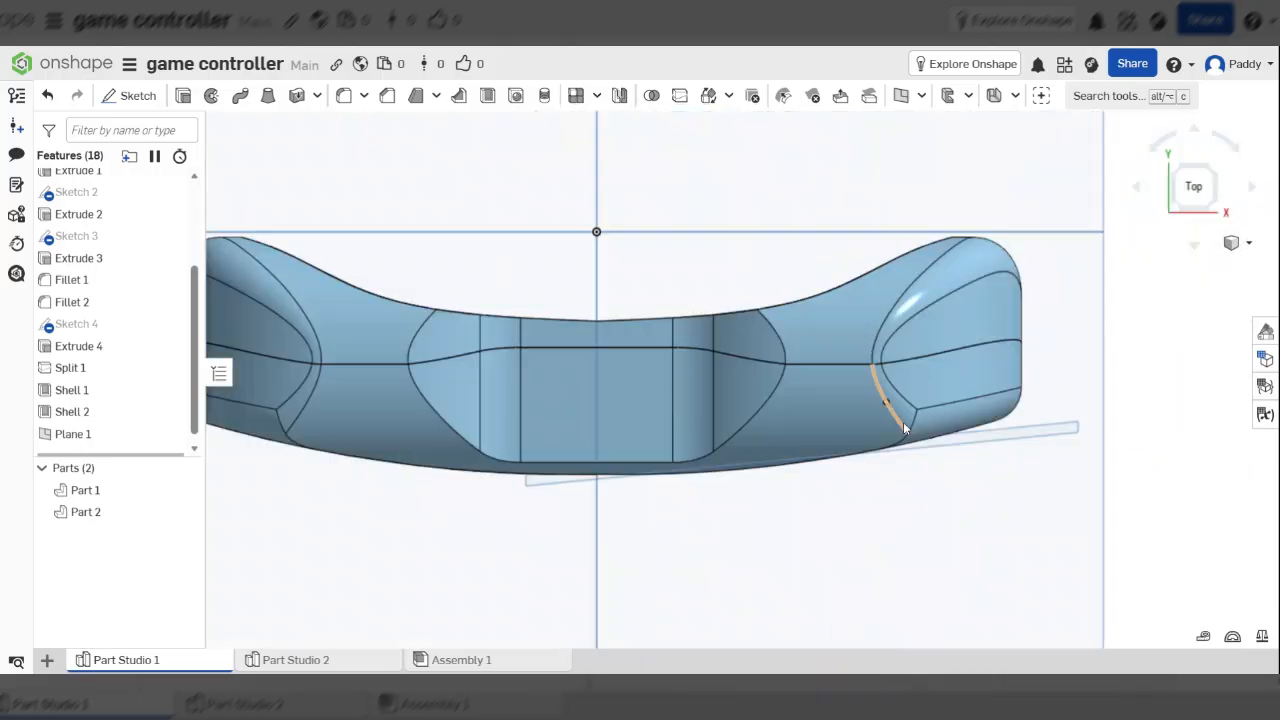
scroll(903, 421, "up", 2)
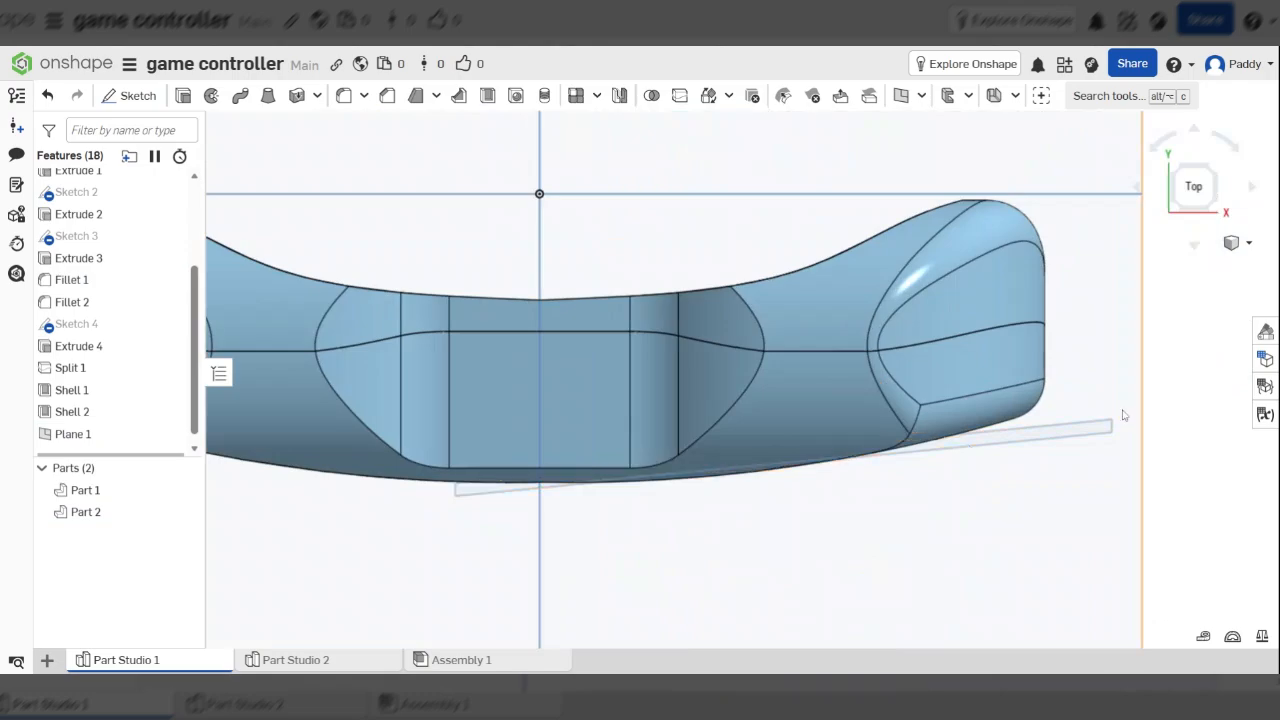
scroll(1042, 441, "up", 3)
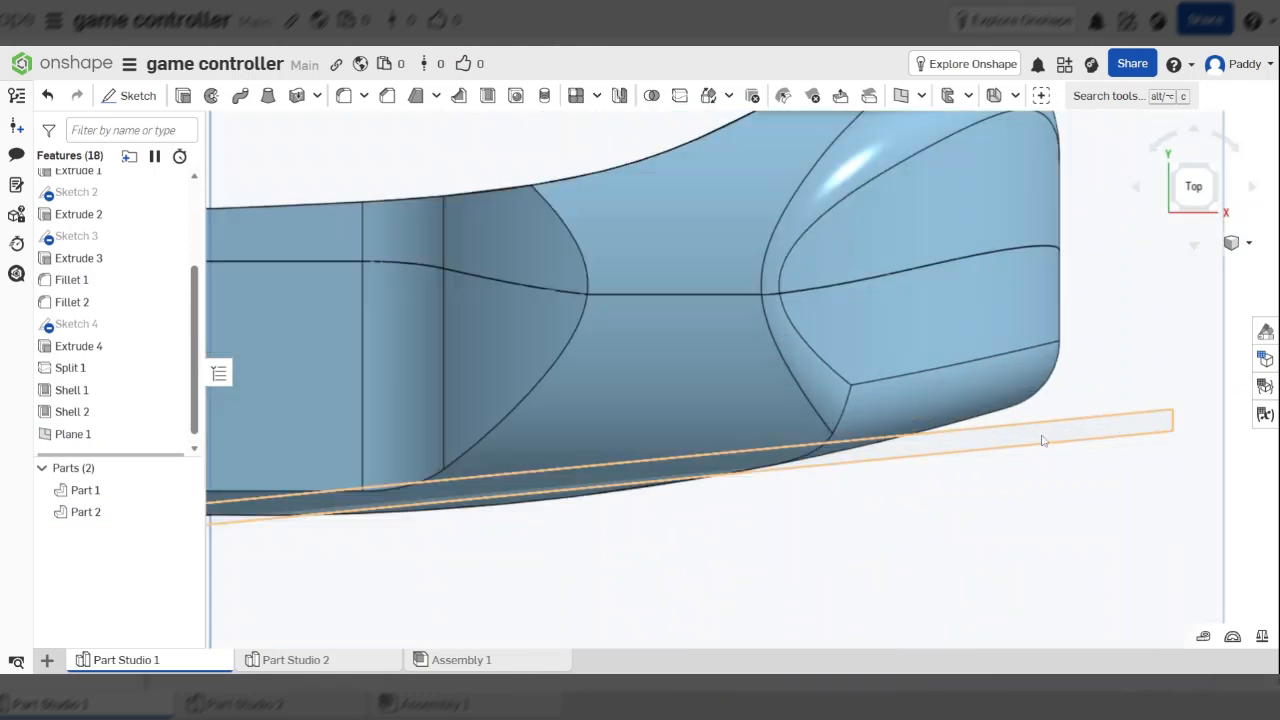
scroll(1042, 441, "up", 2)
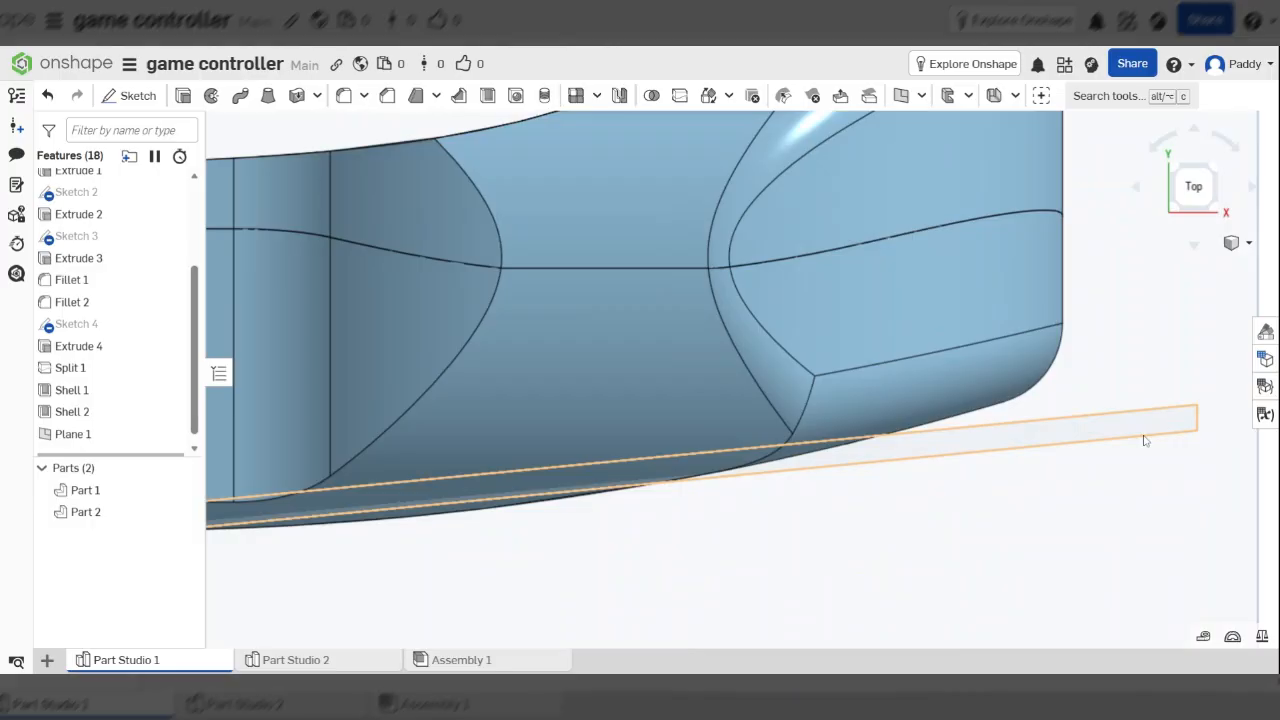
key("f")
right_click_drag(1117, 381, 1250, 134)
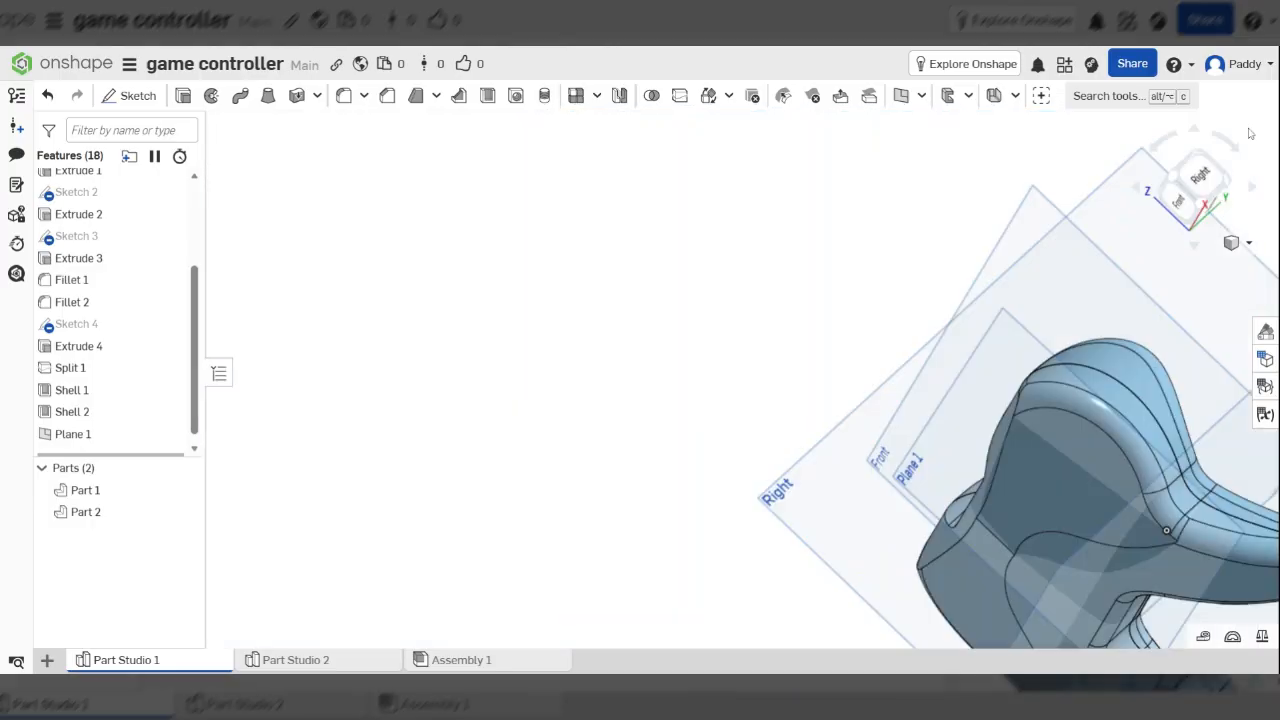
left_click(1200, 176)
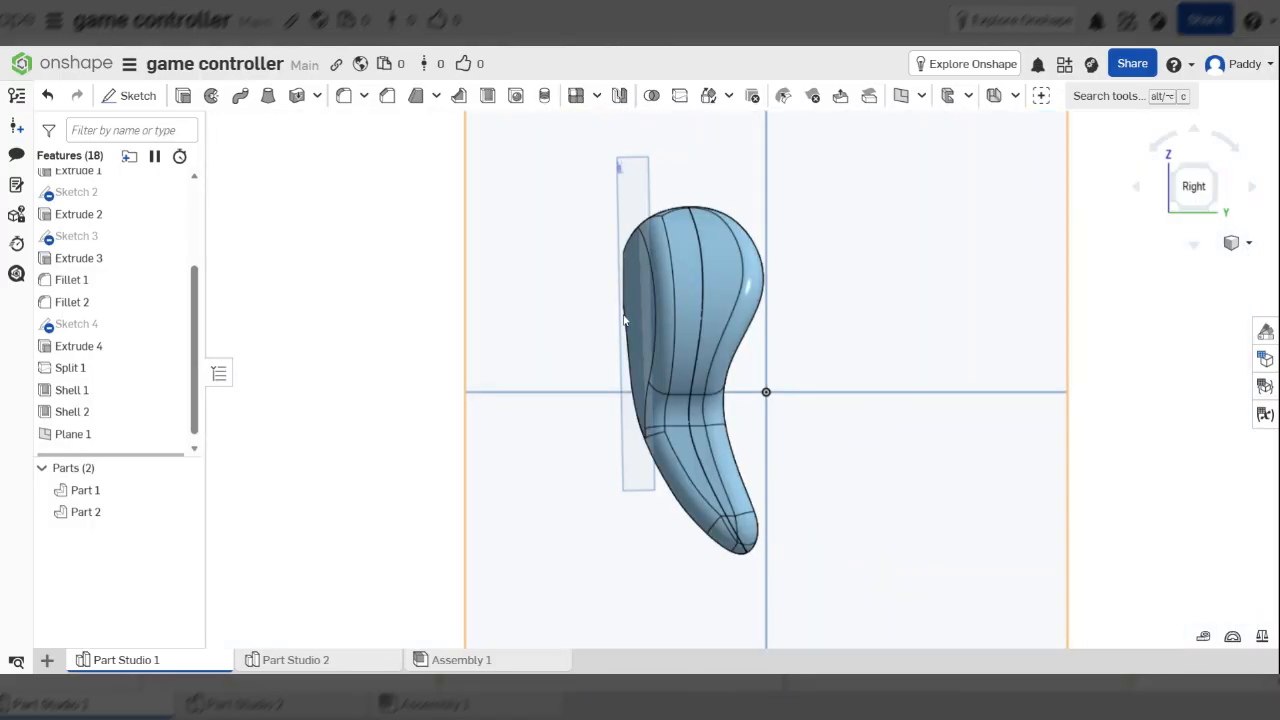
scroll(680, 271, "down", 2)
scroll(655, 281, "up", 3)
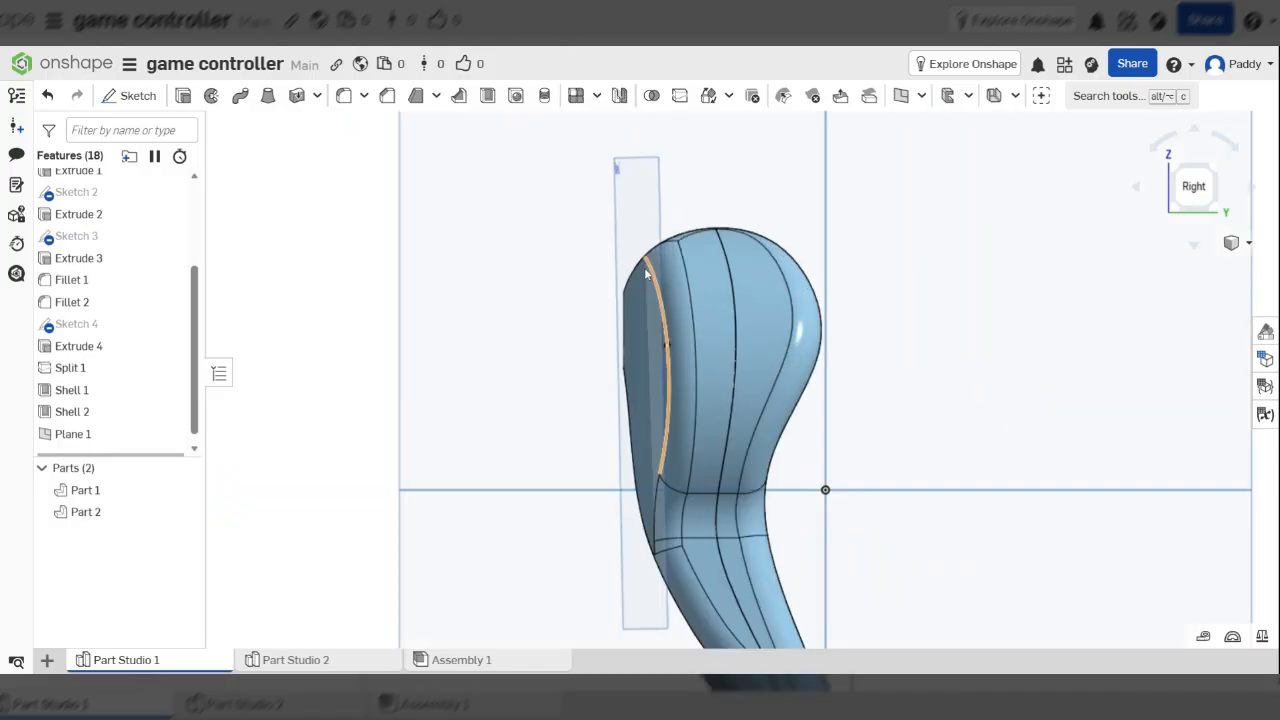
scroll(646, 205, "down", 3)
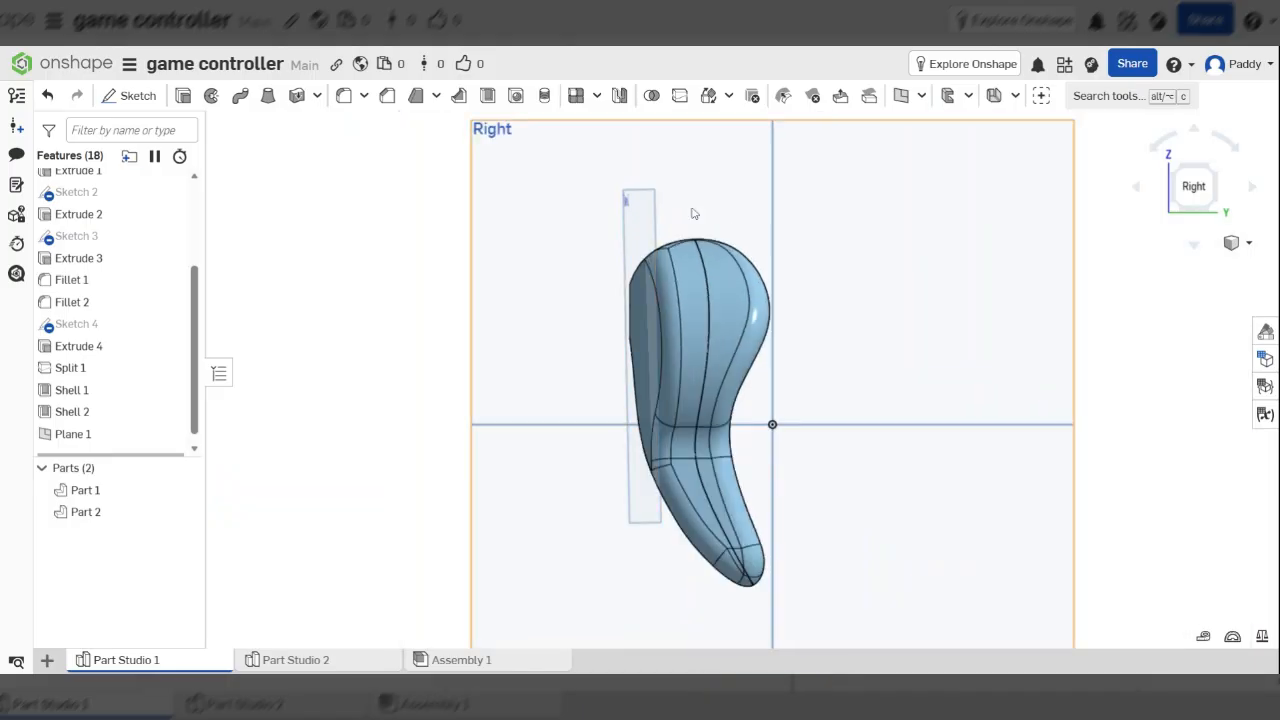
right_click_drag(694, 213, 731, 310)
right_click_drag(592, 308, 693, 318)
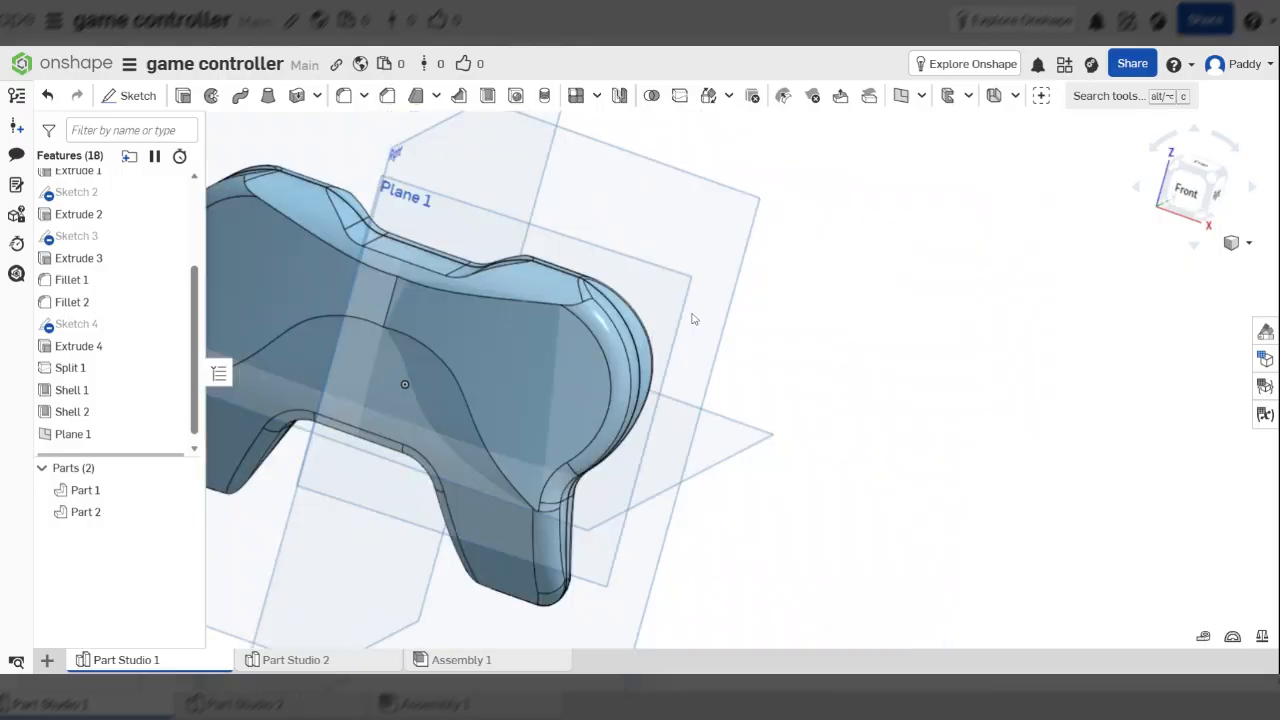
right_click_drag(806, 303, 757, 303)
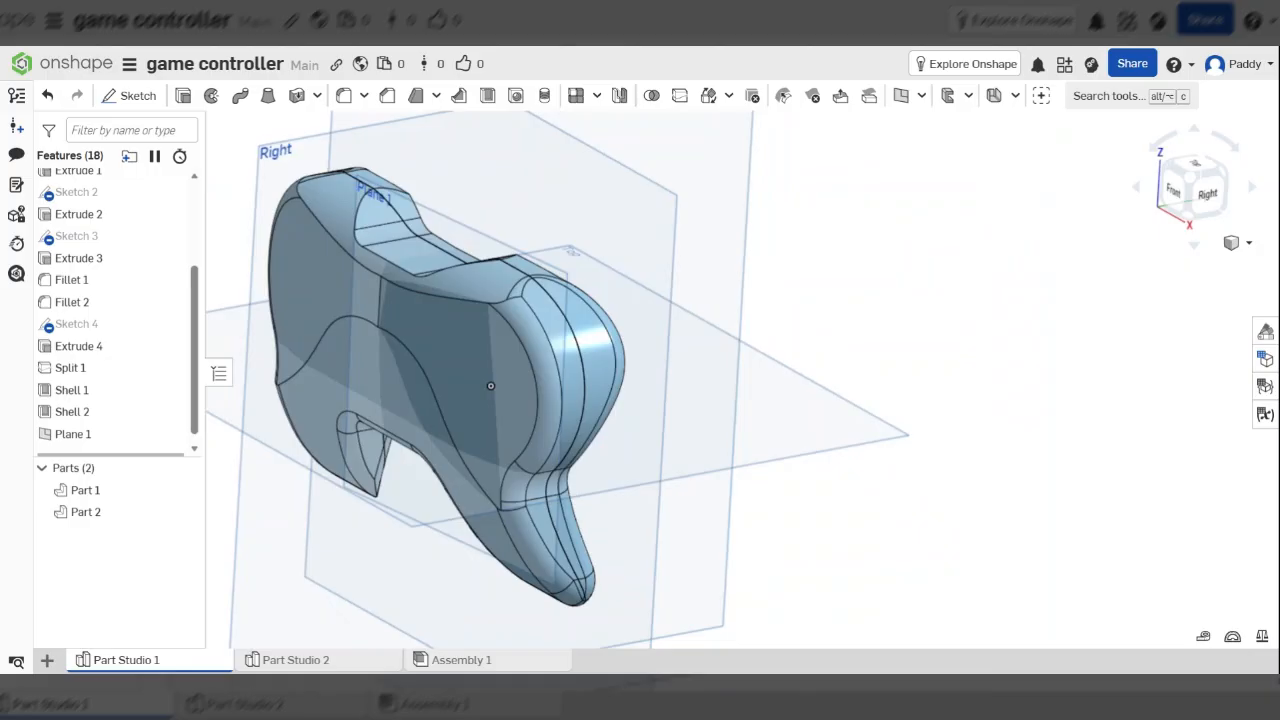
right_click_drag(723, 359, 631, 266)
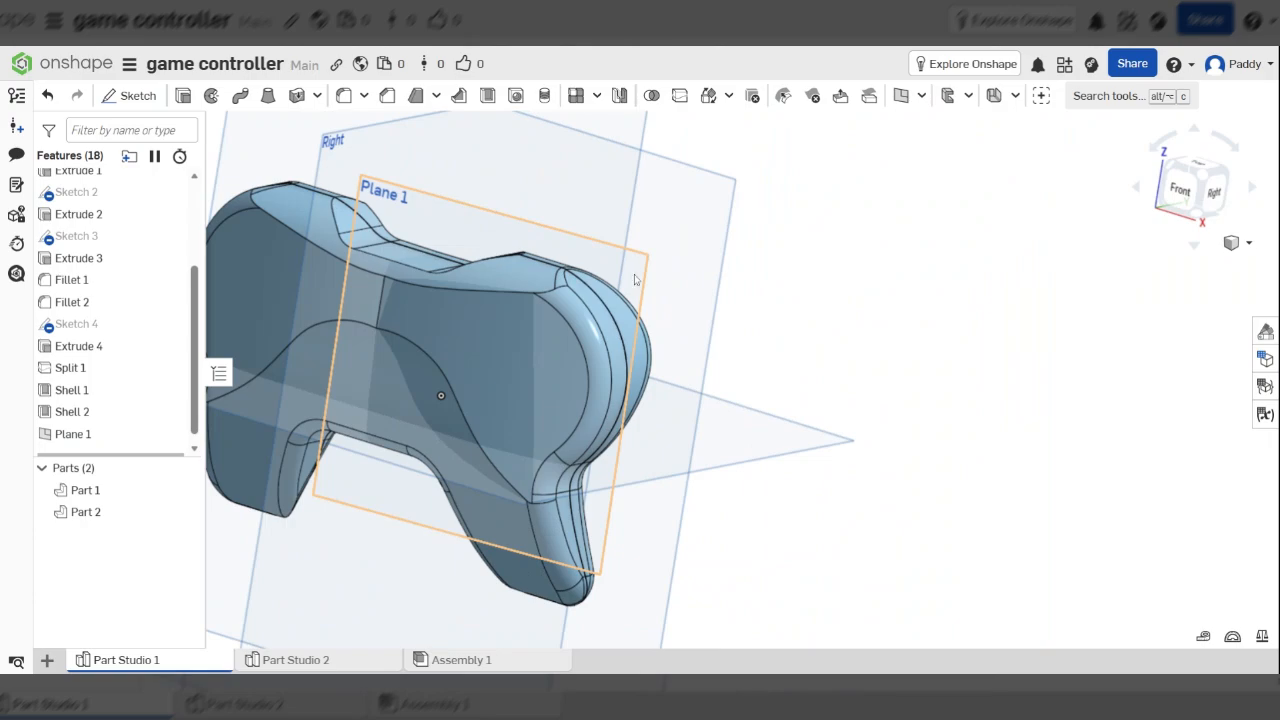
Select Plane 1, view it head-on, and begin a new sketch on it
left_click(634, 279)
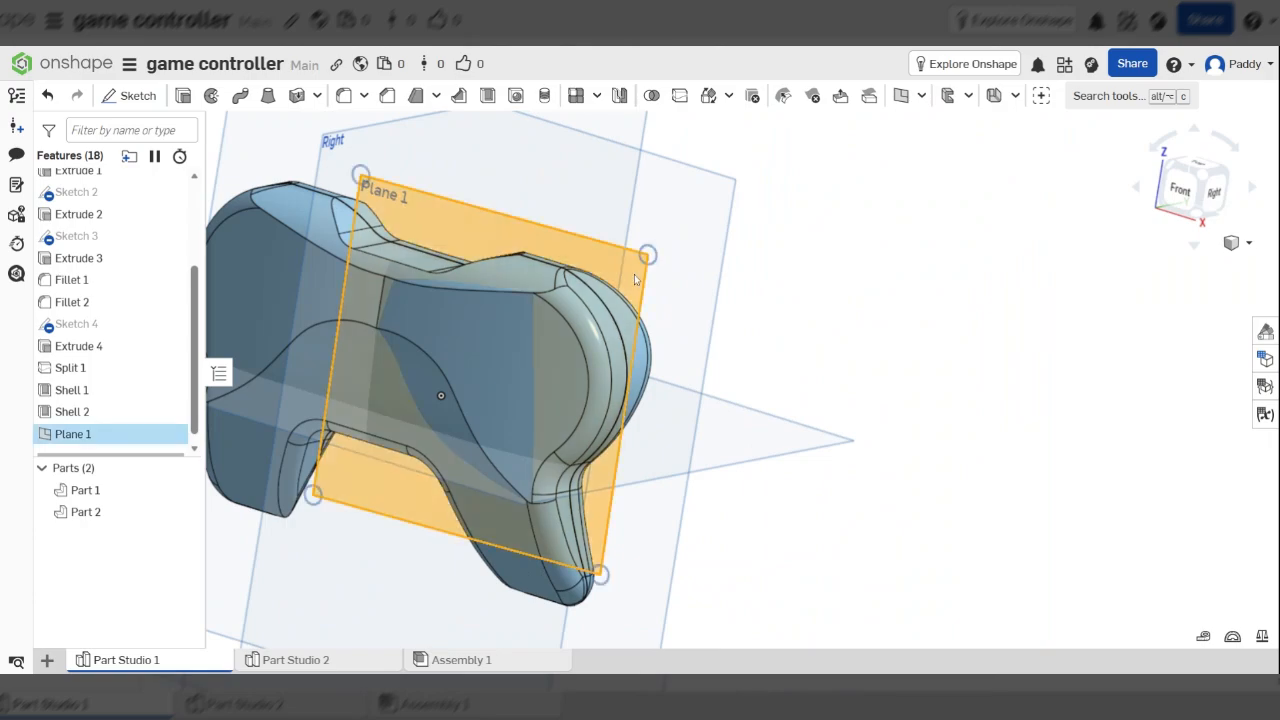
key("n")
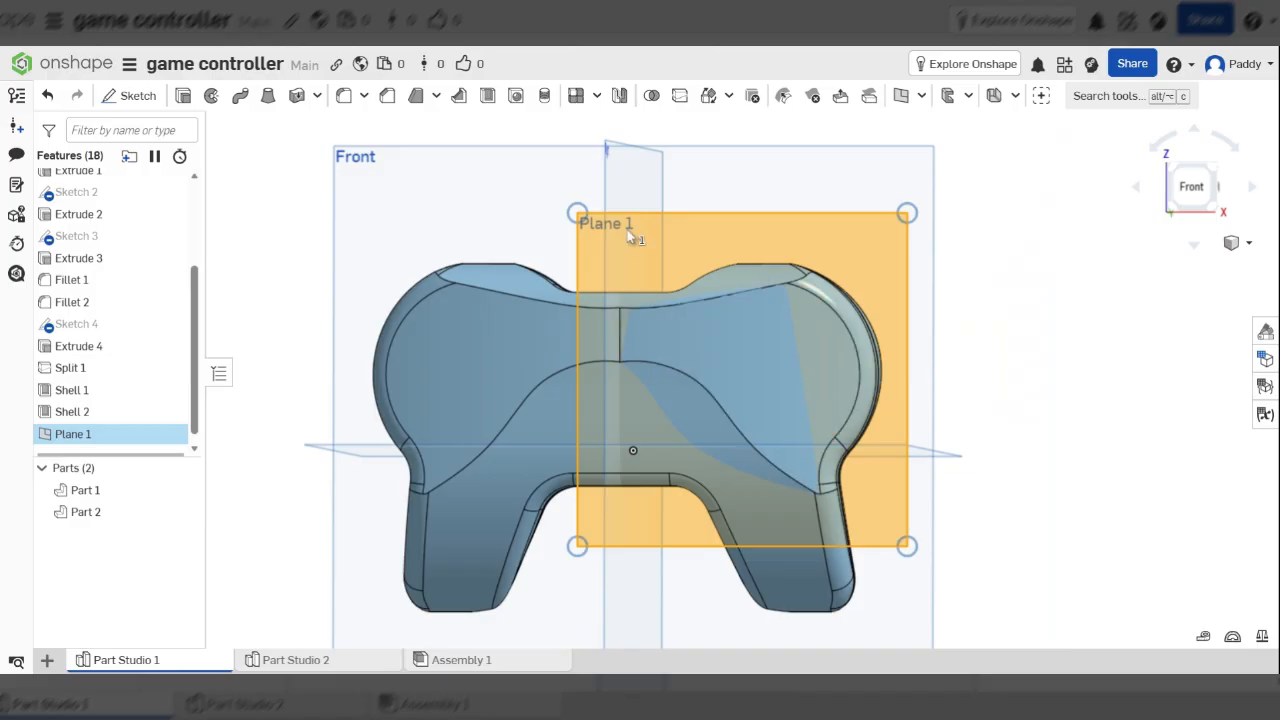
scroll(630, 235, "down", 3)
scroll(740, 345, "up", 2)
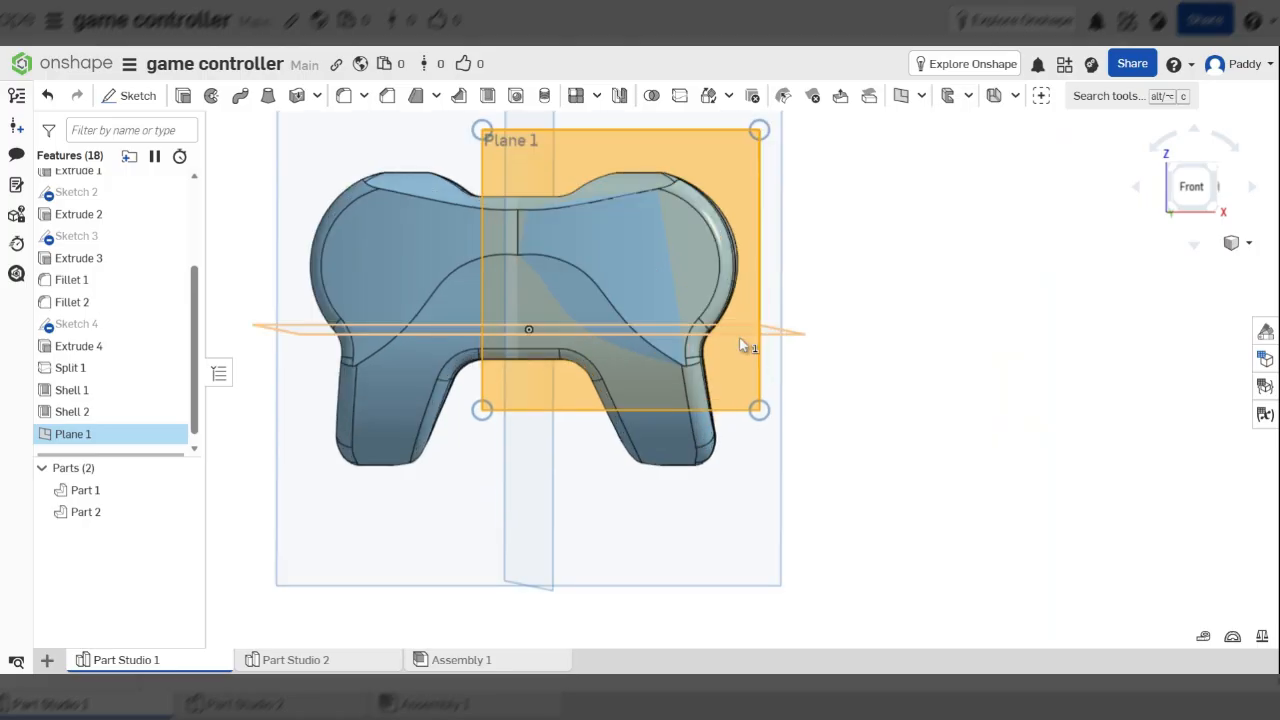
scroll(740, 345, "up", 4)
scroll(914, 386, "down", 2)
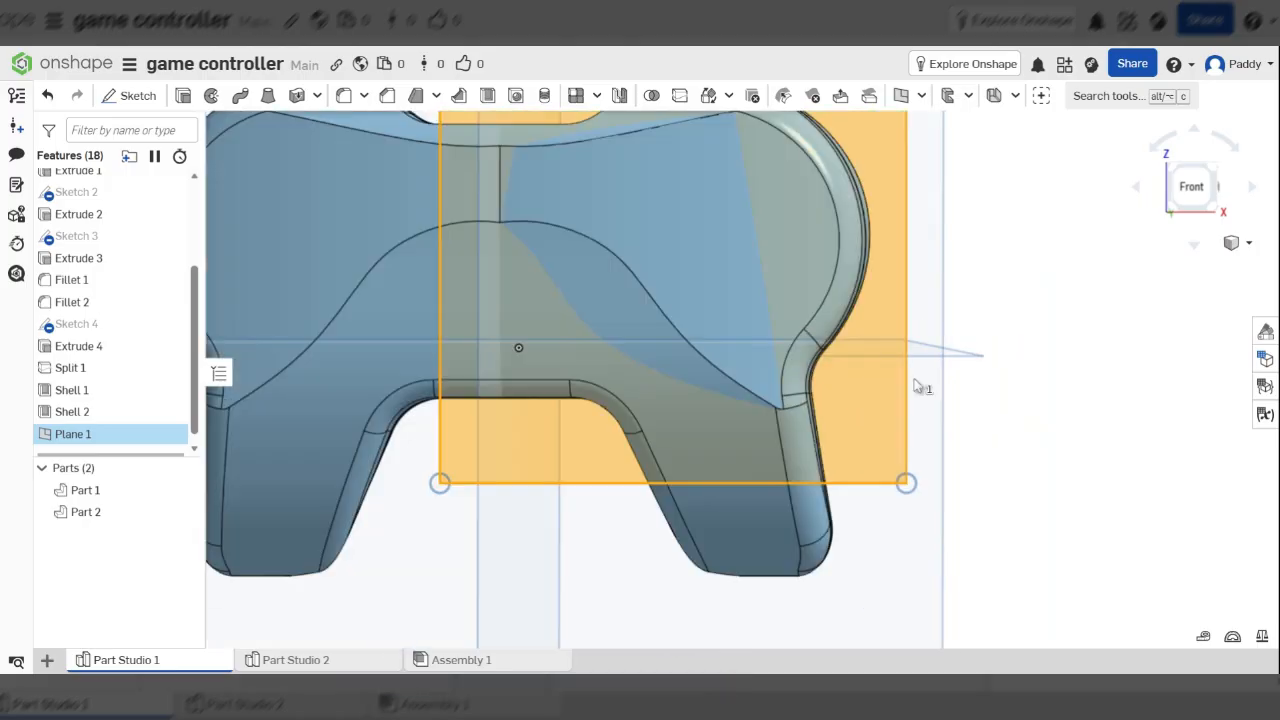
scroll(914, 386, "down", 3)
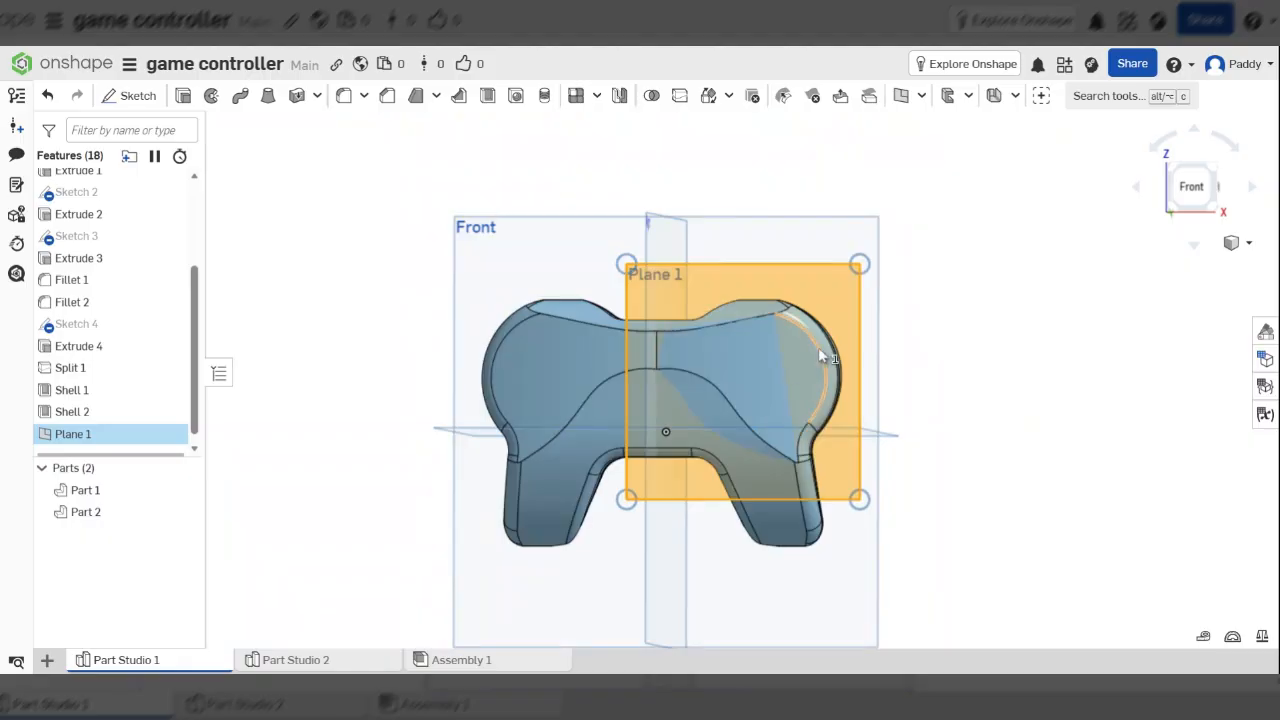
right_click_drag(805, 272, 753, 270)
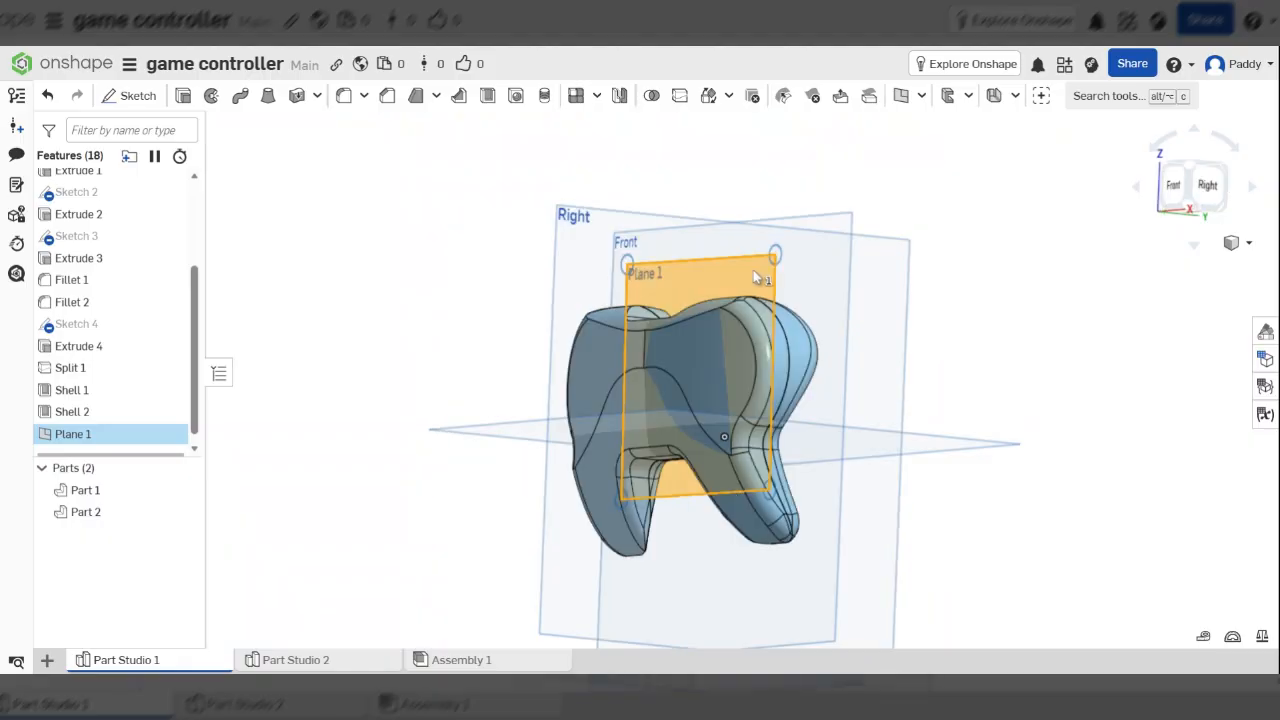
key("shift+1")
scroll(818, 322, "up", 4)
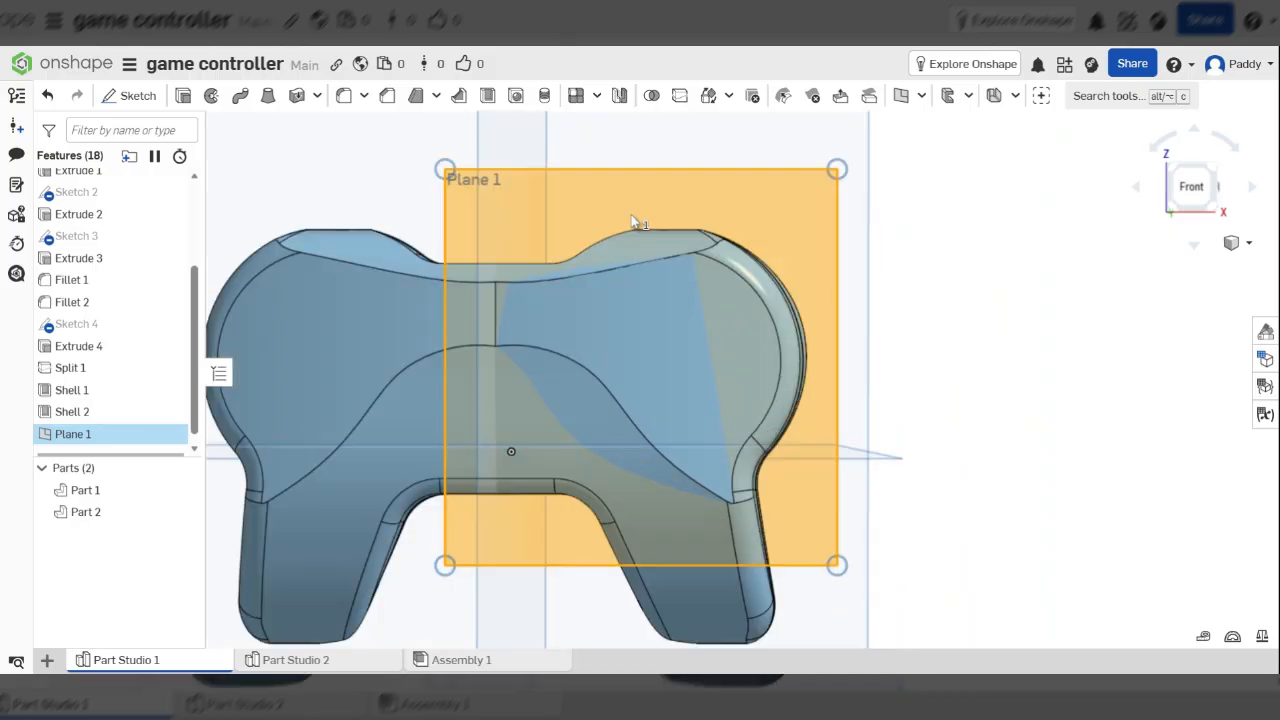
scroll(677, 343, "up", 5)
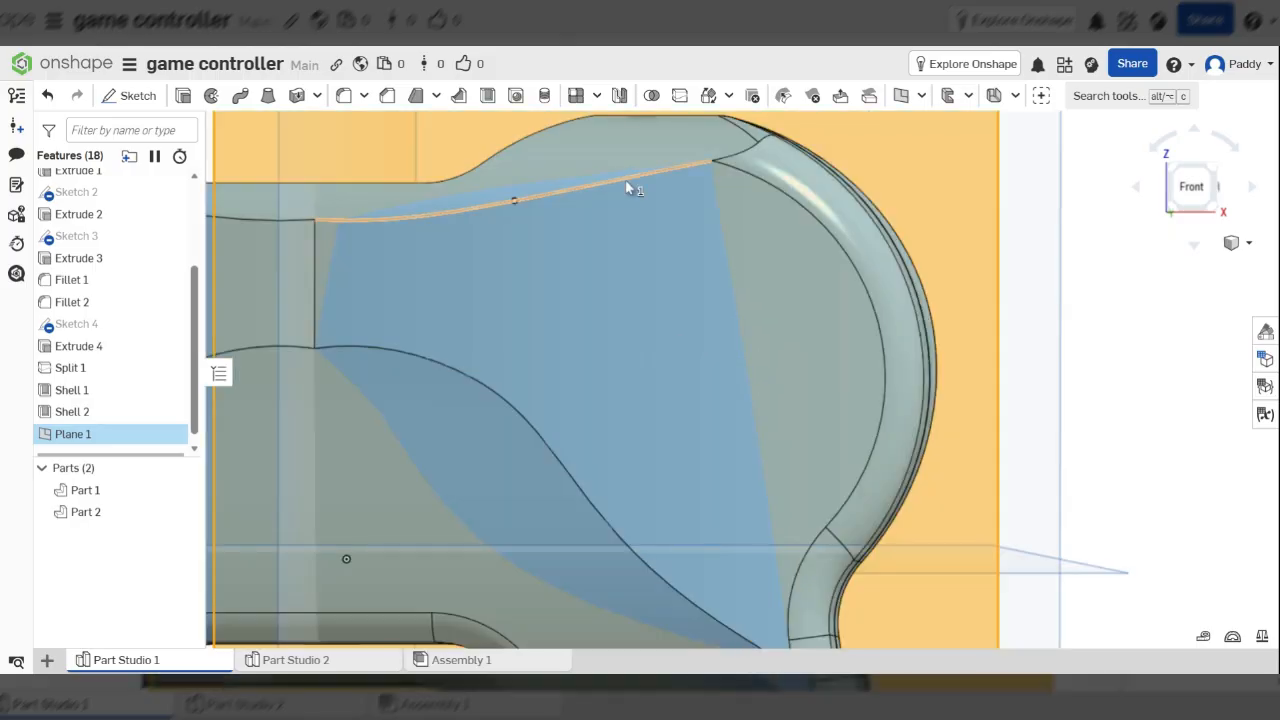
left_click(138, 96)
Draw a circle on the right pad and set its diameter to 25 mm
left_click(256, 95)
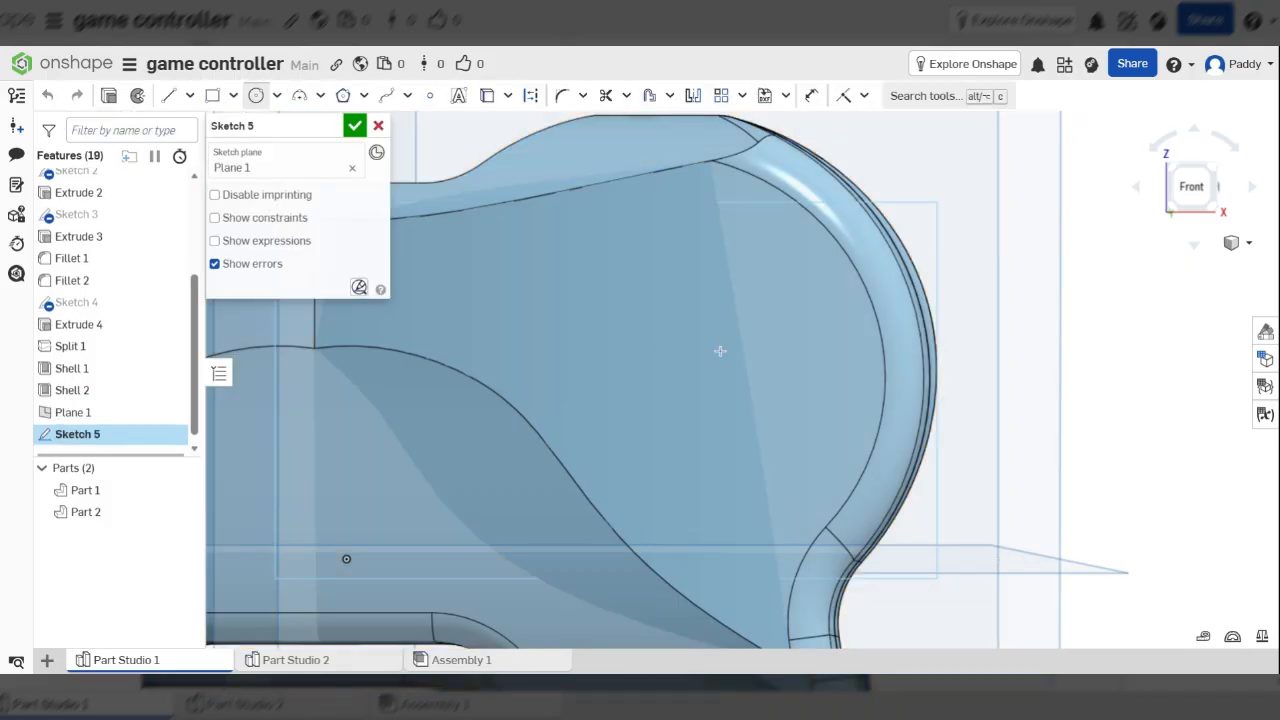
left_click(647, 319)
left_click(762, 349)
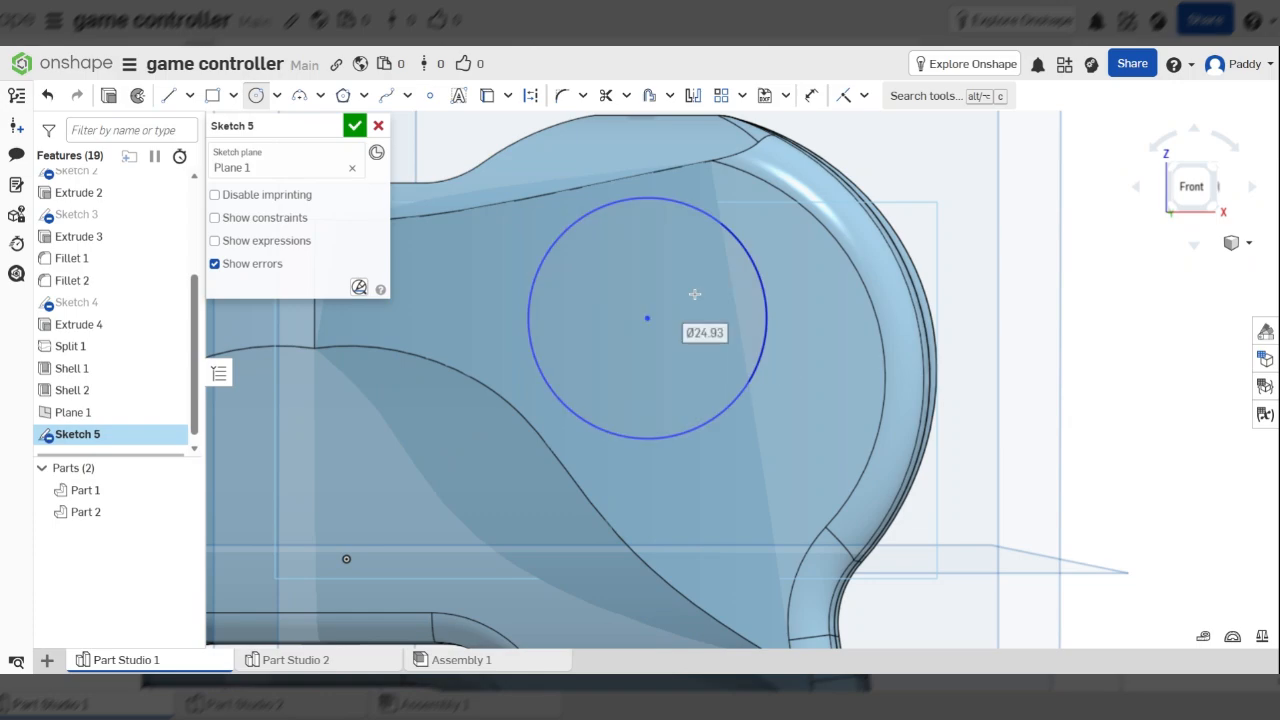
type("3")
key("Escape")
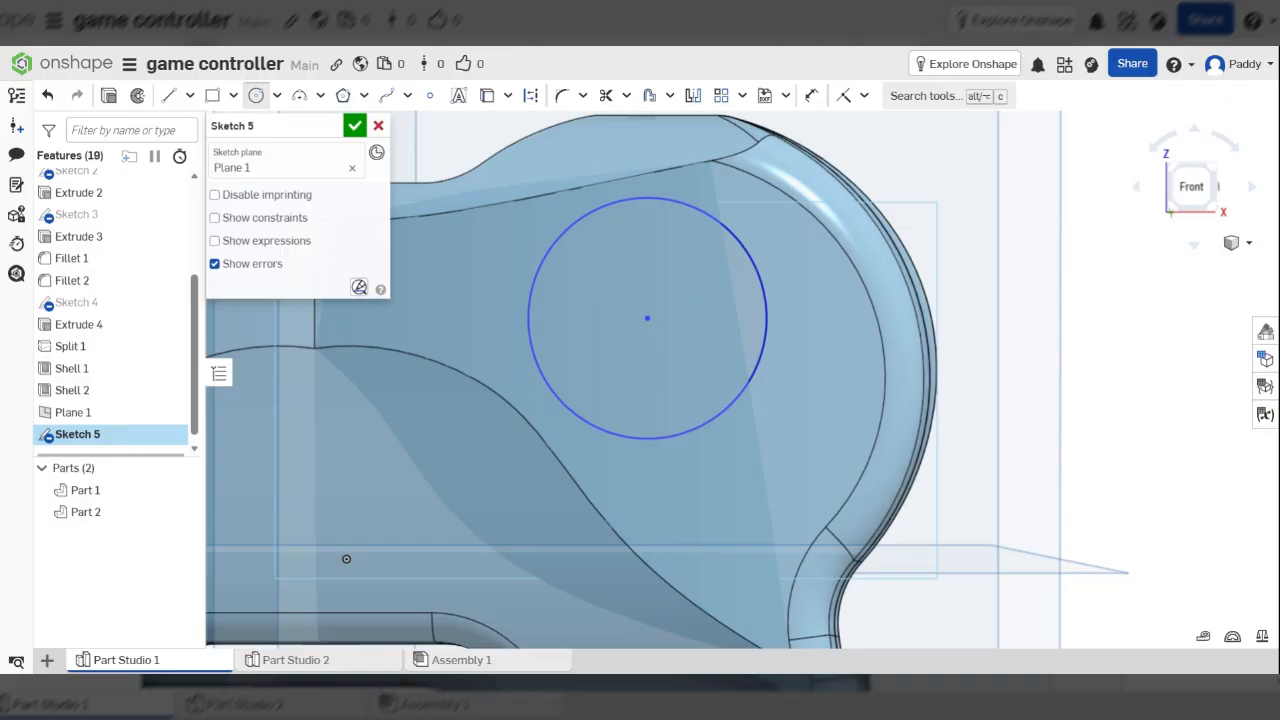
scroll(584, 283, "down", 3)
scroll(620, 280, "up", 2)
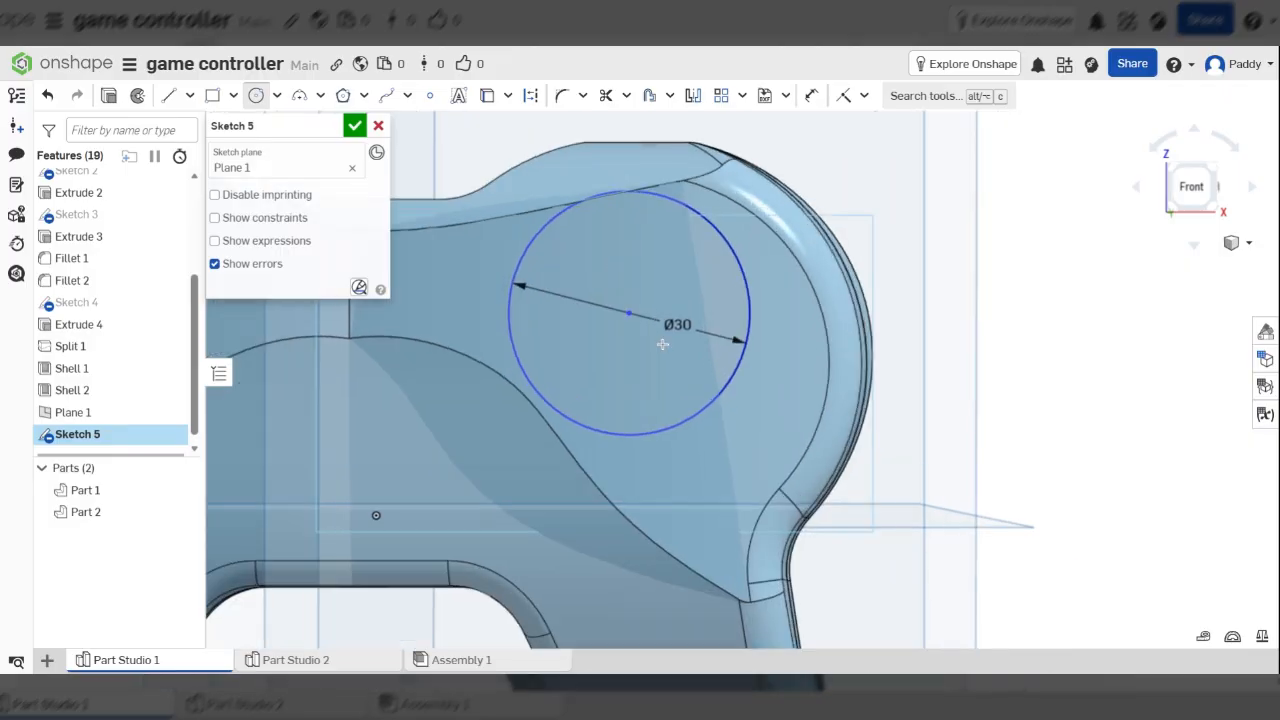
key("Escape")
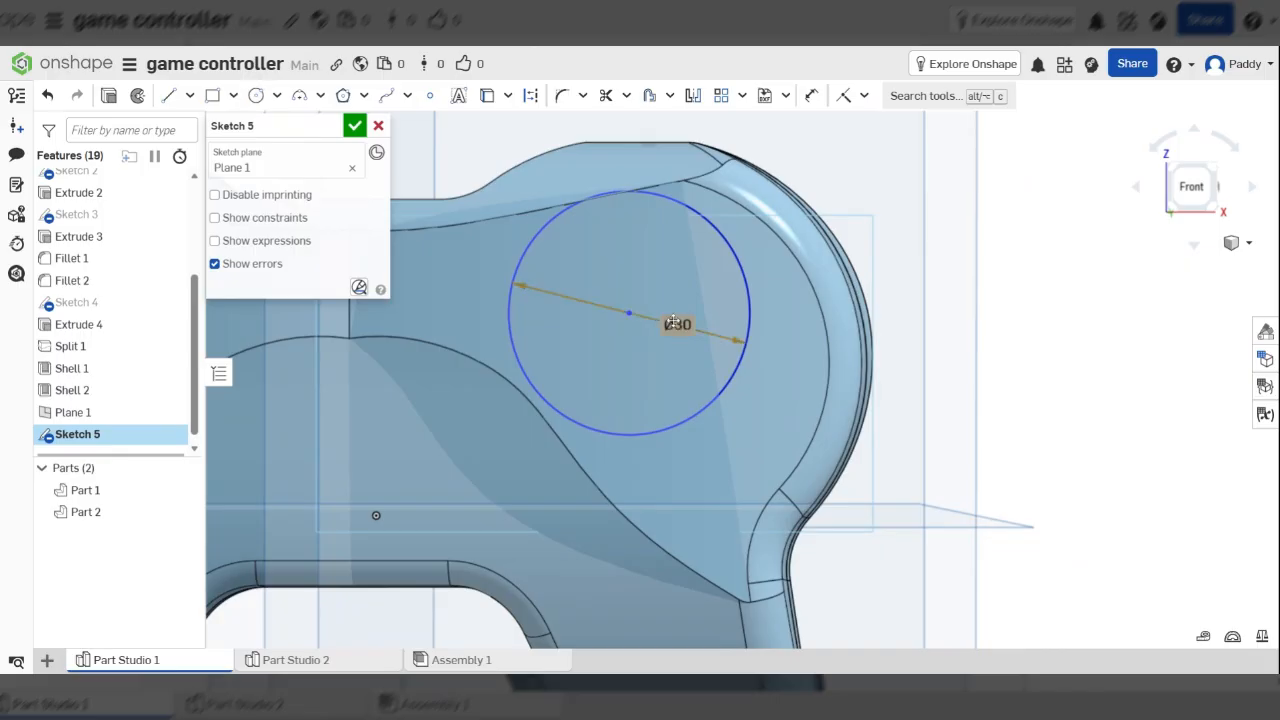
double_click(673, 322)
type("25")
key("Return")
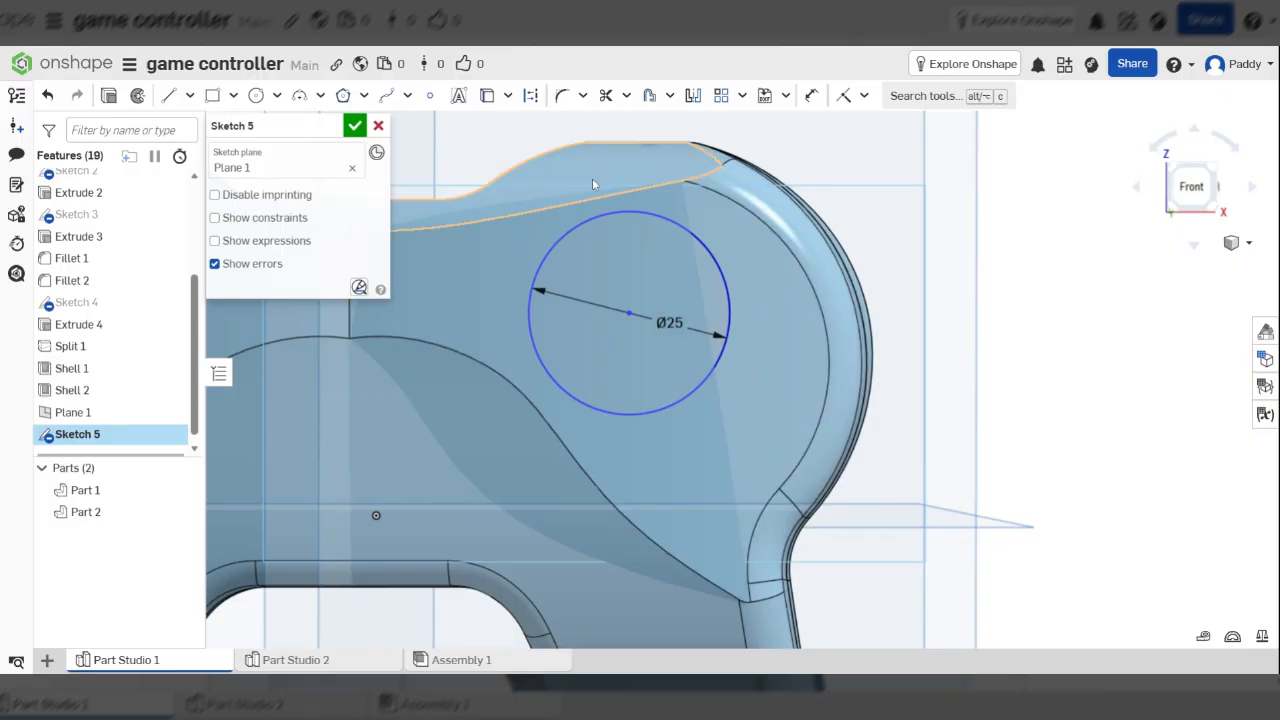
Move the Ø25 circle with the transform tool to centre it on the right pad
left_click(742, 96)
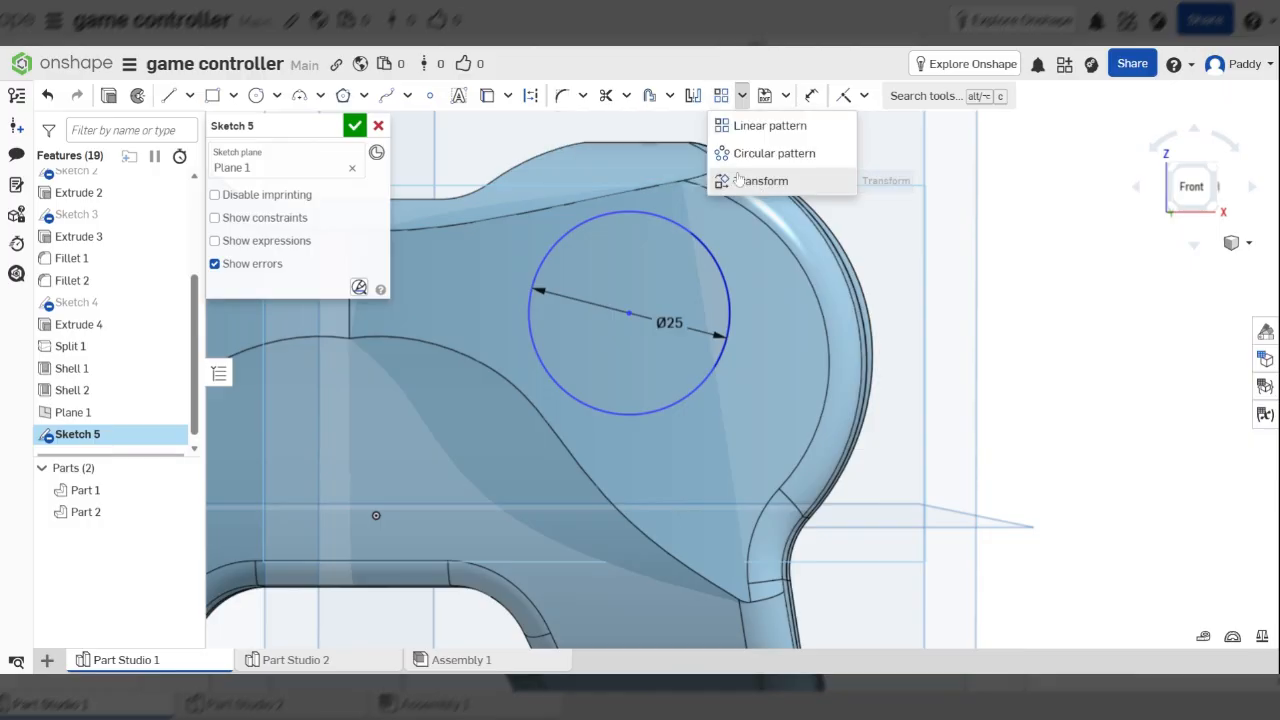
left_click(740, 181)
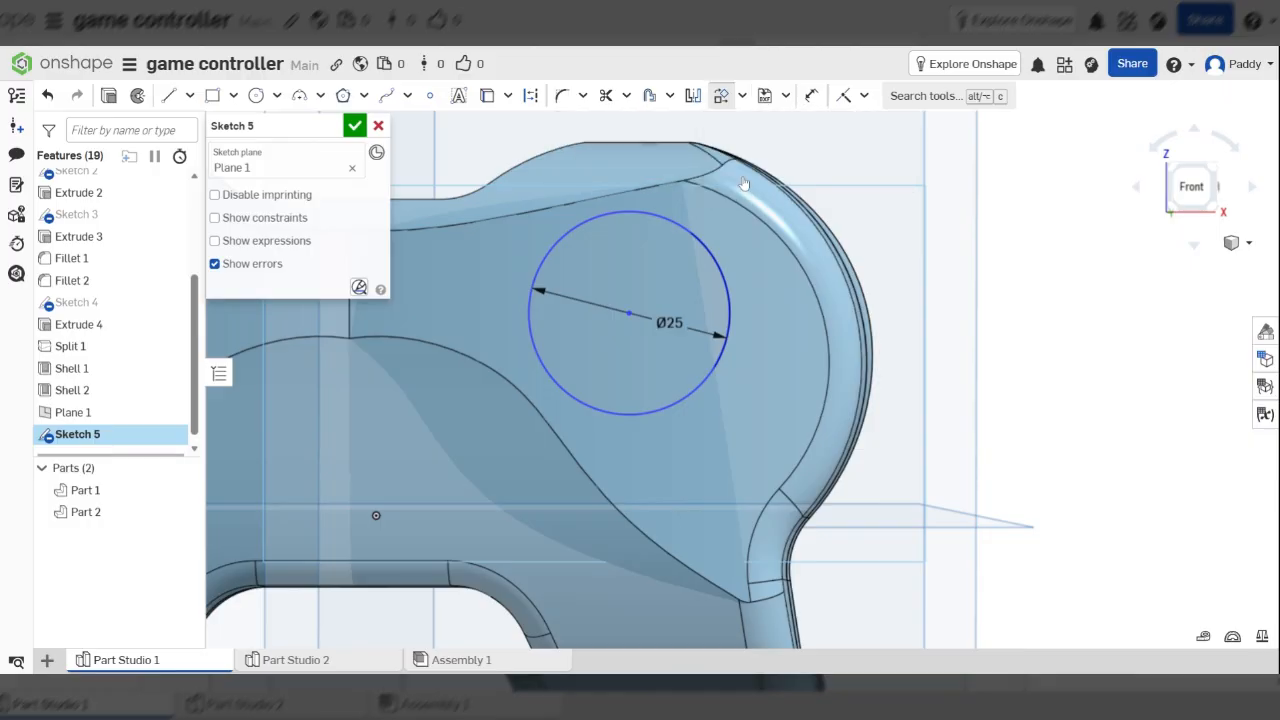
left_click(694, 391)
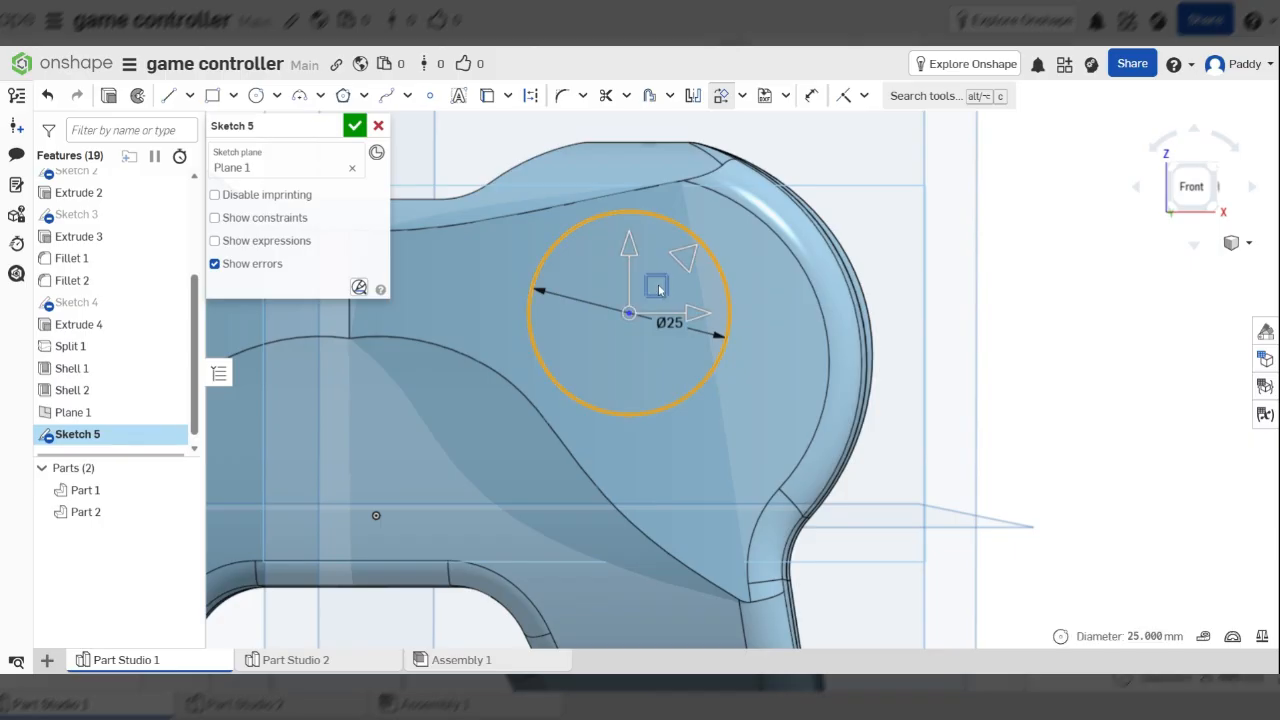
left_click_drag(684, 317, 693, 313)
left_click_drag(668, 255, 699, 323)
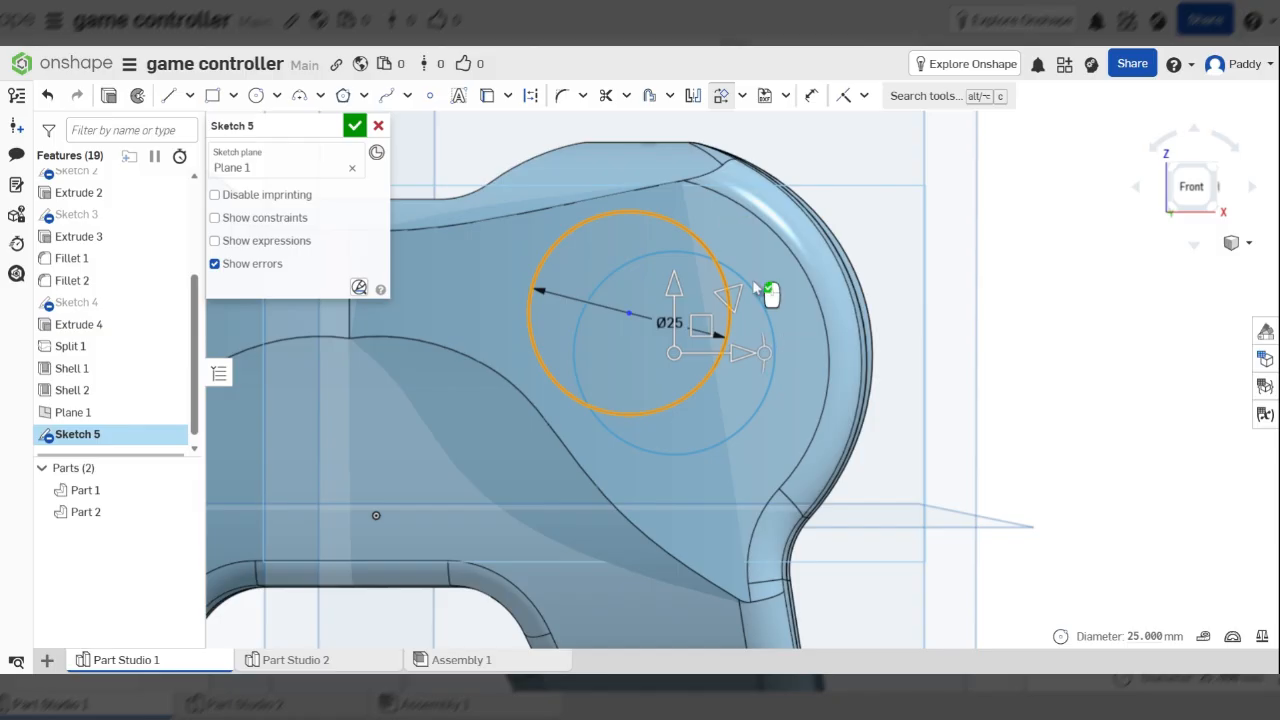
left_click(1103, 298)
scroll(1018, 303, "down", 3)
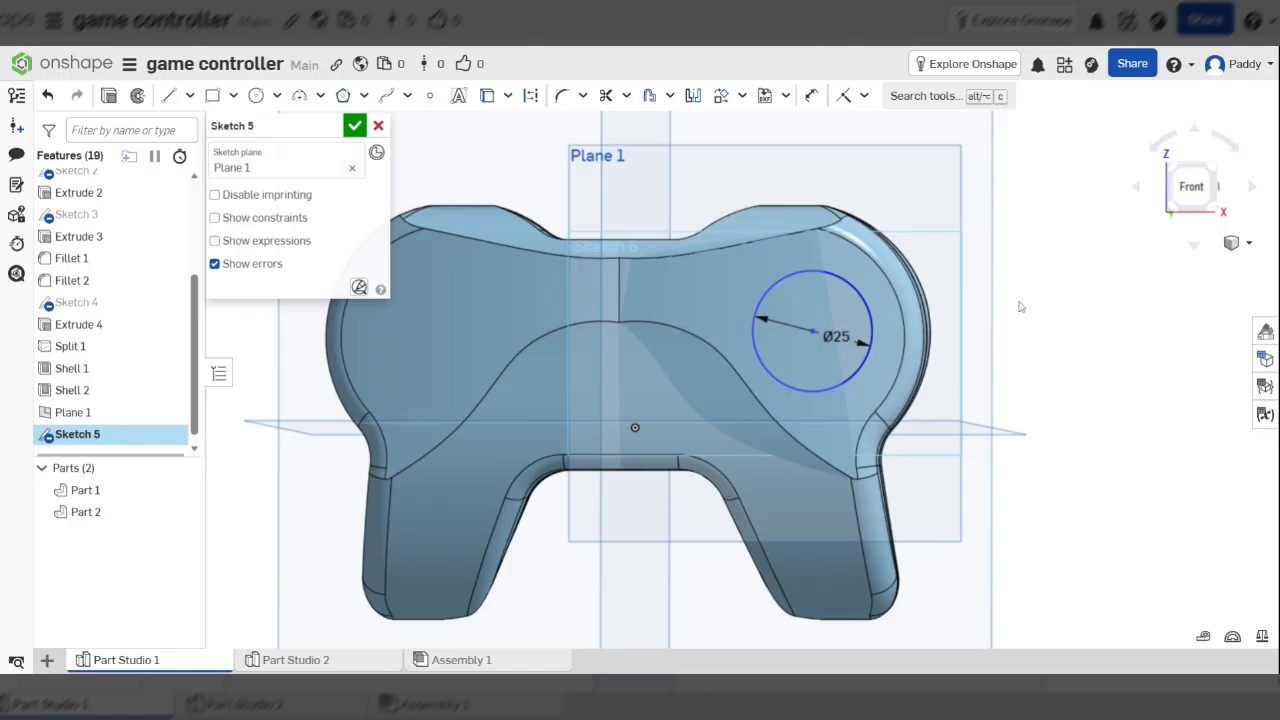
scroll(850, 350, "up", 3)
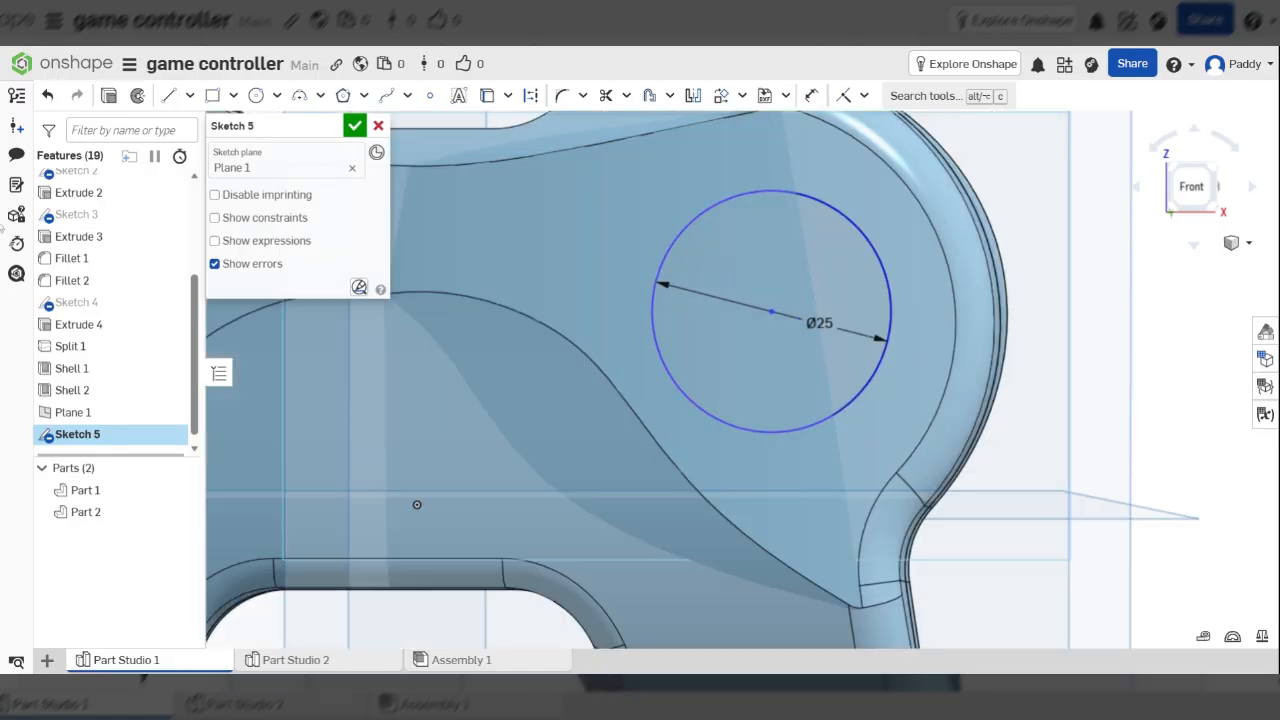
Extrude the 25 mm circle as an added blind disc 5 mm deep
left_click(110, 96)
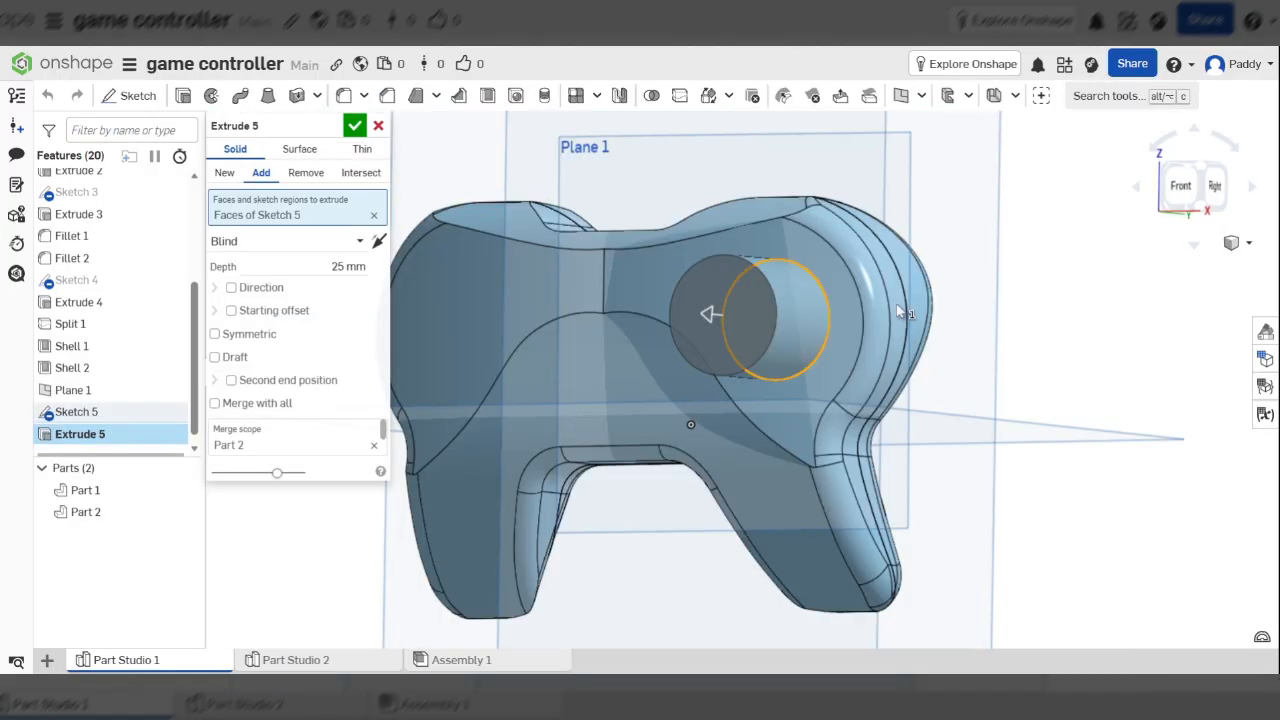
right_click_drag(900, 313, 832, 341)
scroll(820, 320, "up", 3)
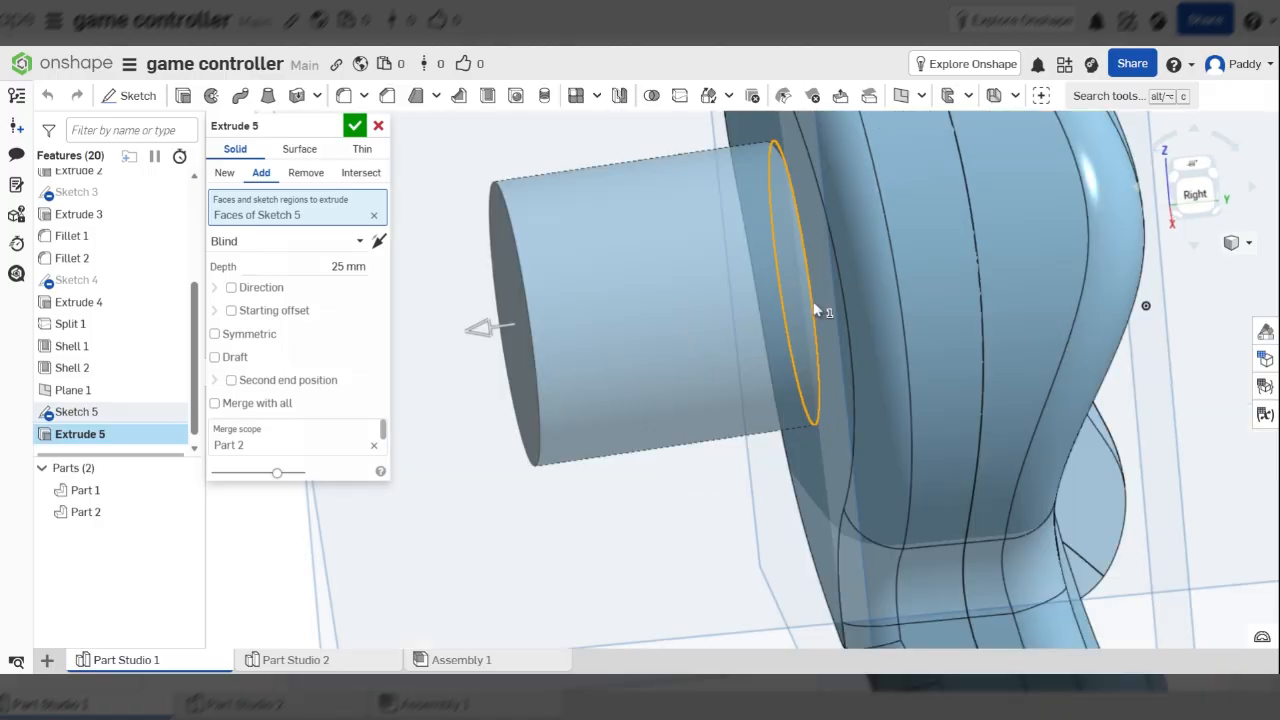
left_click(331, 262)
type("2")
key("Tab")
right_click_drag(733, 342, 882, 276)
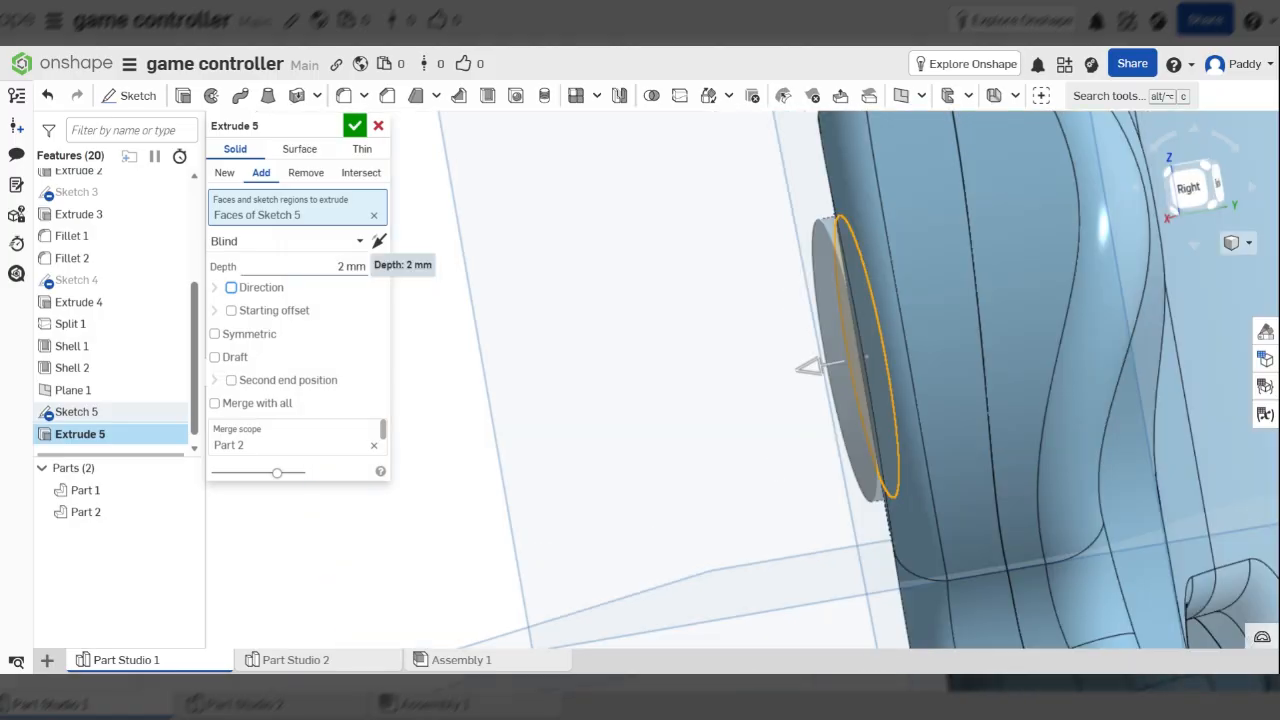
left_click(351, 266)
type("5")
key("Tab")
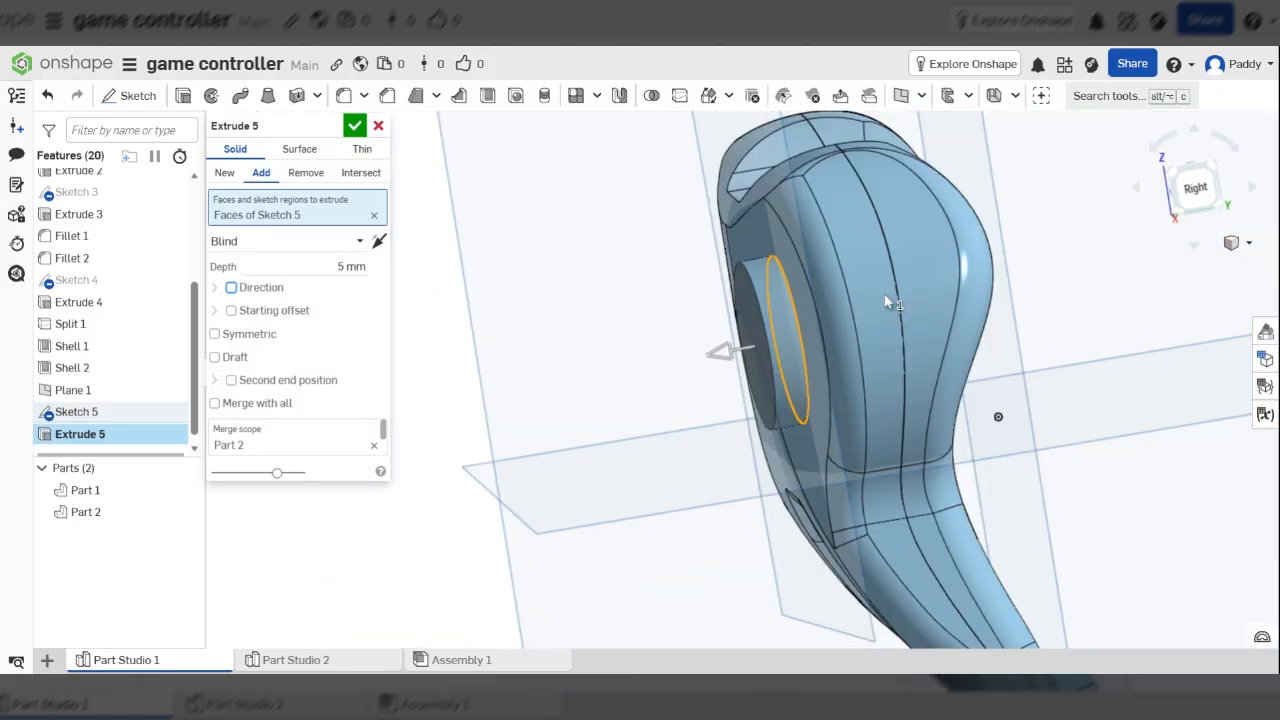
mouse_move(885, 302)
right_mouse_down()
mouse_move(990, 288)
mouse_move(873, 284)
mouse_move(875, 314)
right_mouse_up()
scroll(873, 309, "up", 3)
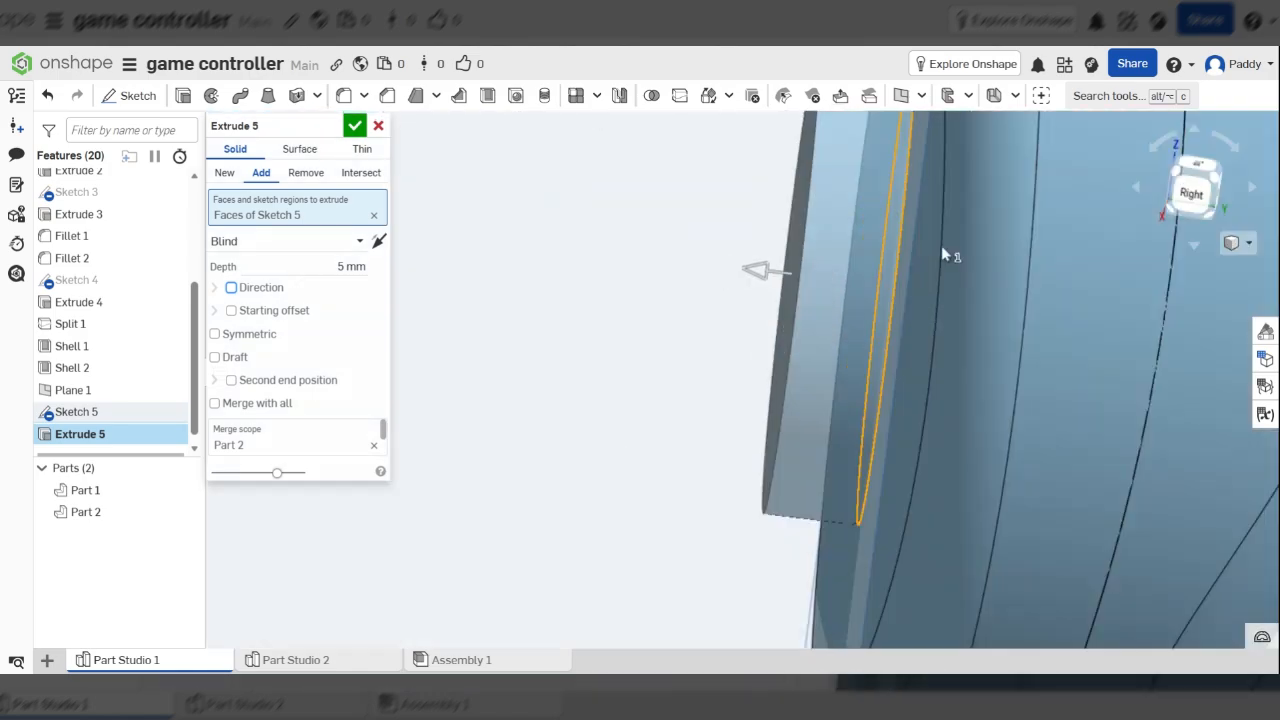
scroll(941, 252, "down", 3)
scroll(913, 314, "up", 5)
right_click_drag(955, 168, 927, 284)
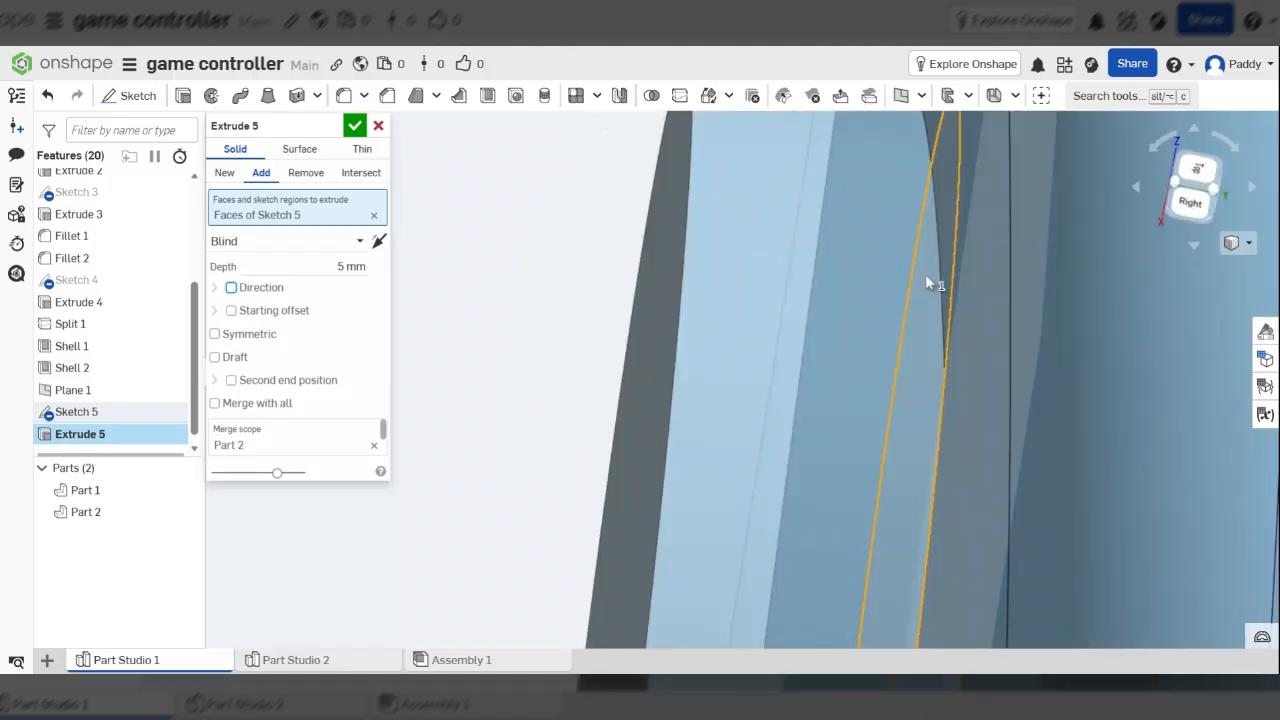
scroll(925, 274, "down", 5)
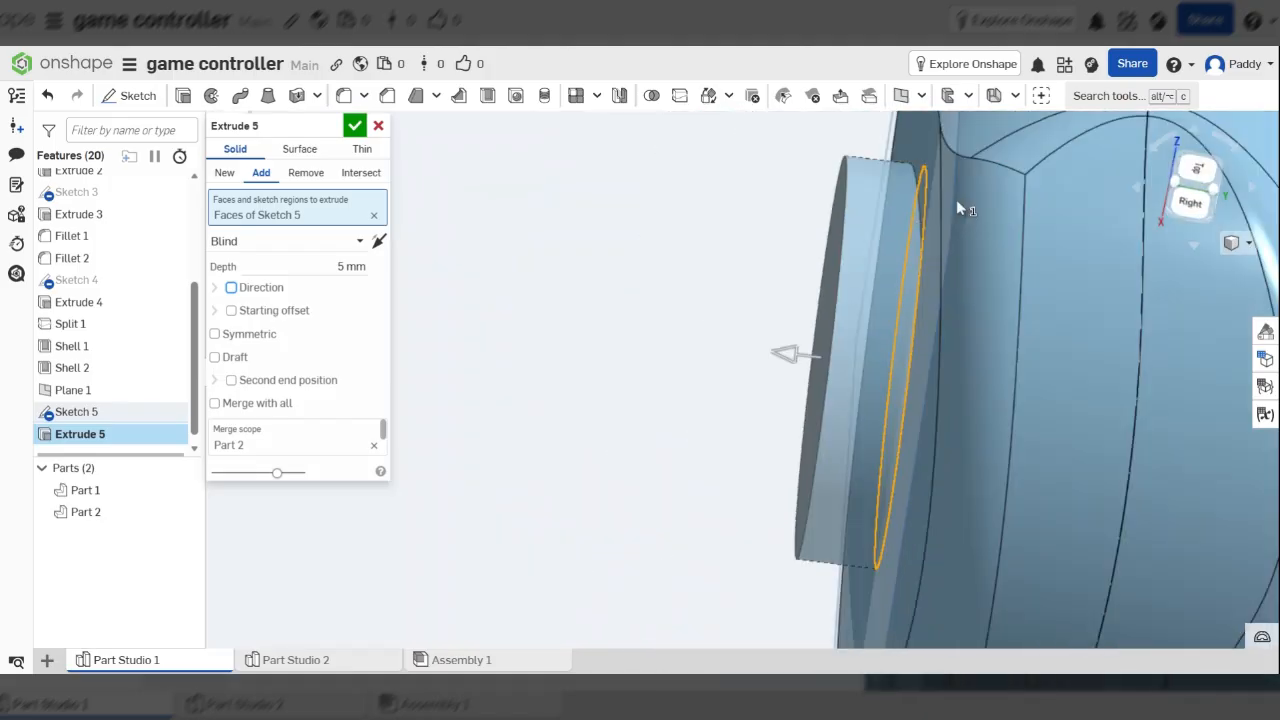
scroll(956, 199, "down", 5)
right_click_drag(956, 199, 932, 320)
scroll(932, 320, "up", 5)
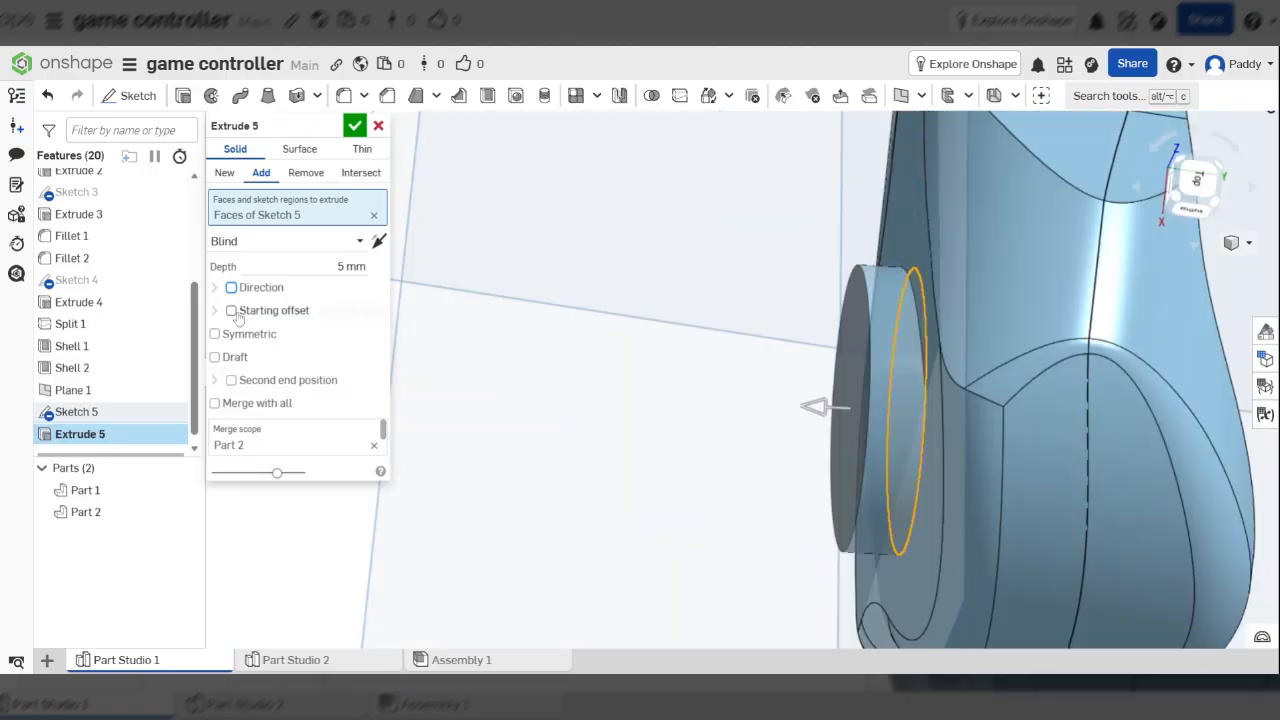
Add a blind 1 mm second end position into the body and accept the extrusion
left_click(232, 380)
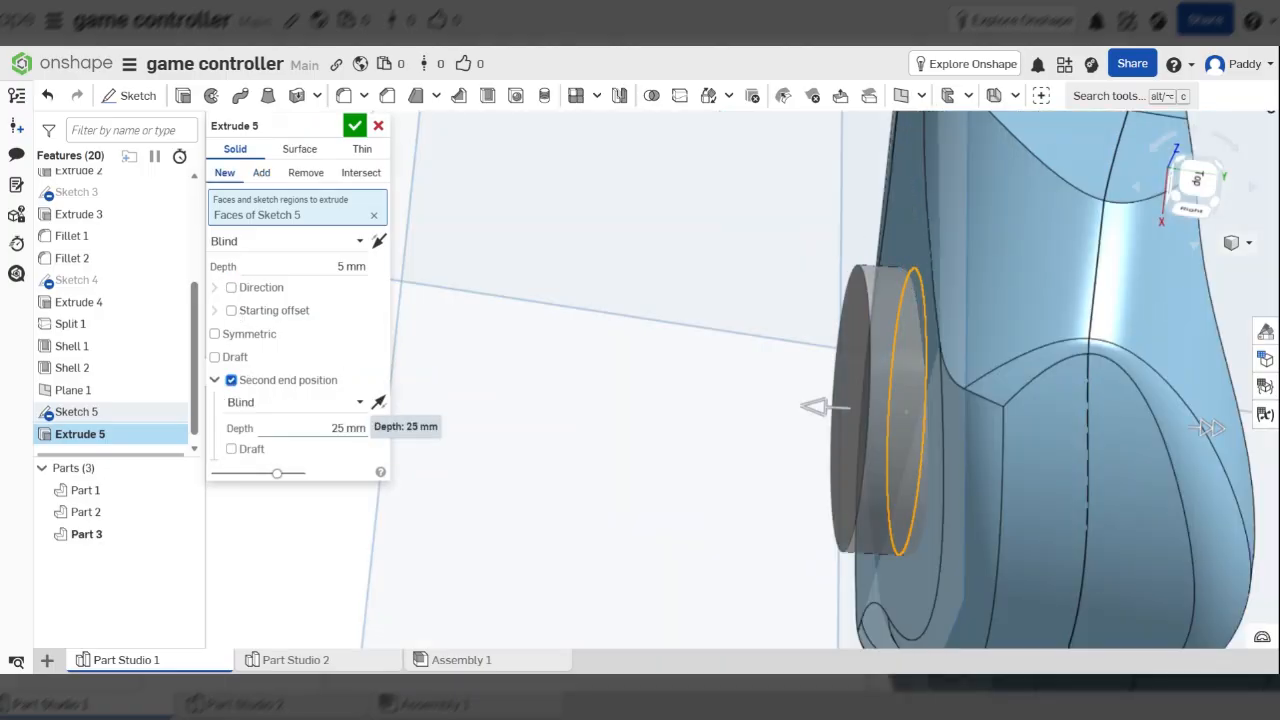
left_click(348, 428)
type("1")
key("Tab")
scroll(936, 297, "up", 3)
scroll(803, 268, "up", 5)
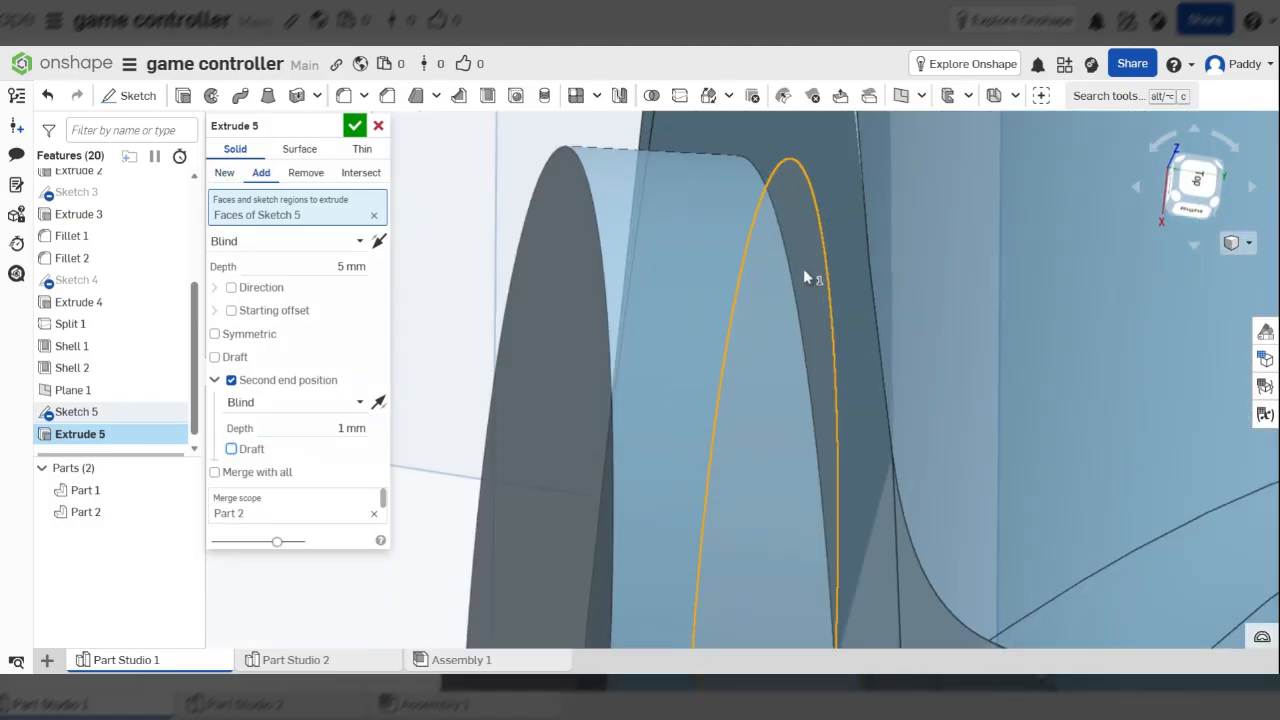
right_click_drag(803, 268, 797, 256)
scroll(770, 415, "down", 5)
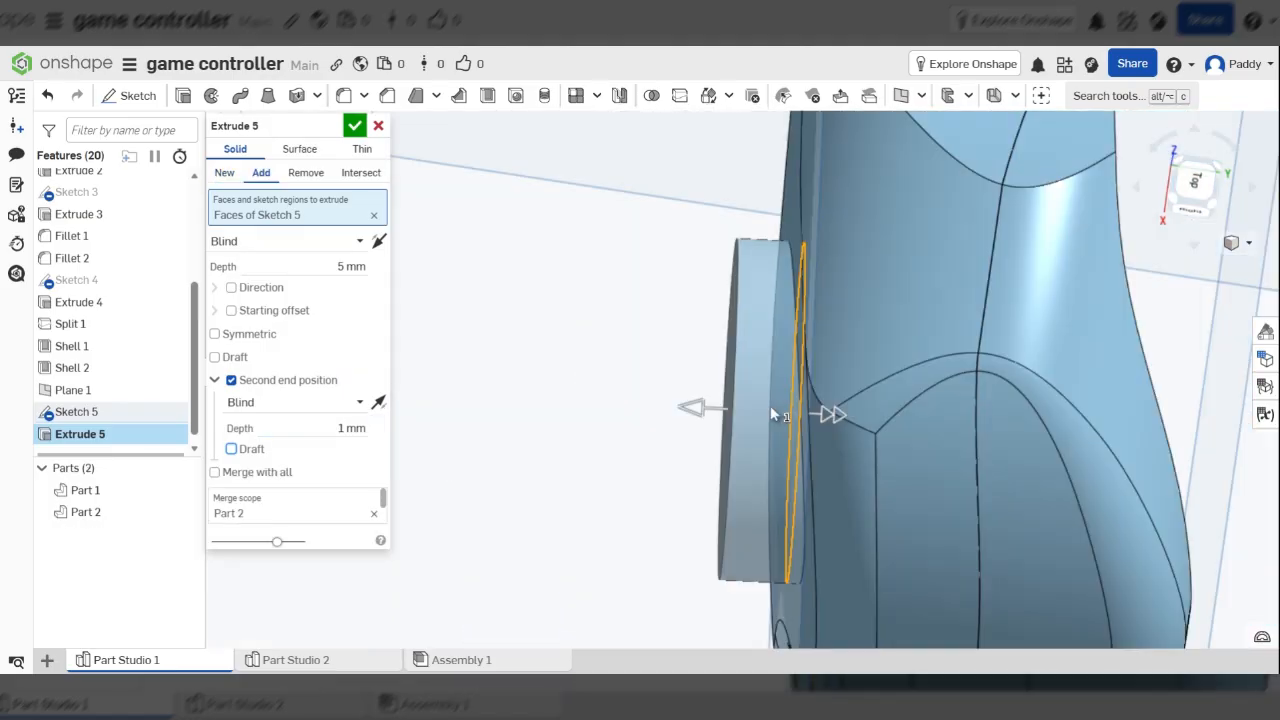
scroll(313, 428, "up", 1)
left_click(313, 428)
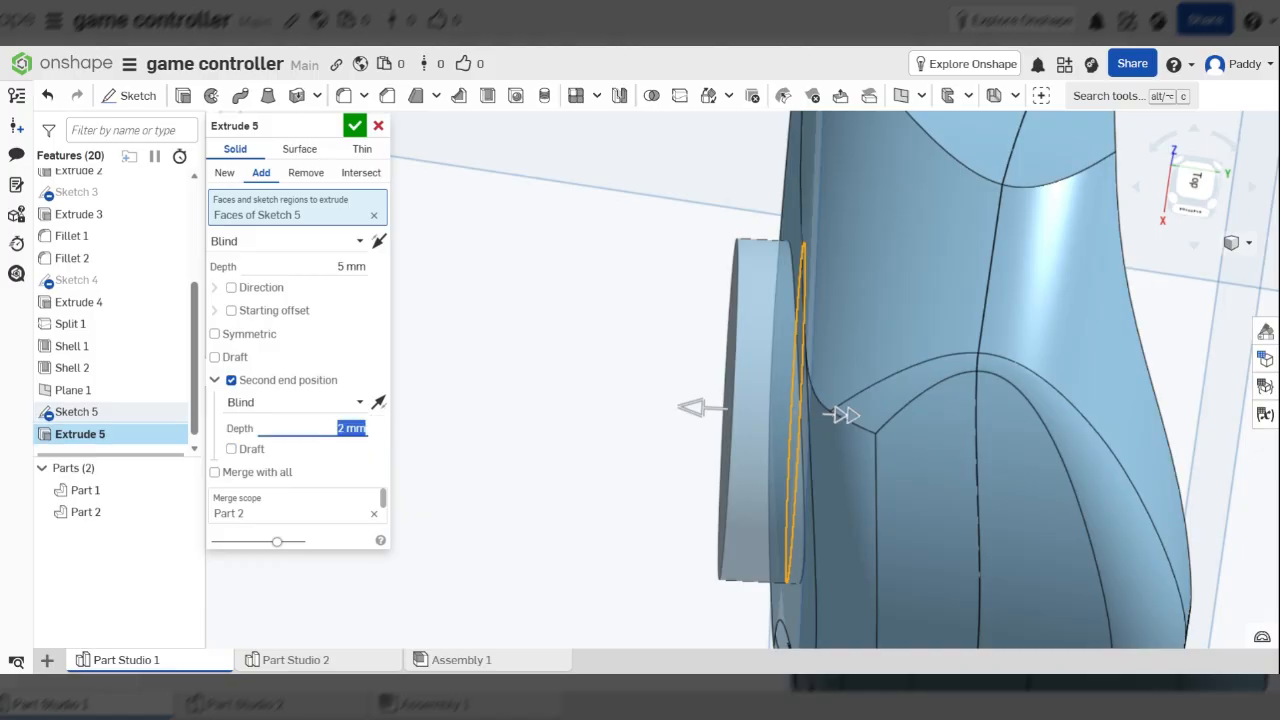
type("1")
key("Tab")
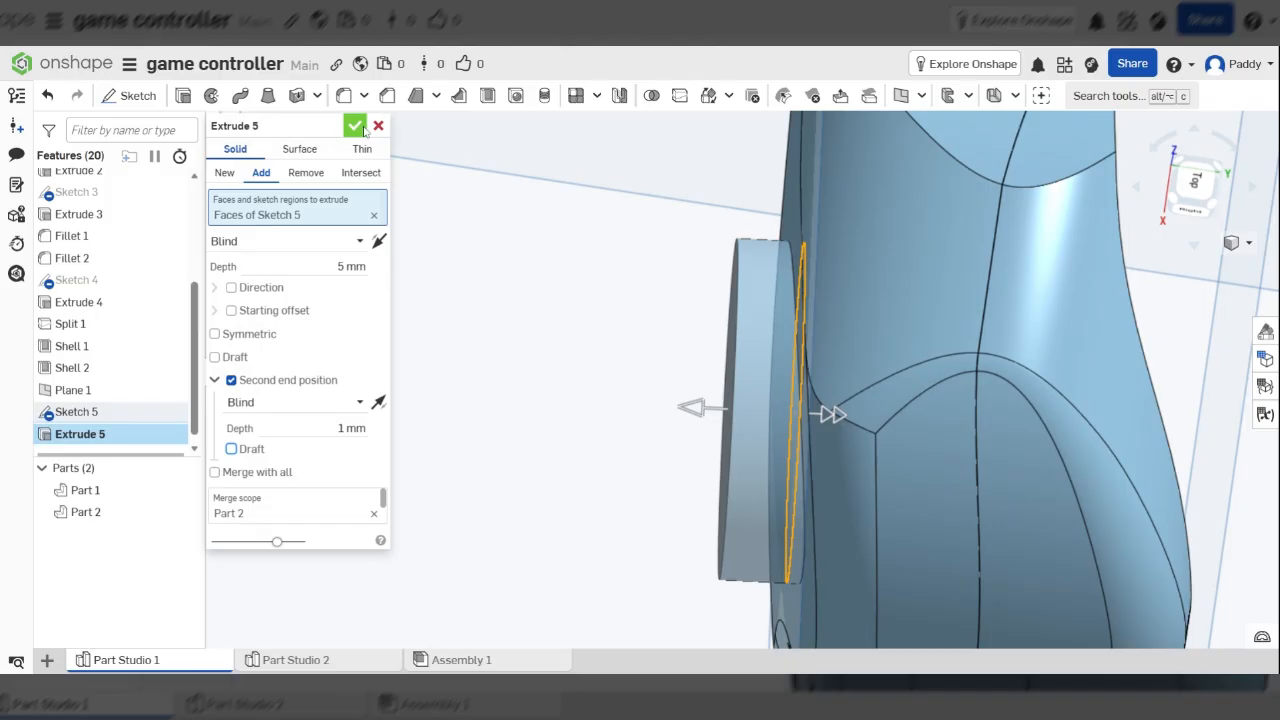
key("Return")
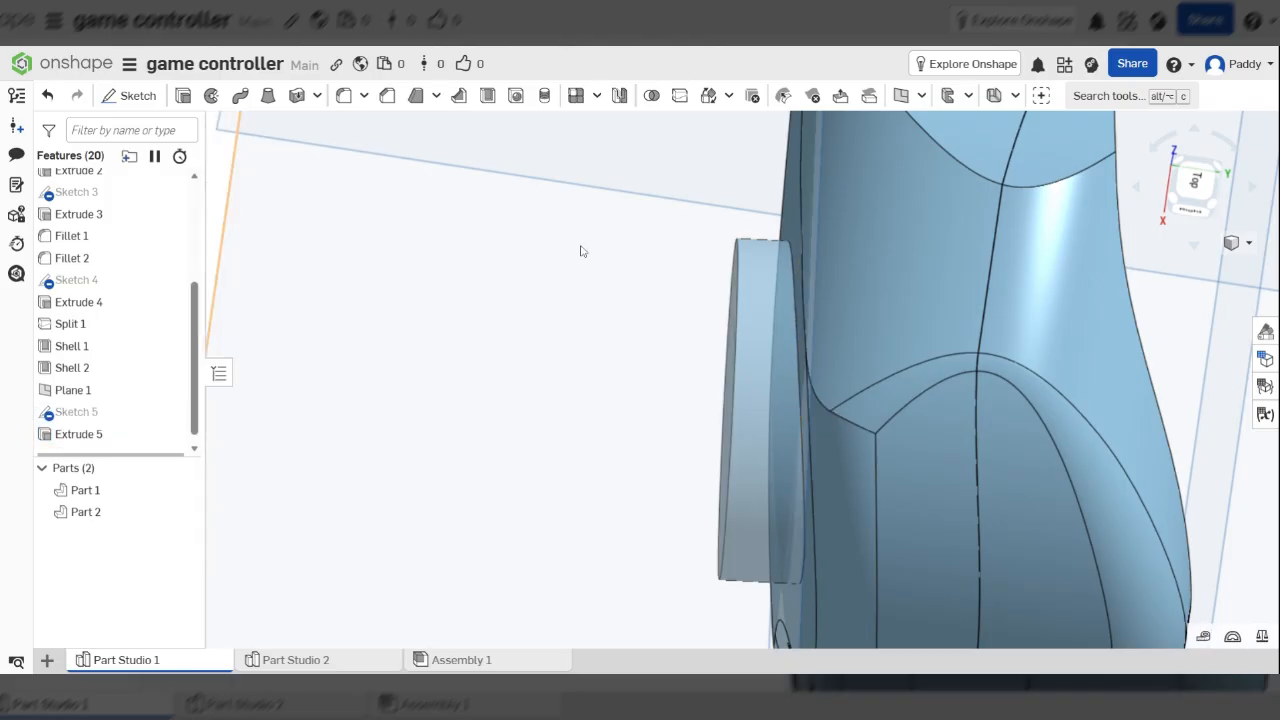
Orbit and zoom onto the raised round button, then launch a new fillet
right_click_drag(580, 250, 852, 360)
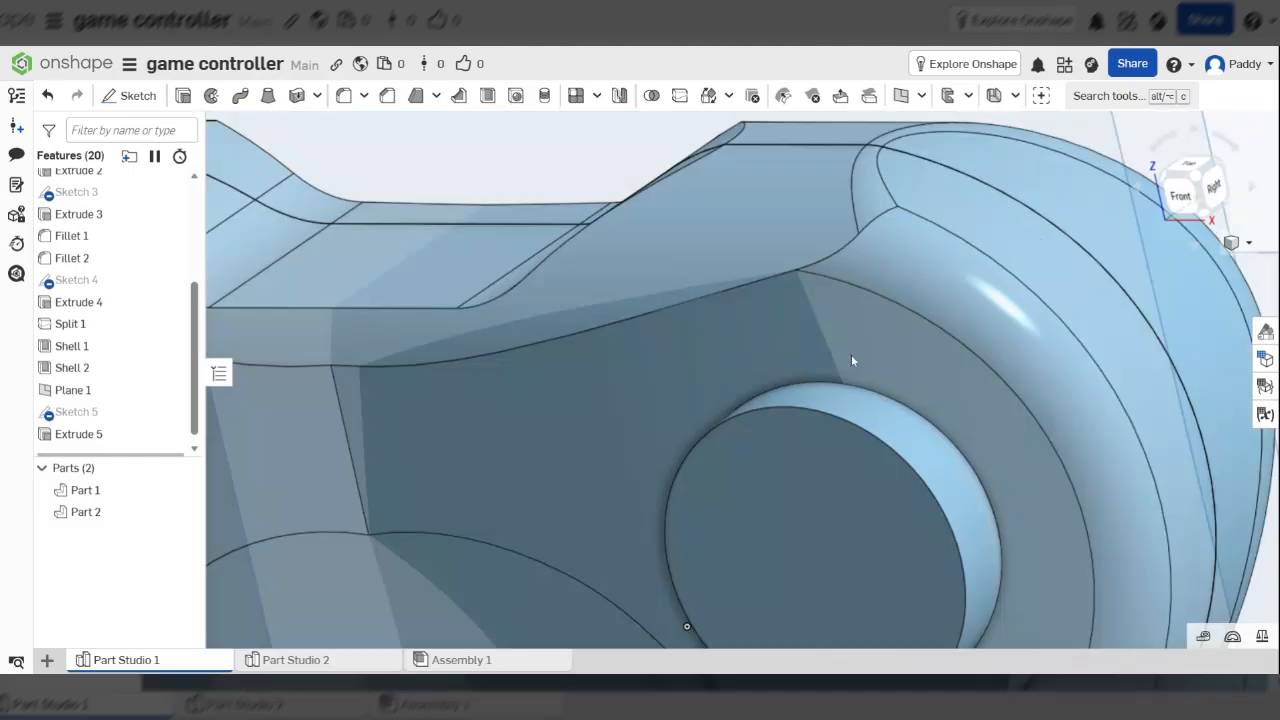
scroll(852, 360, "up", 2)
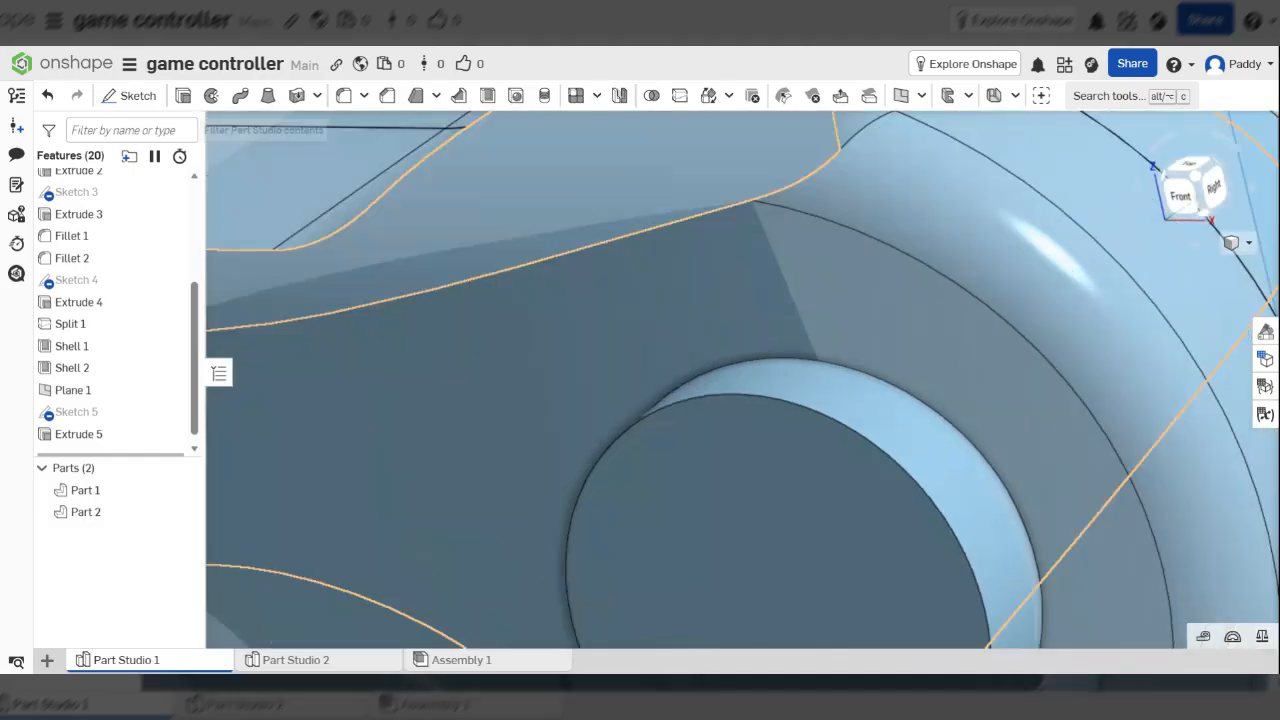
left_click(343, 96)
Fillet the Extrude 3 pad face and button edge at 1 mm radius
left_click(876, 481)
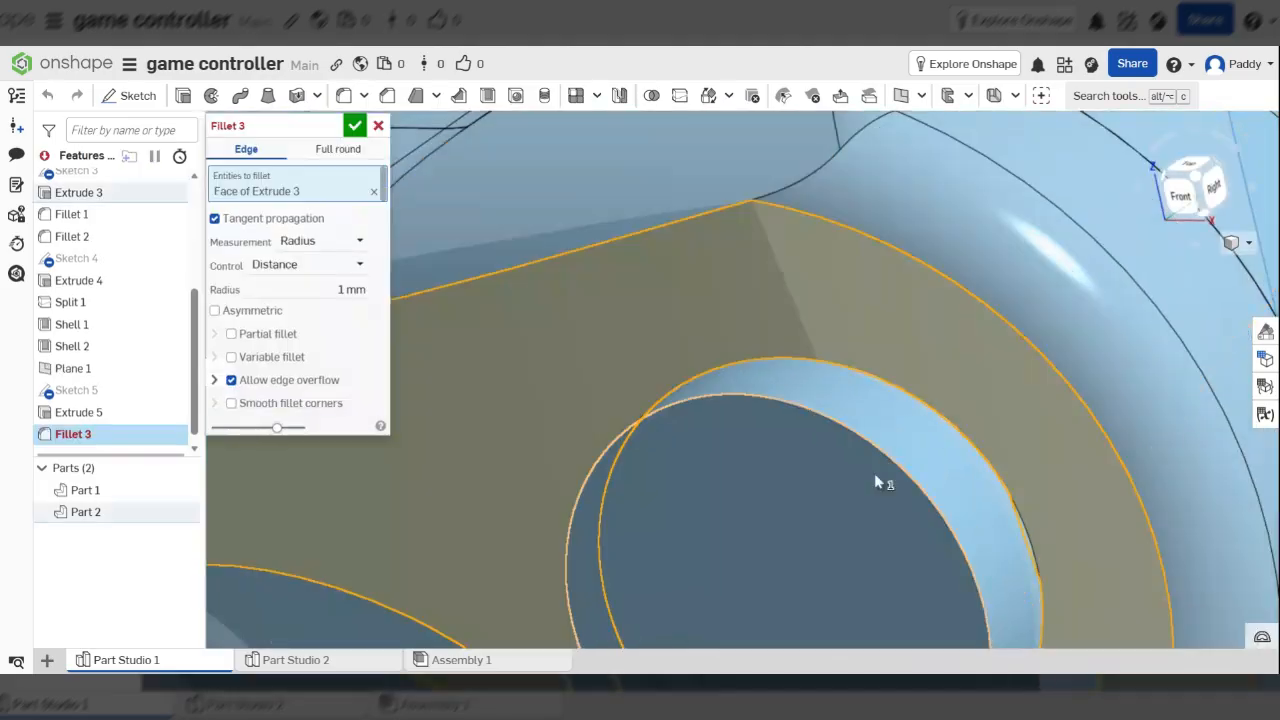
left_click(876, 452)
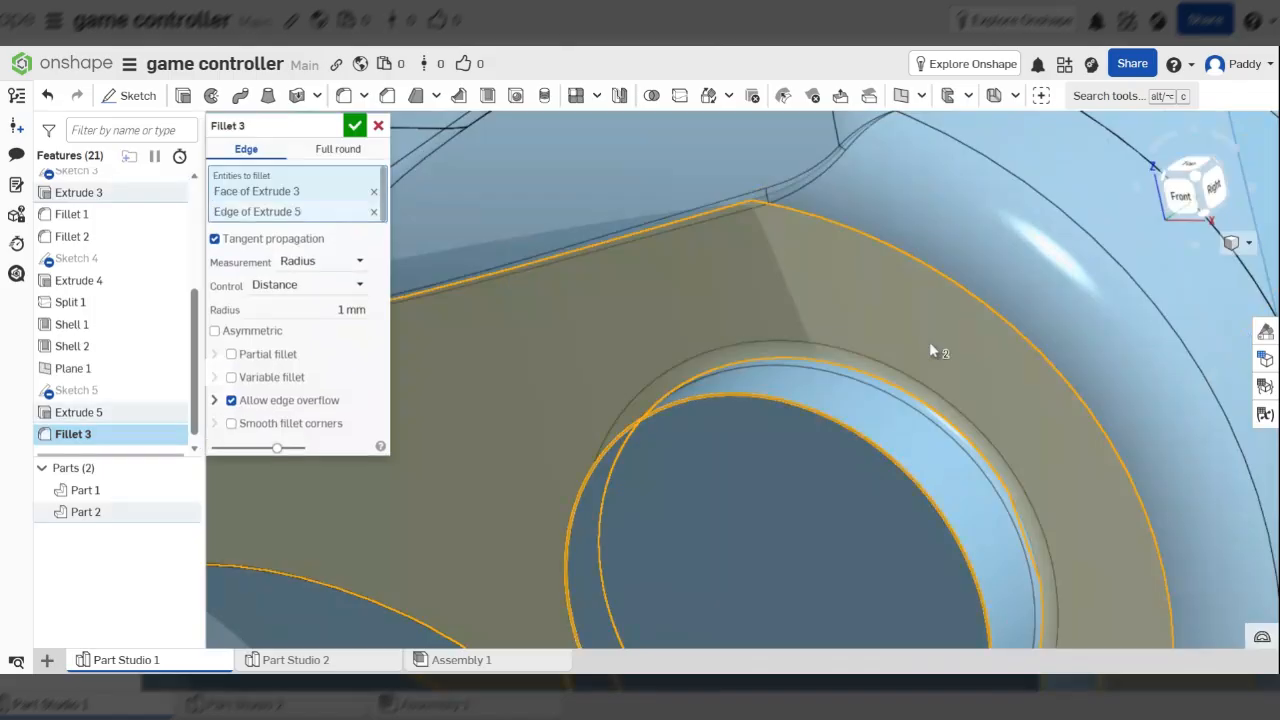
scroll(930, 345, "down", 3)
right_click_drag(930, 345, 636, 395)
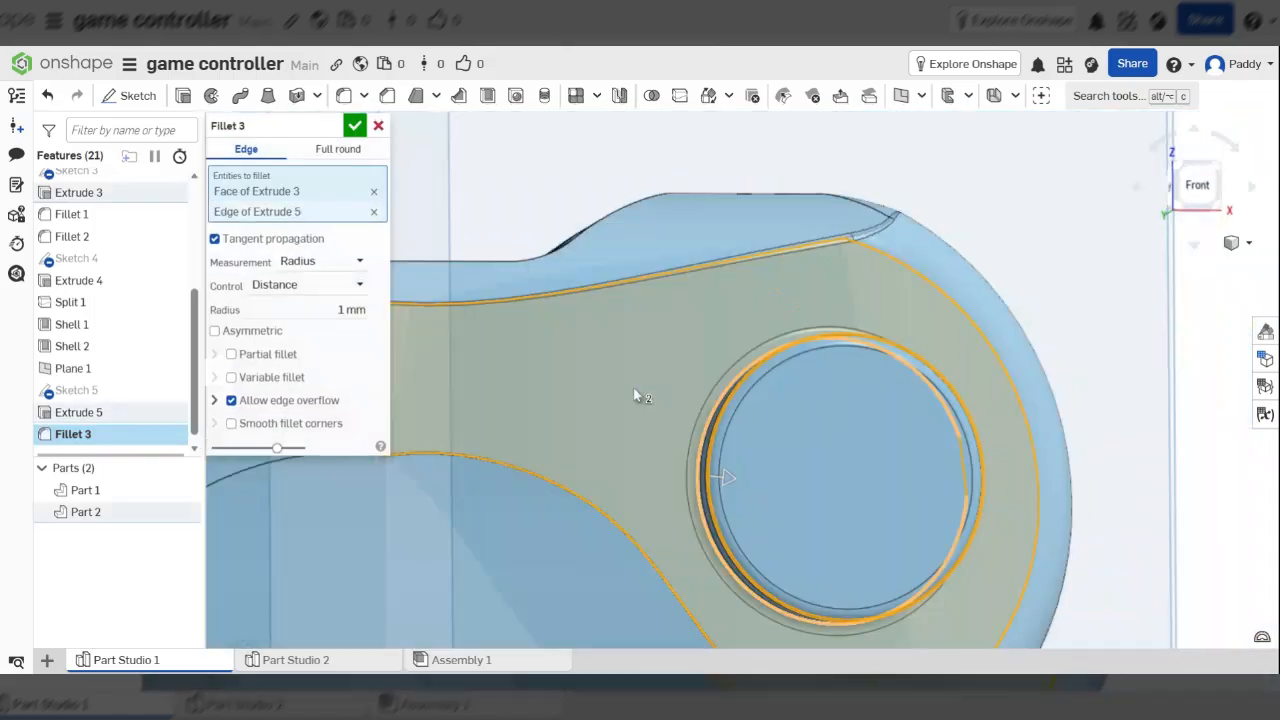
left_click(352, 310)
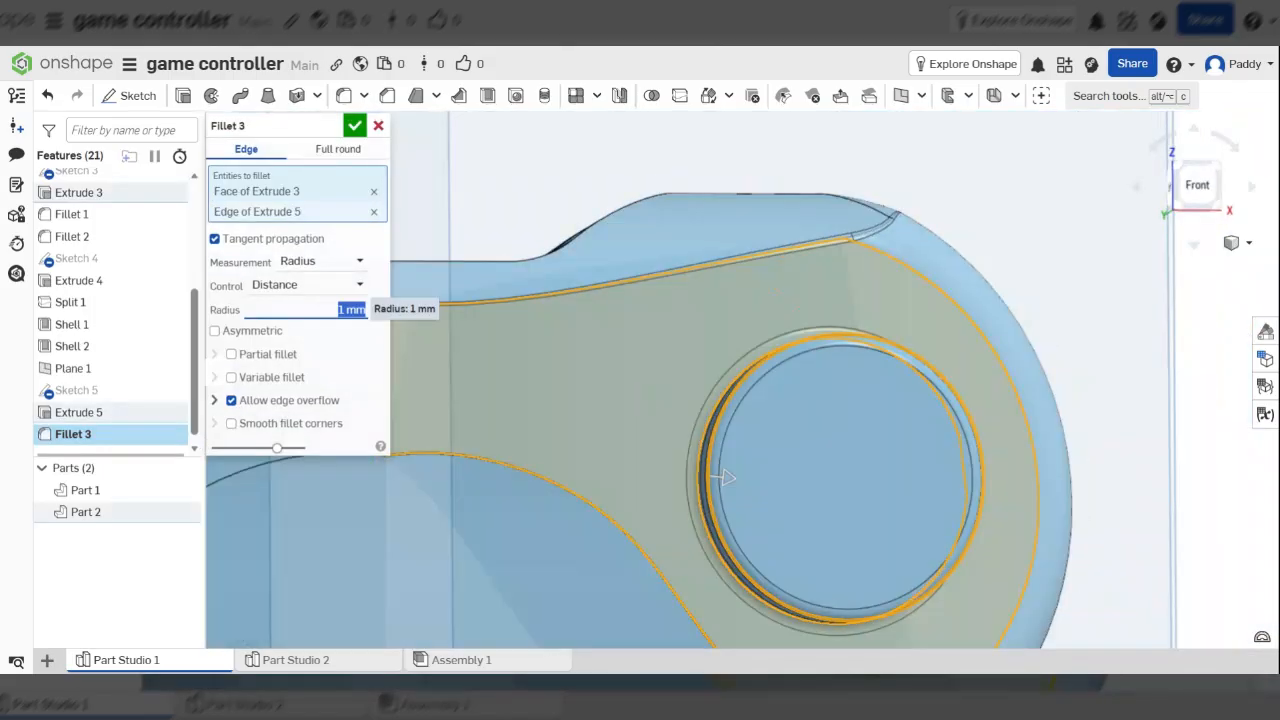
type("2")
key("Tab")
right_click_drag(596, 362, 430, 318)
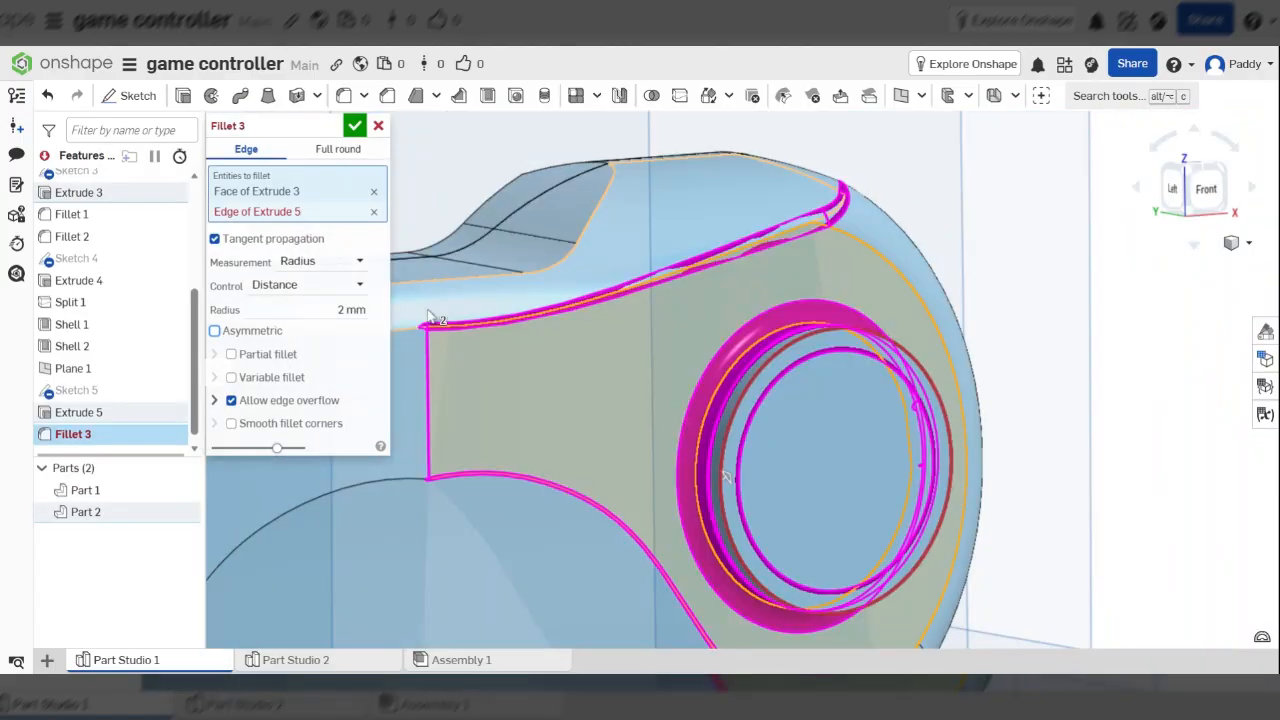
left_click(362, 310)
type("1")
key("Tab")
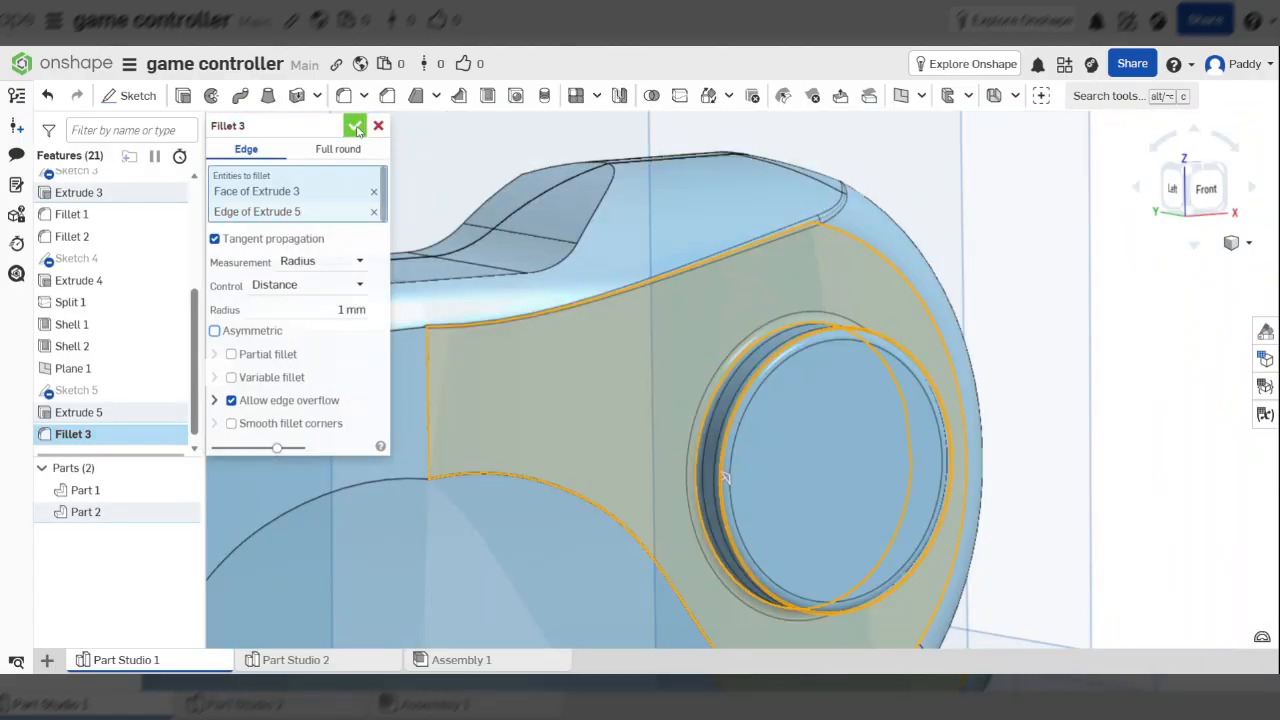
left_click(355, 127)
Edit Fillet 3 to drop the Extrude 5 button edge from its selection
right_click_drag(817, 392, 1, 396)
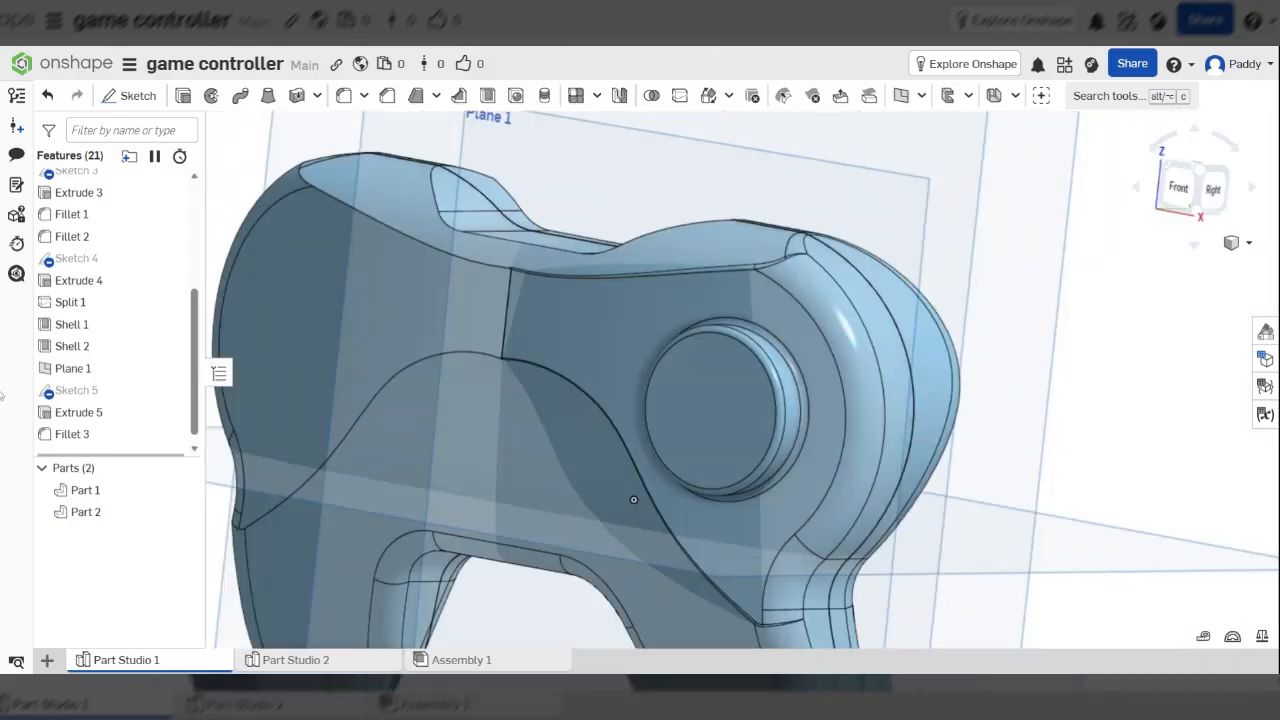
double_click(74, 435)
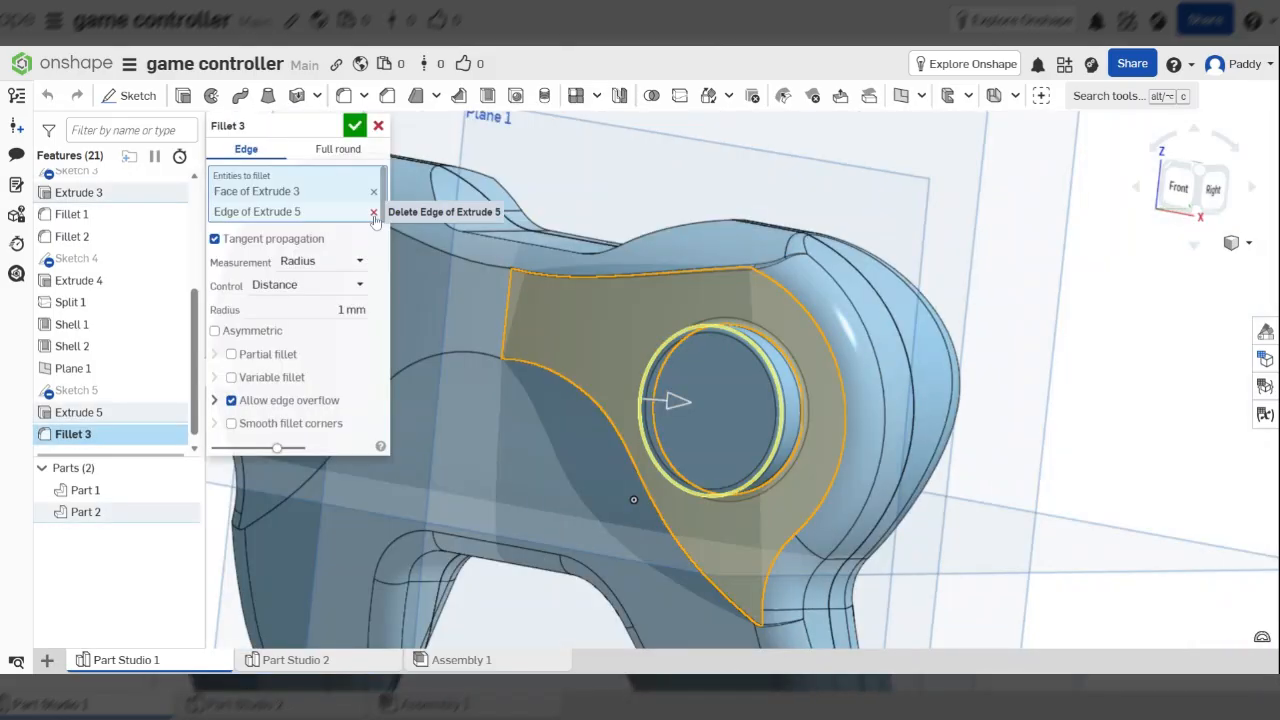
left_click(373, 213)
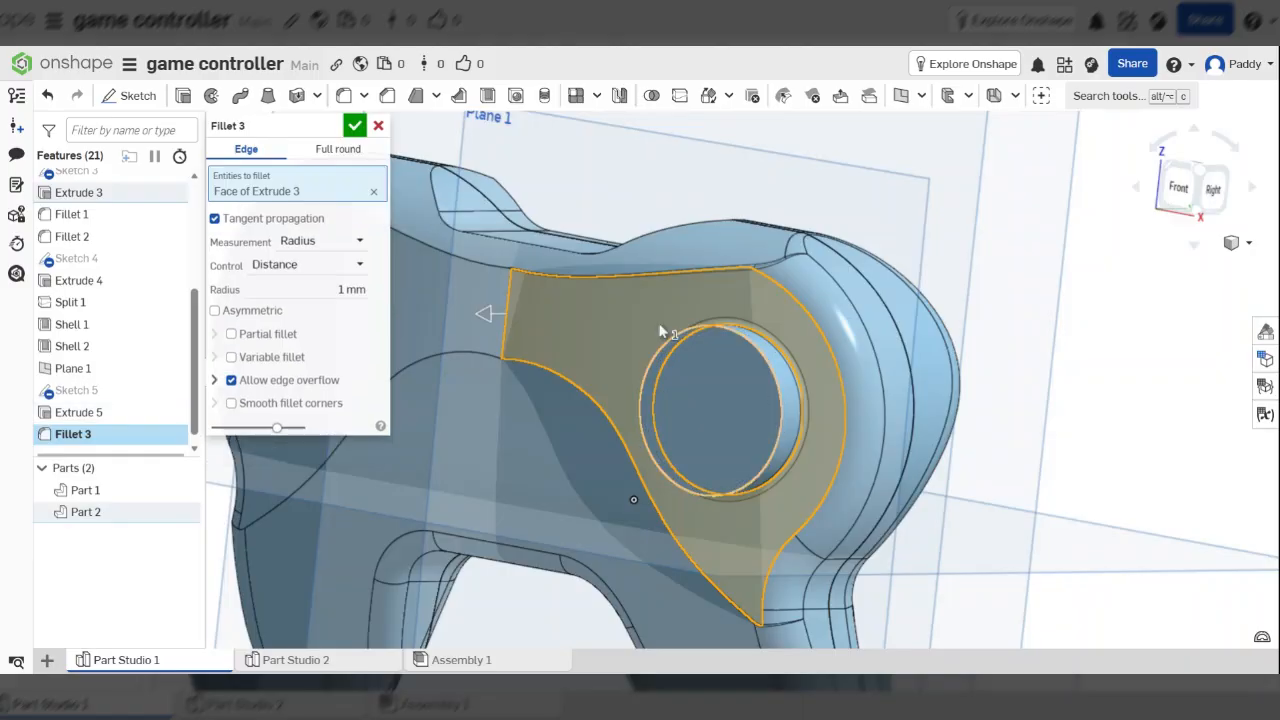
left_click(354, 127)
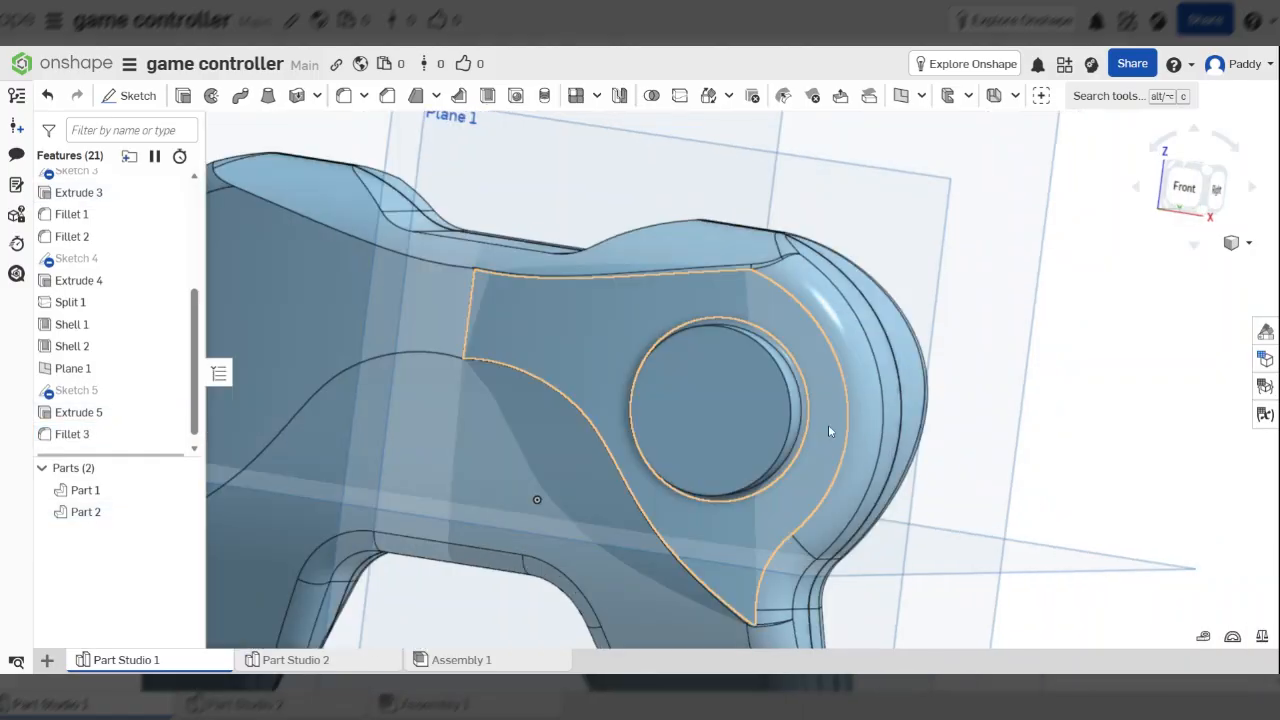
scroll(828, 424, "up", 5)
Fillet the round button's inner circular edge with a 2 mm radius
left_click(343, 95)
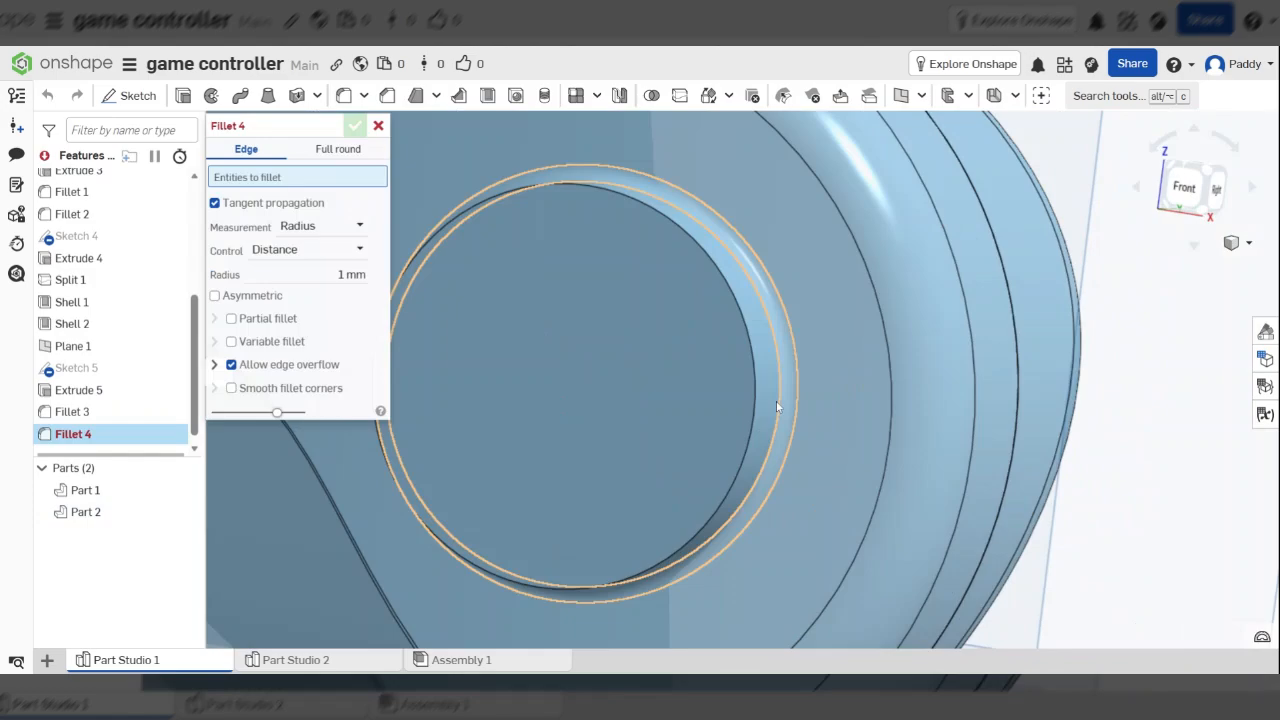
left_click(757, 400)
right_click_drag(494, 384, 308, 323)
left_click(350, 289)
type("2")
key("Tab")
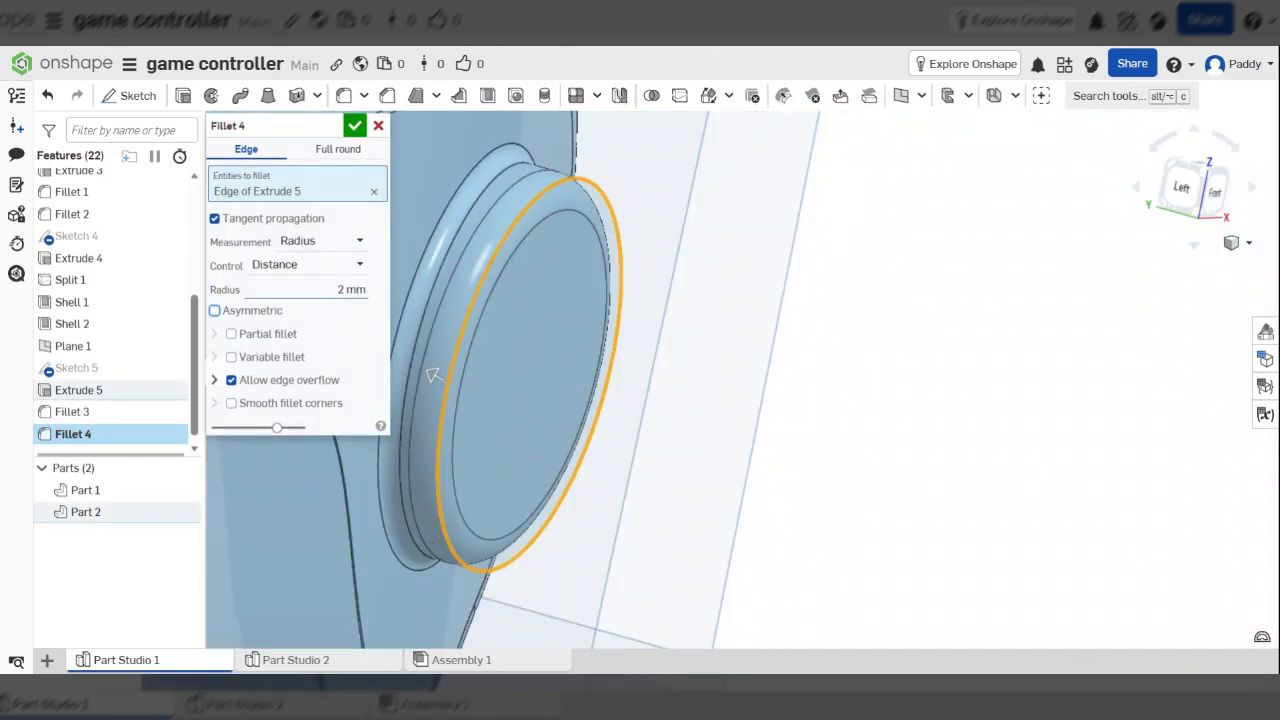
left_click(354, 130)
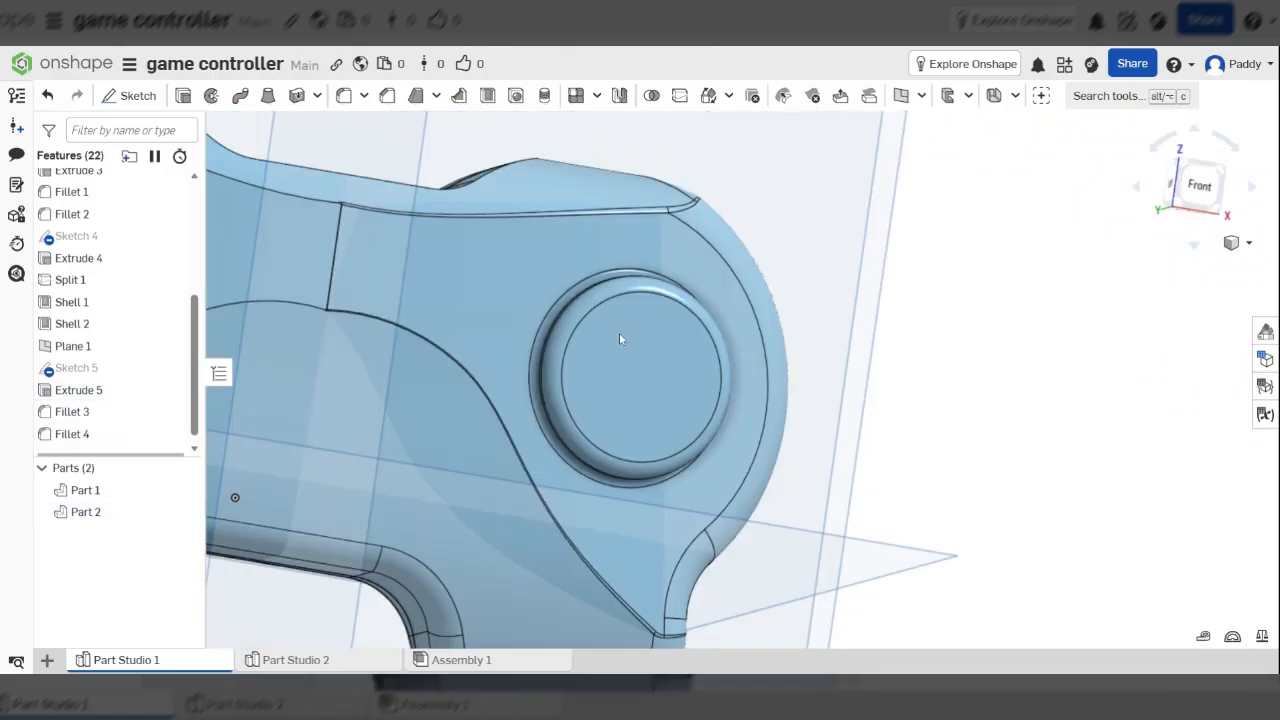
Orbit and zoom out to look over the whole controller from the front
scroll(619, 333, "down", 3)
scroll(657, 371, "up", 5)
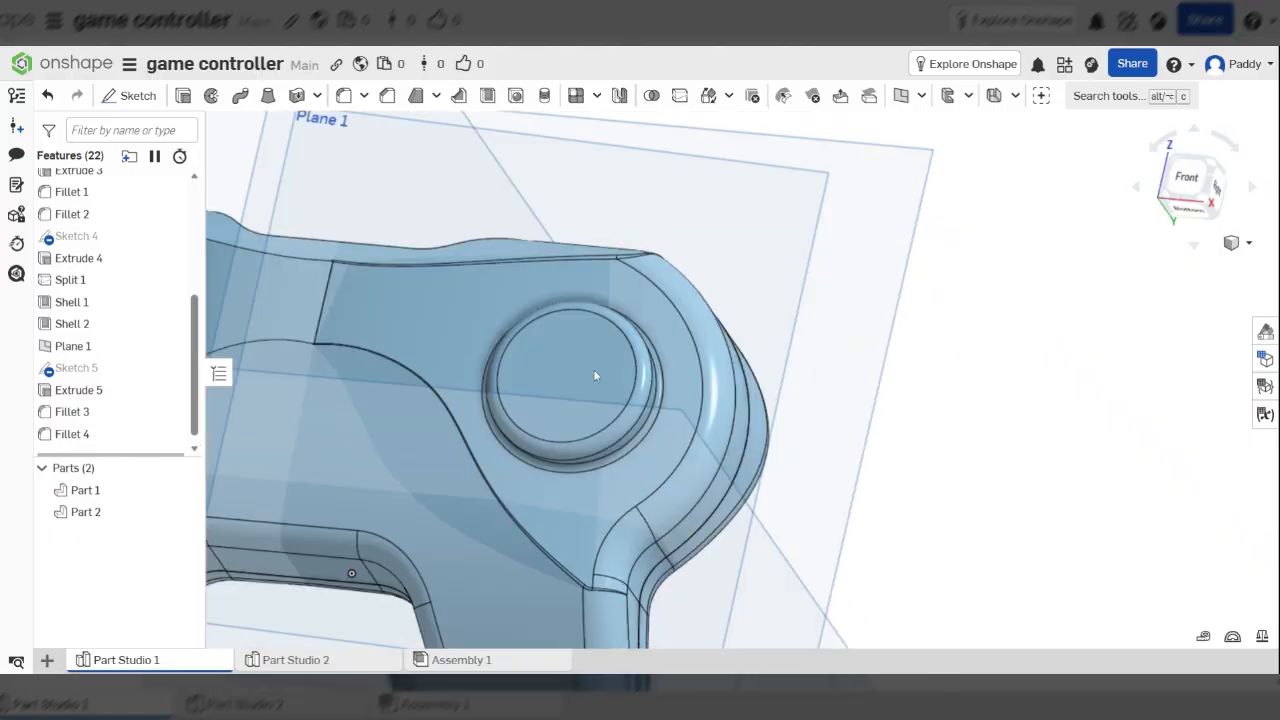
right_click_drag(594, 376, 527, 417)
scroll(406, 520, "down", 5)
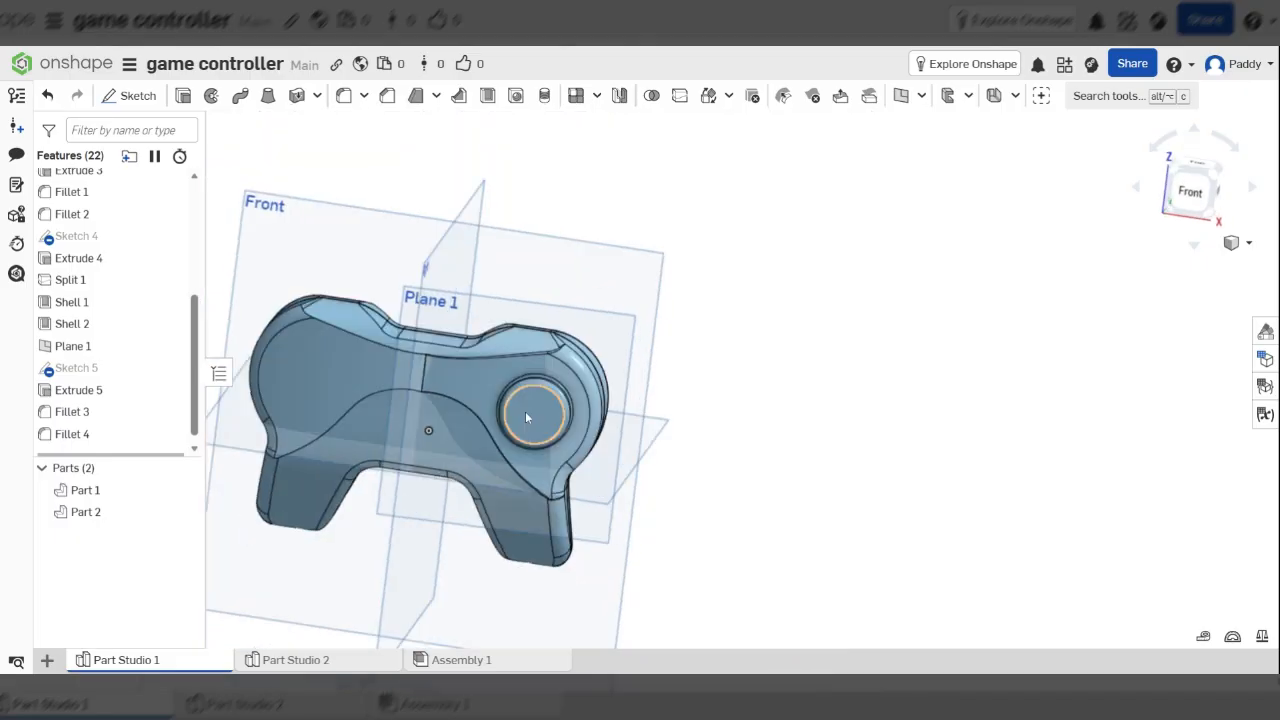
scroll(525, 411, "up", 3)
scroll(565, 395, "down", 2)
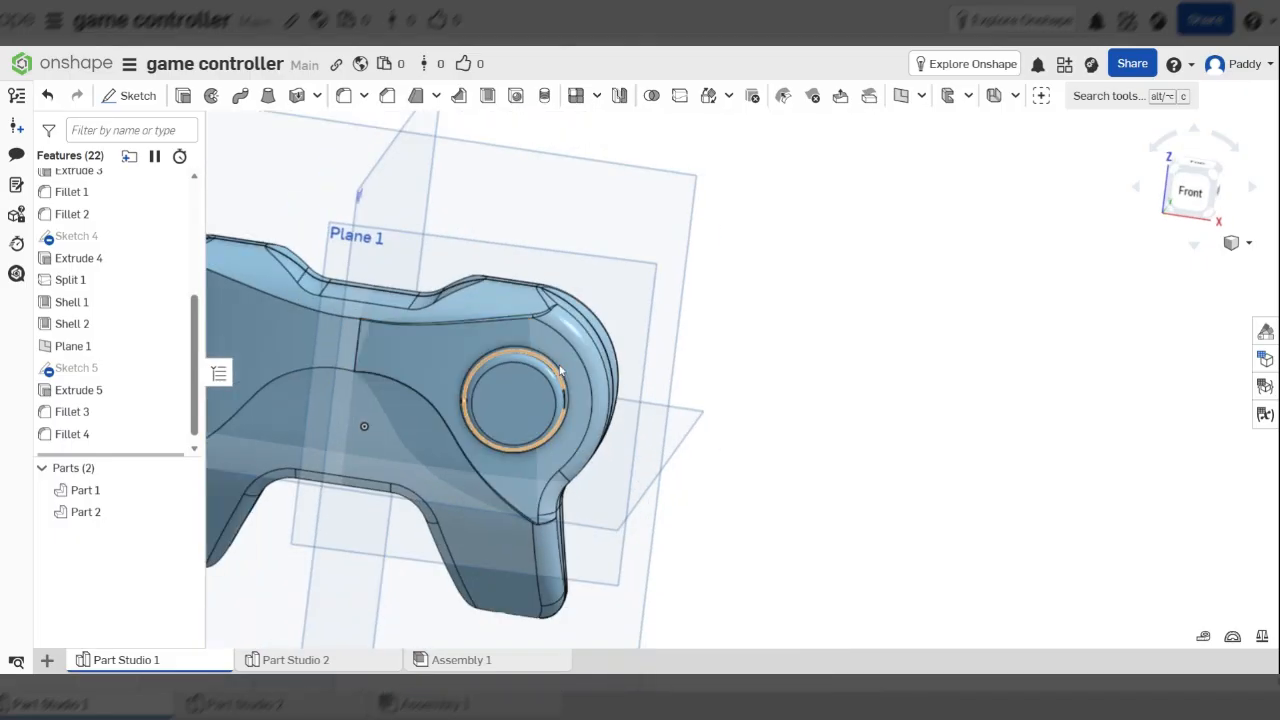
scroll(560, 371, "down", 4)
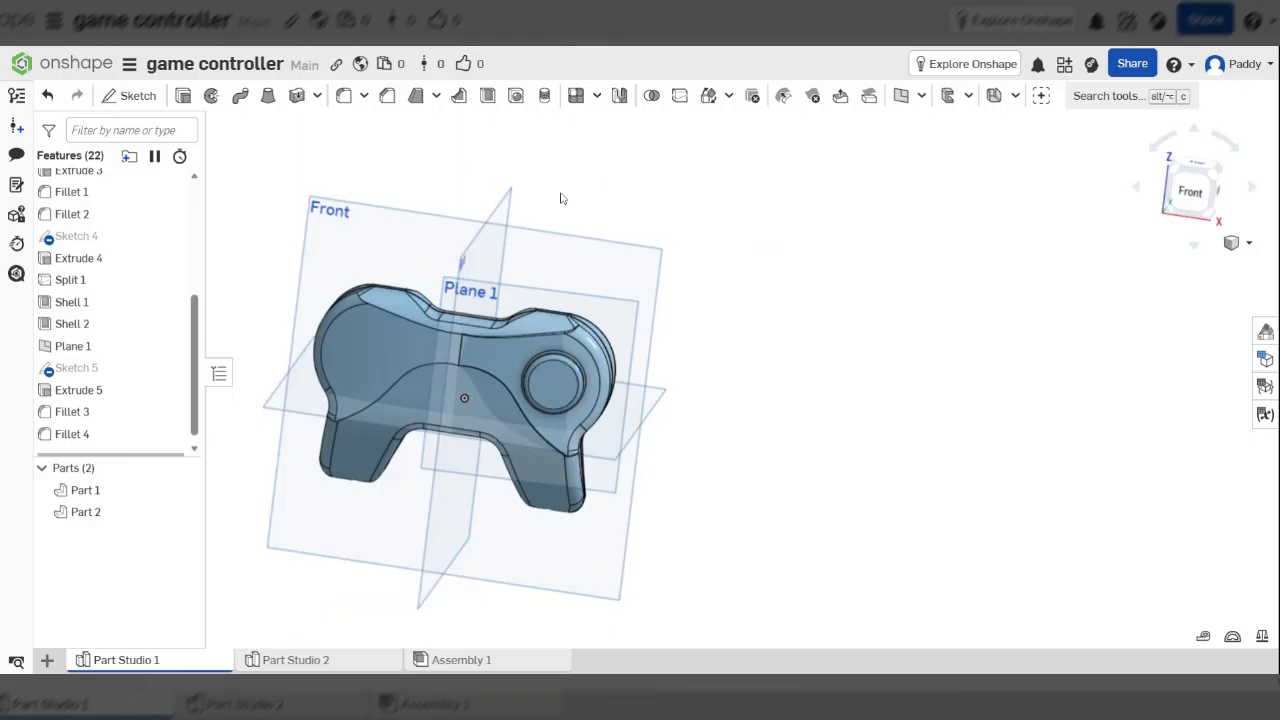
Set up a feature mirror of Extrude 5, Fillet 3 and Fillet 4
left_click(620, 96)
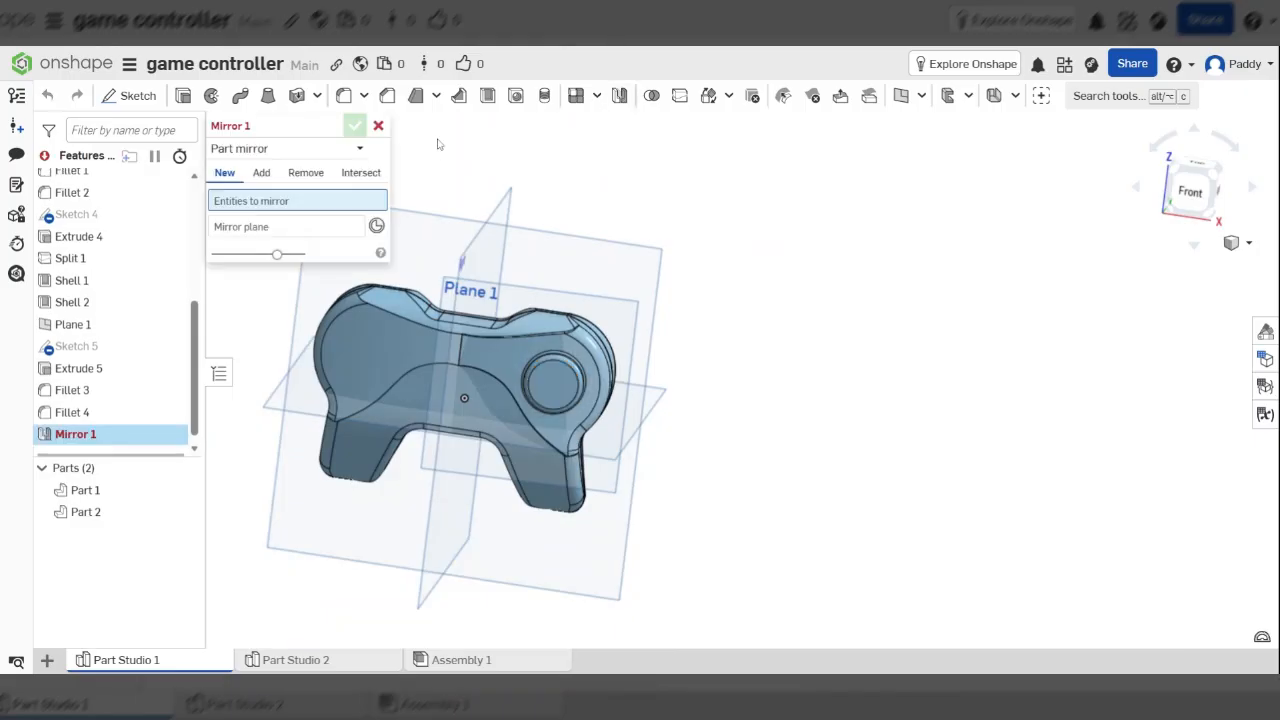
left_click(290, 149)
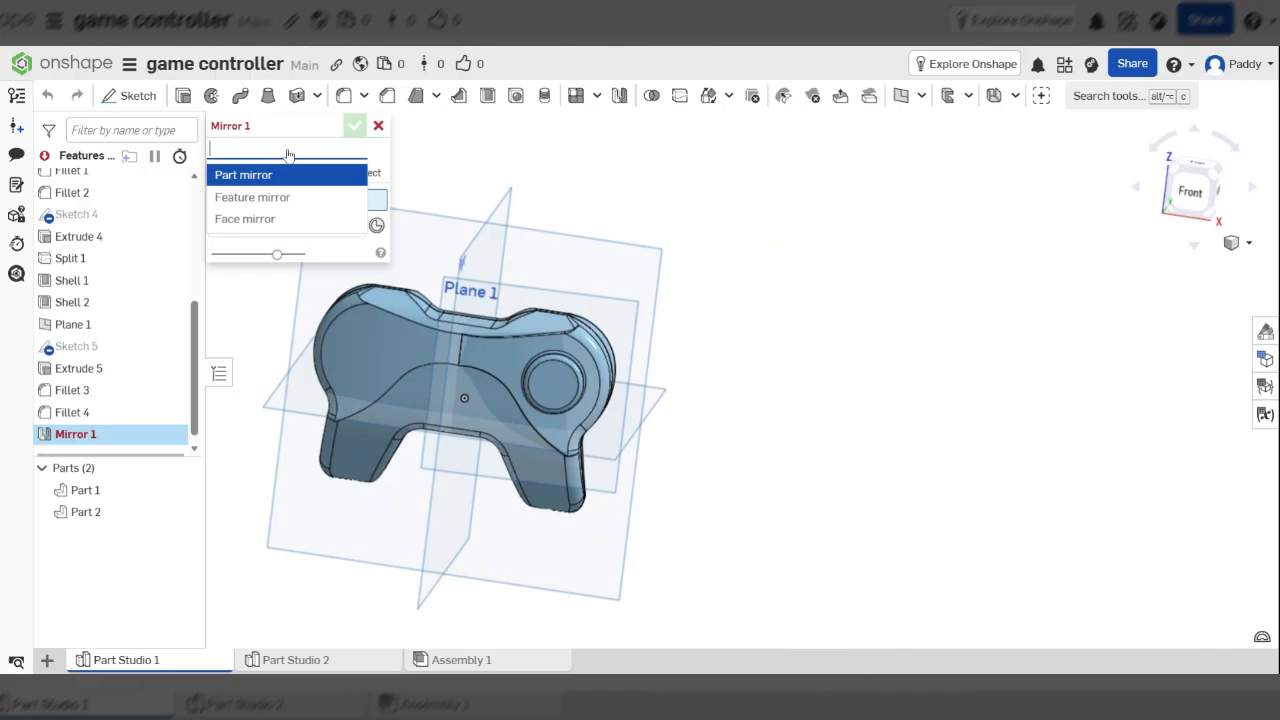
left_click(262, 198)
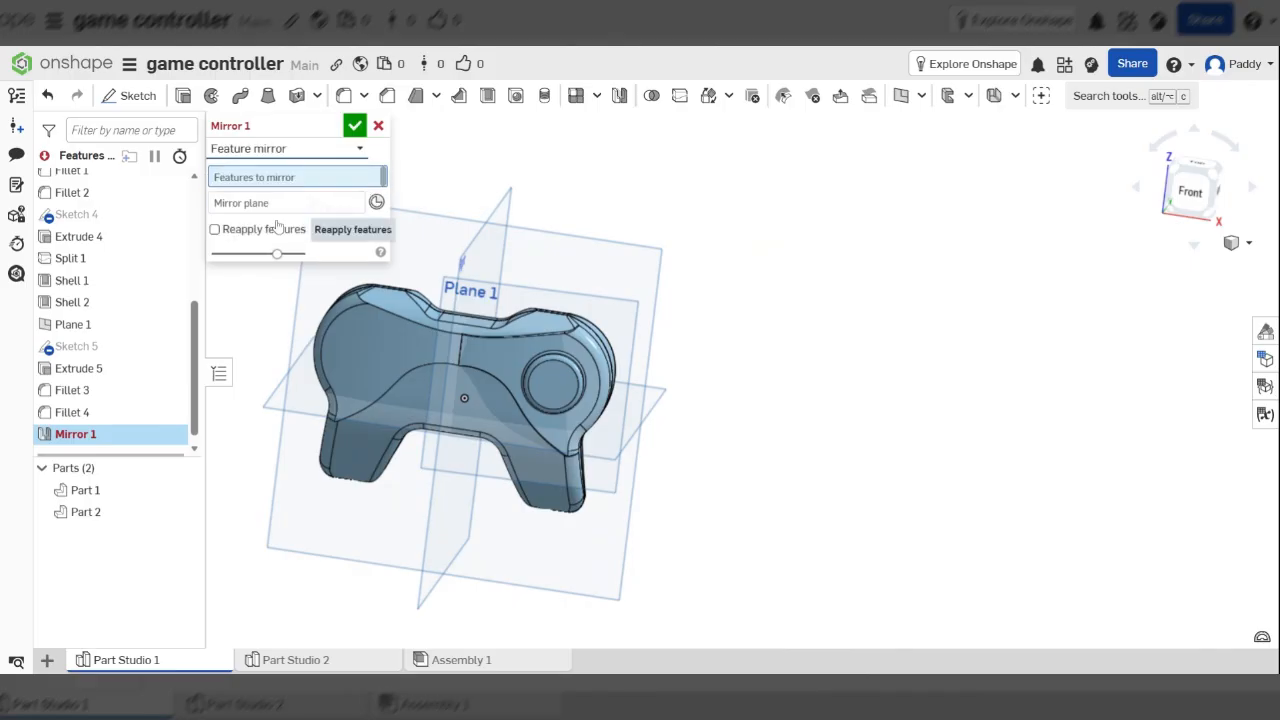
left_click(92, 414)
left_click(108, 396)
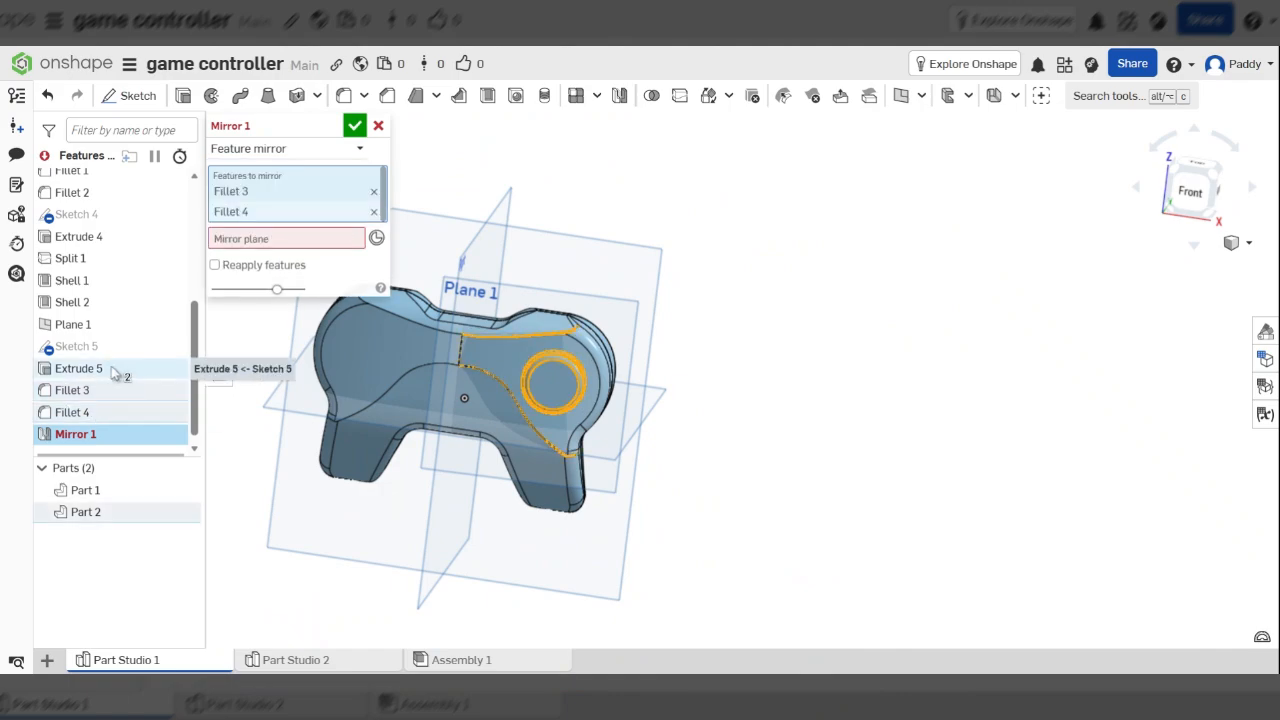
left_click(115, 373)
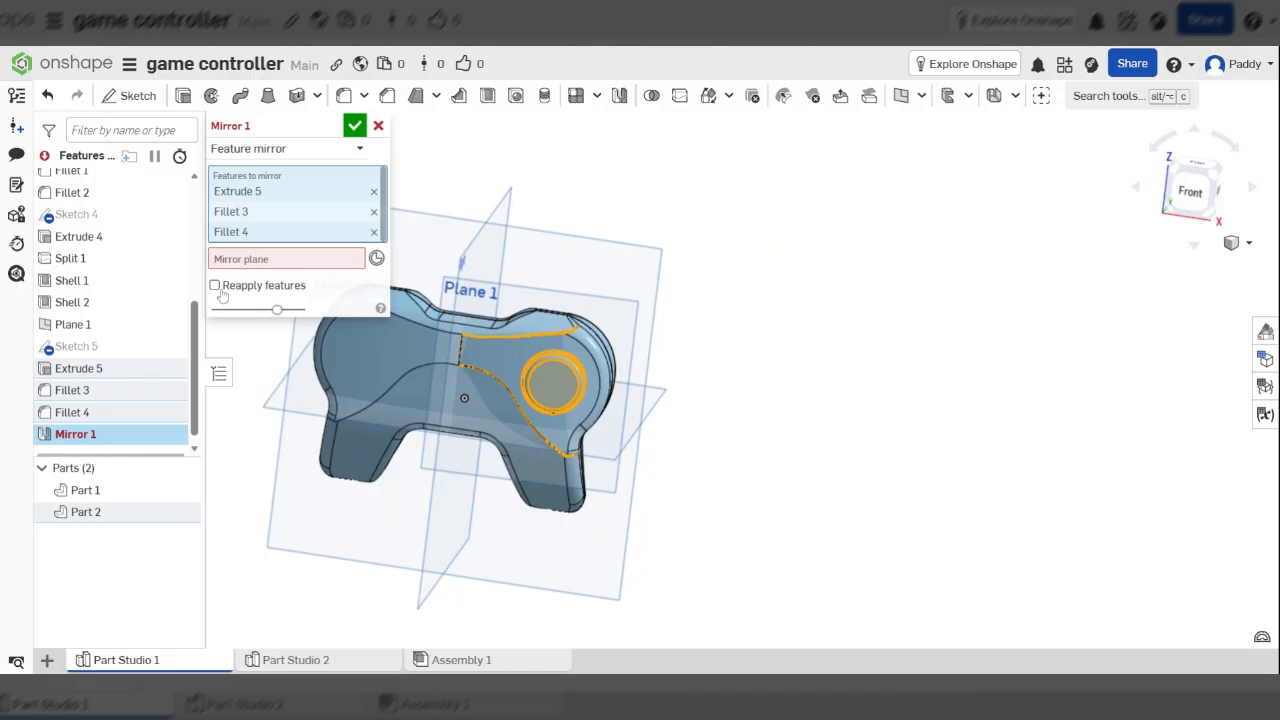
Mirror those features across the Right plane with Reapply features ticked
left_click(285, 260)
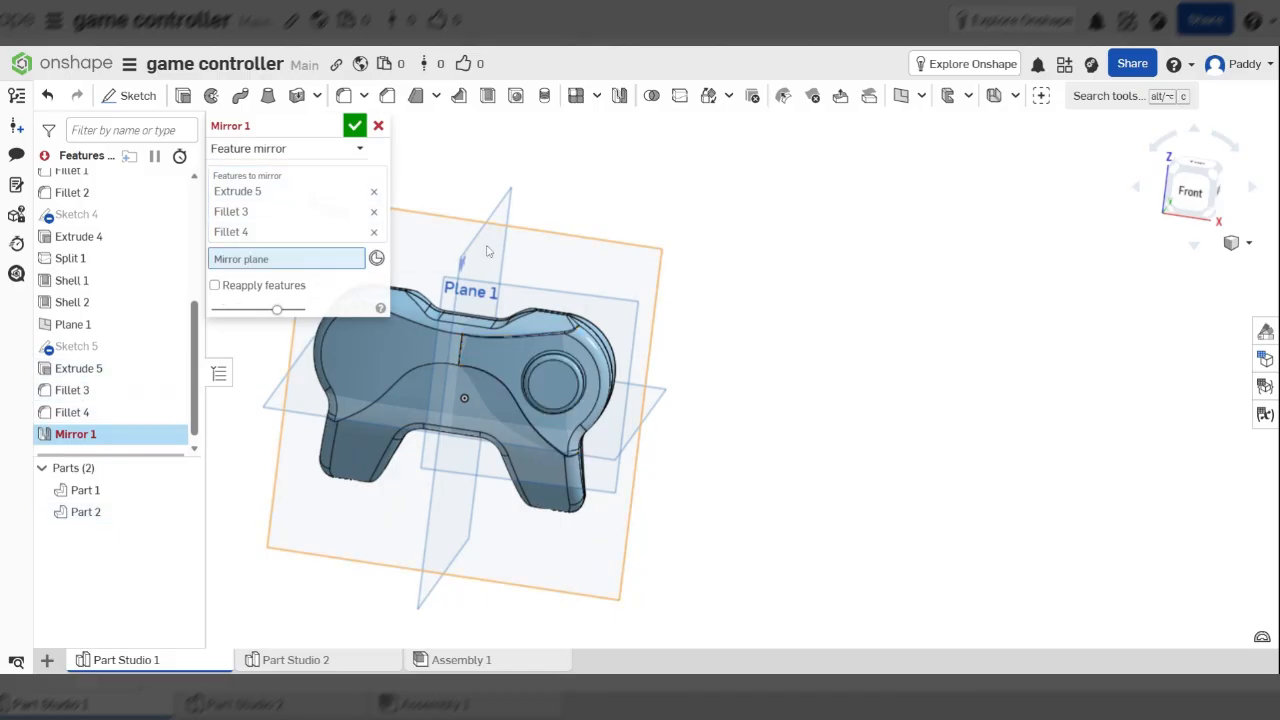
right_click_drag(488, 251, 600, 226)
left_click(600, 226)
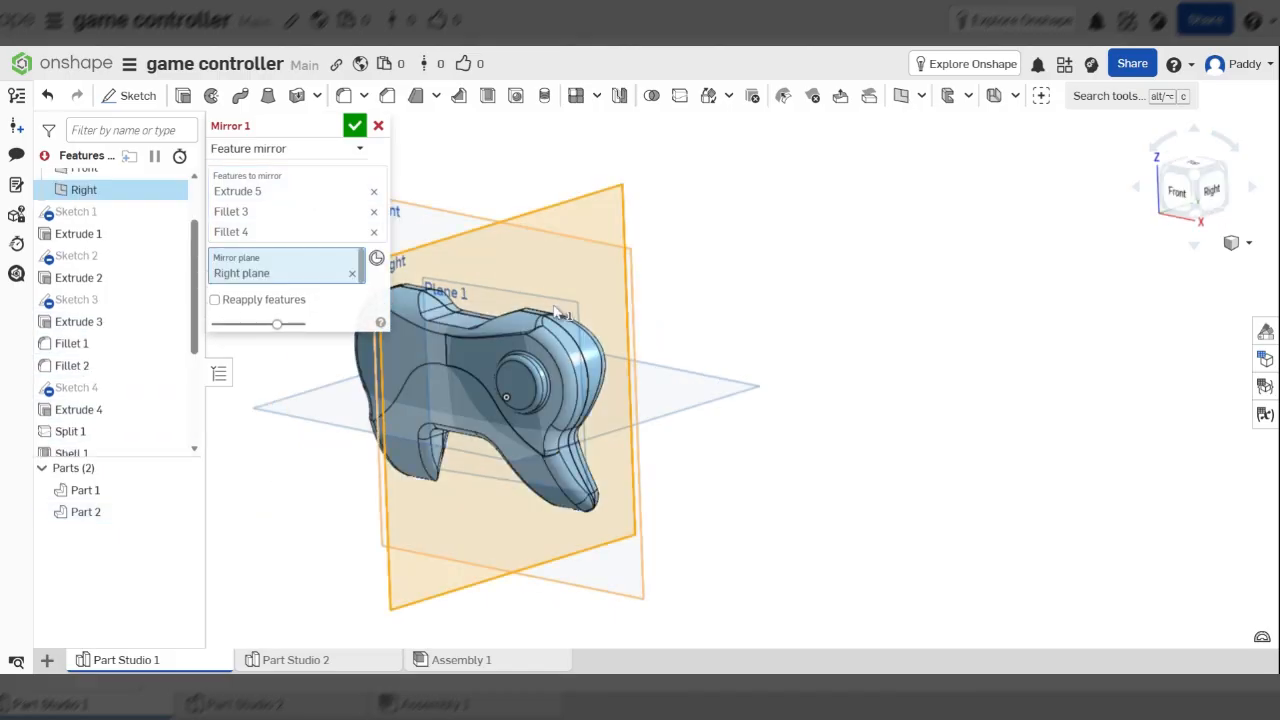
right_click_drag(556, 312, 607, 364)
scroll(508, 408, "up", 3)
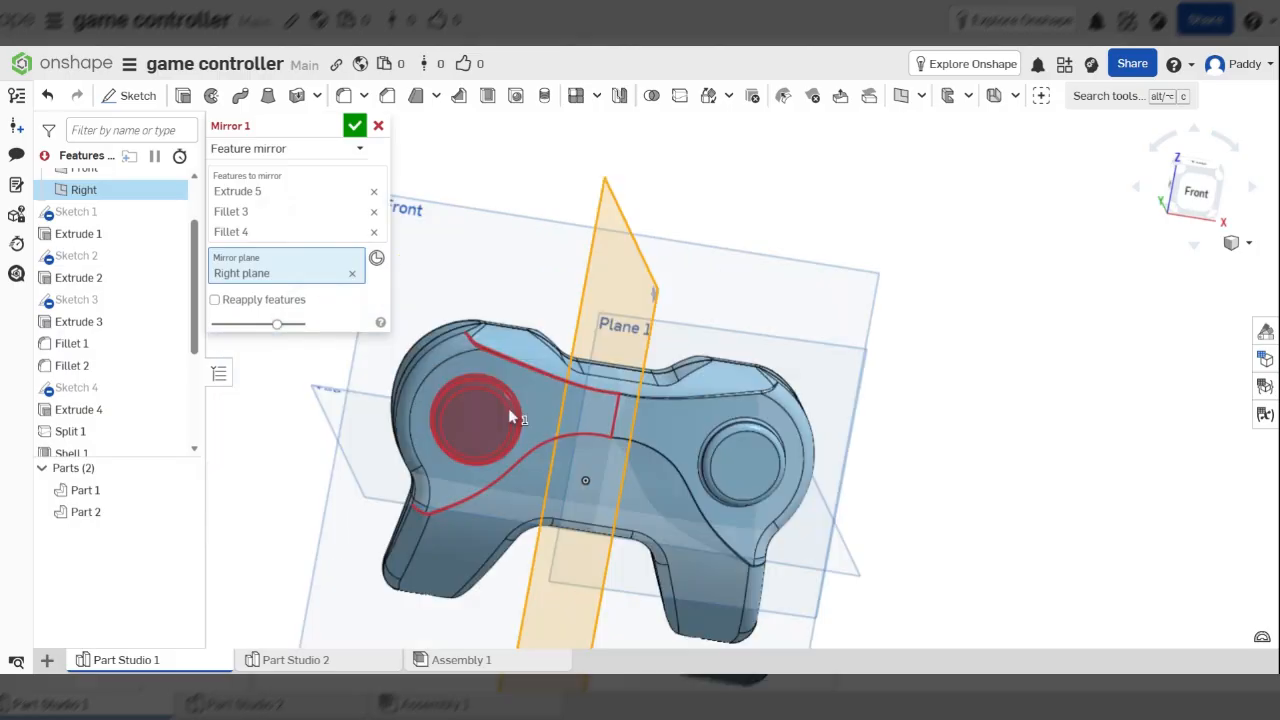
scroll(508, 408, "up", 2)
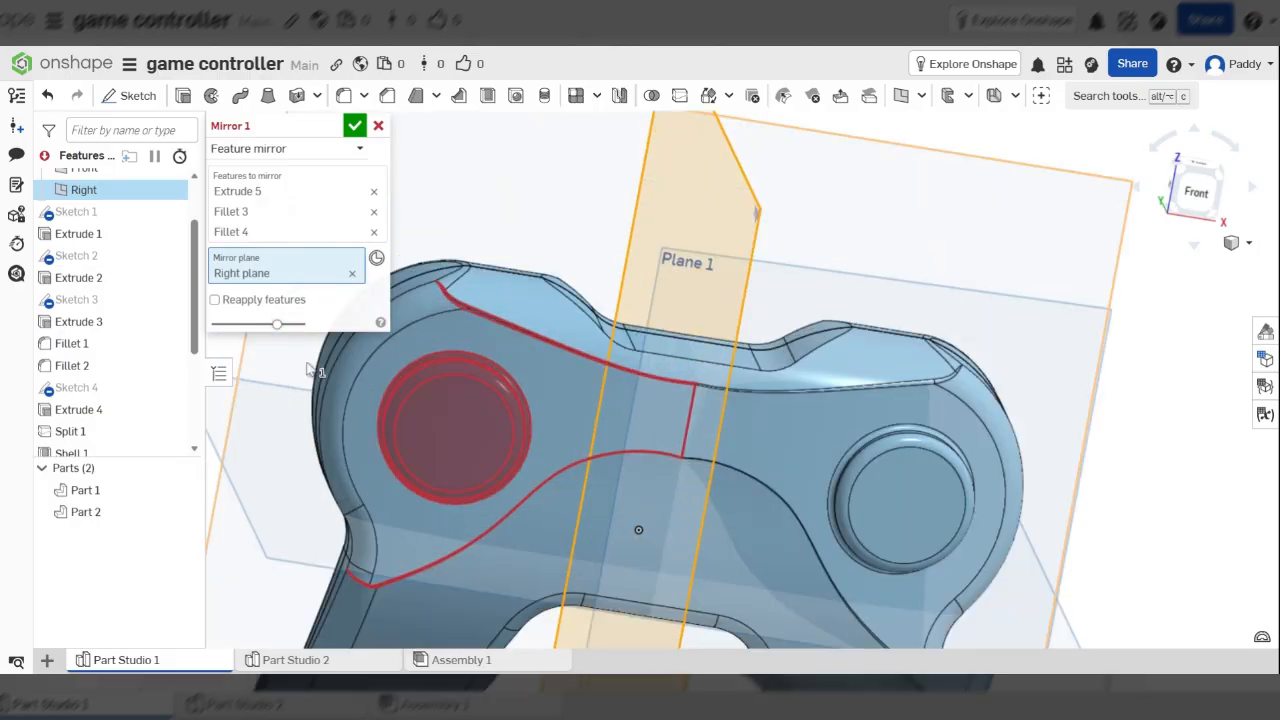
left_click(254, 302)
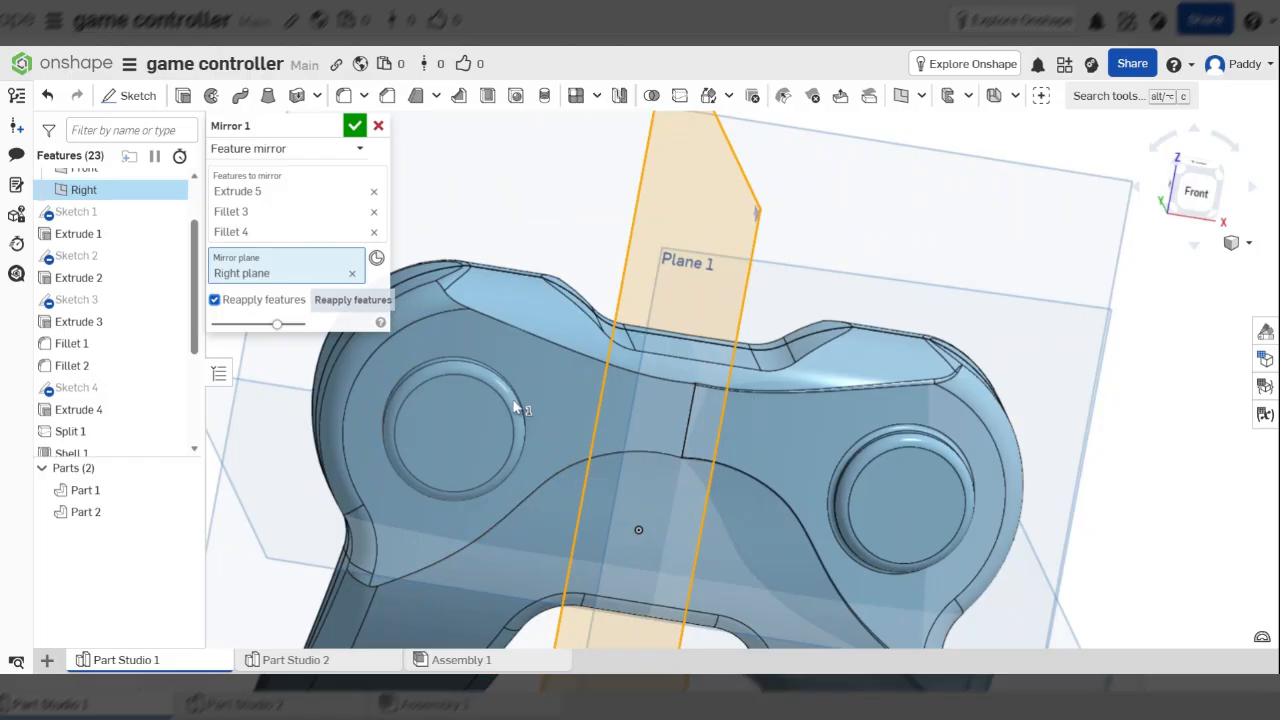
mouse_move(515, 407)
right_mouse_down()
mouse_move(561, 431)
mouse_move(500, 393)
right_mouse_up()
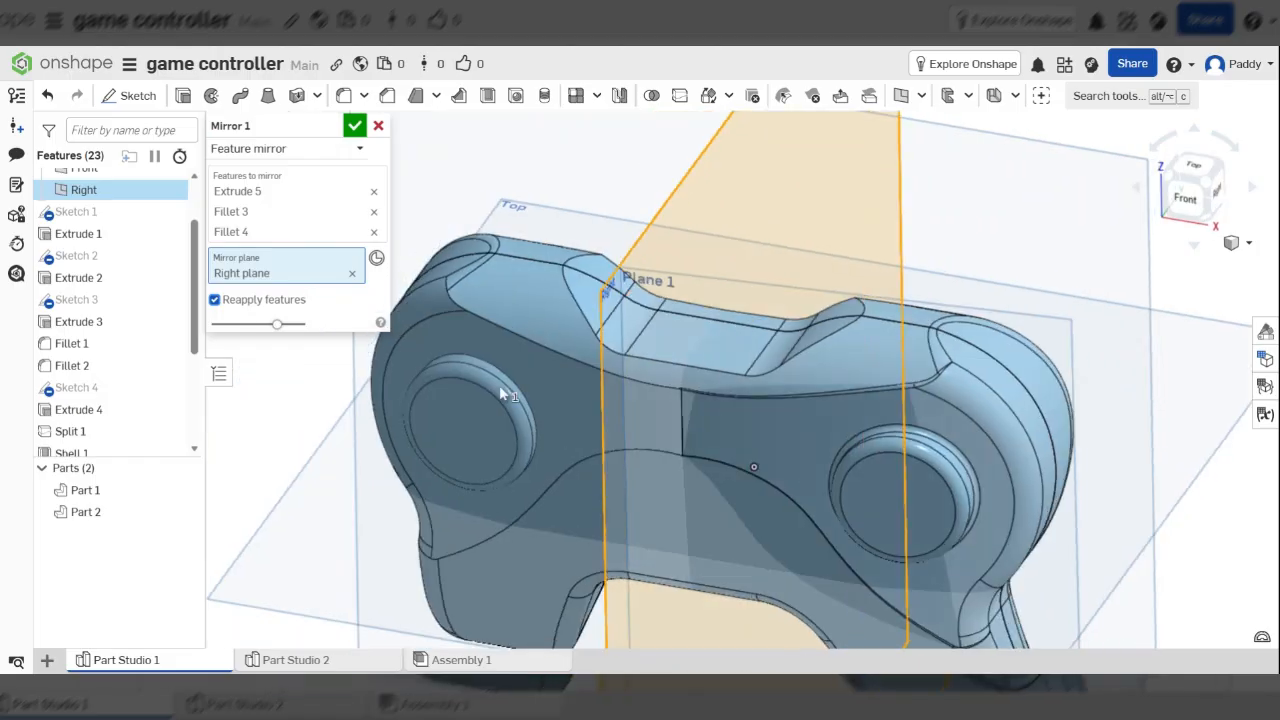
left_click(355, 125)
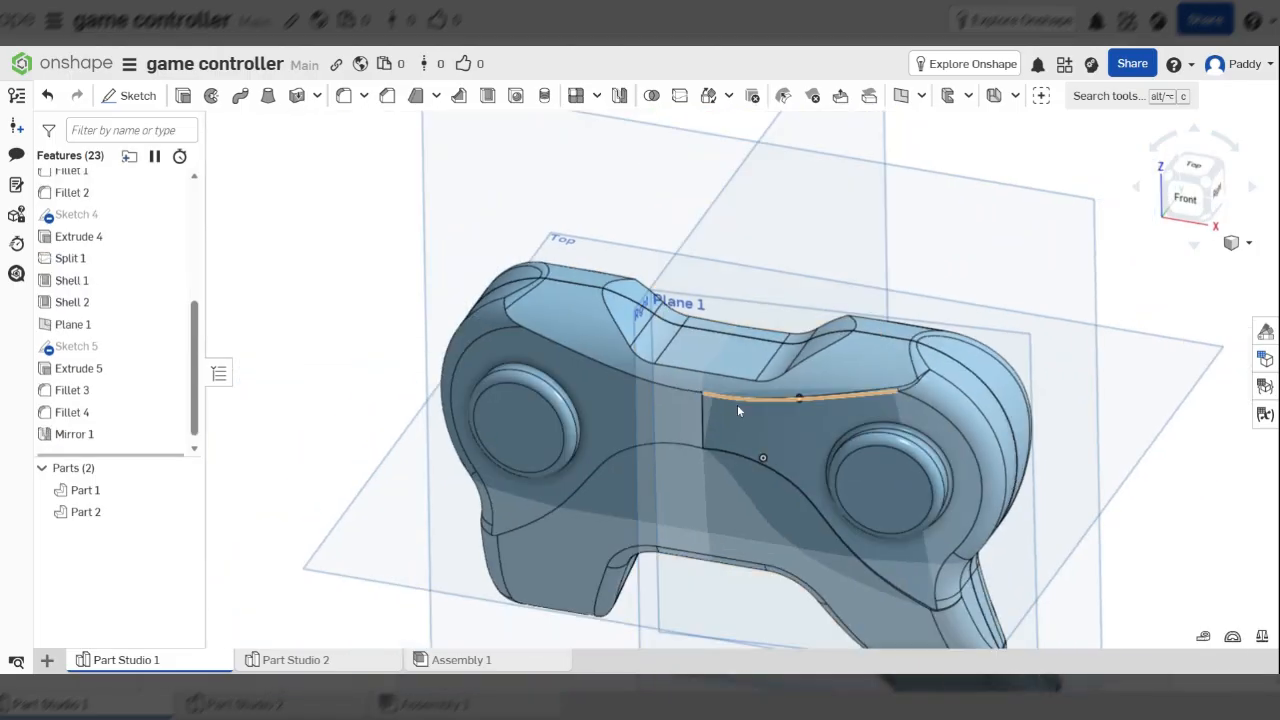
scroll(847, 425, "up", 3)
scroll(847, 425, "up", 3)
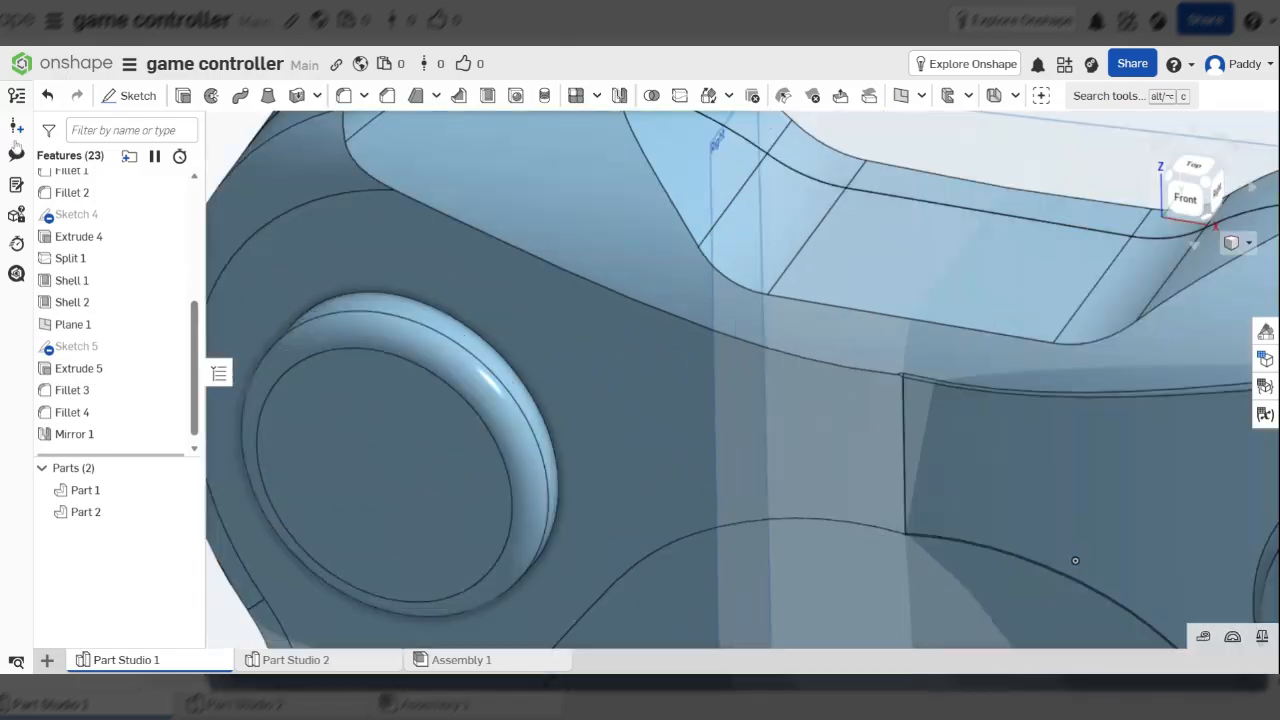
Fillet the mirrored left button's circular edge at 2 mm, after first trying 1 mm
left_click(345, 96)
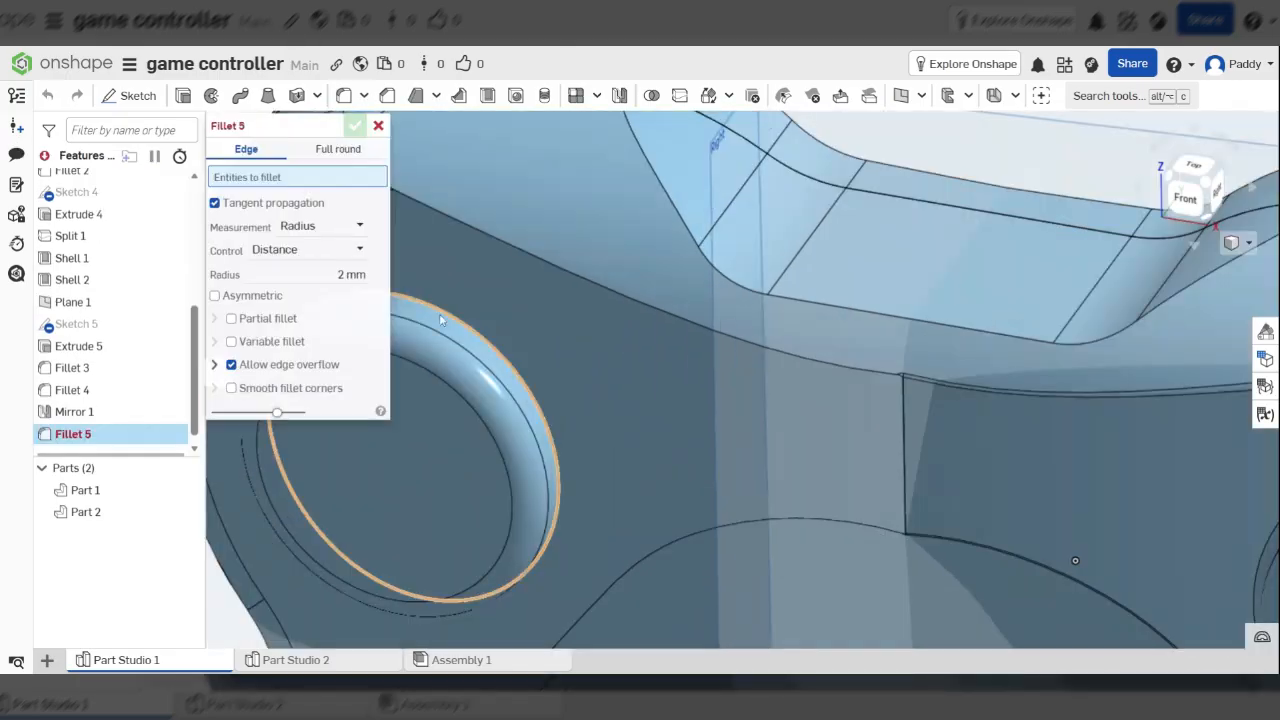
left_click(439, 313)
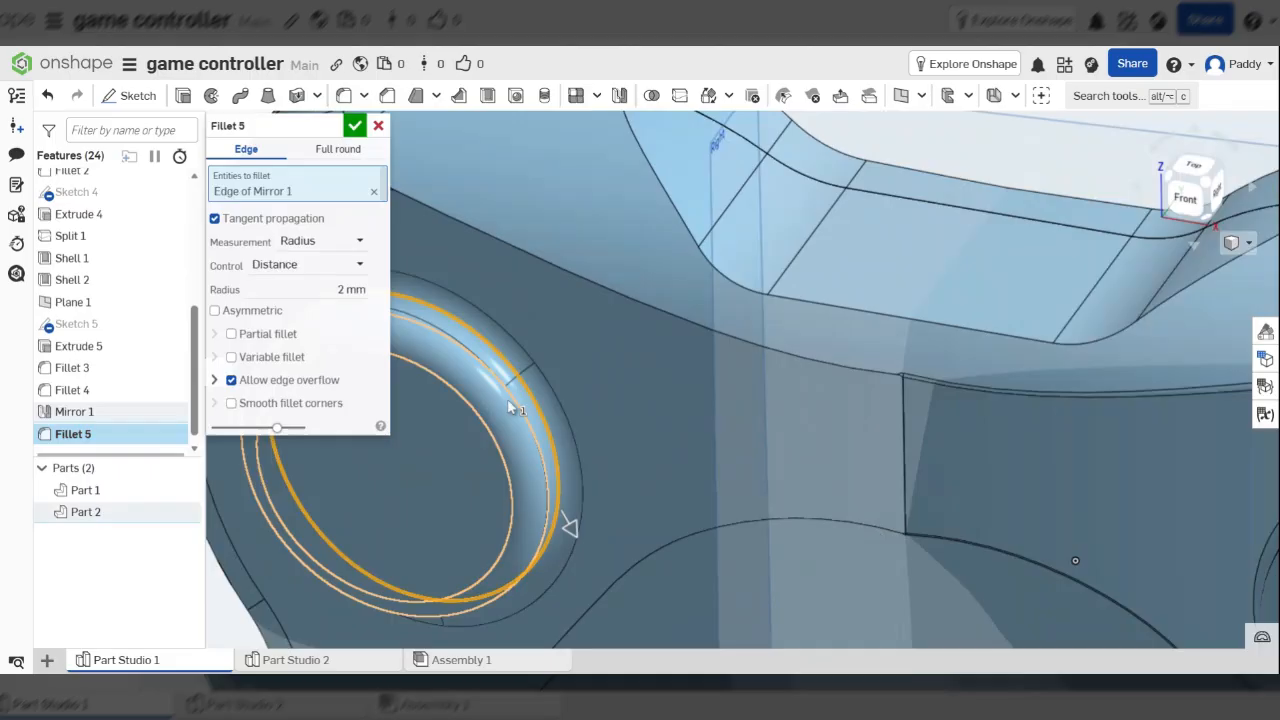
left_click(335, 290)
type("1")
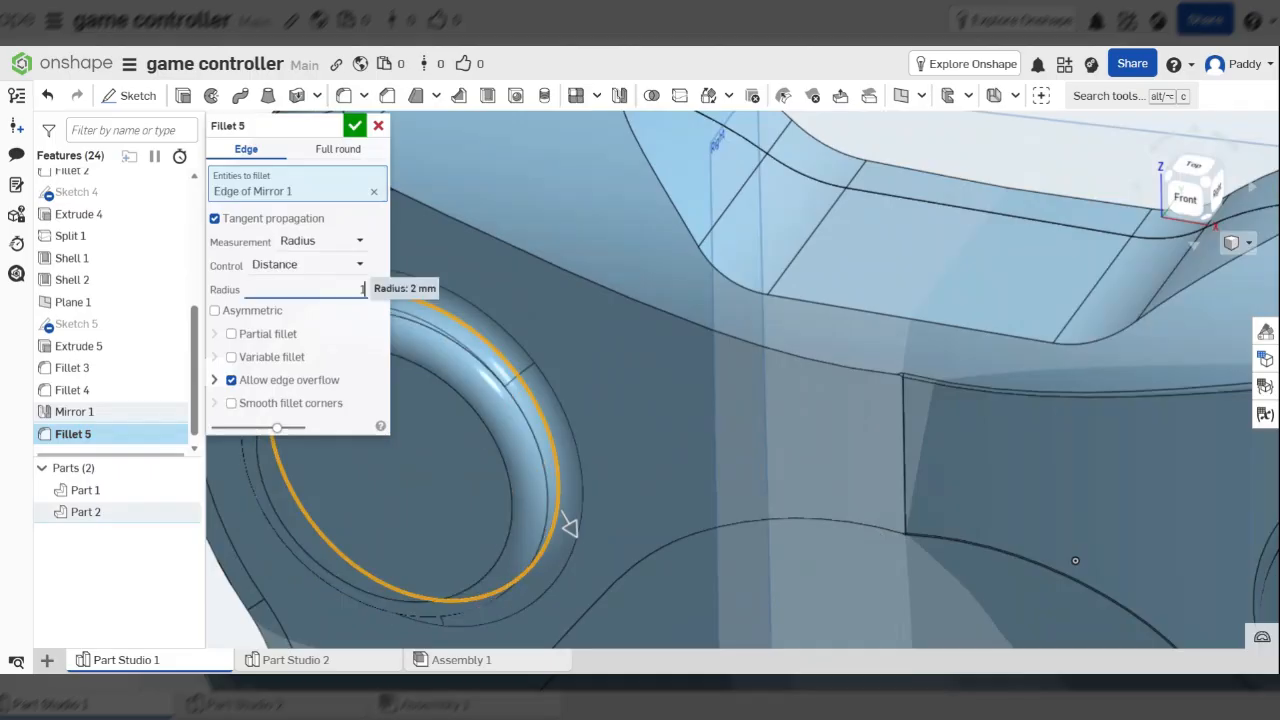
key("Return")
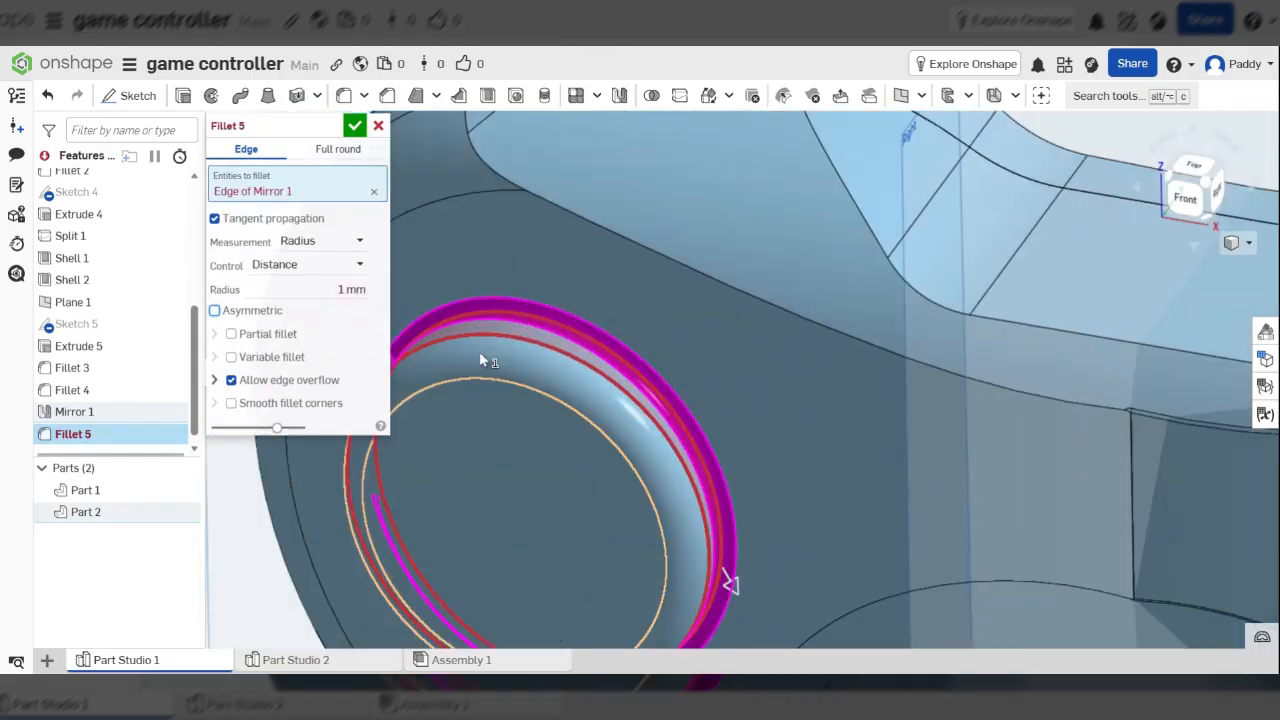
left_click(352, 289)
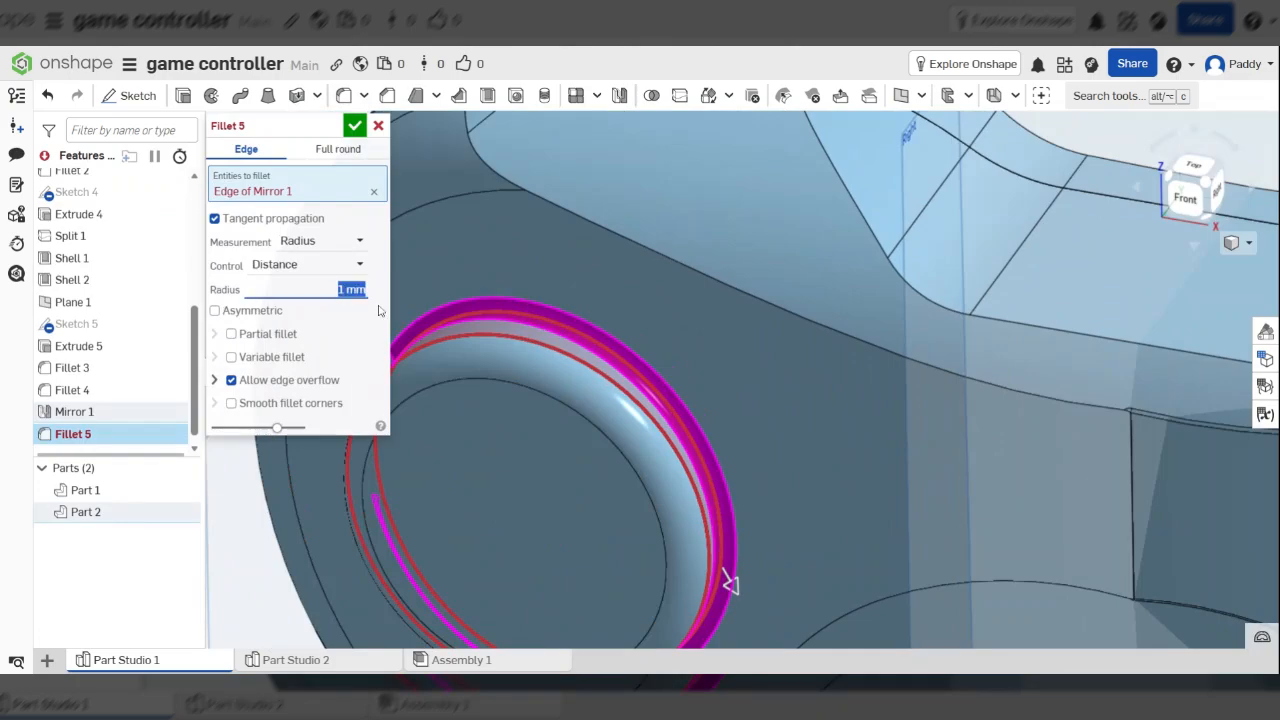
type("5")
key("Return")
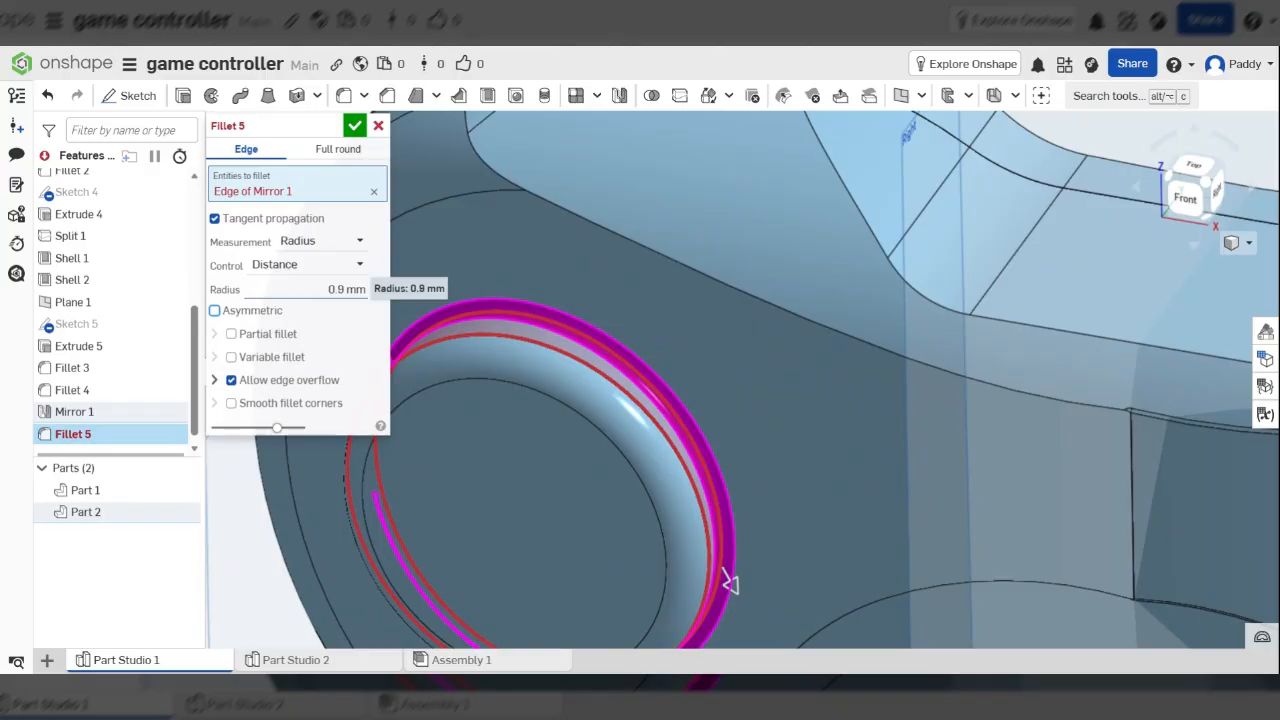
scroll(320, 289, "up", 2)
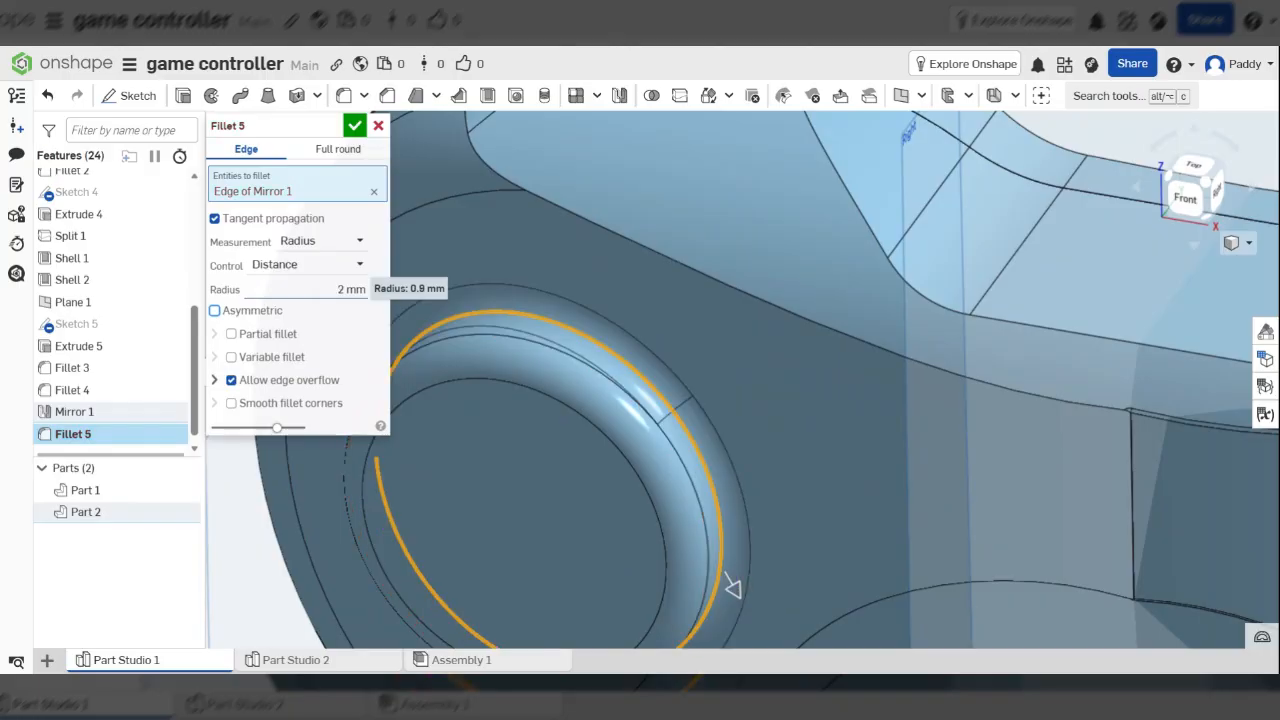
left_click(354, 125)
Fit and orbit the controller to inspect both filleted buttons from several angles
key("f")
right_click_drag(741, 268, 946, 316)
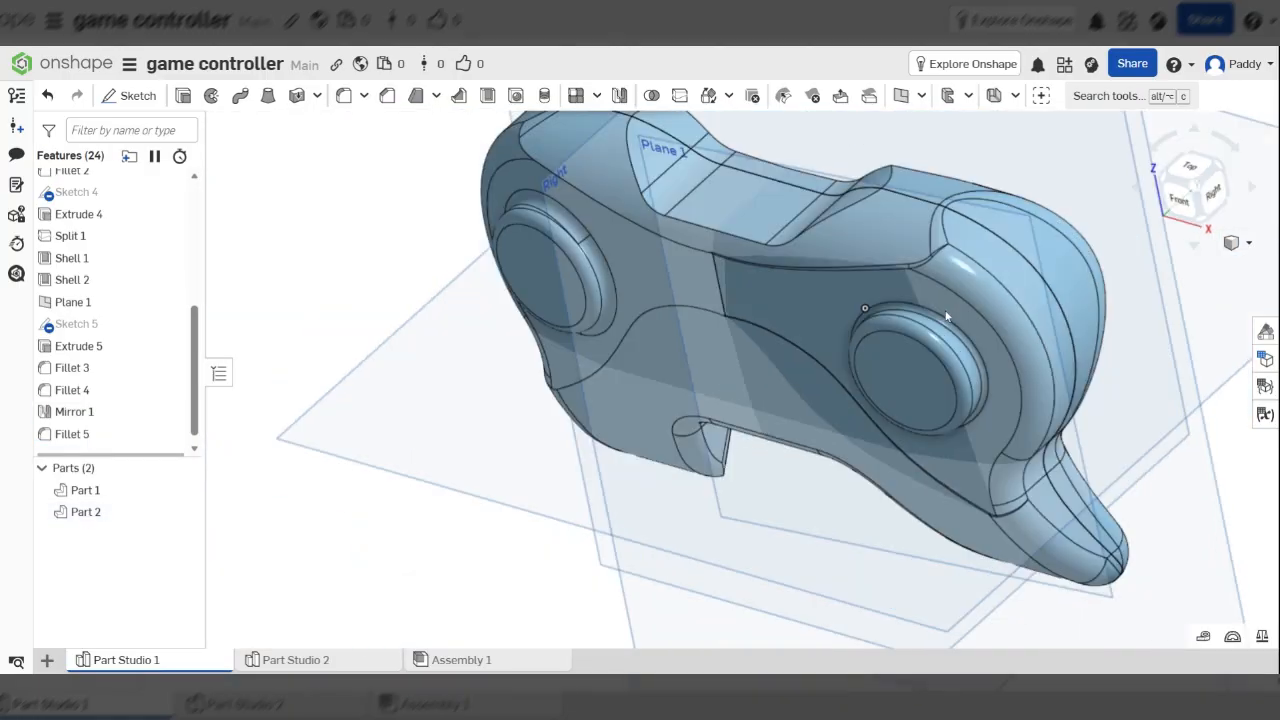
key("shift+1")
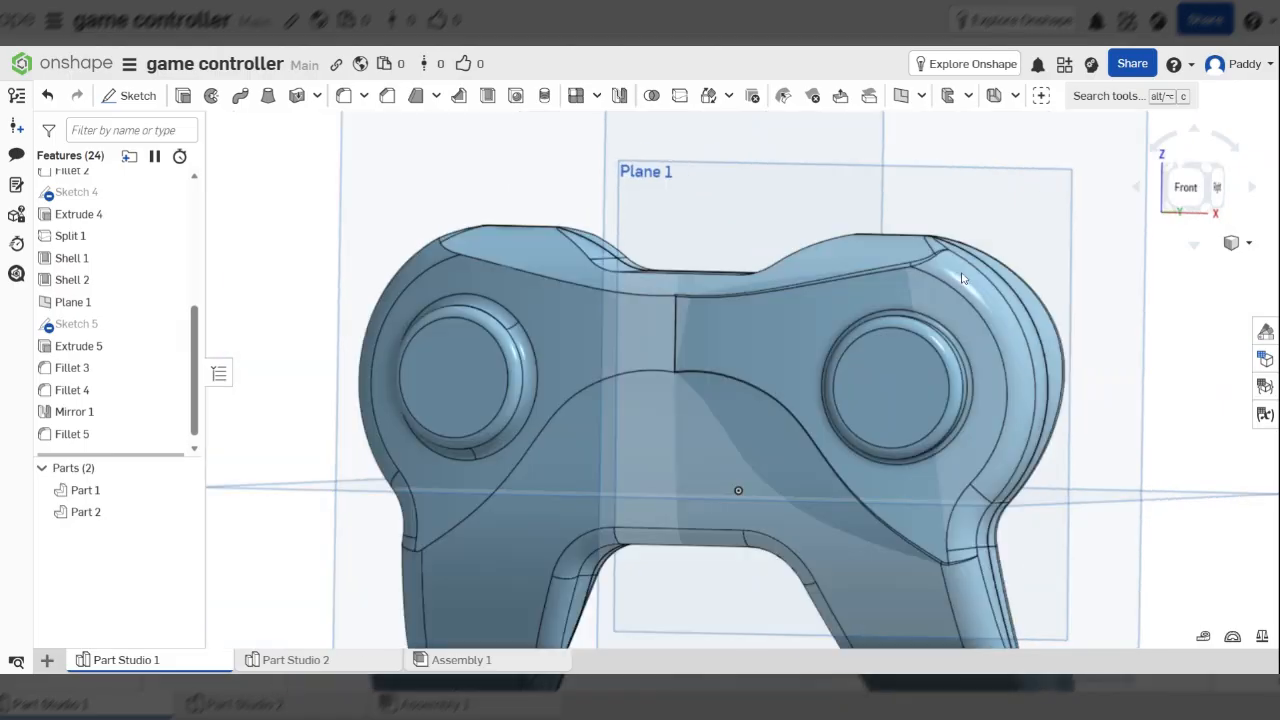
right_click_drag(962, 279, 928, 300)
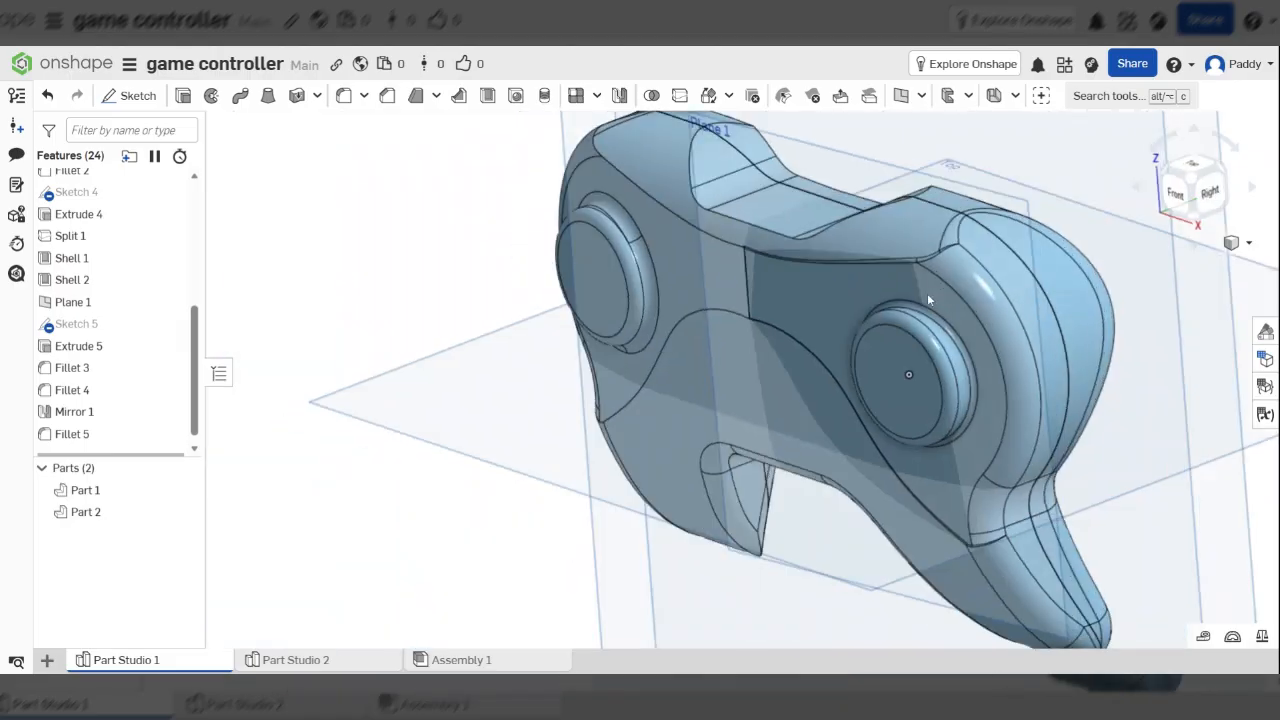
scroll(935, 320, "up", 5)
right_click_drag(944, 351, 772, 252)
scroll(812, 267, "down", 5)
scroll(792, 238, "down", 5)
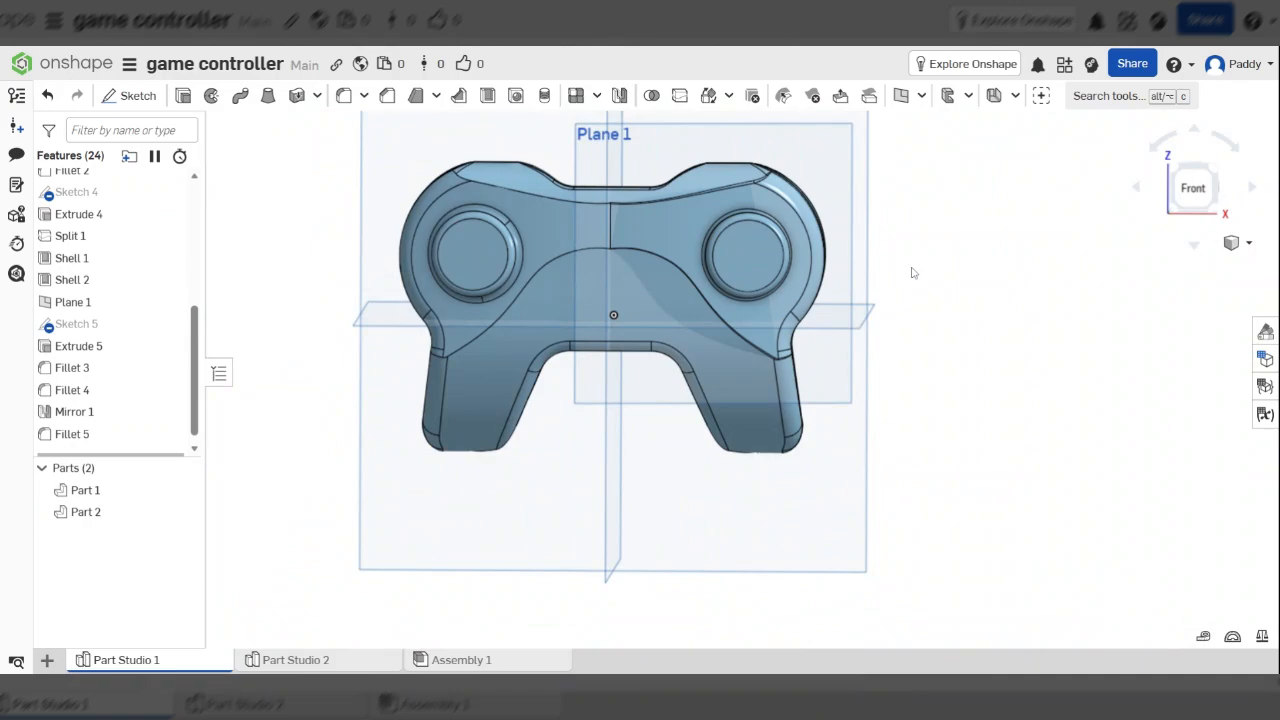
scroll(912, 272, "up", 3)
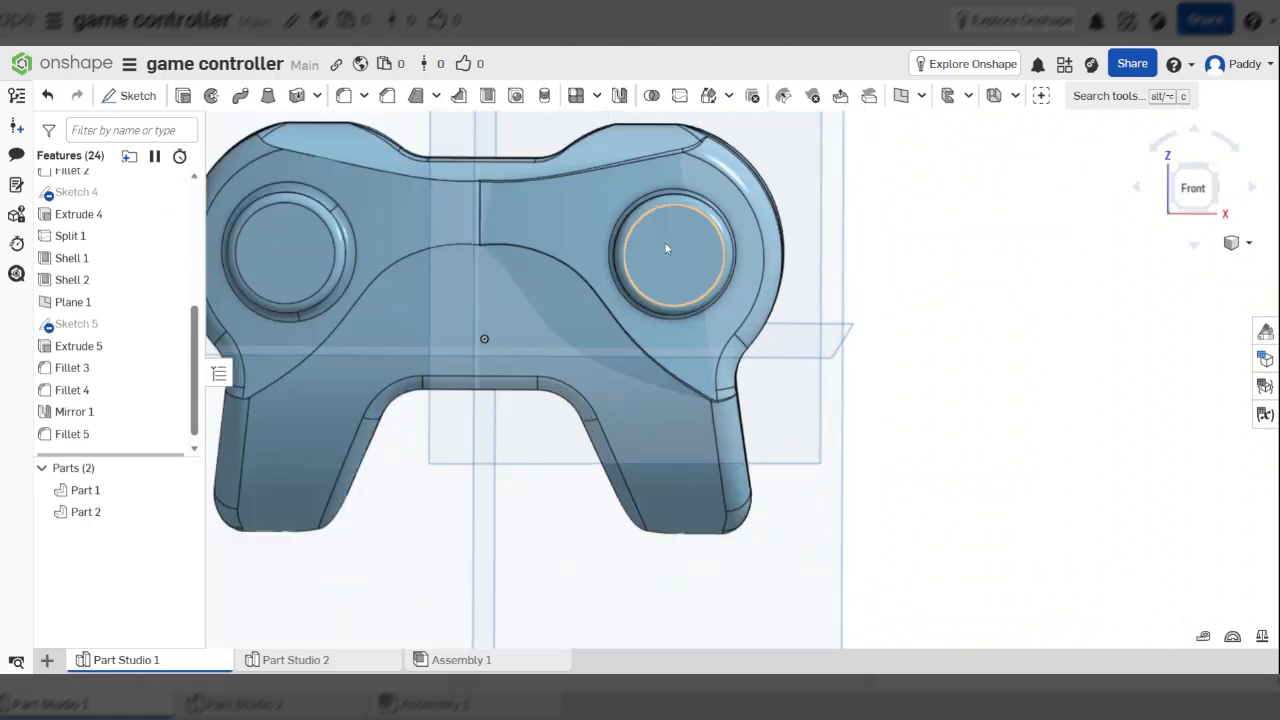
scroll(667, 248, "up", 5)
Select the right thumbstick's top face, then the Front plane, viewing each face-on
left_click(704, 260)
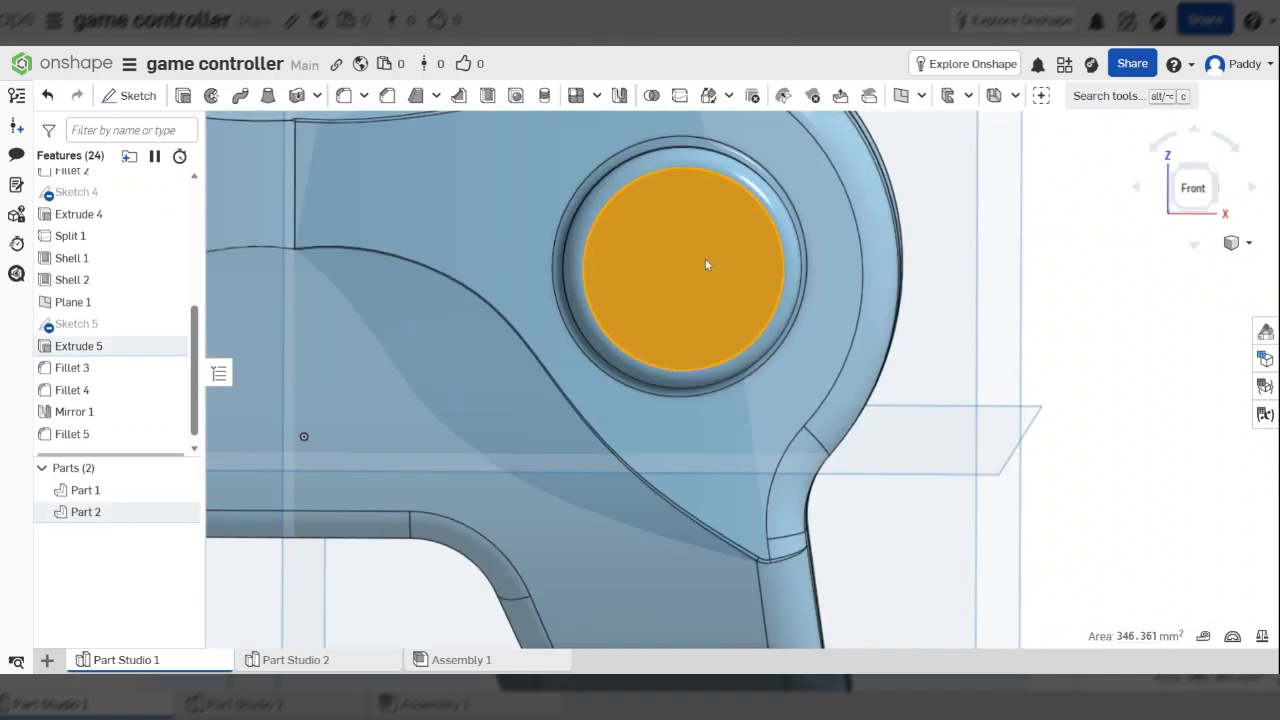
key("n")
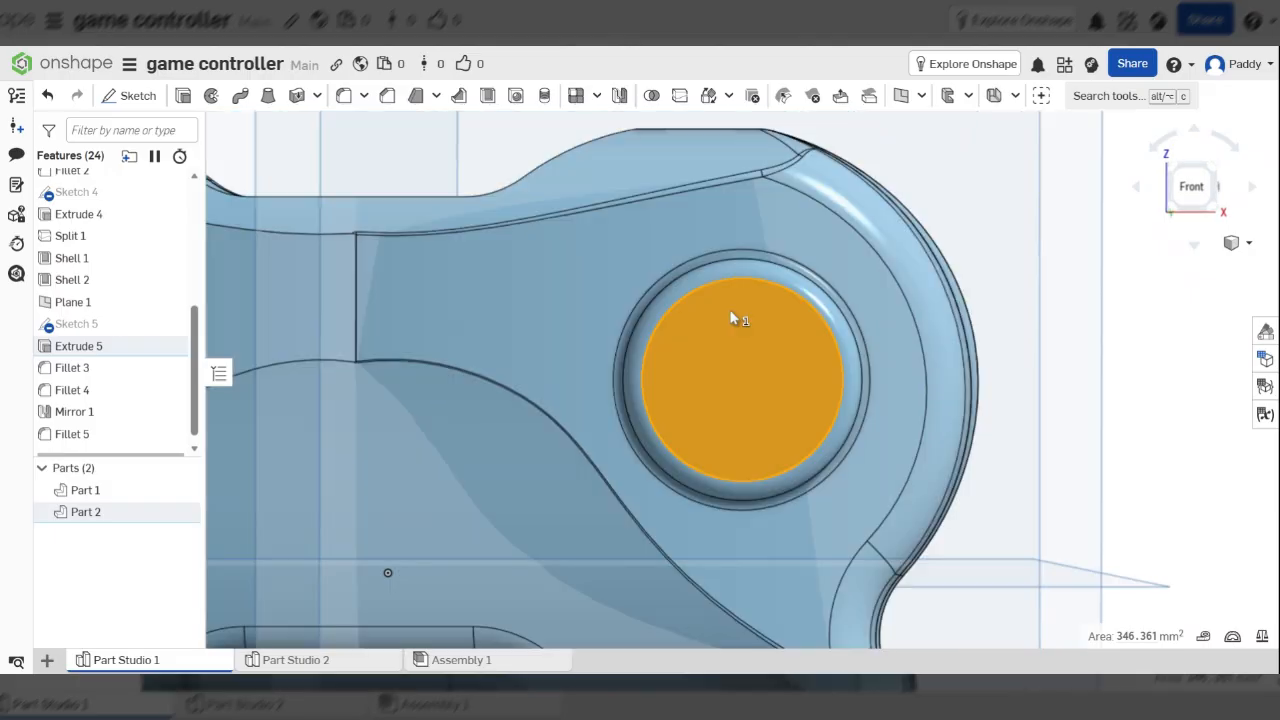
scroll(760, 330, "down", 5)
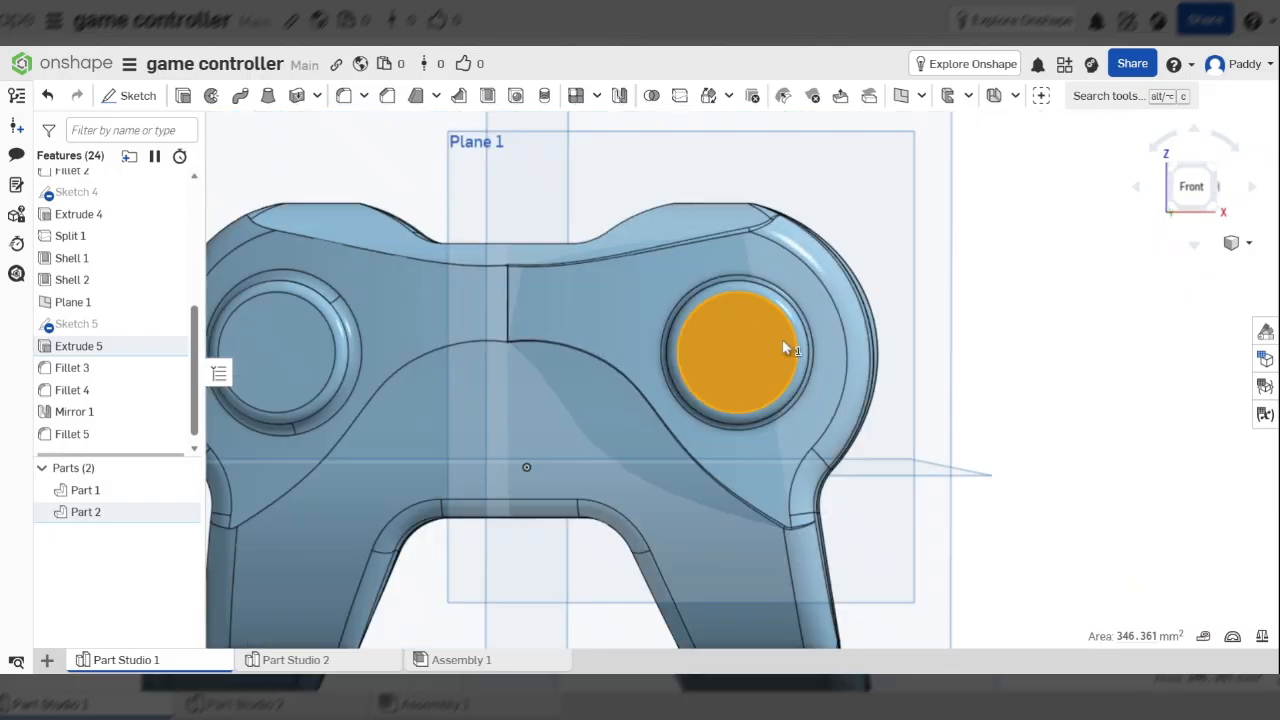
right_click_drag(782, 339, 811, 340)
left_click(993, 331)
scroll(993, 331, "down", 4)
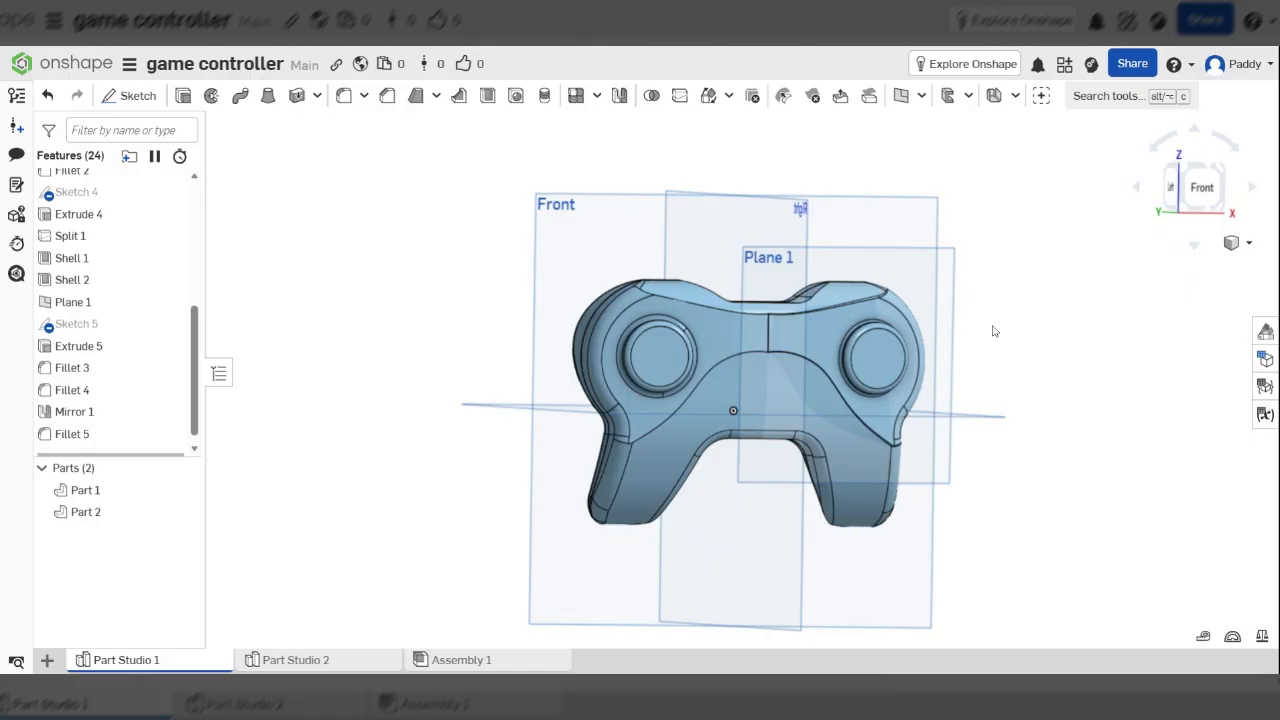
right_click_drag(993, 331, 867, 247)
left_click(867, 247)
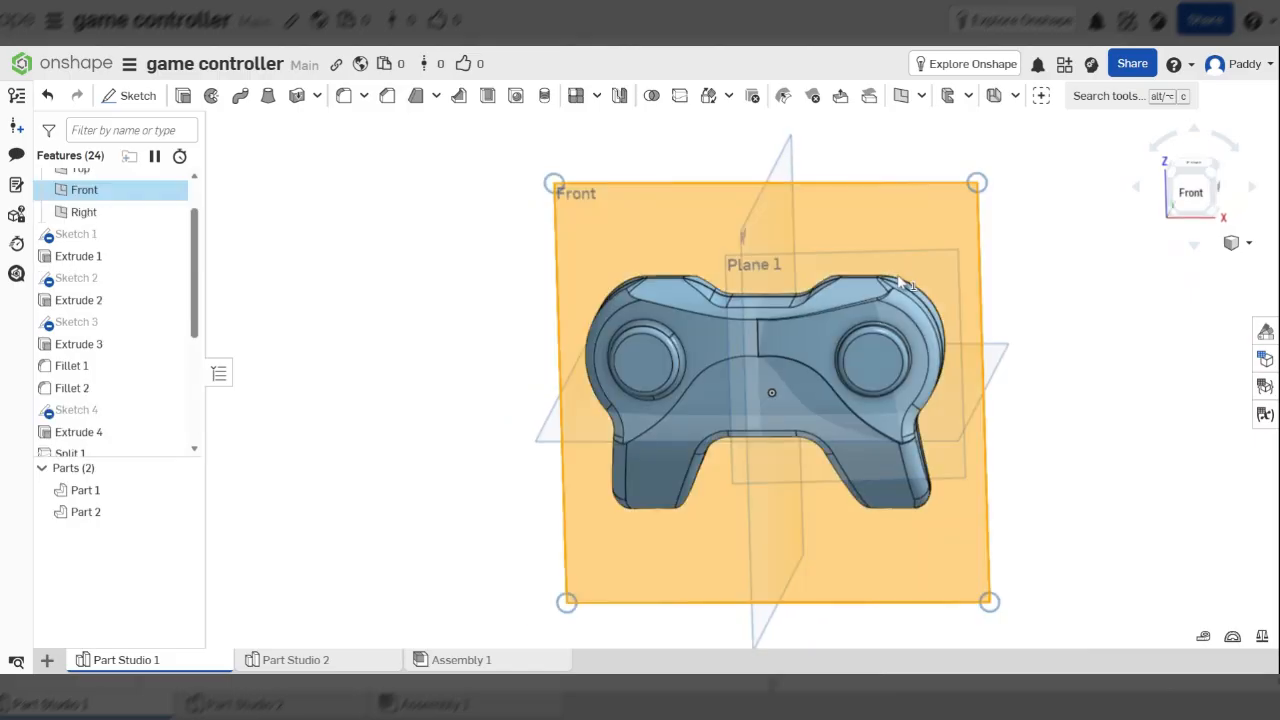
key("n")
scroll(876, 322, "up", 4)
scroll(823, 322, "up", 3)
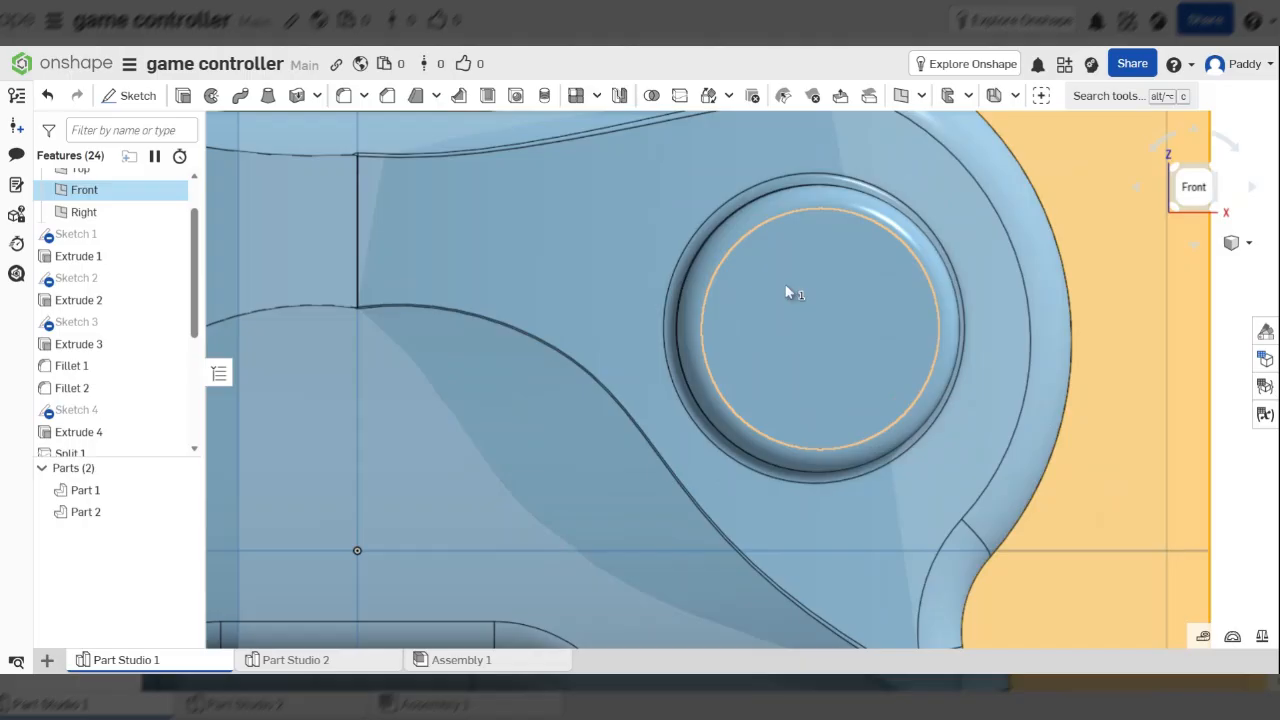
scroll(824, 290, "down", 5)
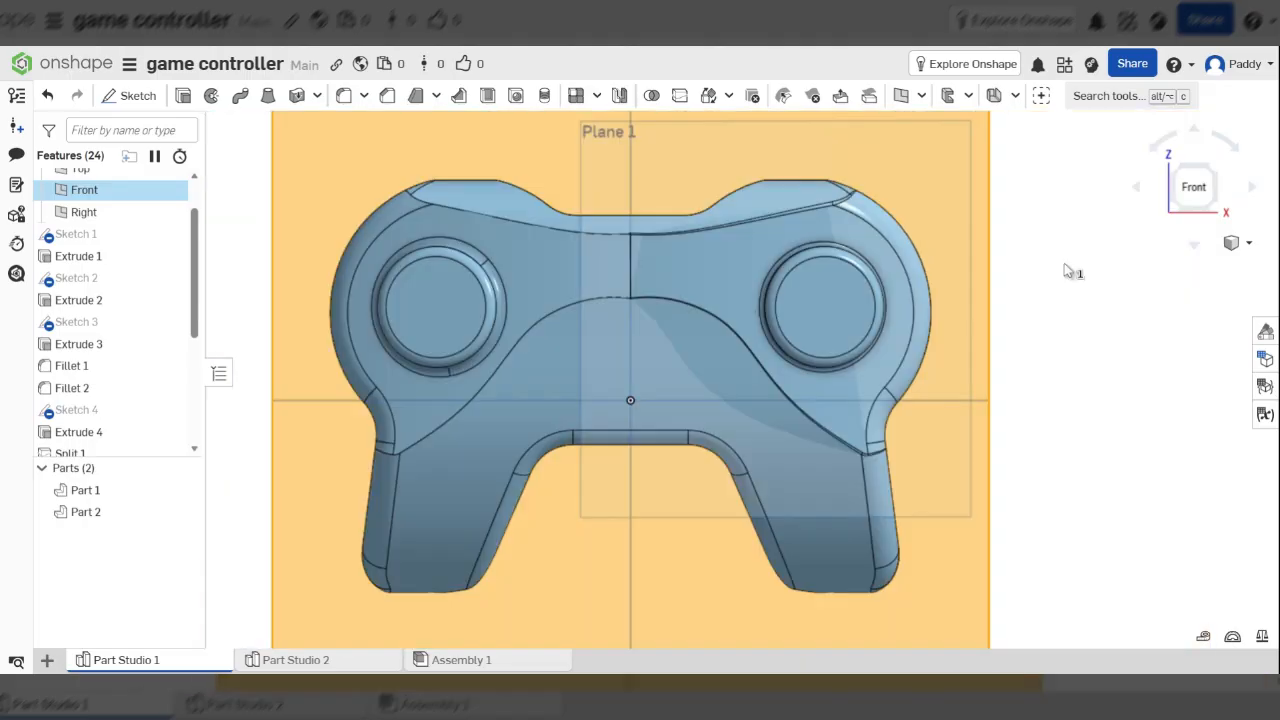
Settle on the right thumbstick's flat top face as the sketch surface
left_click(1065, 265)
left_click(827, 298)
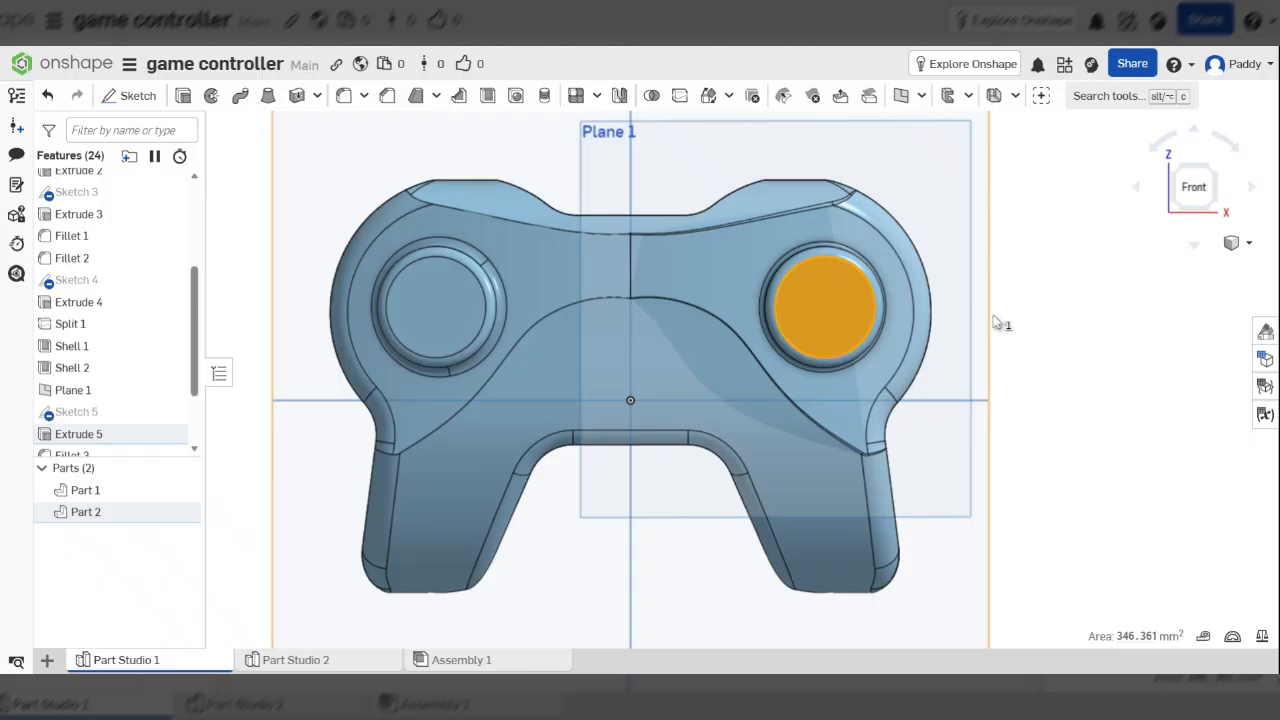
key("n")
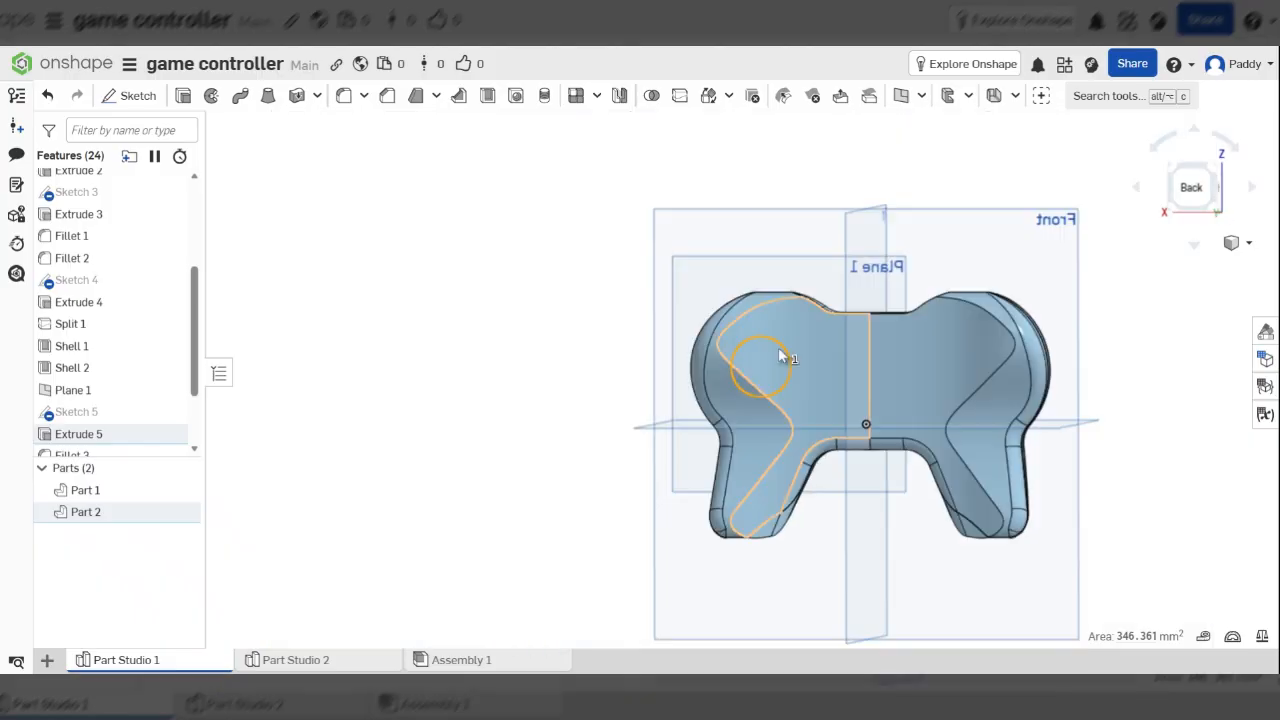
right_click_drag(779, 349, 945, 369)
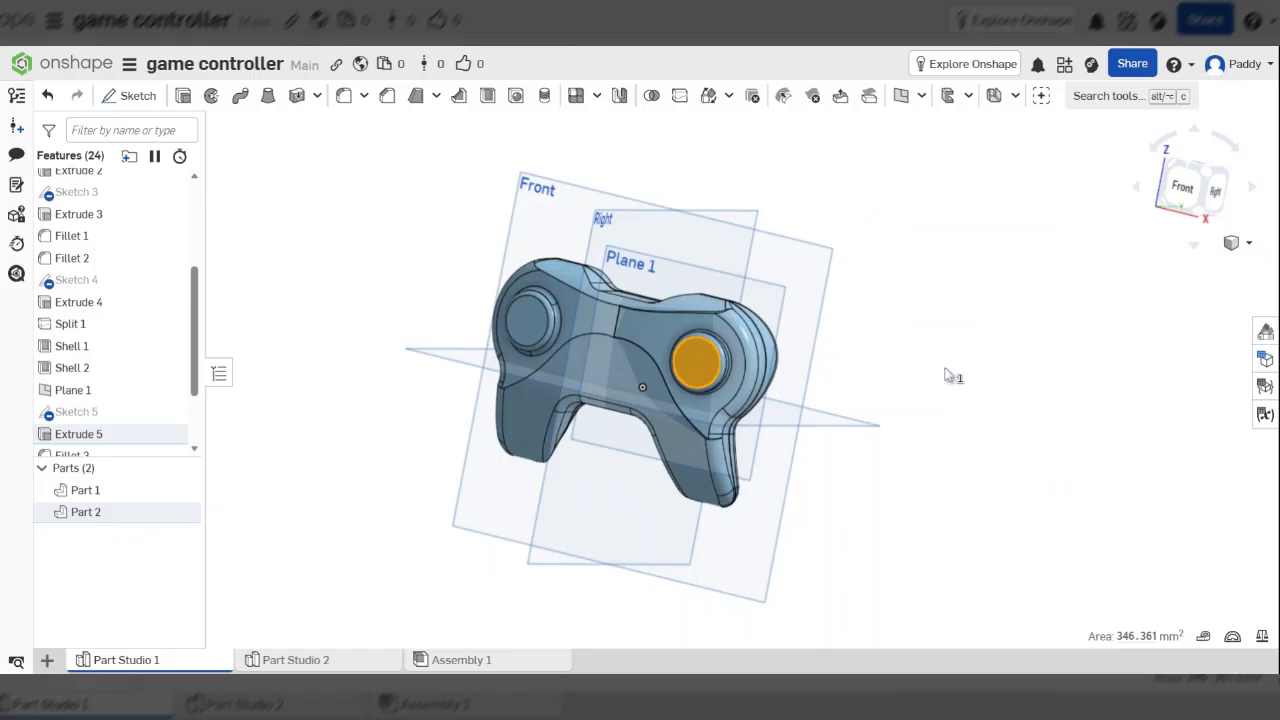
left_click(945, 375)
left_click(788, 262)
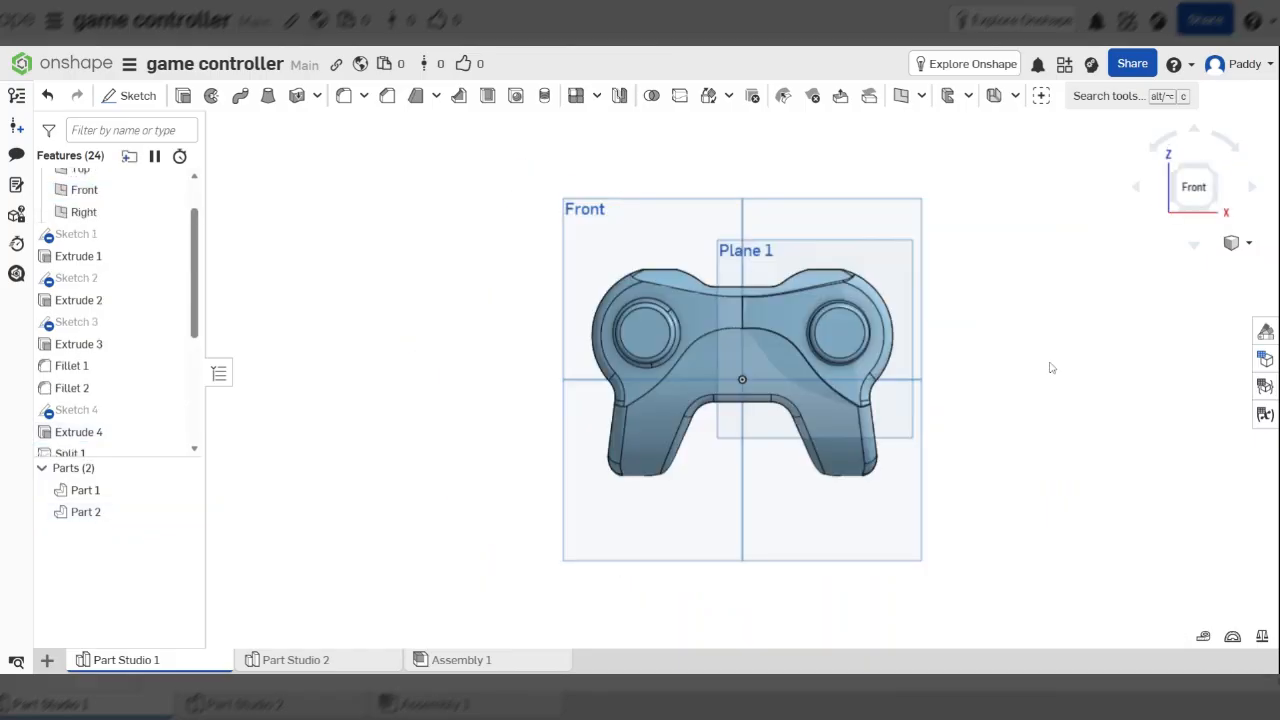
left_click(836, 335)
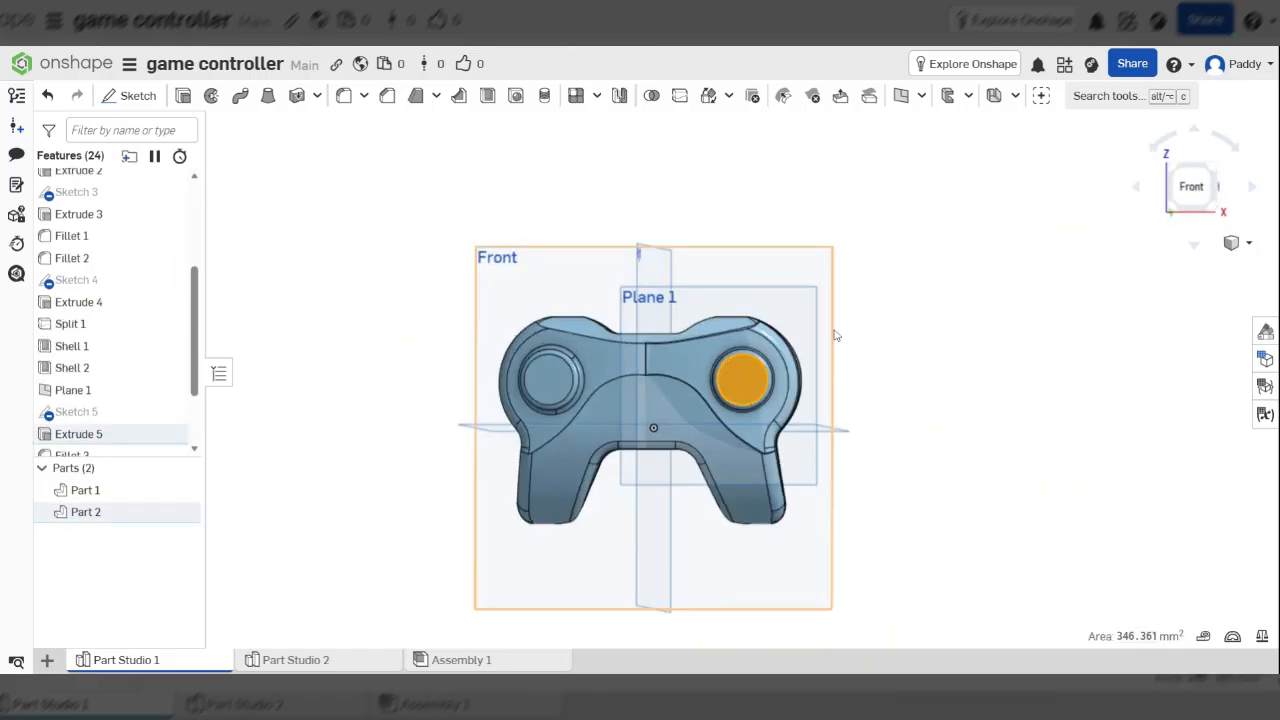
scroll(752, 392, "up", 5)
scroll(752, 395, "up", 3)
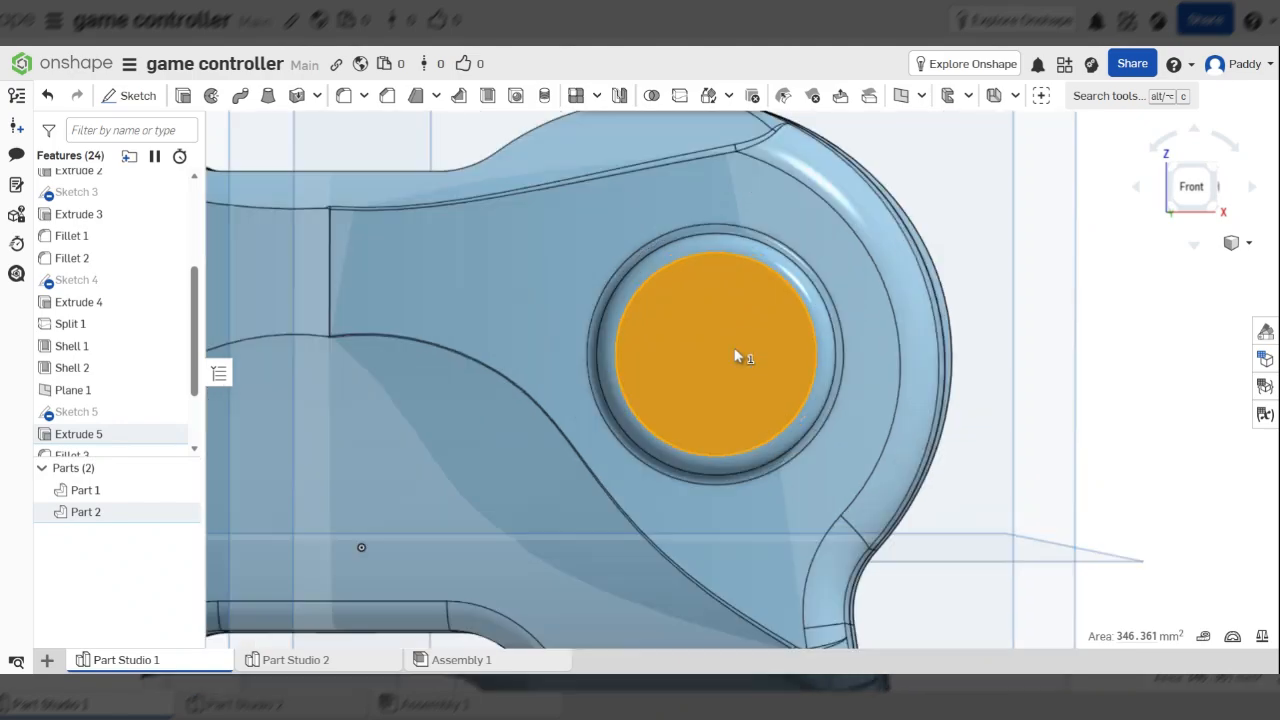
left_click(1163, 381)
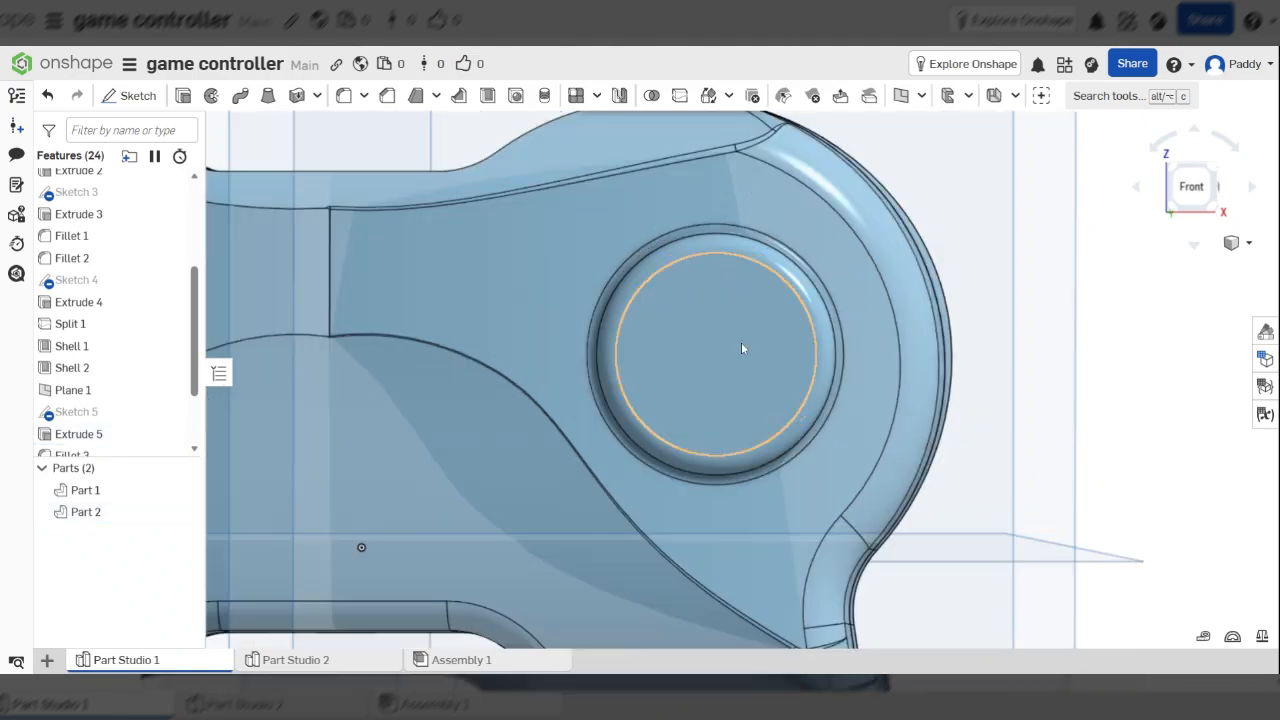
left_click(743, 352)
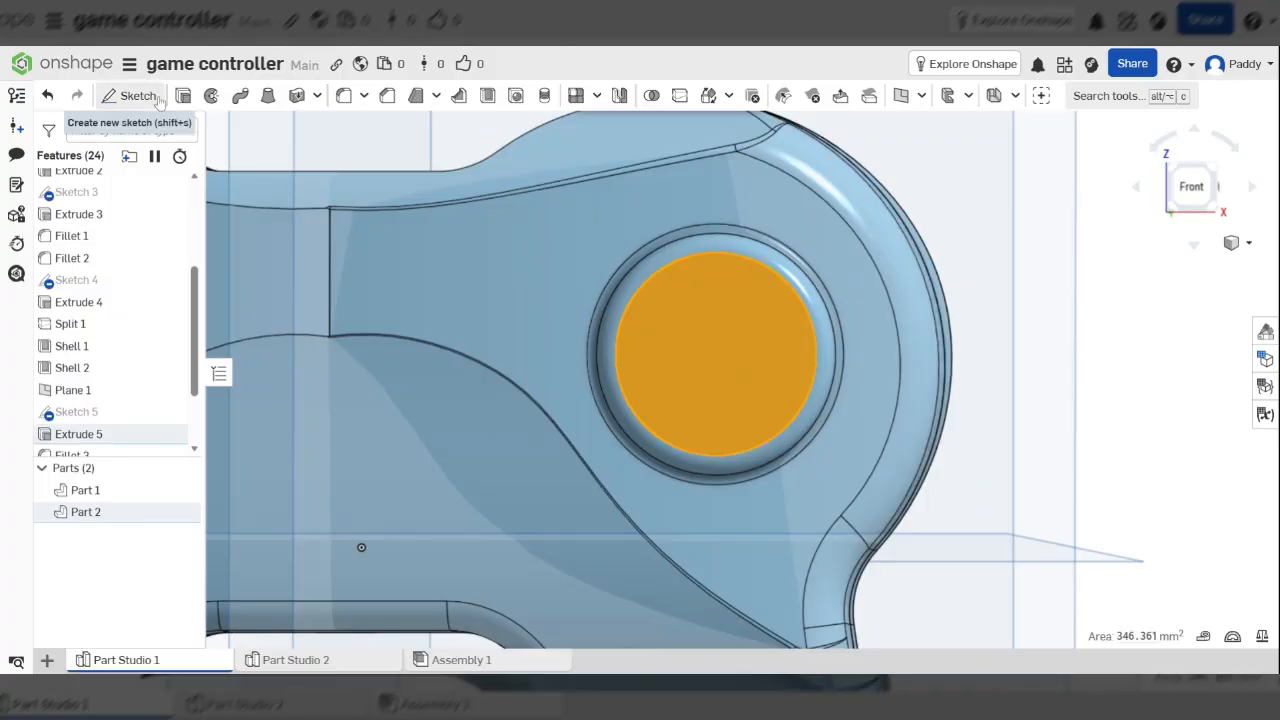
Start a new sketch on the thumbstick face and draw a horizontal helper line from its centre
left_click(137, 95)
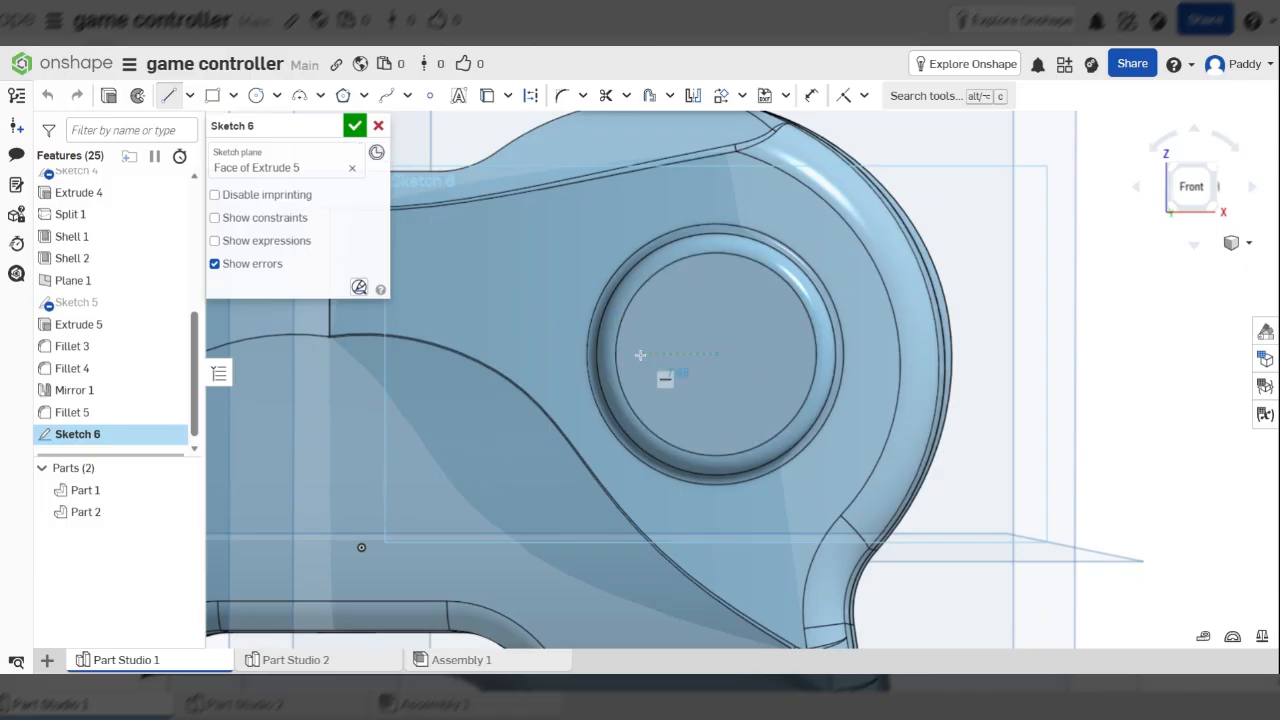
left_click(716, 354)
left_click(619, 354)
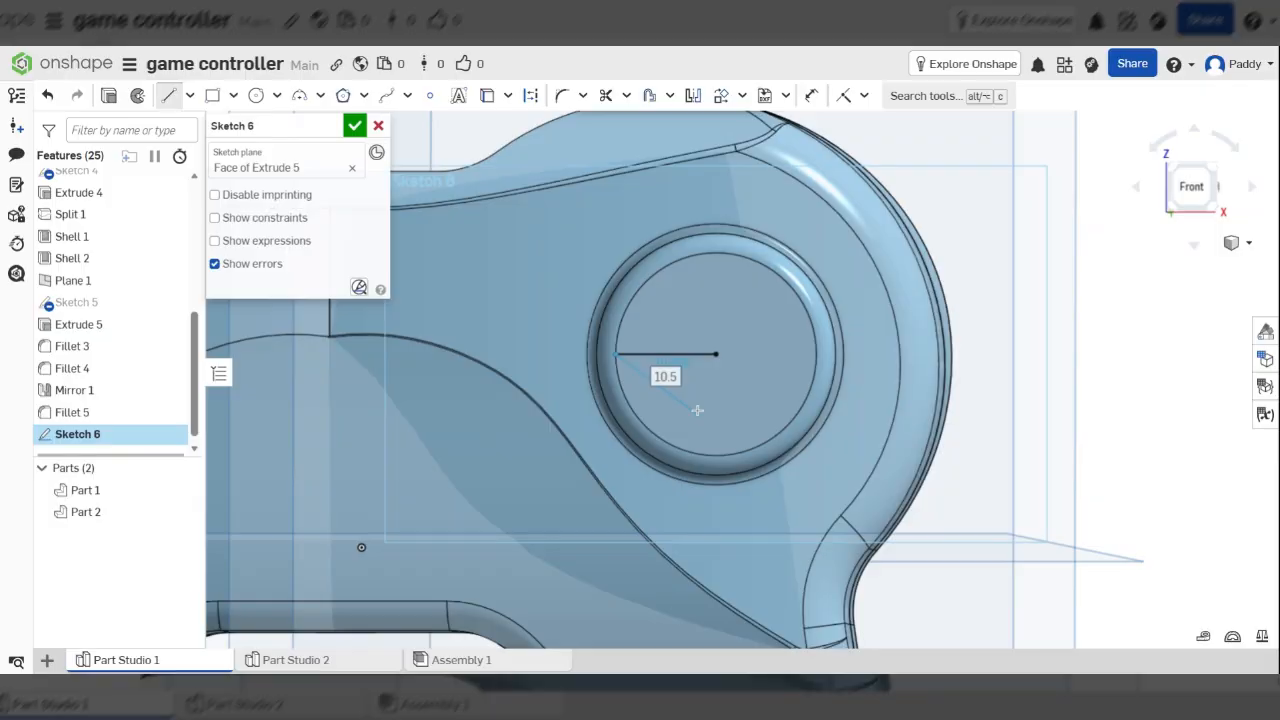
key("Escape")
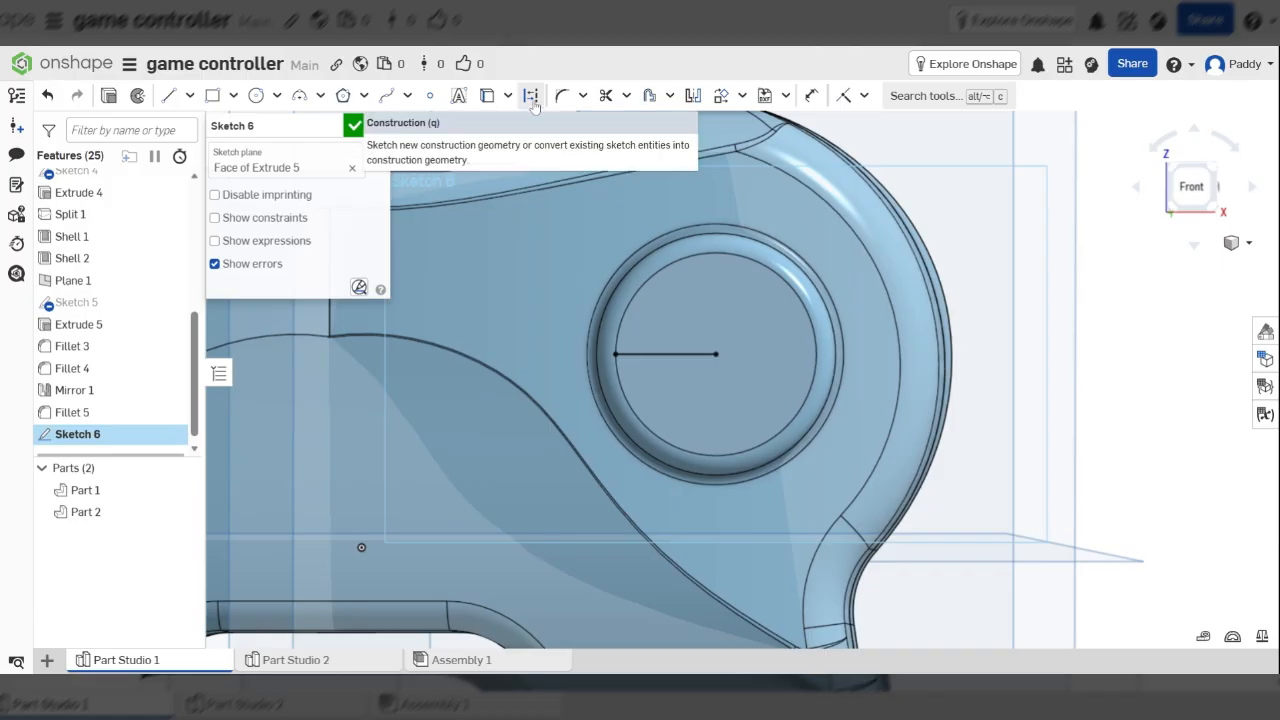
Draw a 5 mm diameter circle above the helper line's end
right_click(264, 100)
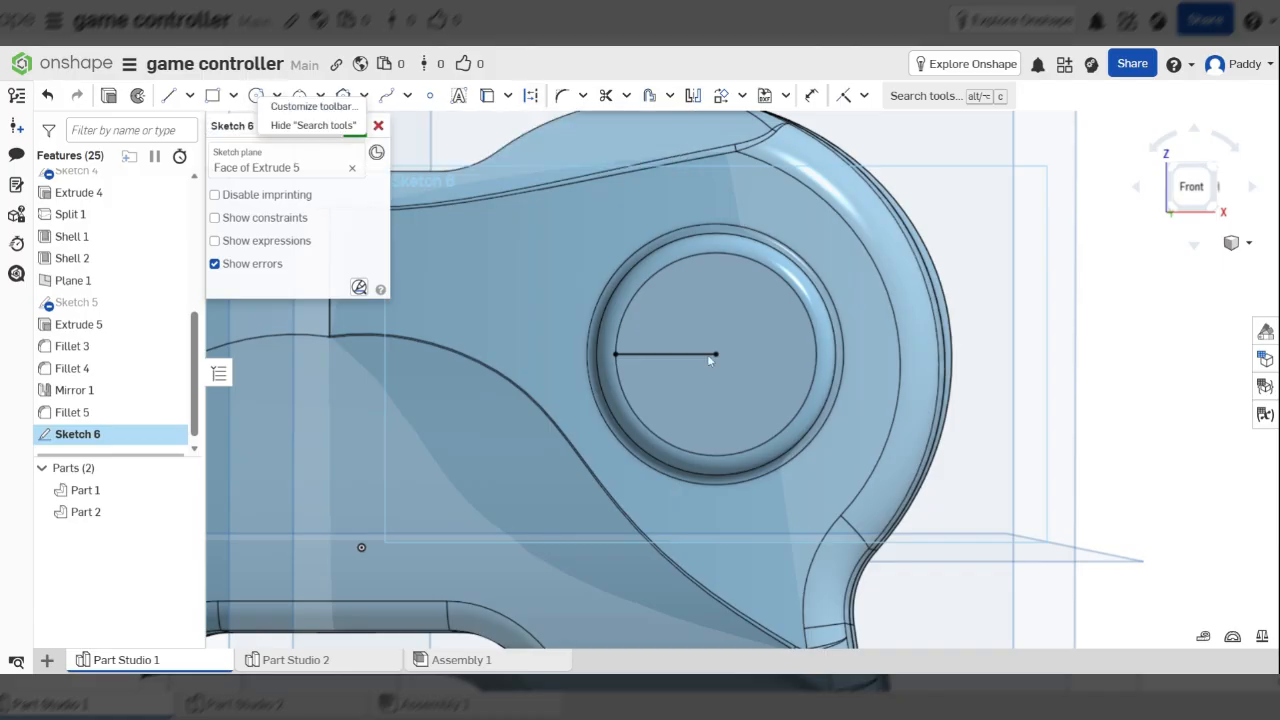
left_click(257, 96)
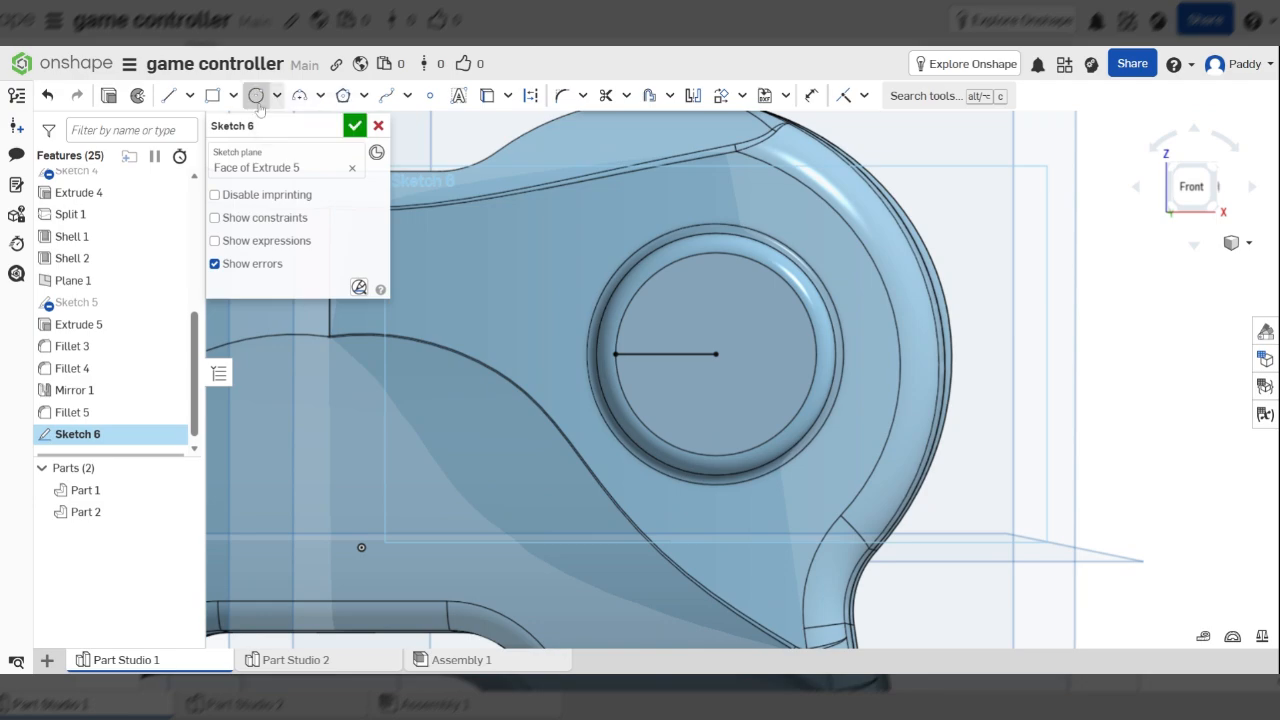
left_click(716, 301)
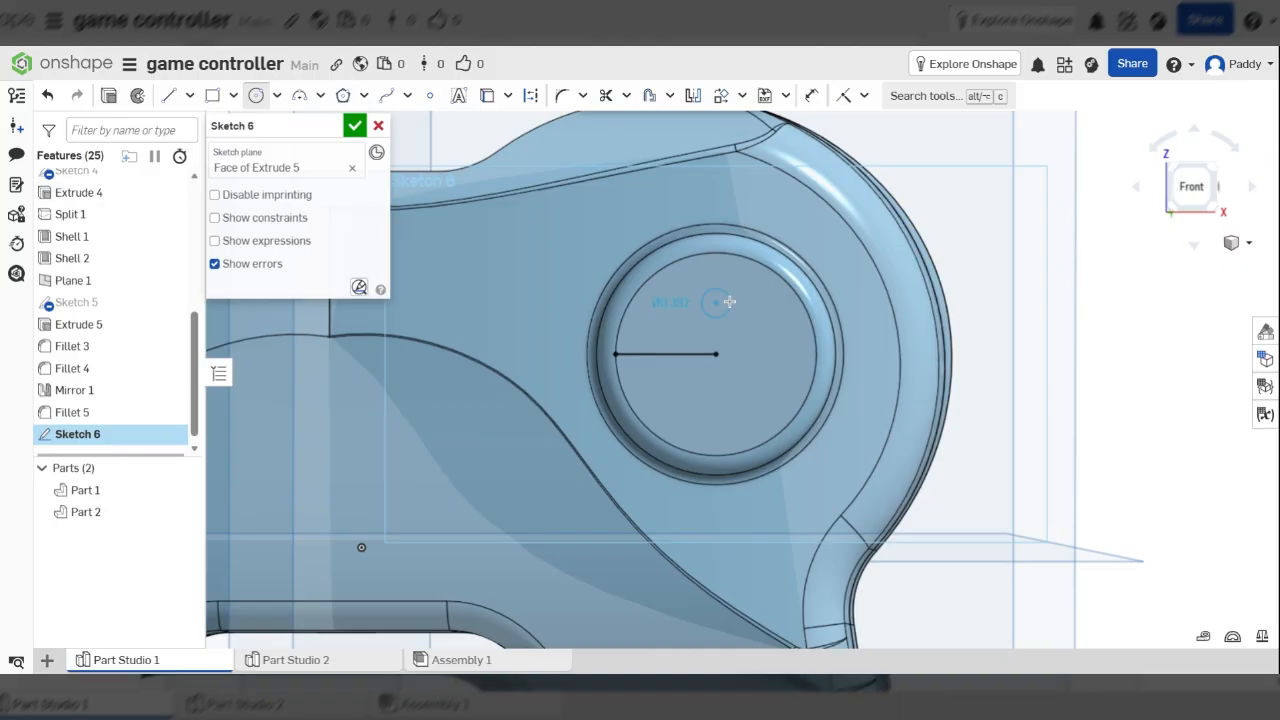
left_click(744, 303)
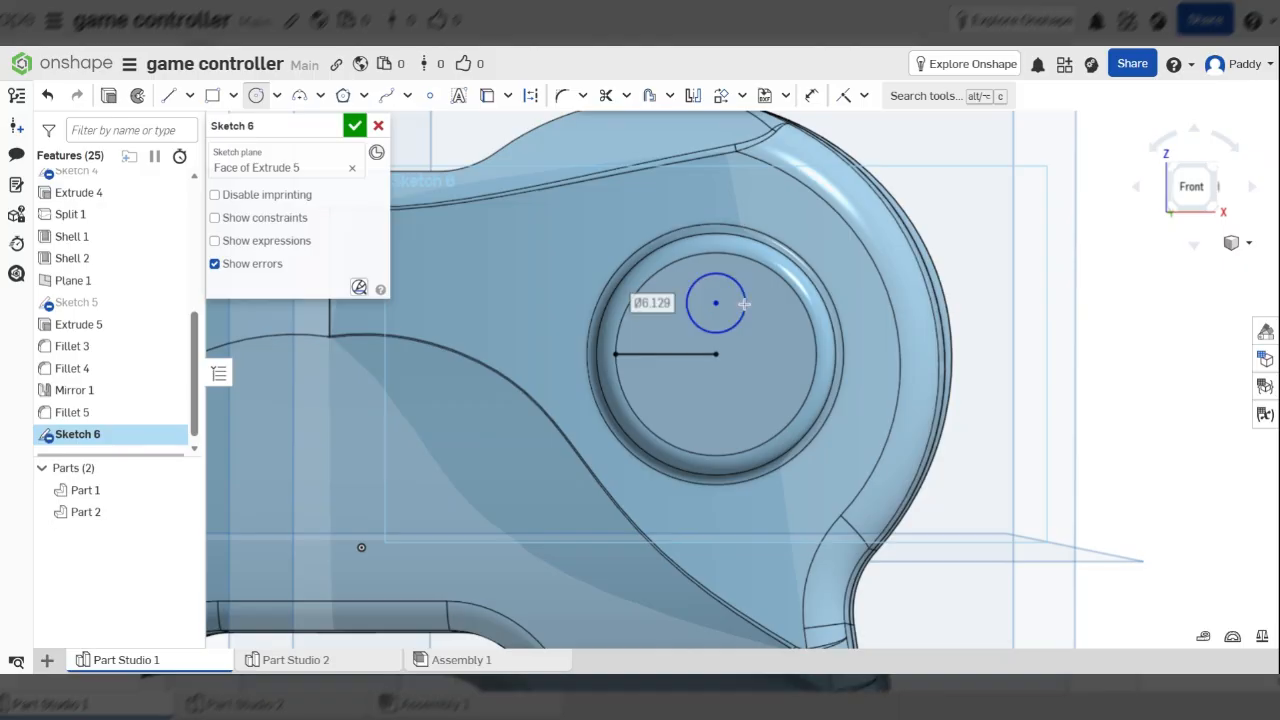
type("5")
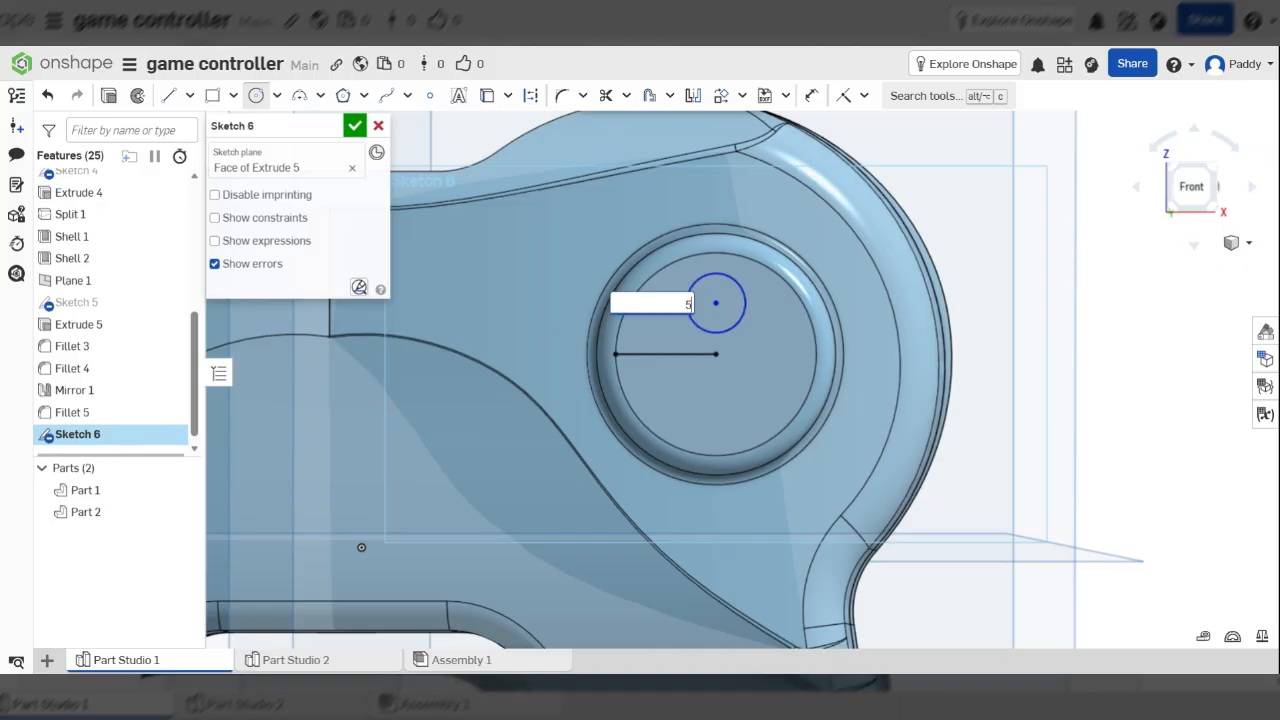
key("Return")
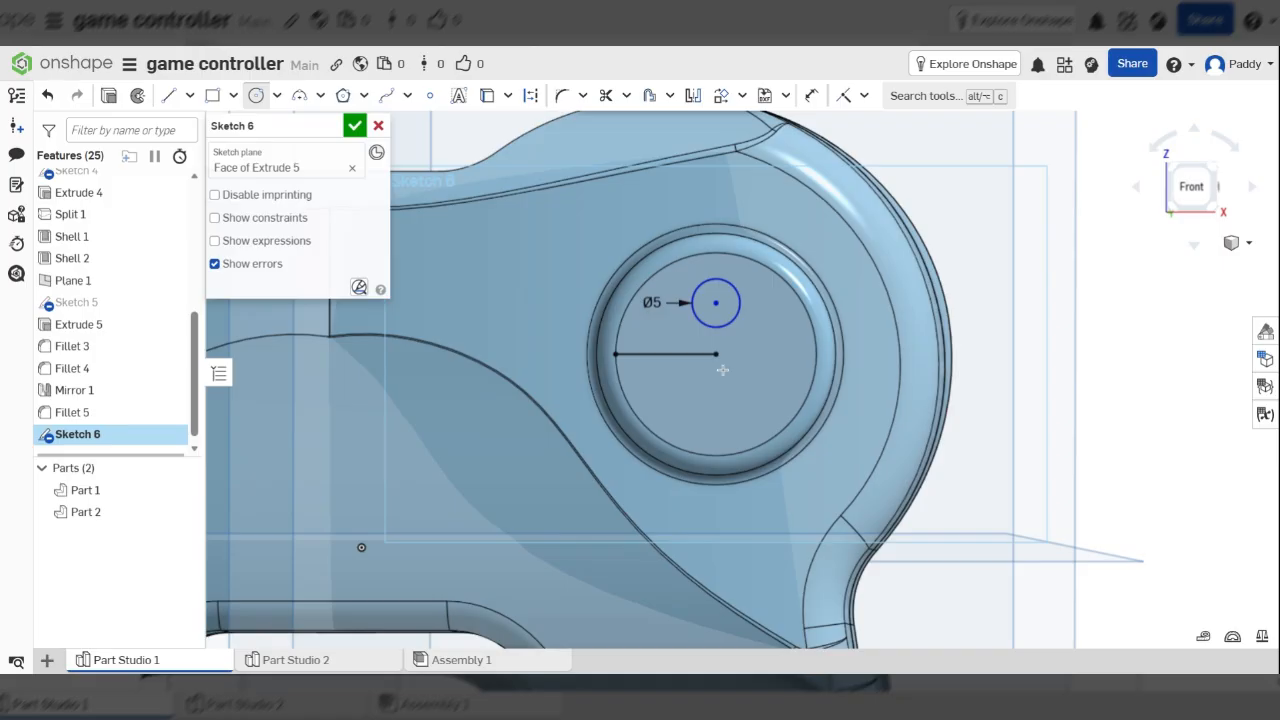
Circularly pattern the Ø5 circle, with the pattern centre snapped to the button pad's centre
left_click(743, 96)
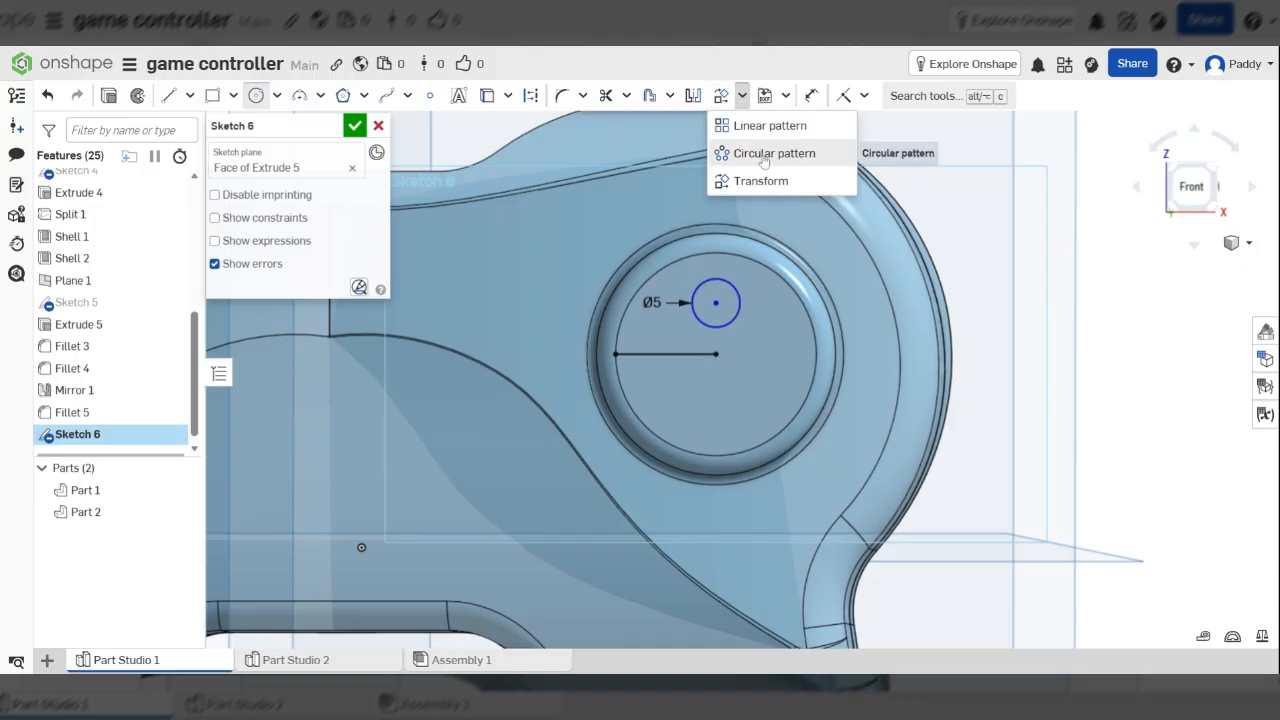
left_click(760, 157)
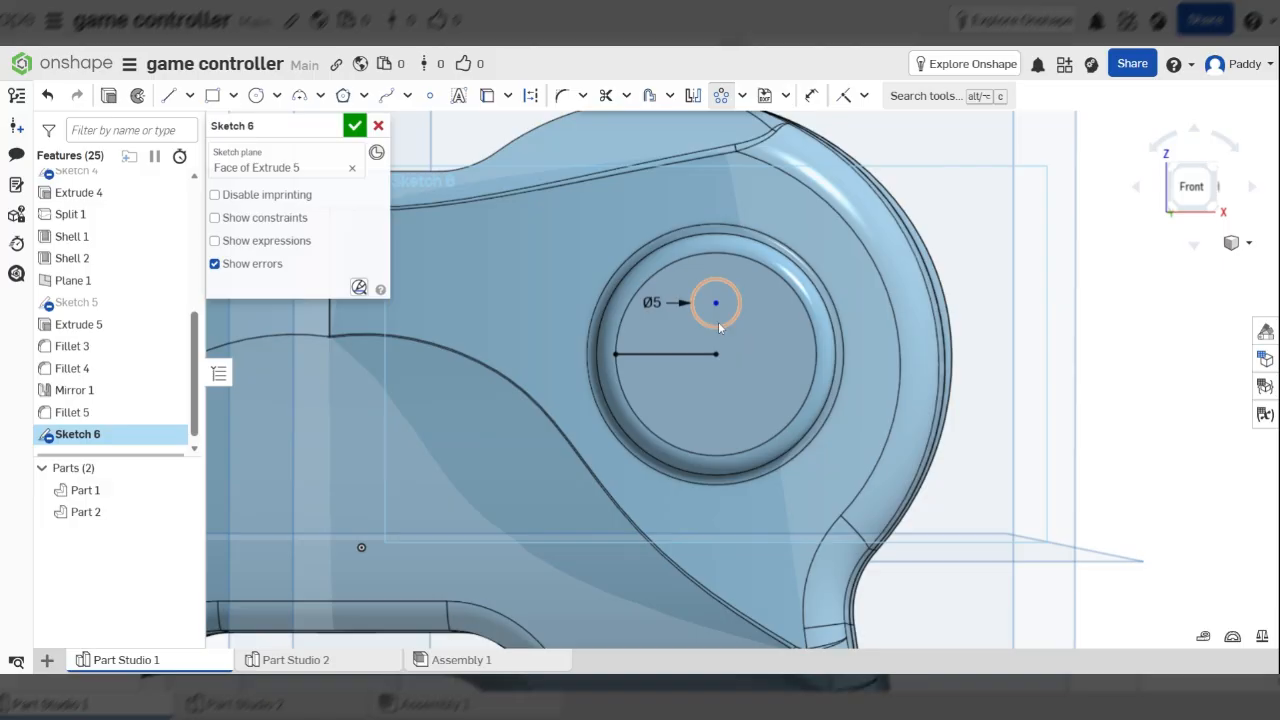
left_click(718, 321)
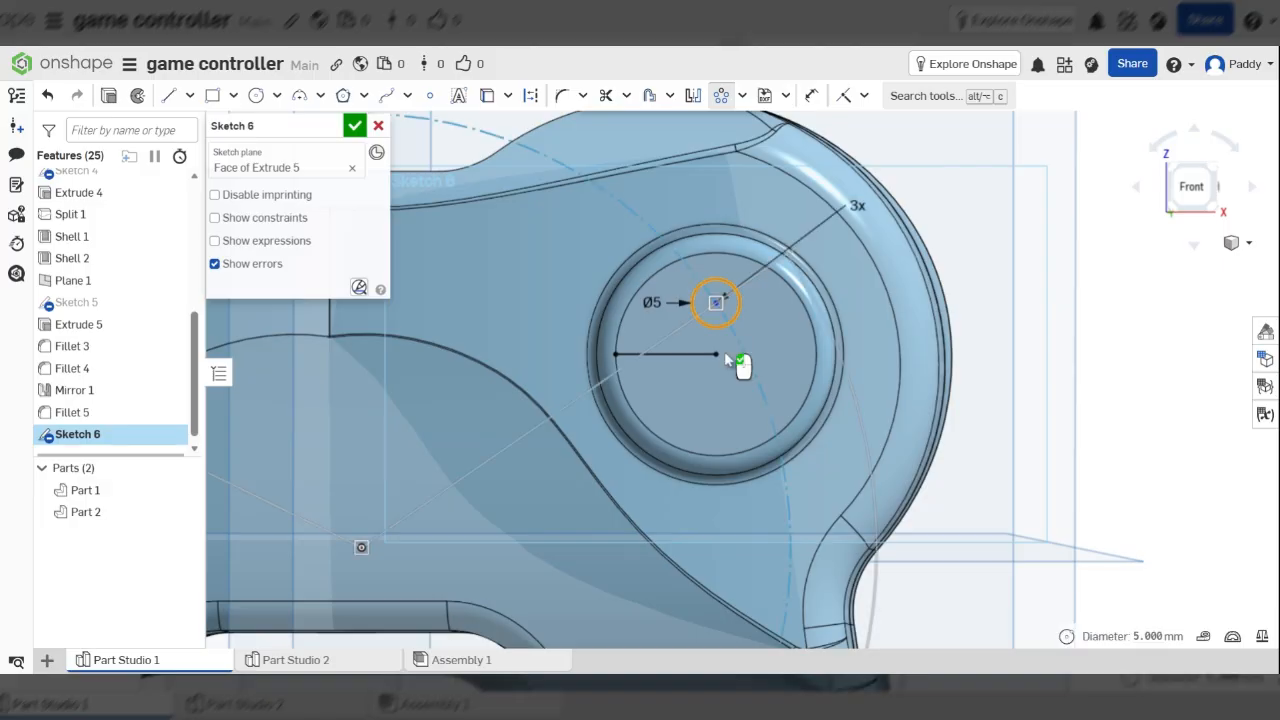
scroll(760, 375, "down", 3)
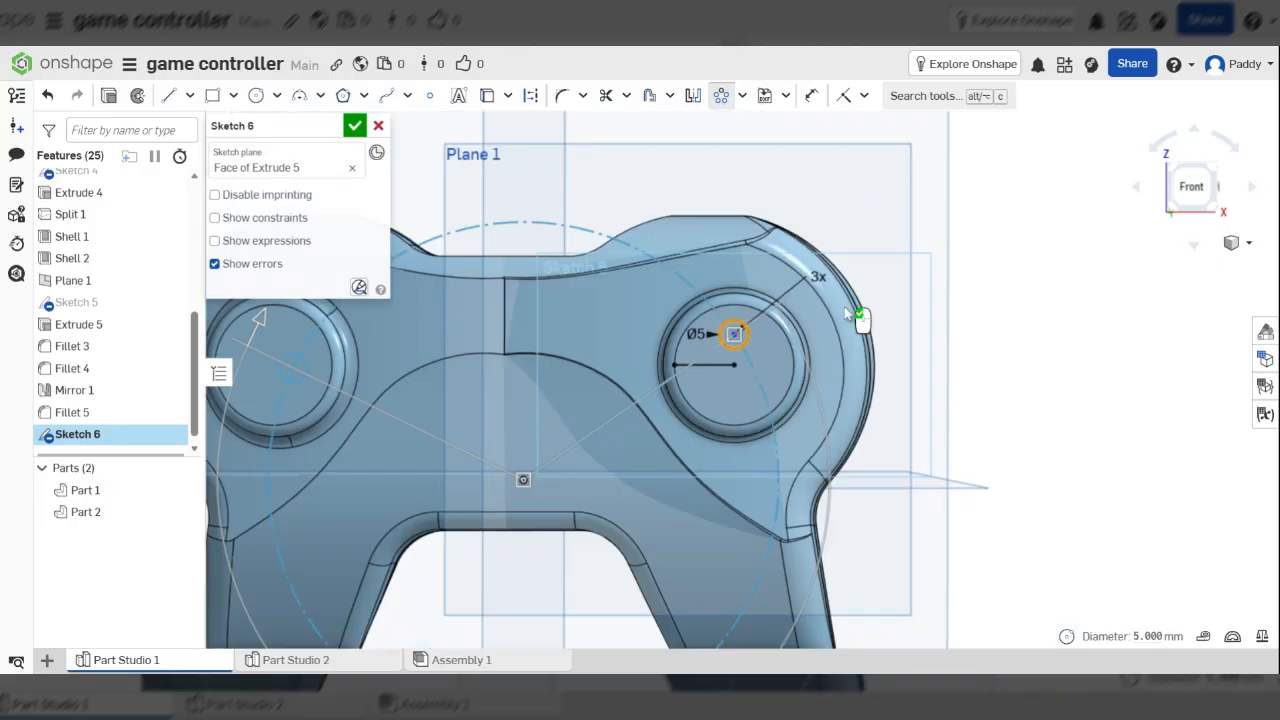
middle_click_drag(546, 471, 790, 341)
scroll(790, 341, "up", 1)
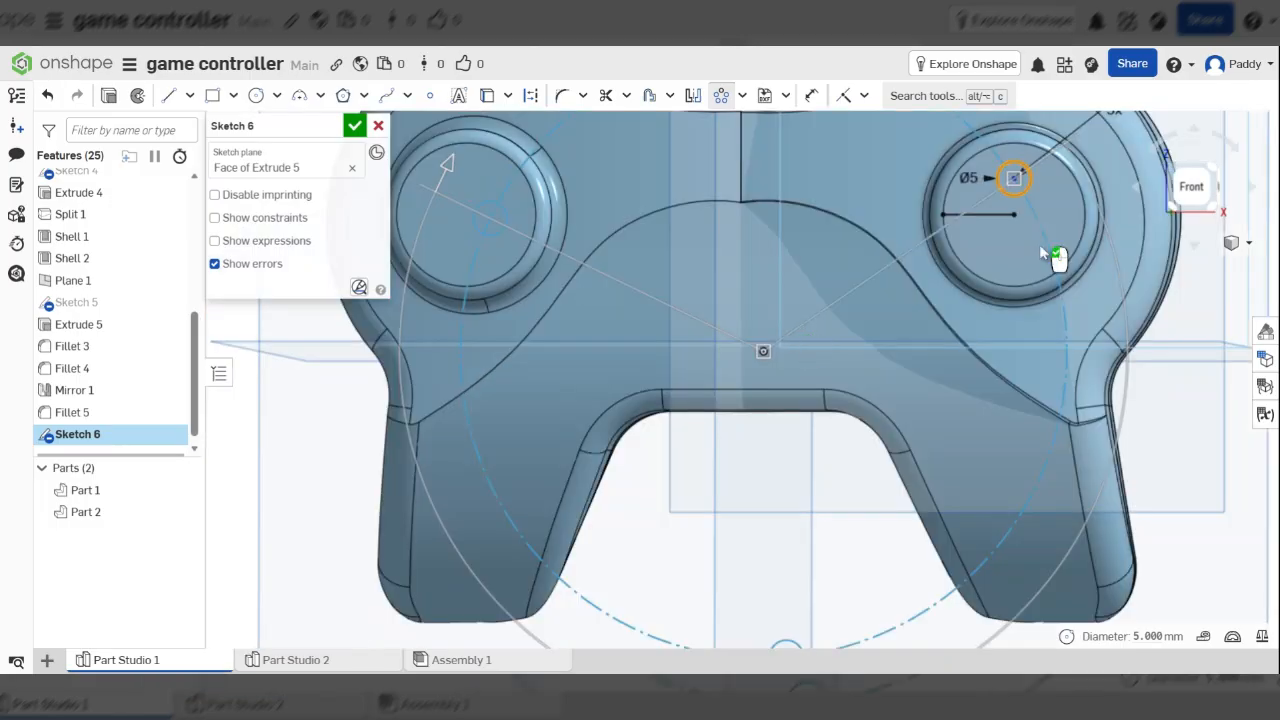
scroll(1041, 251, "down", 3)
scroll(980, 286, "up", 3)
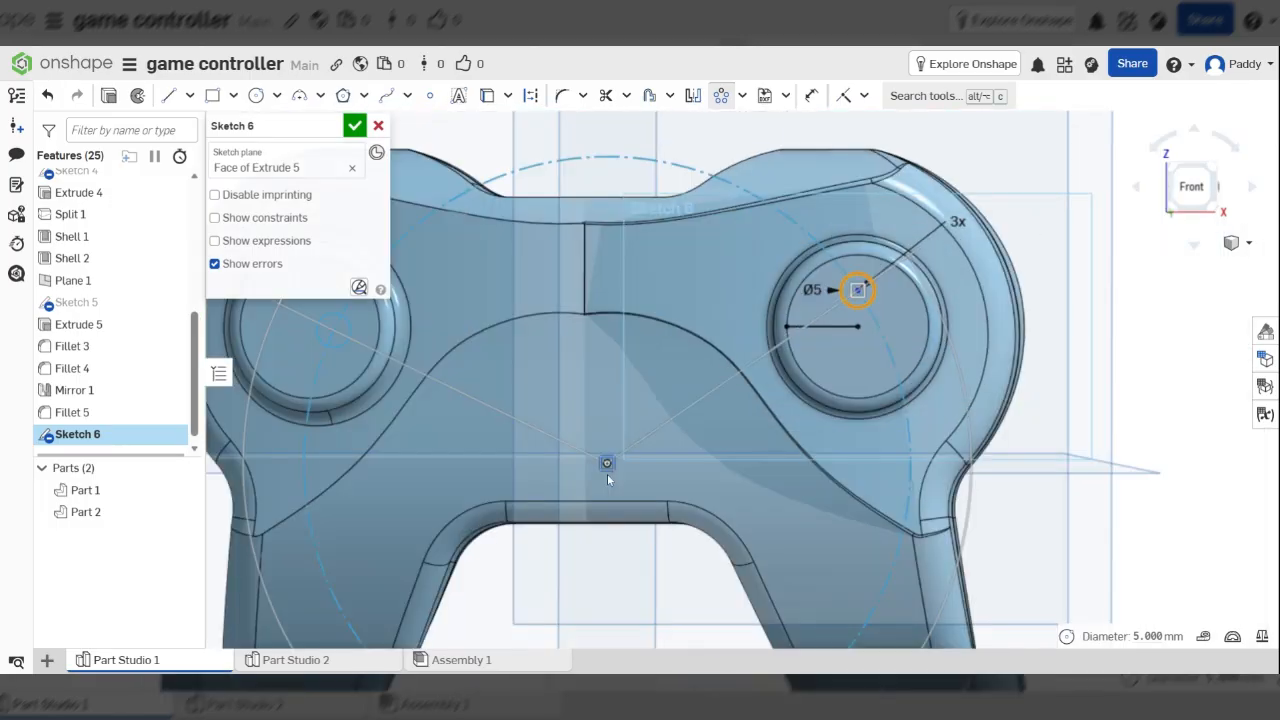
left_click_drag(607, 472, 656, 431)
left_click_drag(655, 430, 858, 331)
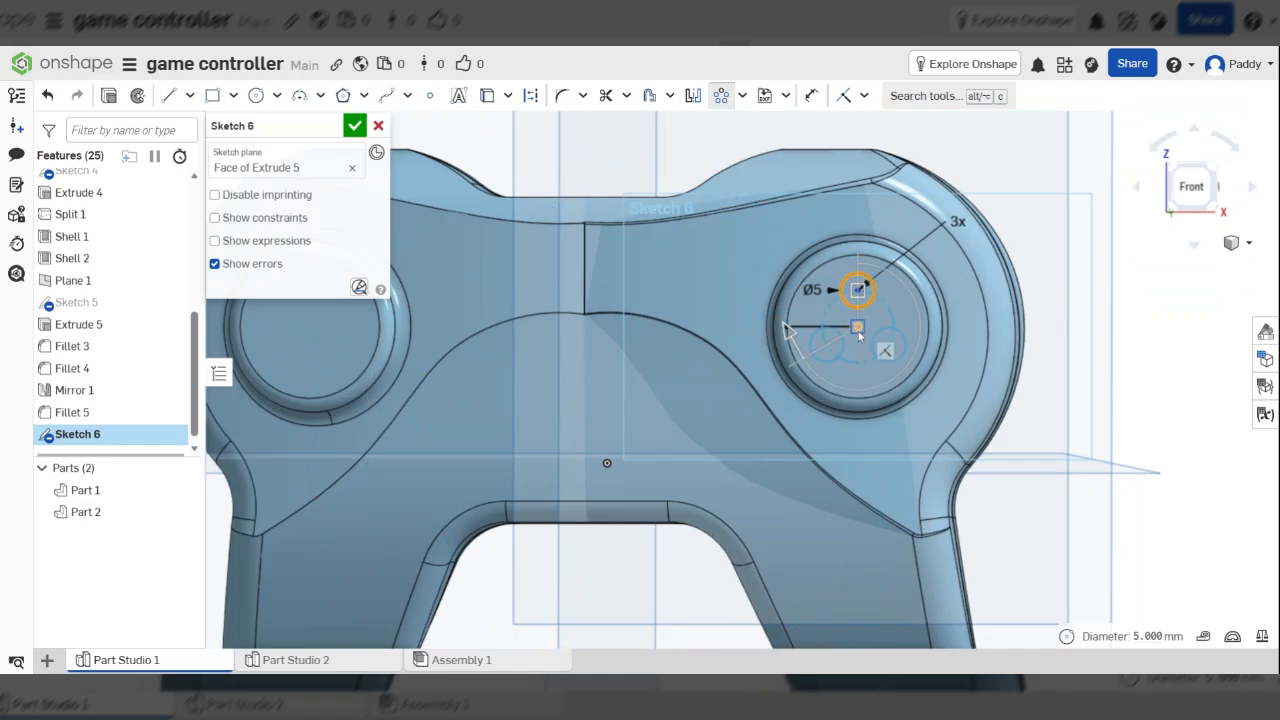
Set the circular pattern to 4 copies and accept it
scroll(844, 351, "down", 2)
scroll(844, 351, "up", 5)
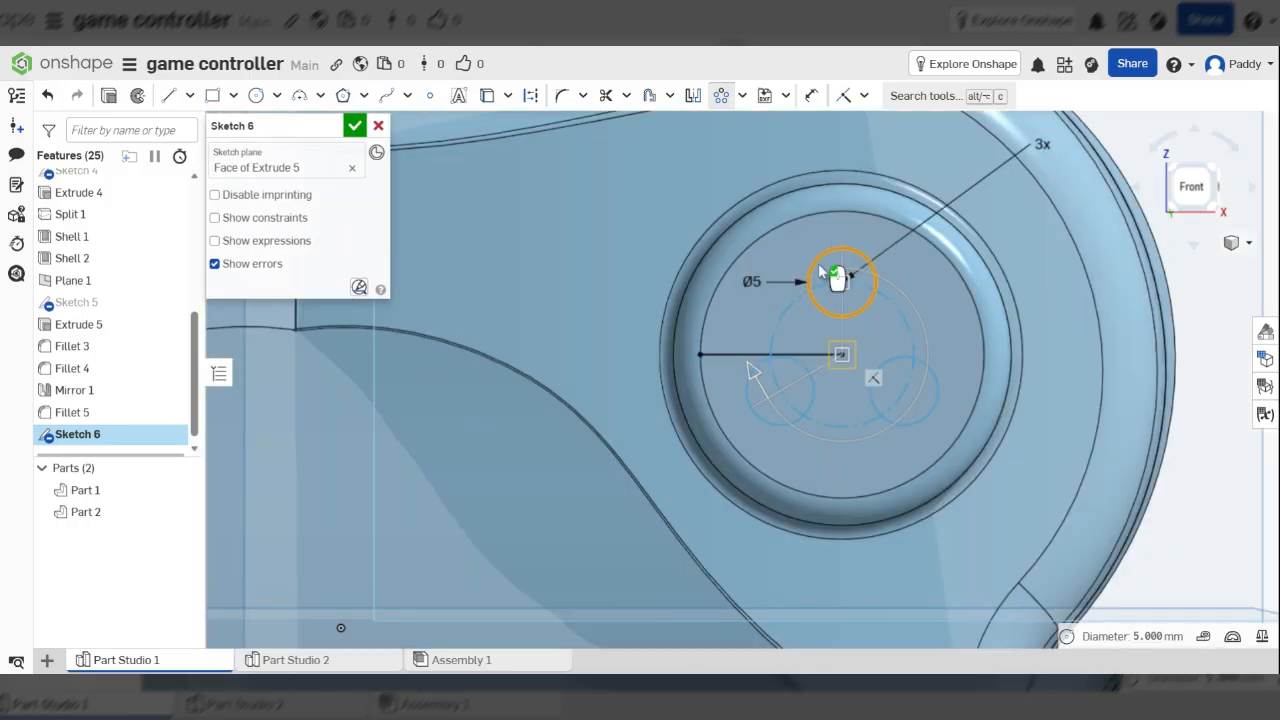
scroll(880, 409, "down", 2)
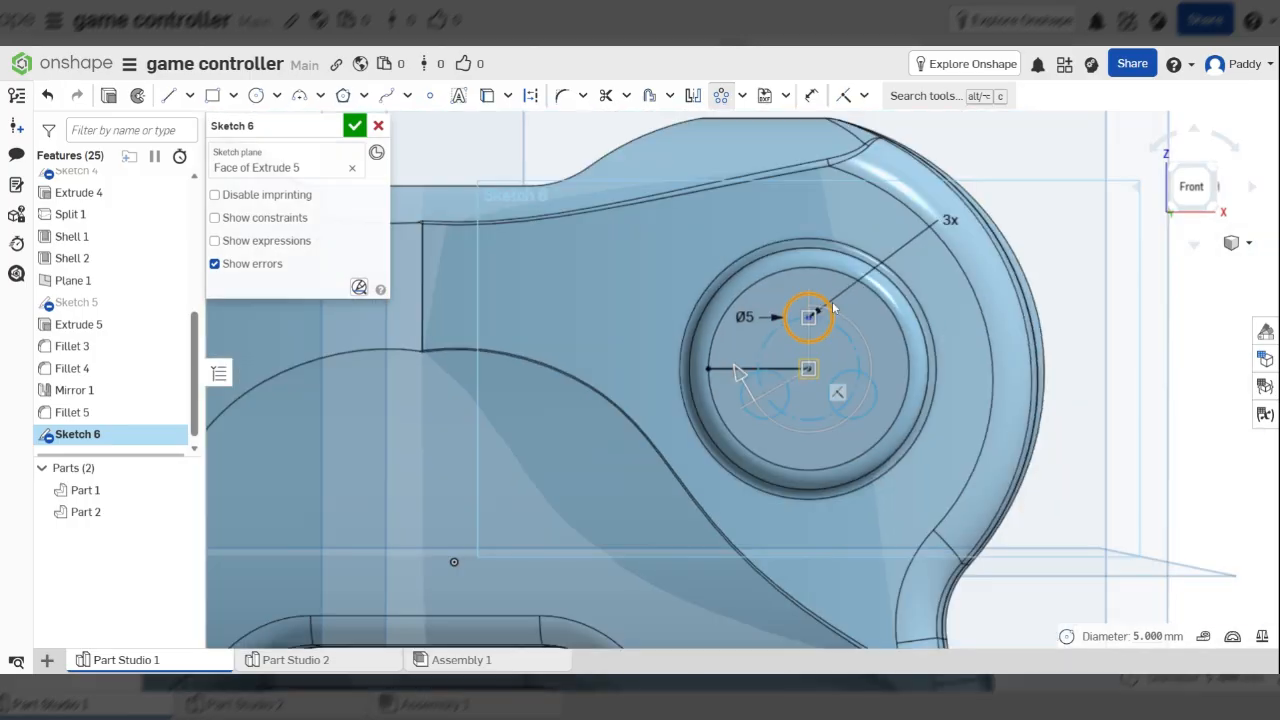
scroll(833, 309, "up", 2)
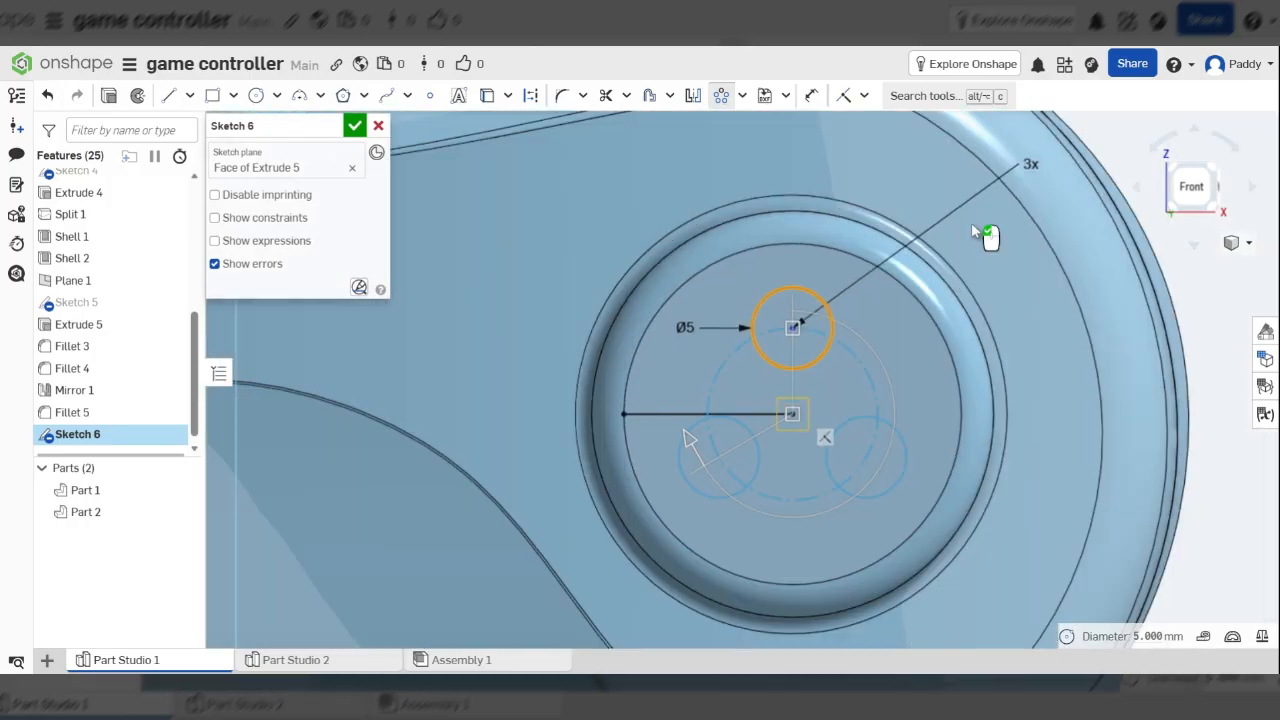
left_click(1031, 165)
type("4")
key("Return")
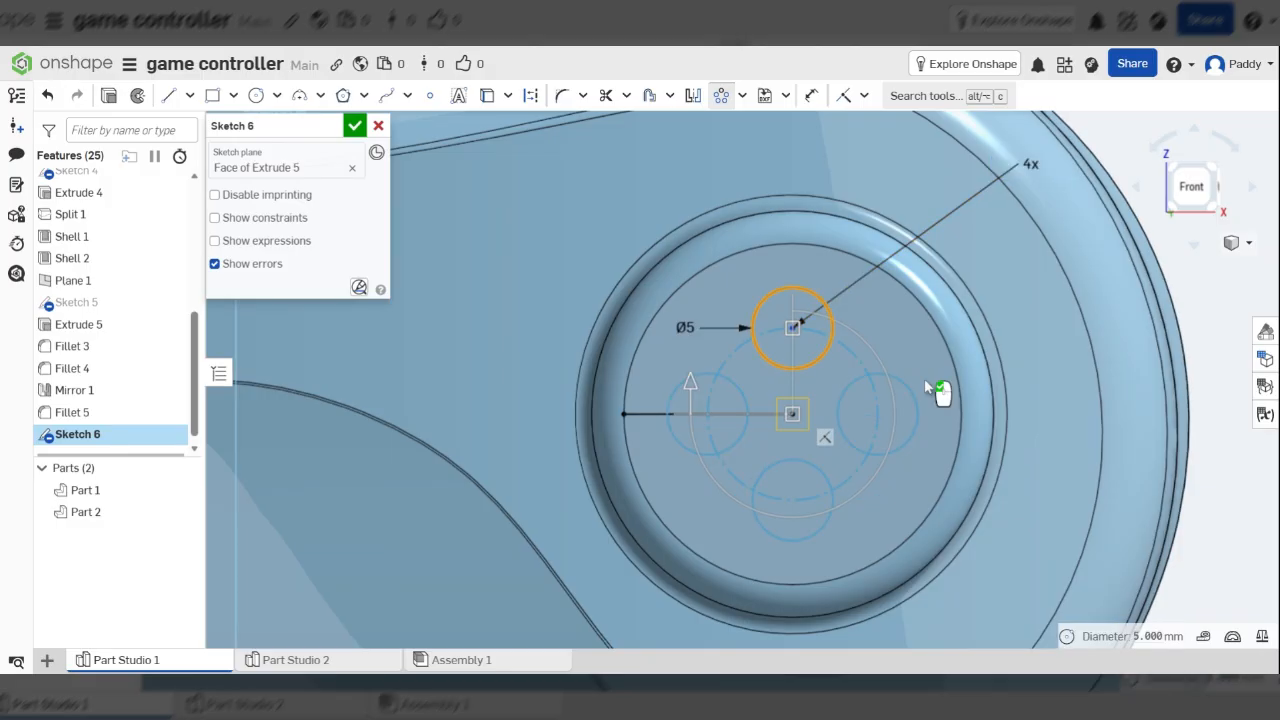
left_click(1203, 299)
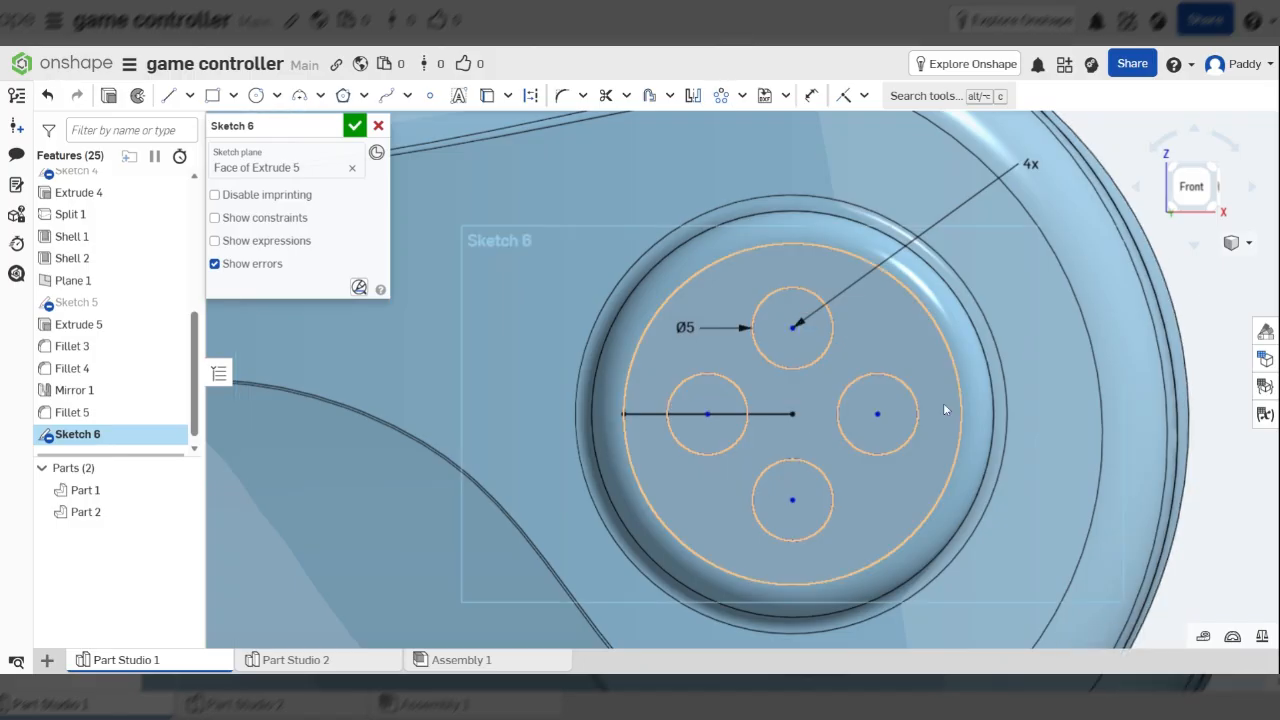
Trim away the horizontal helper line between the circles
key("m")
mouse_move(655, 440)
left_mouse_down()
mouse_move(644, 386)
mouse_move(709, 424)
mouse_move(768, 397)
left_mouse_up()
left_click(768, 412)
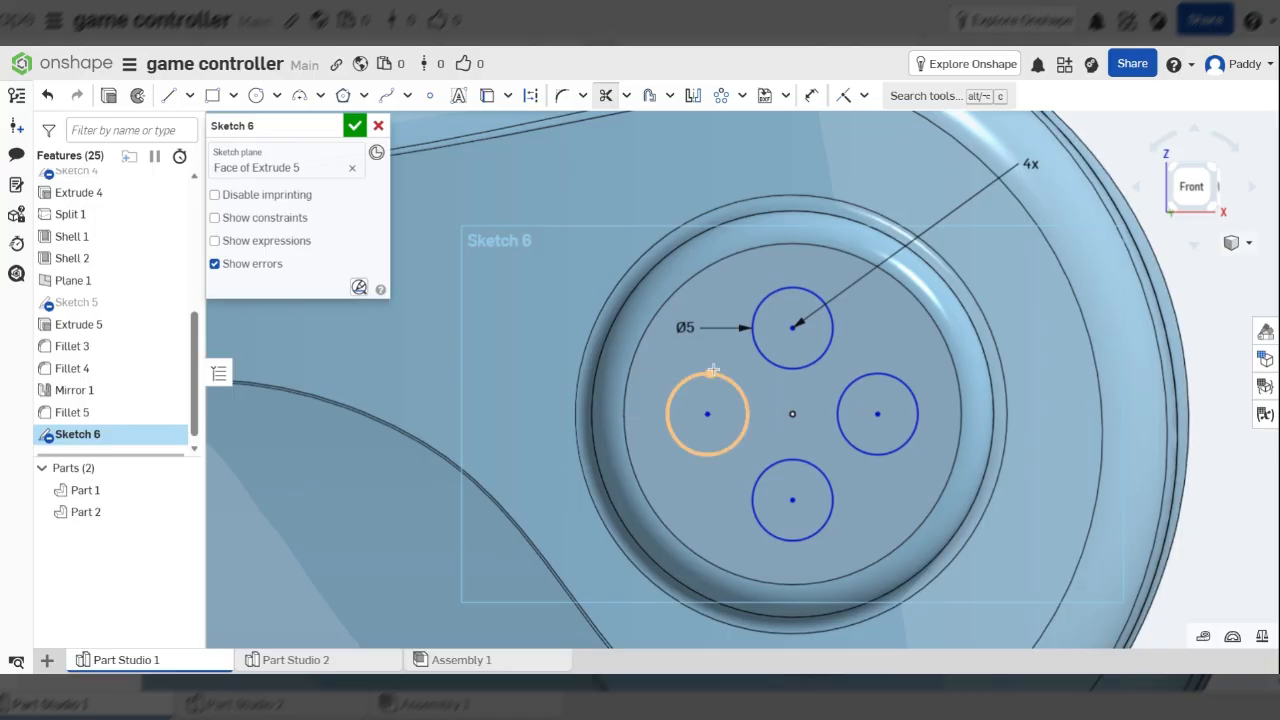
scroll(712, 370, "down", 3)
Accept Sketch 6 and extrude its four Ø5 circles 2.5 mm as separate new parts
left_click(355, 125)
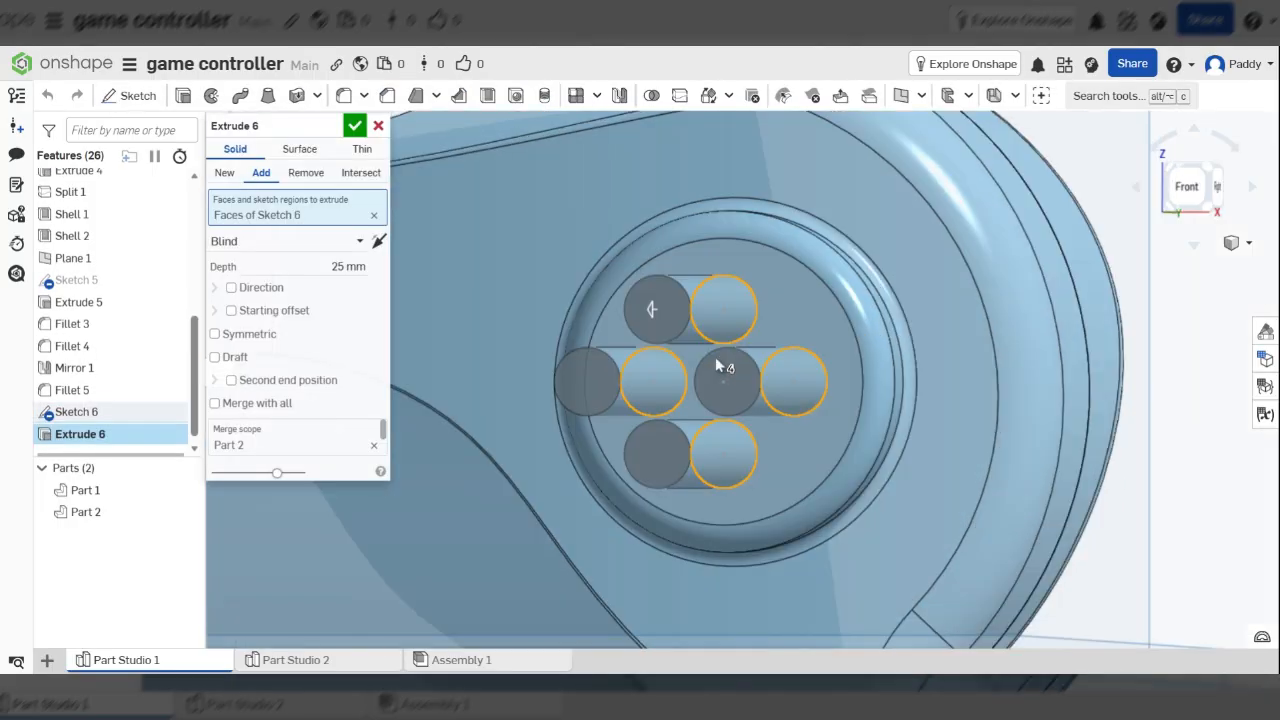
key("Left")
key("Left")
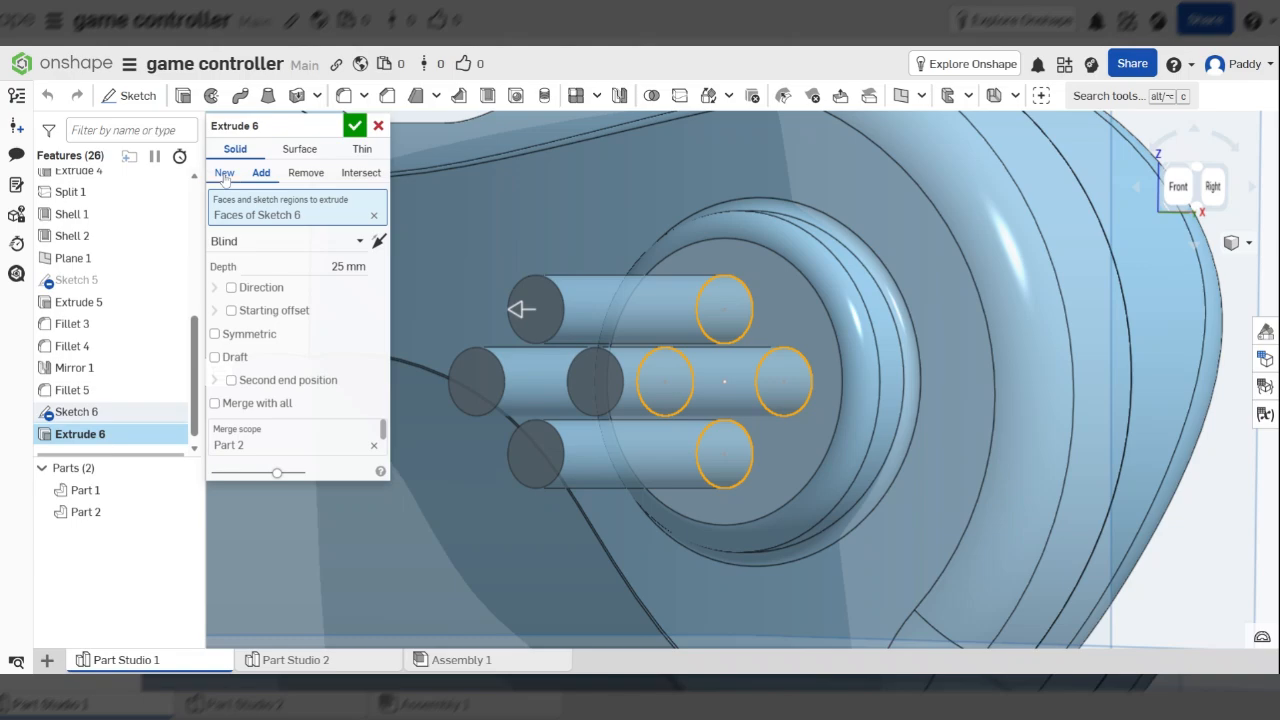
left_click(224, 173)
left_click_drag(563, 324, 680, 338)
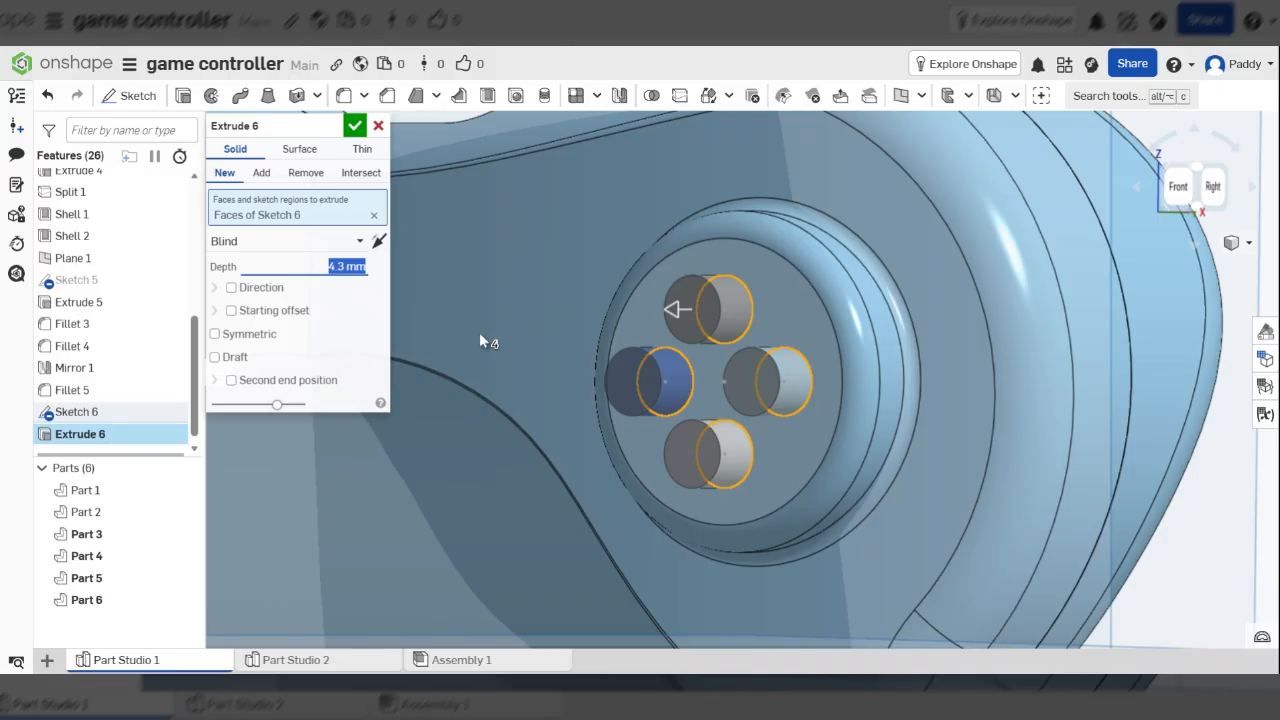
type("2")
key("Tab")
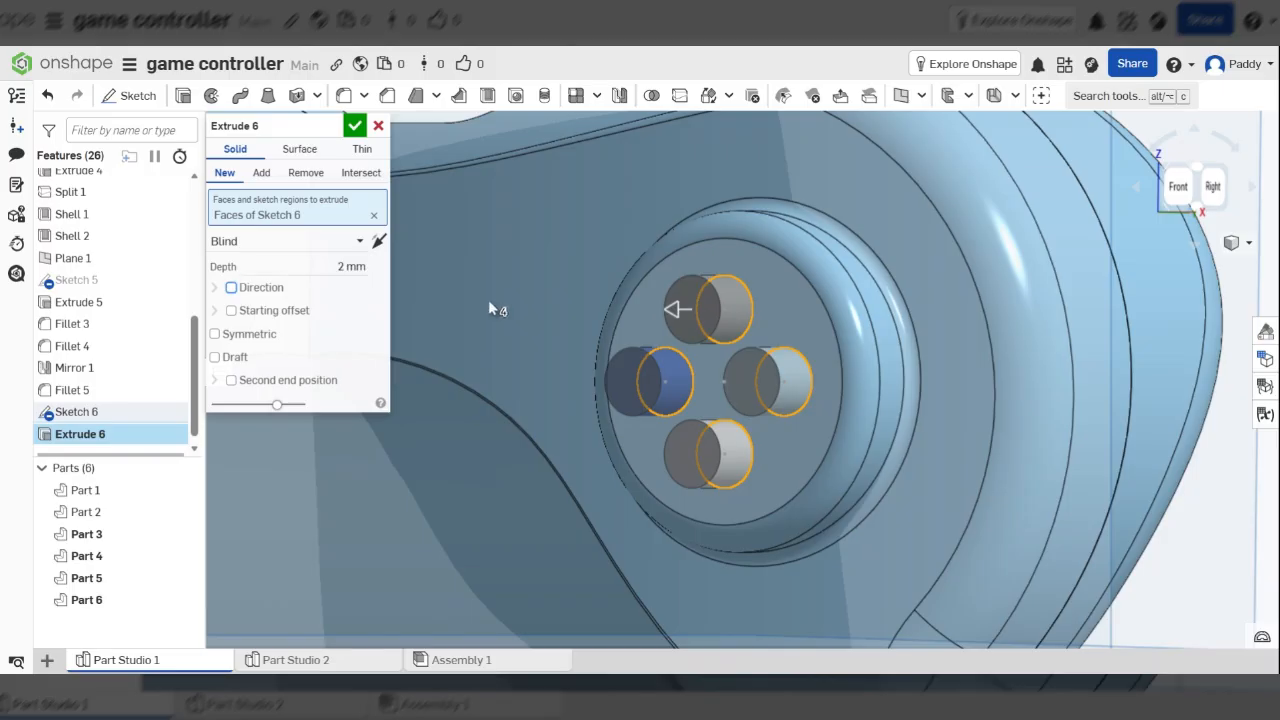
left_click(352, 267)
type(".5")
key("Tab")
scroll(855, 348, "down", 3)
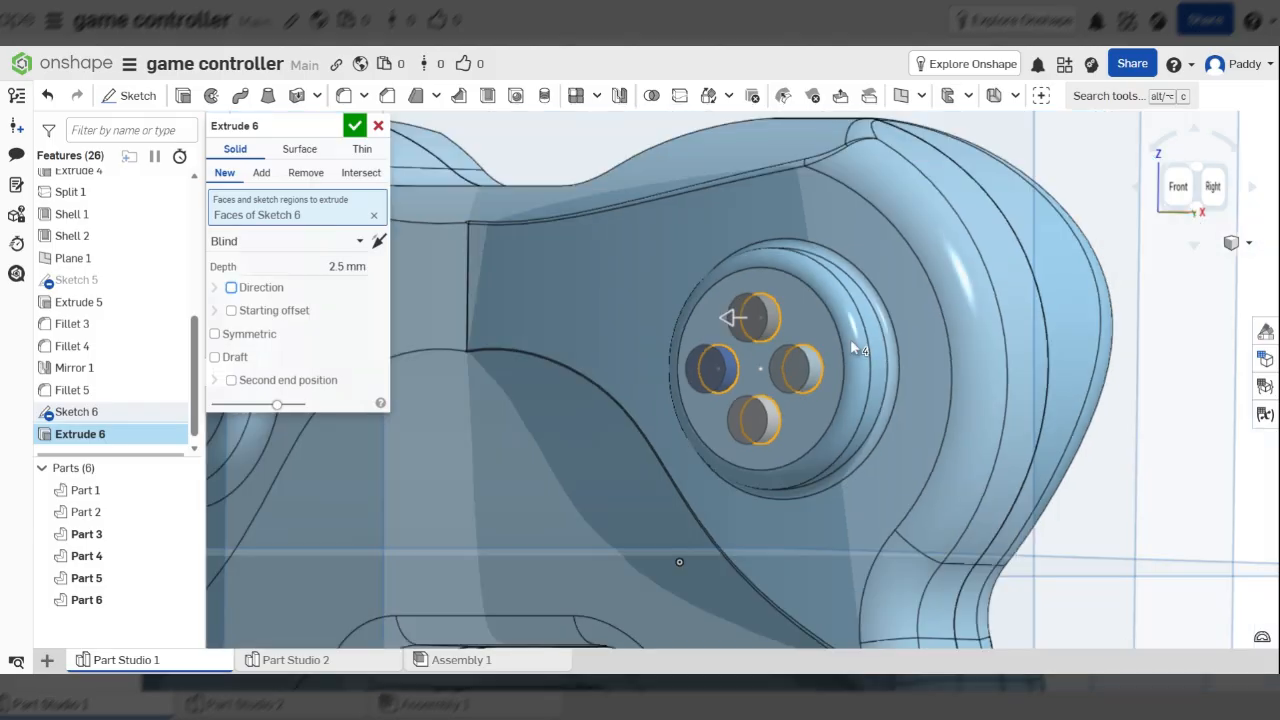
key("Left")
key("Left")
left_click(355, 126)
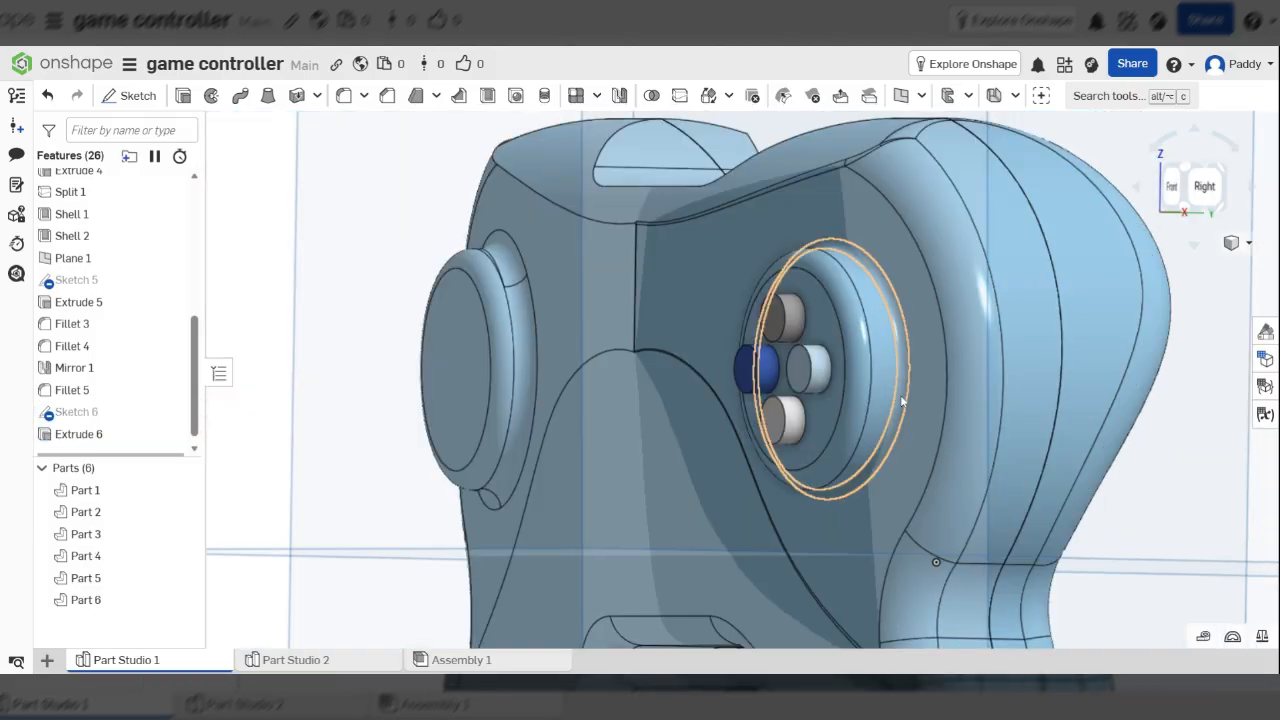
Fillet the top faces of the top, left, bottom and right buttons with a 1 mm radius
right_click_drag(901, 401, 1045, 424)
key("shift+f")
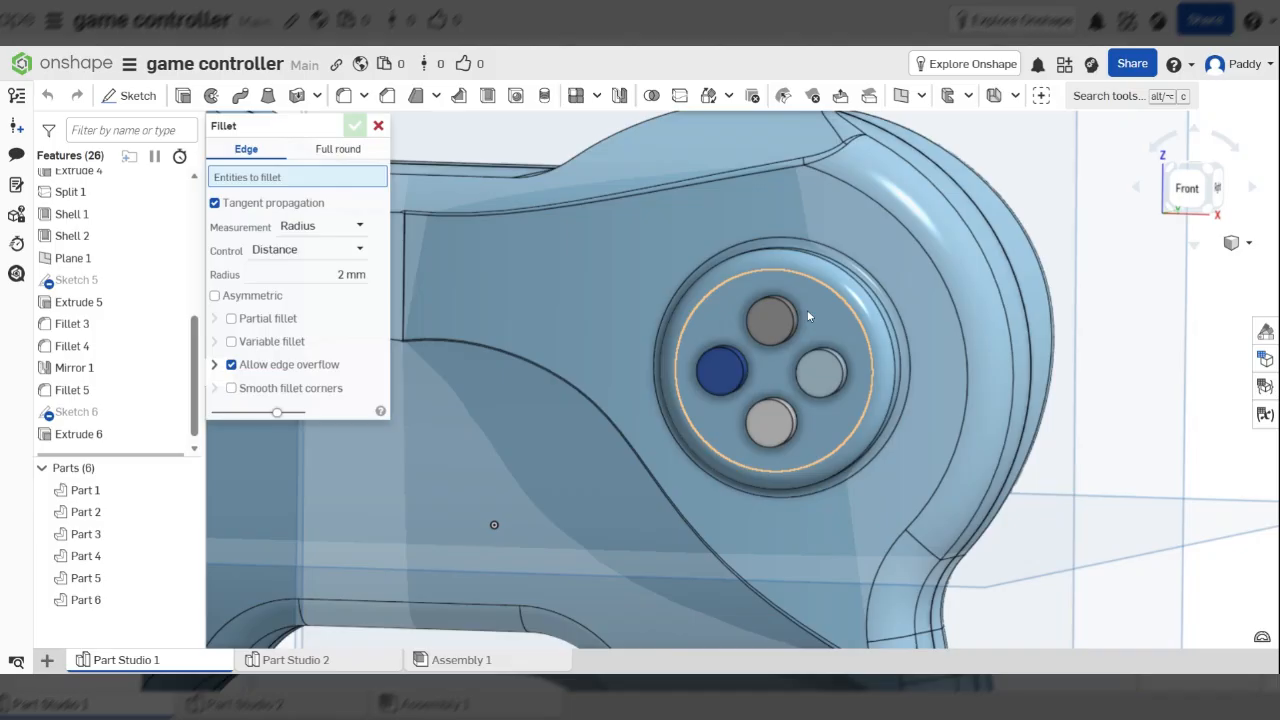
scroll(809, 316, "up", 5)
left_click(687, 342)
left_click(588, 440)
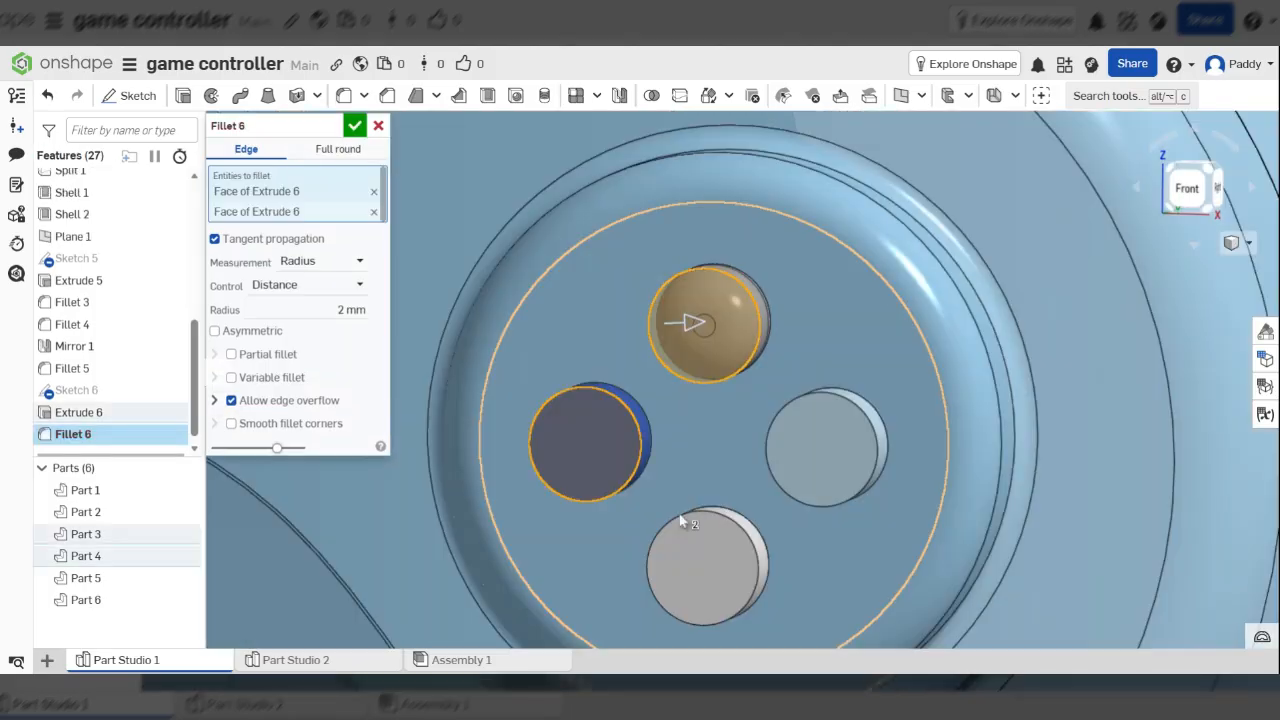
left_click(682, 522)
left_click(870, 444)
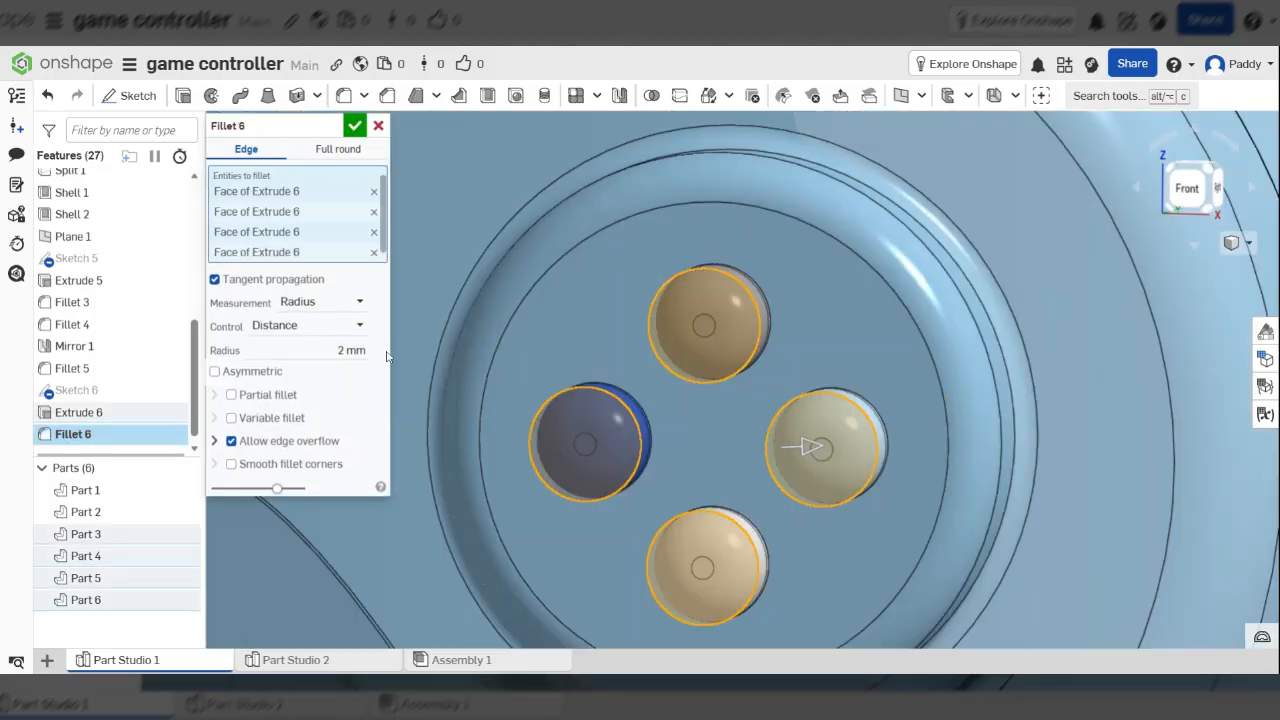
left_click(350, 350)
type("1")
key("Tab")
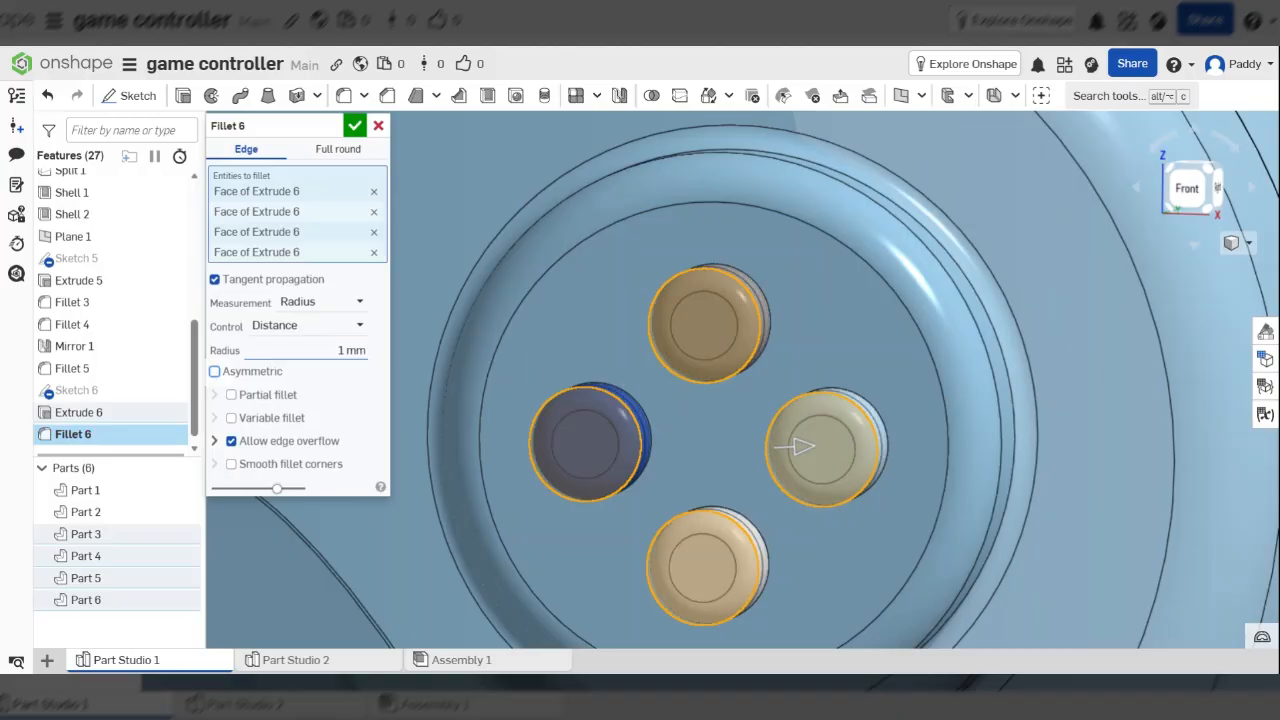
left_click(357, 130)
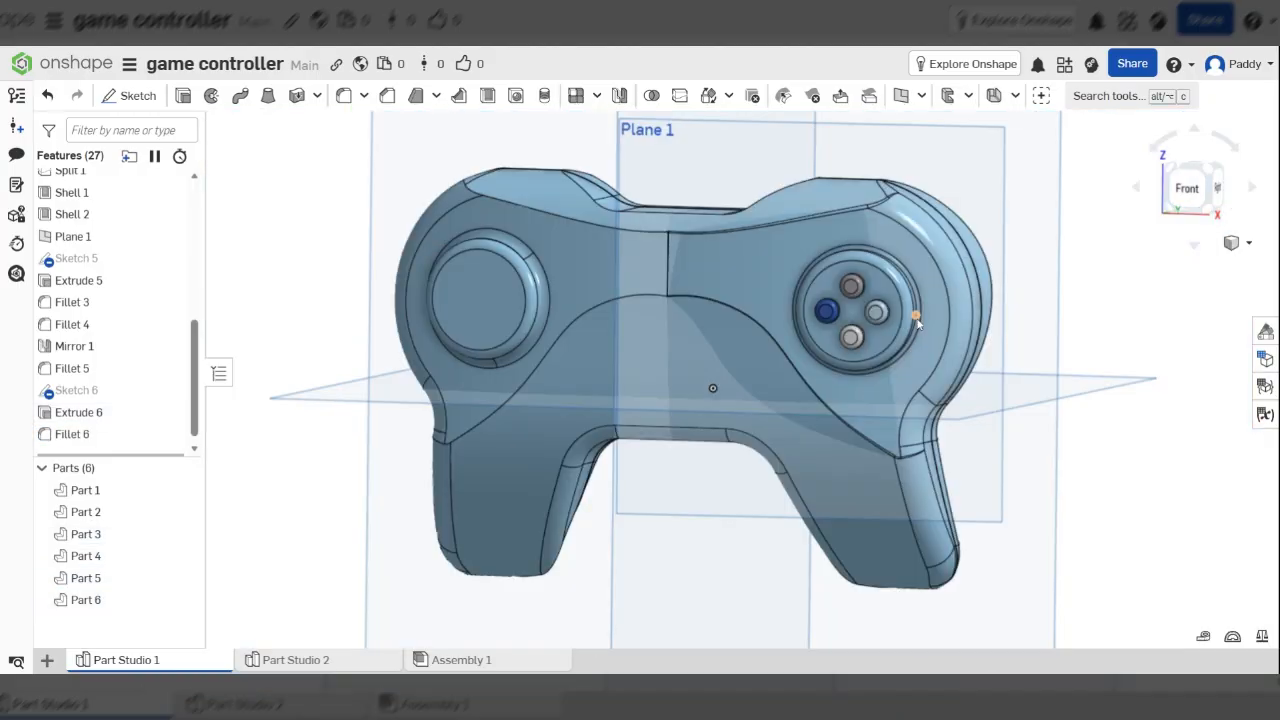
right_click_drag(917, 322, 862, 240)
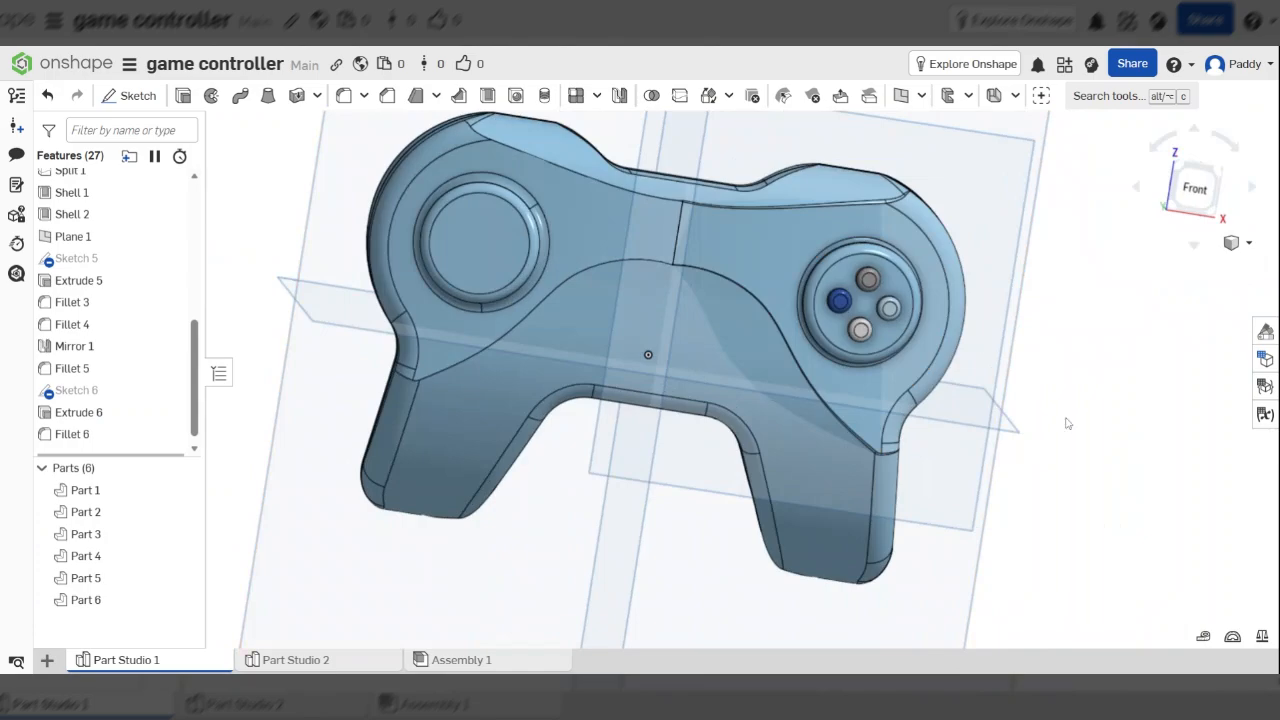
Start a new sketch on the left pad's round face, viewed straight on
left_click(487, 247)
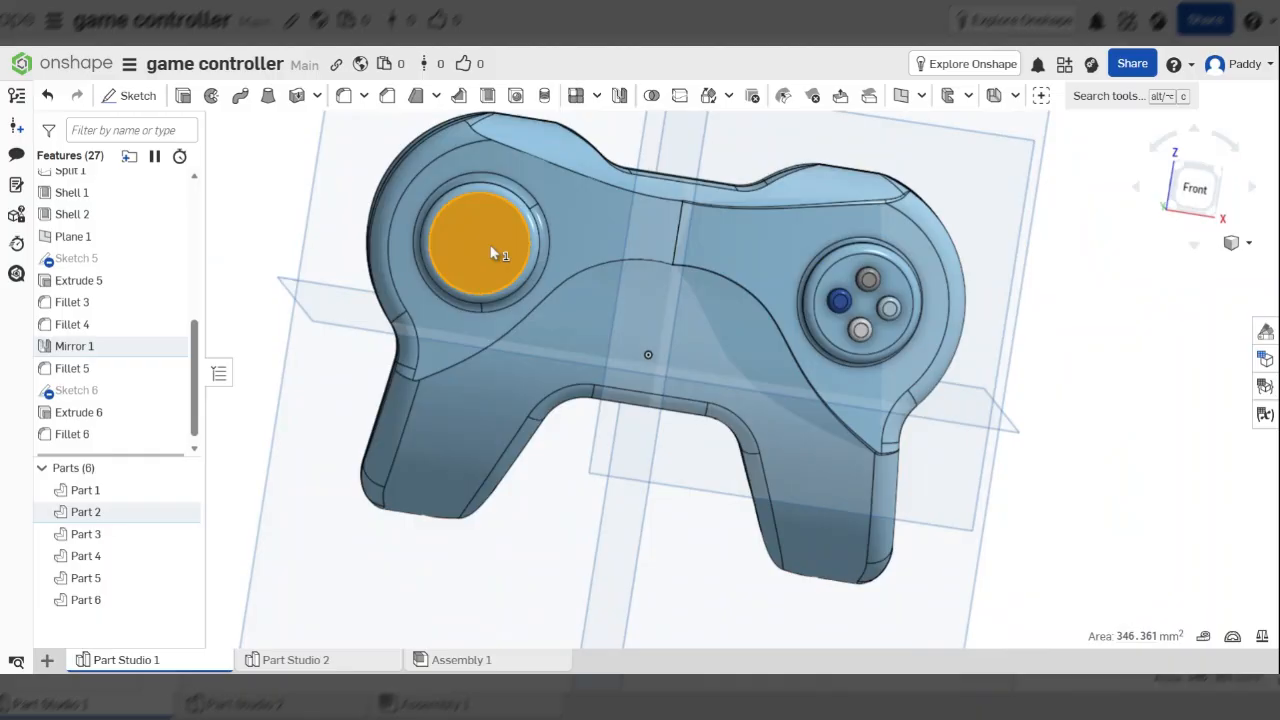
key("n")
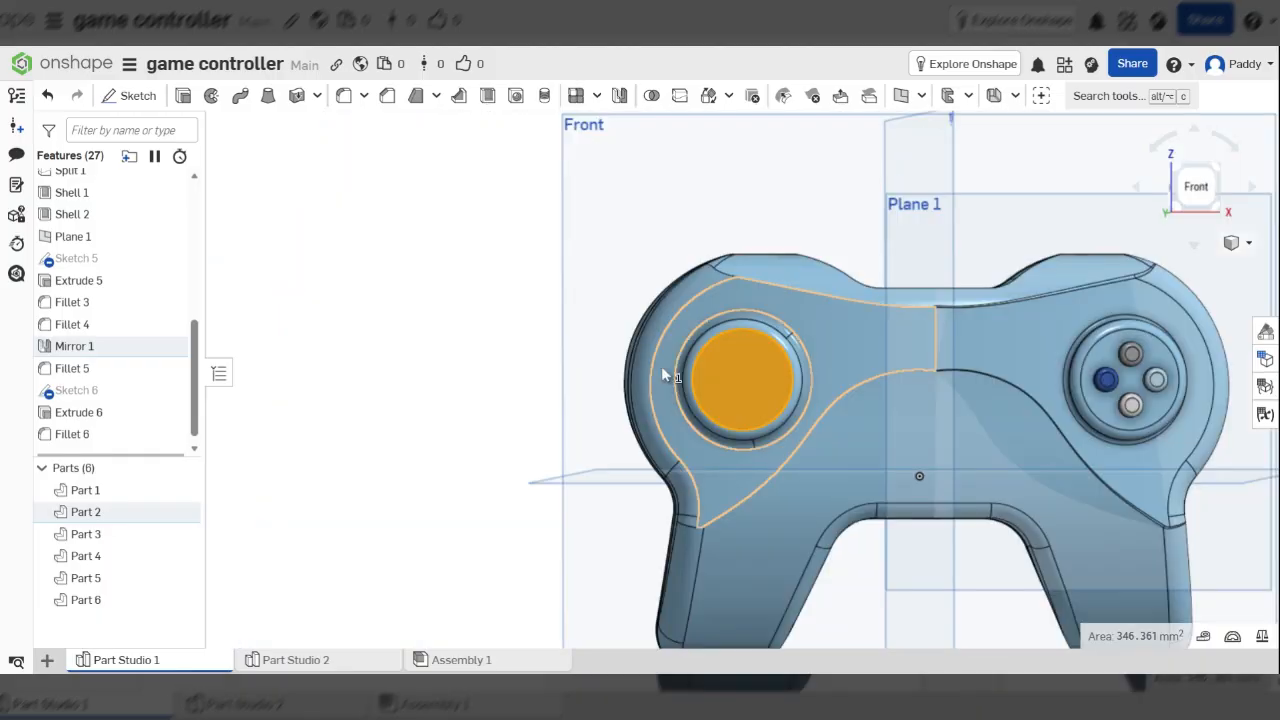
scroll(661, 366, "up", 5)
scroll(829, 311, "up", 2)
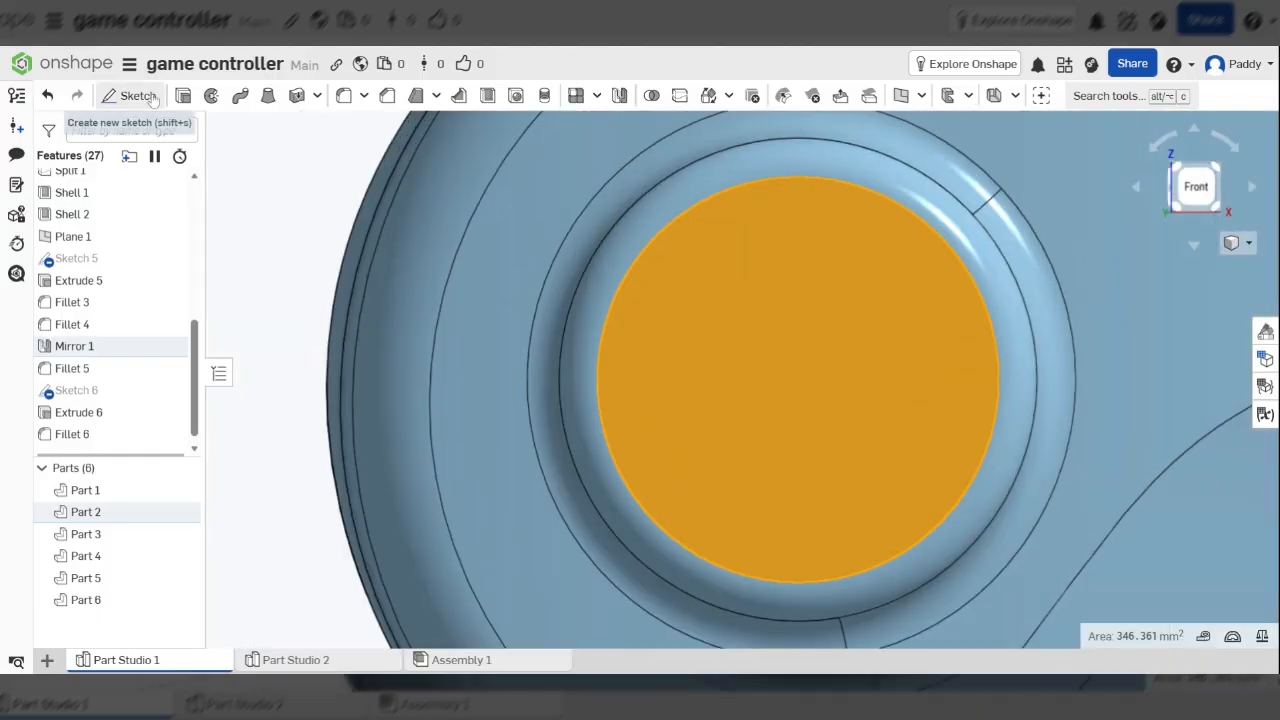
left_click(138, 96)
Draw a horizontal line from the pad centre and a closed four-sided outline above it
left_click(165, 97)
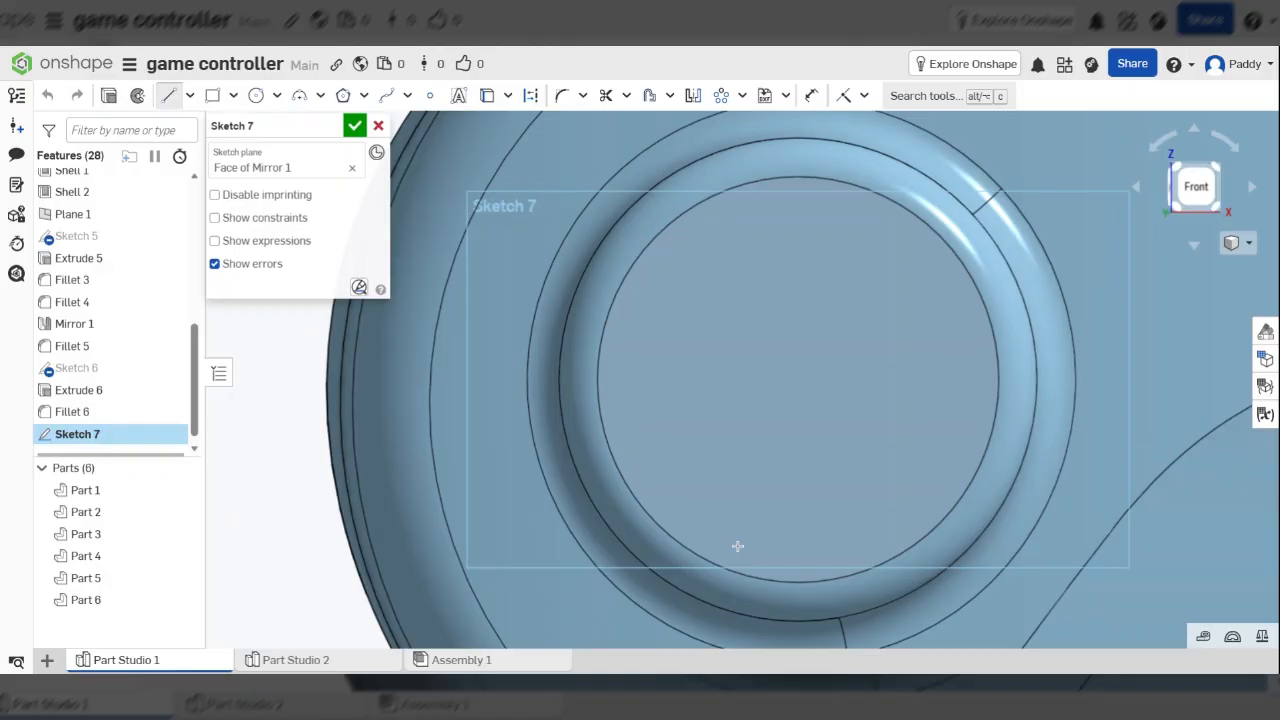
left_click(799, 379)
left_click(940, 379)
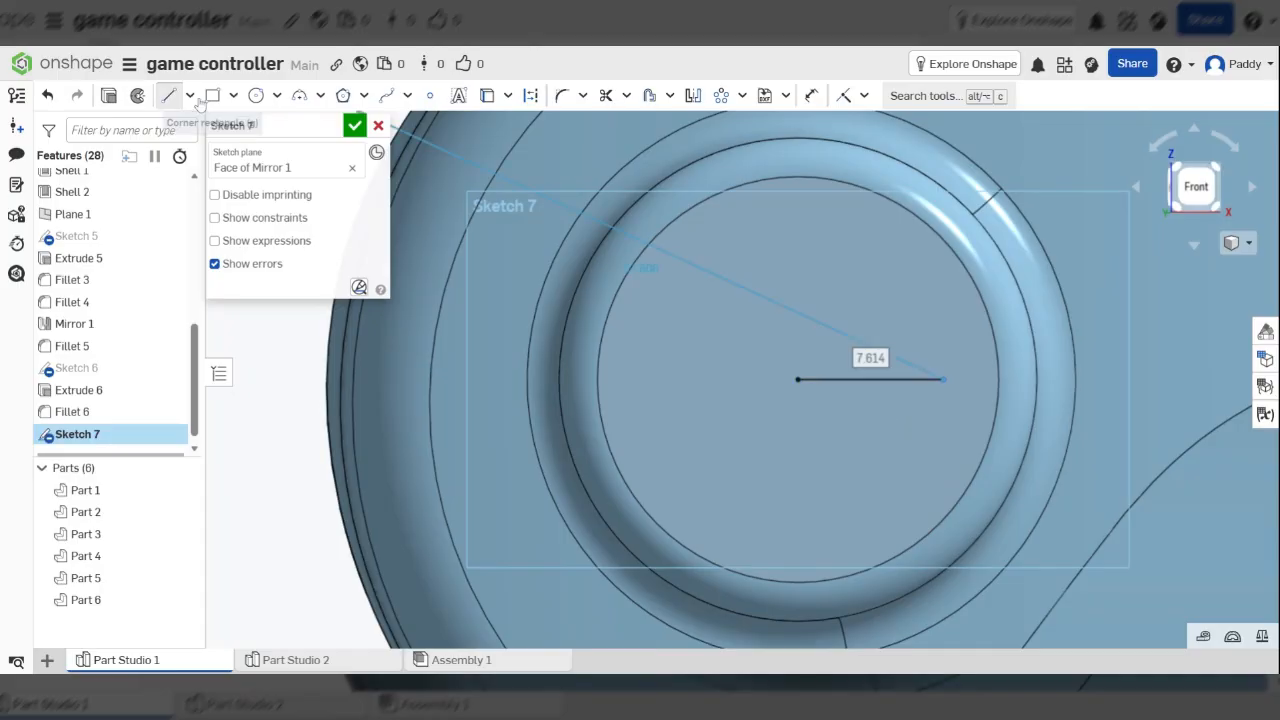
left_click(168, 96)
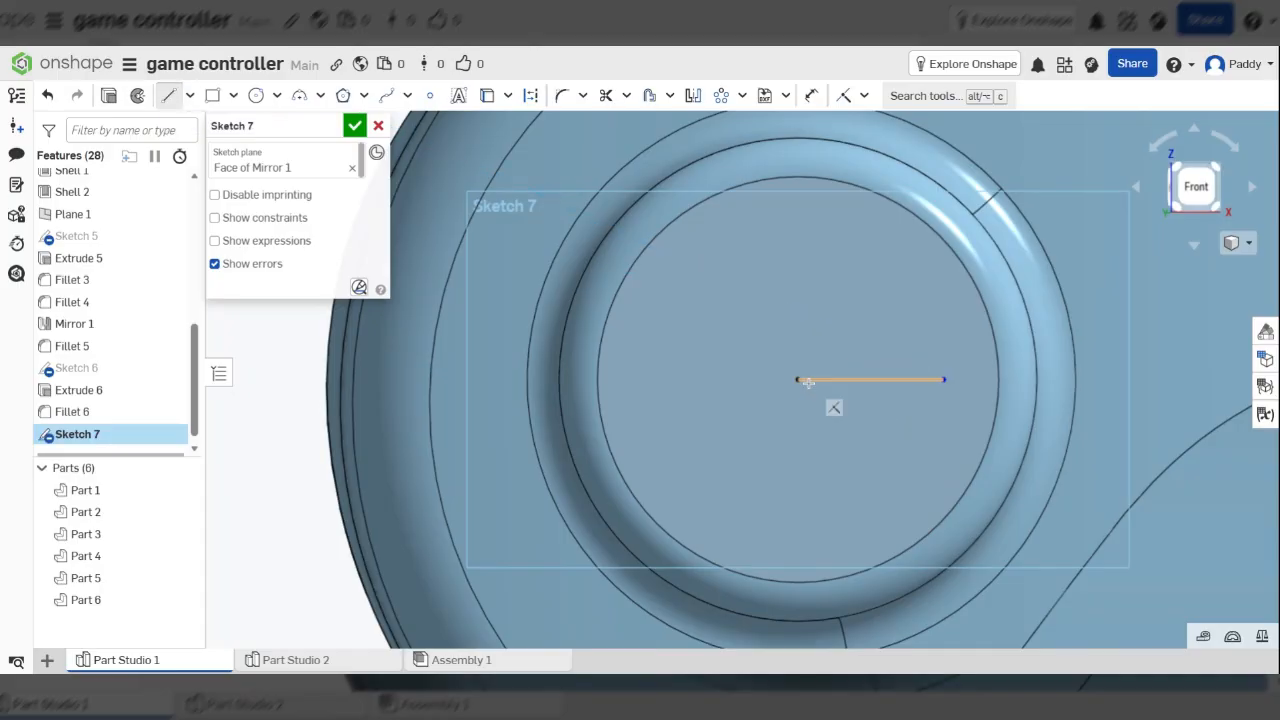
left_click(943, 380)
left_click(943, 323)
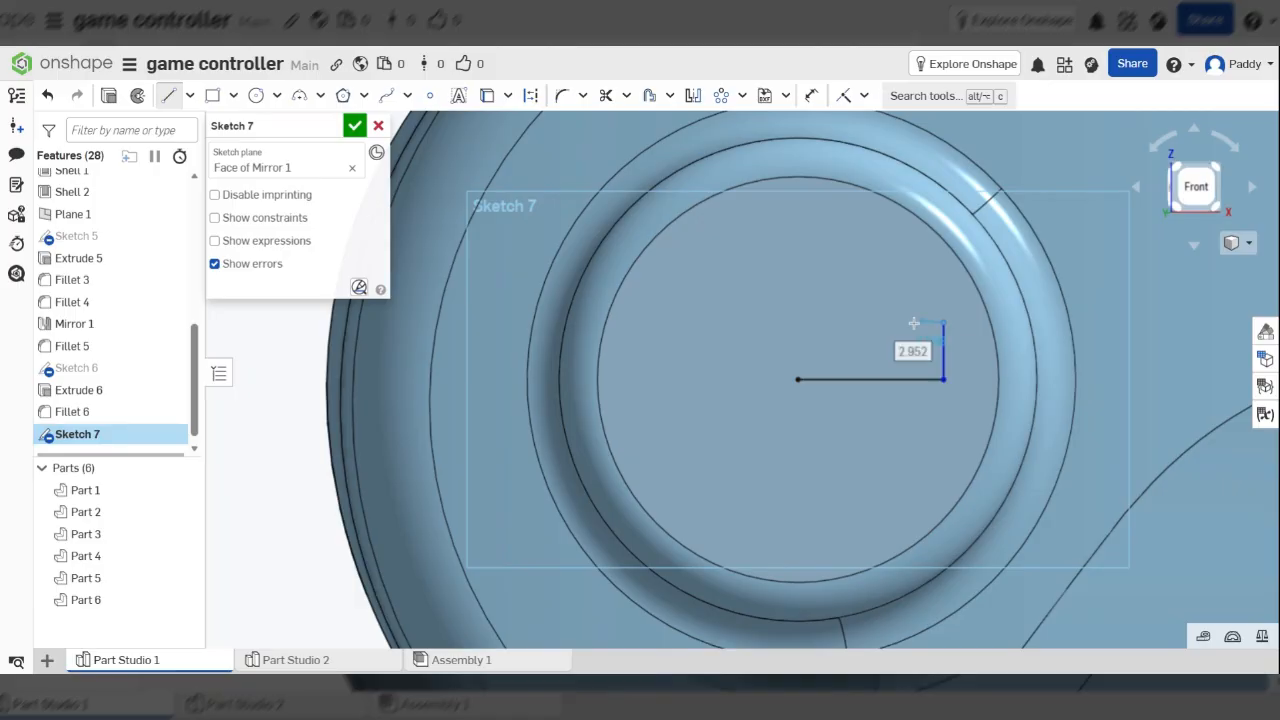
left_click(872, 324)
left_click(827, 377)
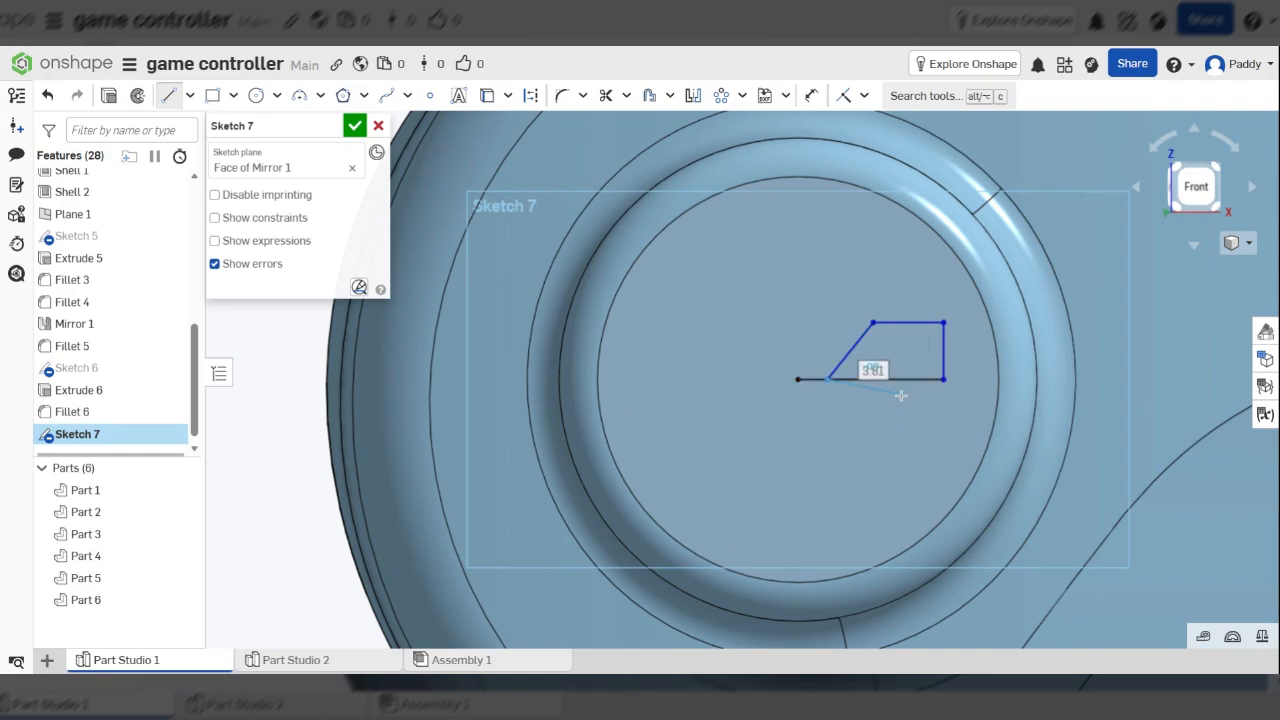
Dimension the outline's top line at 2.5 mm, then change that value to 2.6 mm
key("u")
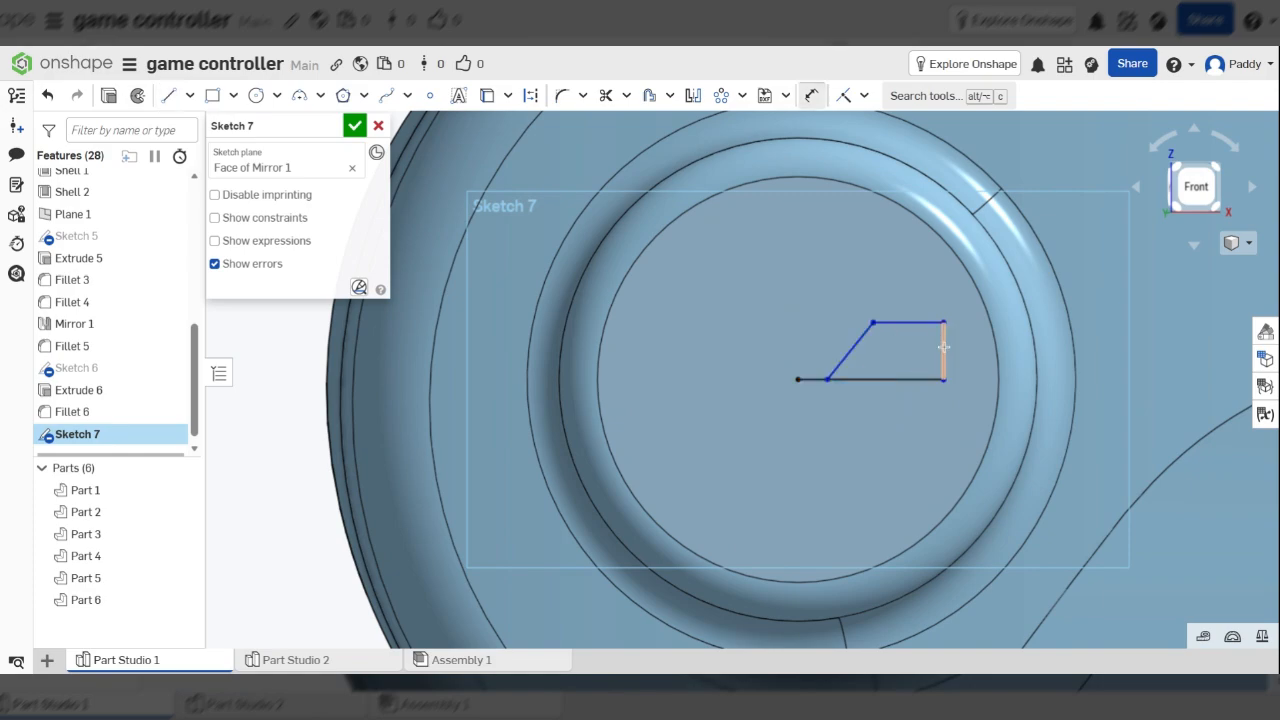
left_click(943, 347)
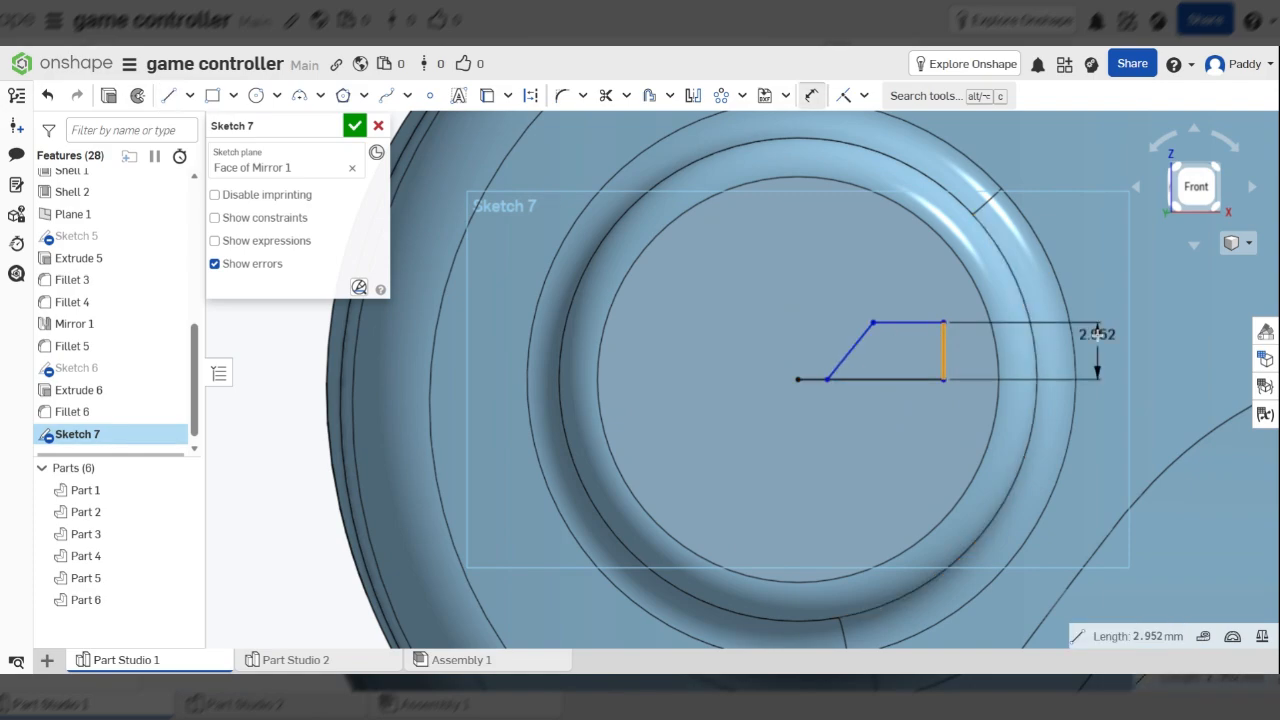
left_click(1097, 334)
type("2")
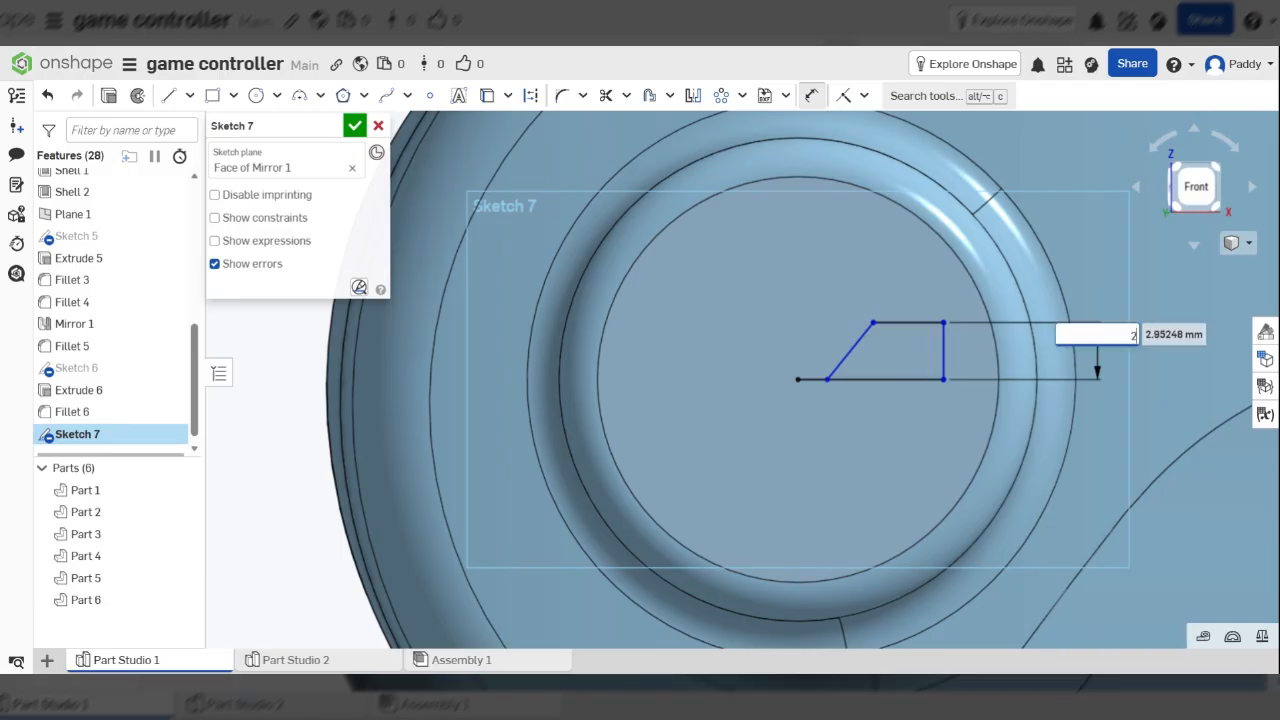
key("Escape")
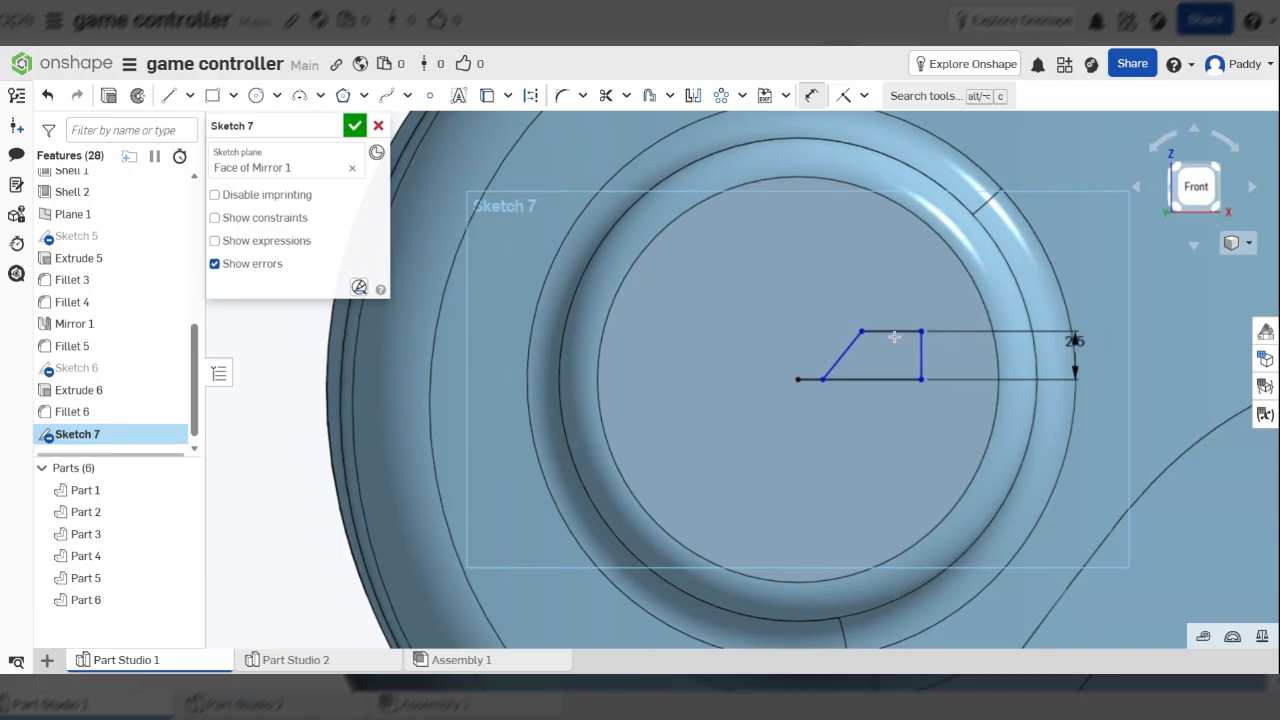
left_click(894, 333)
left_click(902, 236)
type("2.5")
key("Return")
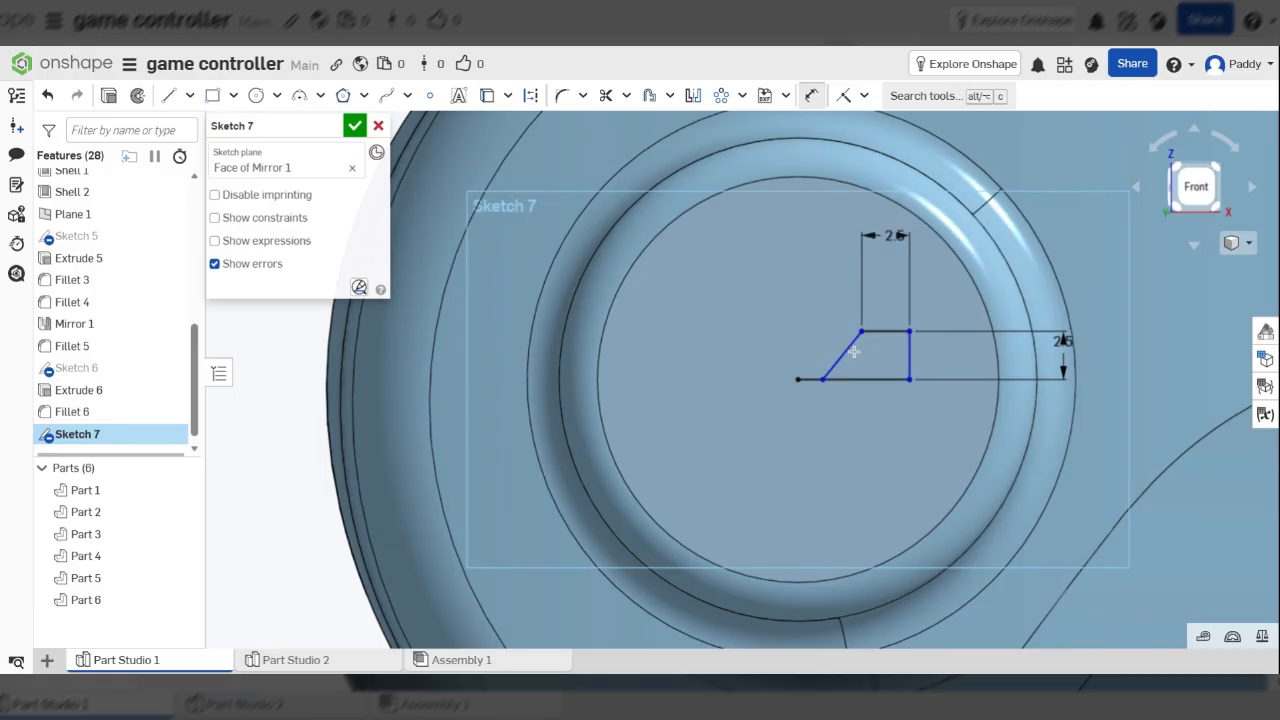
double_click(890, 231)
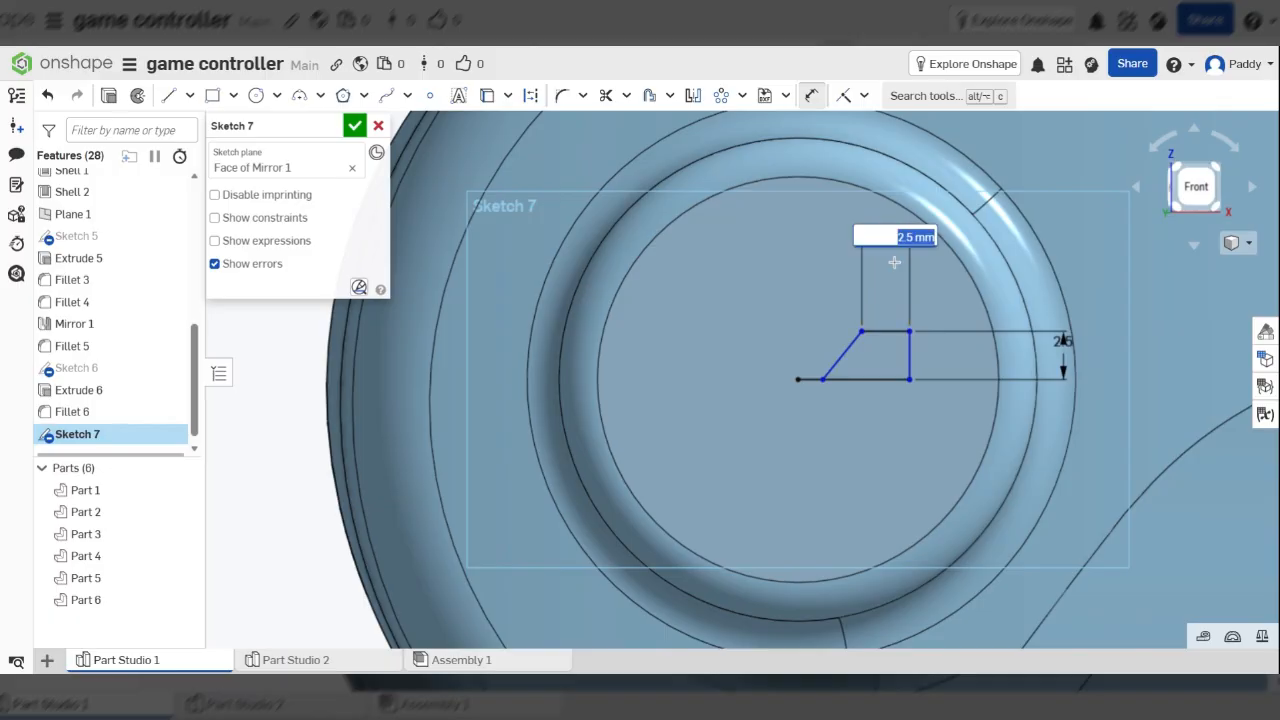
type("2.6")
key("Return")
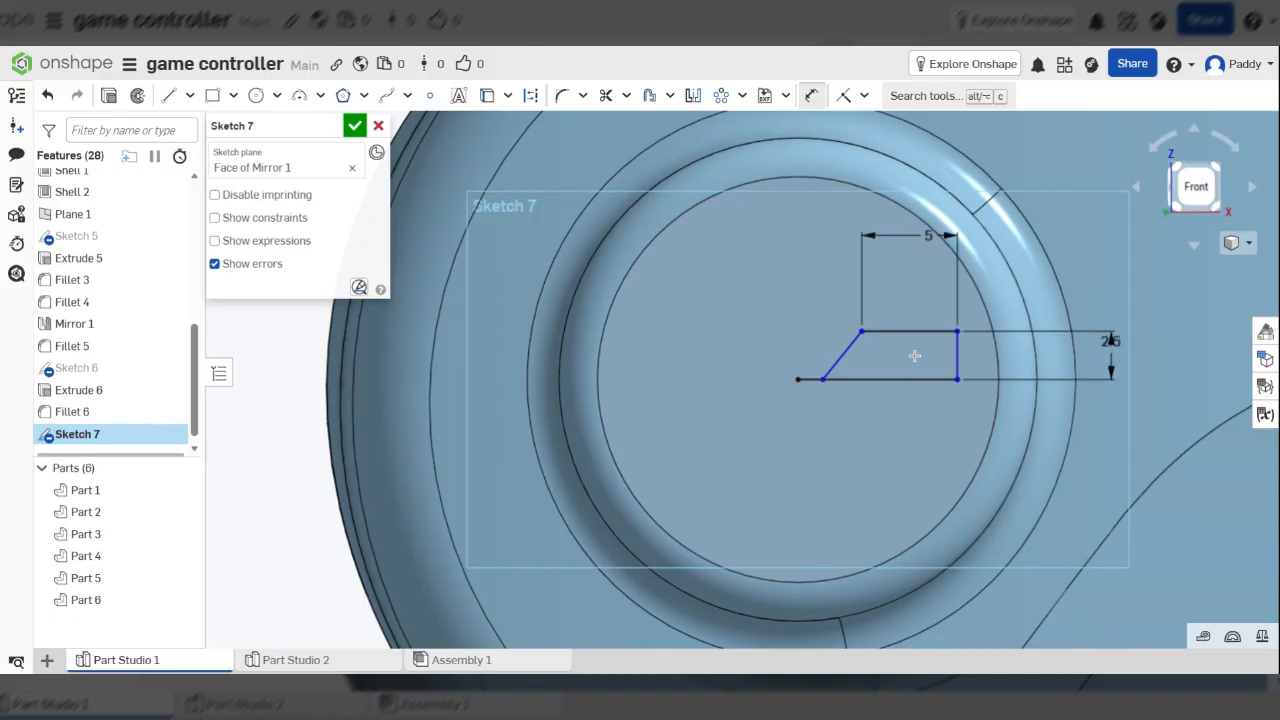
Add a 2.5 mm horizontal tip offset dimension and keep the top length at 5 mm
left_click(822, 379)
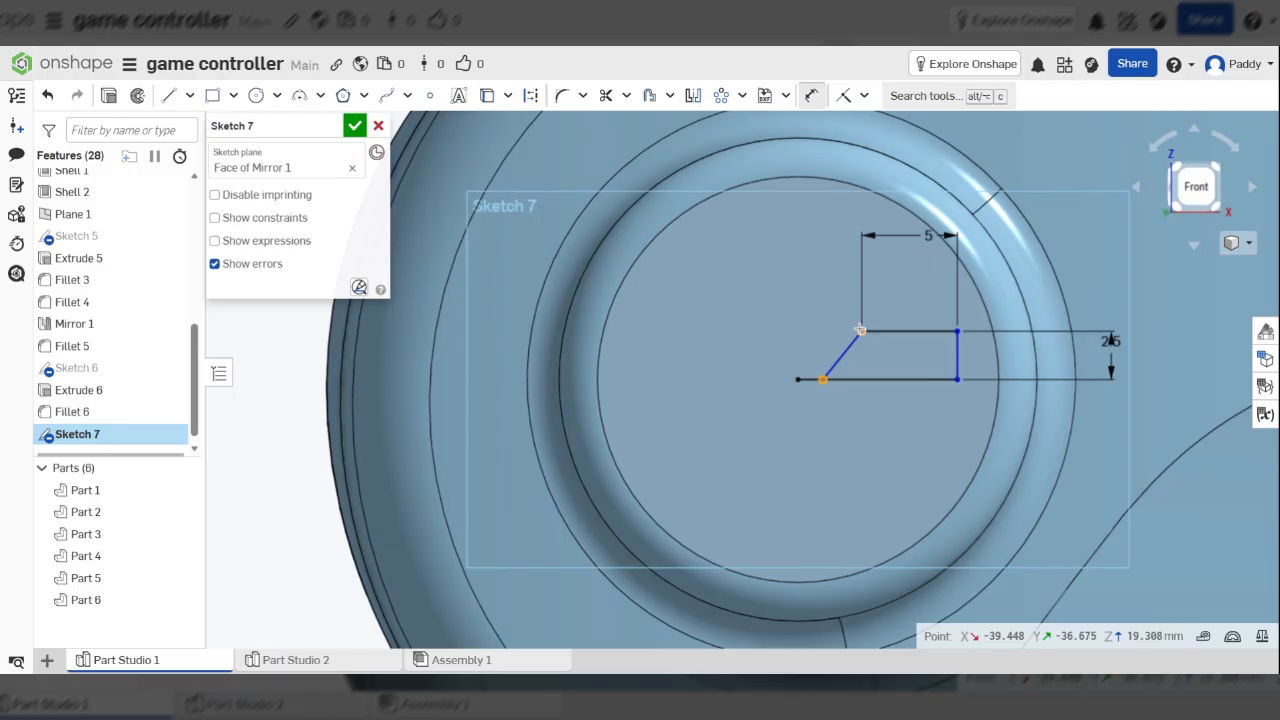
left_click(860, 330)
left_click(845, 235)
type("2.5")
key("Return")
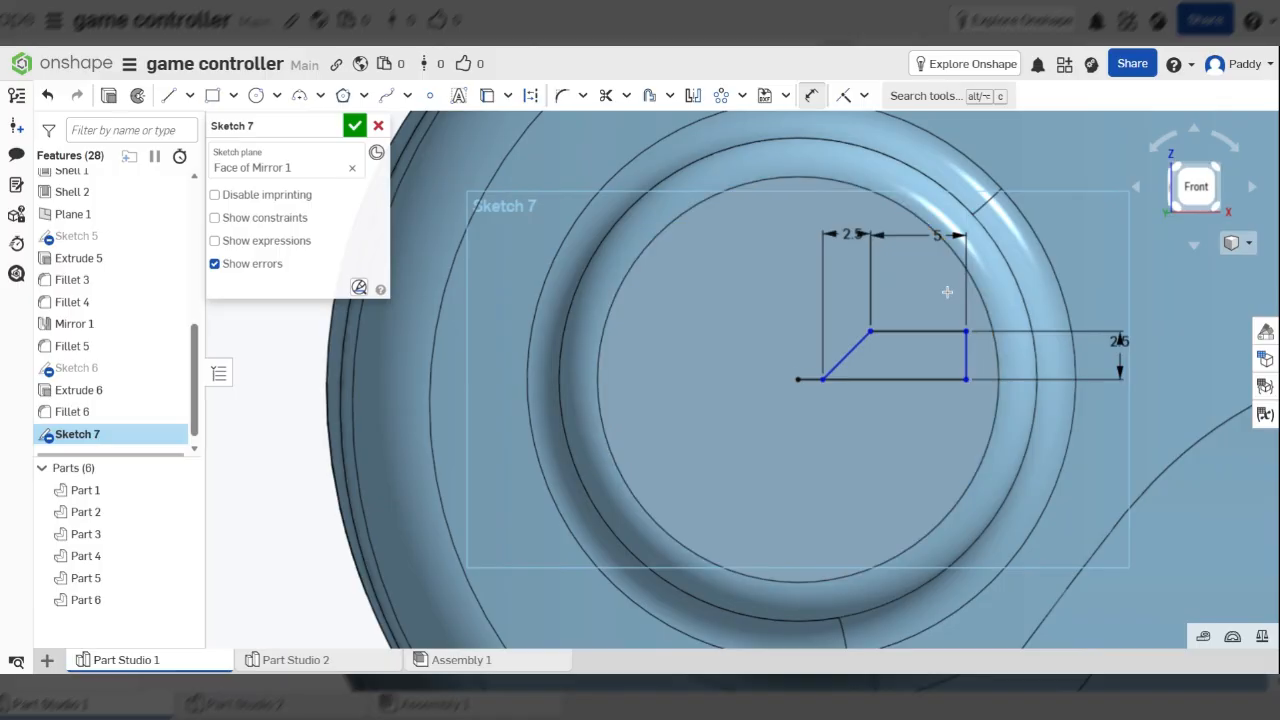
double_click(933, 238)
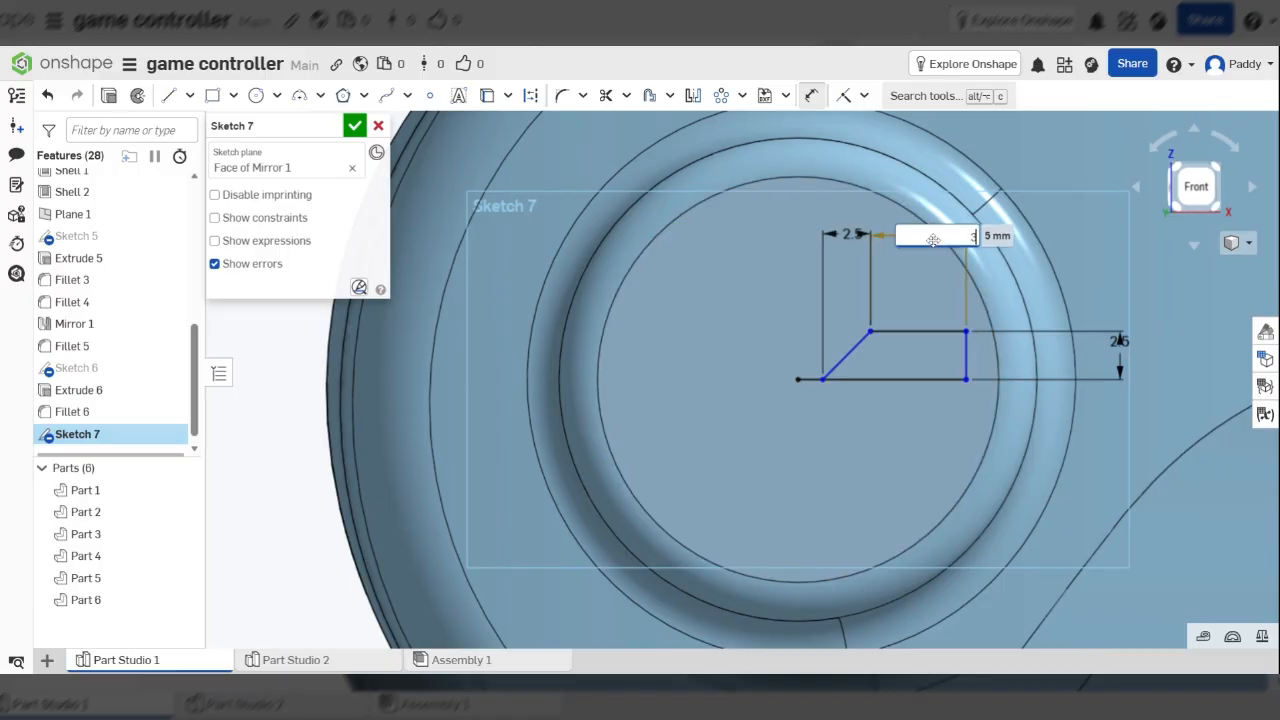
key("Return")
Mirror the arrow lines about the bottom line and trim the stub and inner centre line
left_click(691, 97)
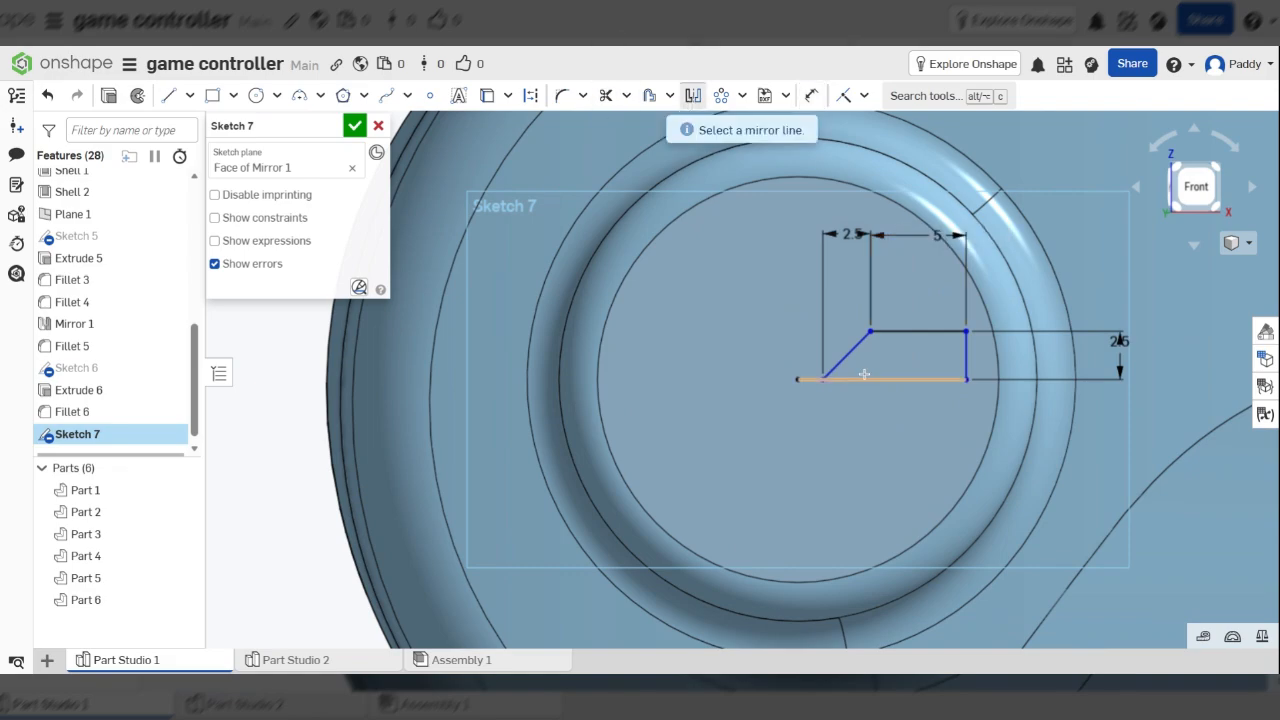
left_click(866, 376)
left_click_drag(768, 276, 980, 399)
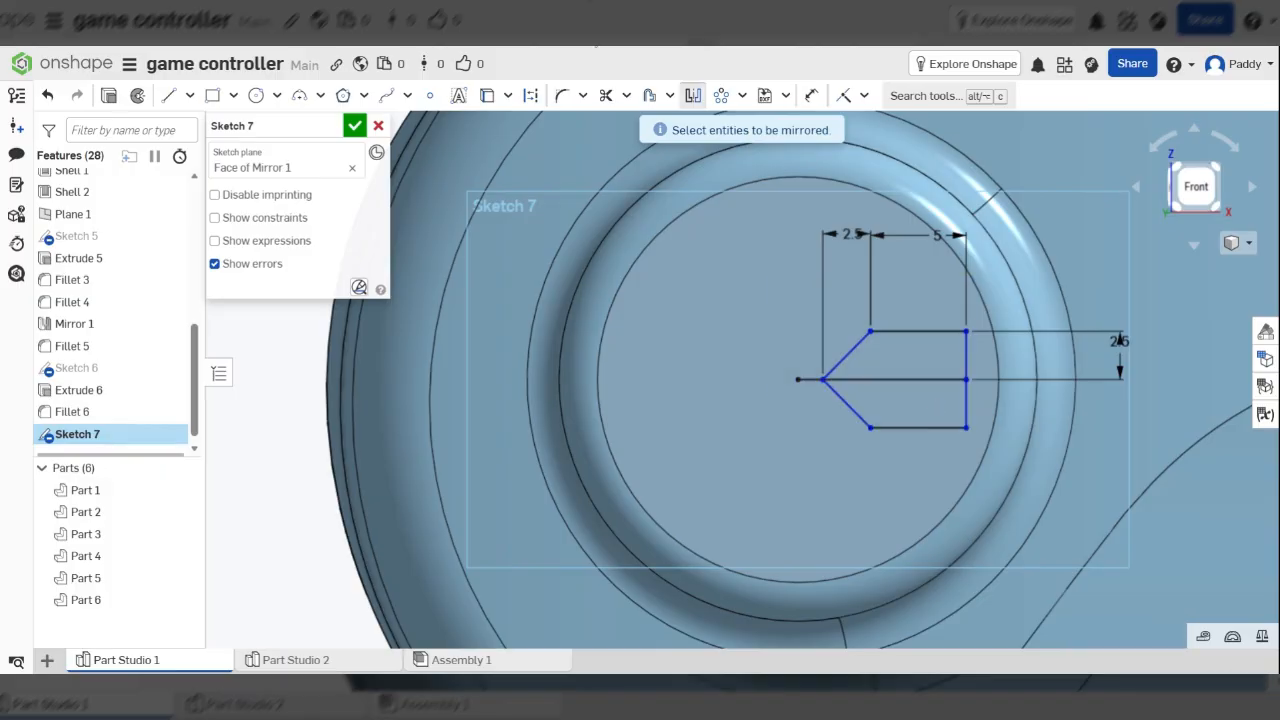
left_click(606, 95)
left_click_drag(793, 358, 800, 386)
left_click(907, 383)
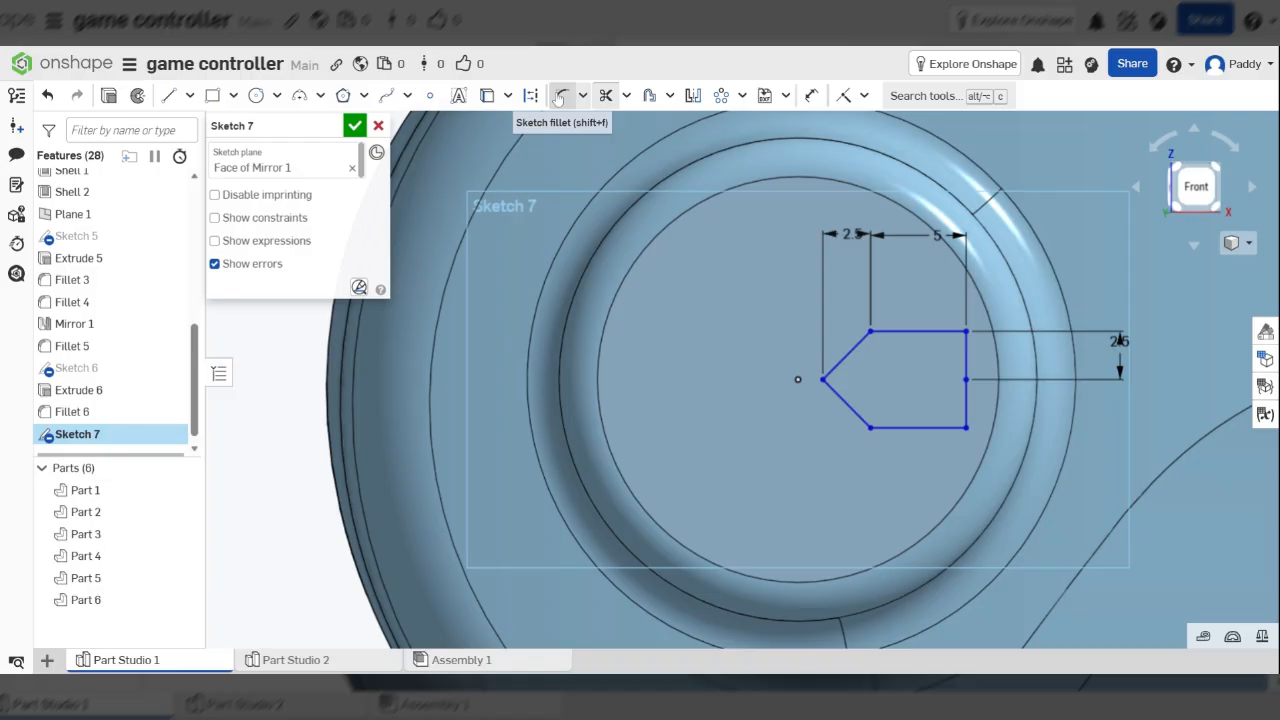
Fillet the arrow's tip and four outer corners with a 1 mm radius
left_click(560, 96)
left_click(828, 379)
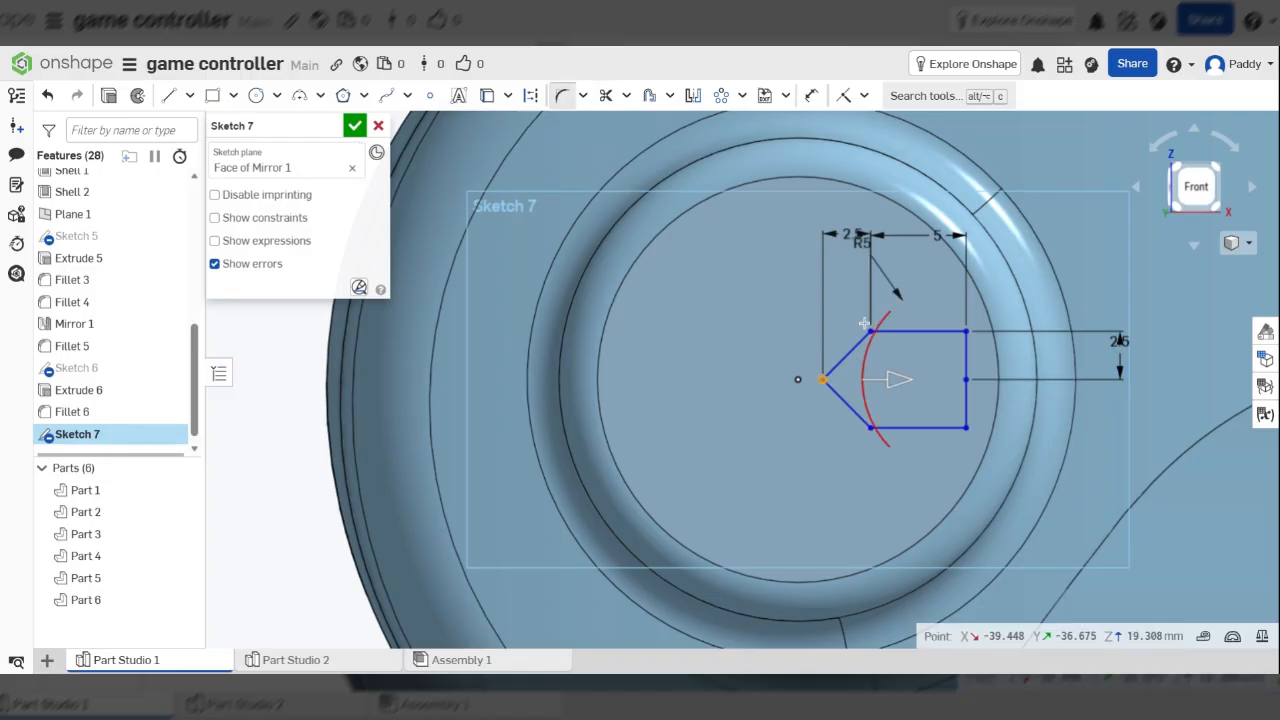
left_click(869, 329)
left_click(964, 331)
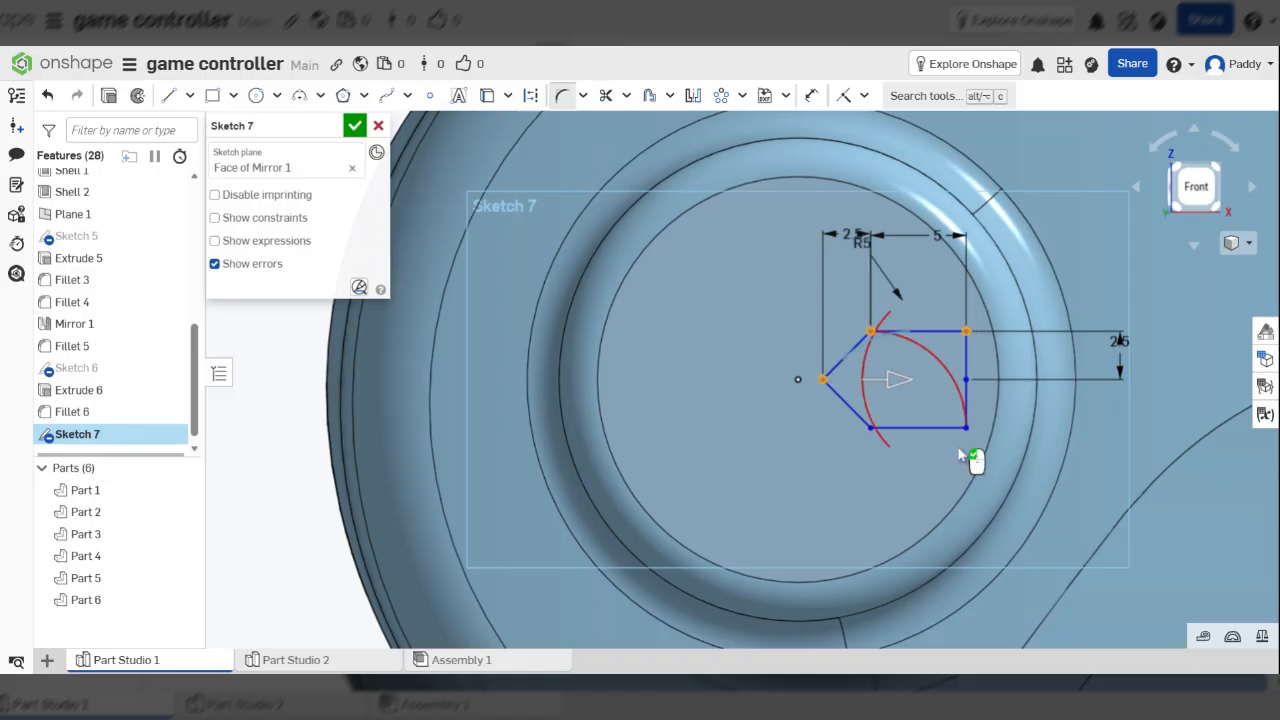
left_click(964, 428)
left_click(869, 426)
left_click_drag(860, 258, 737, 260)
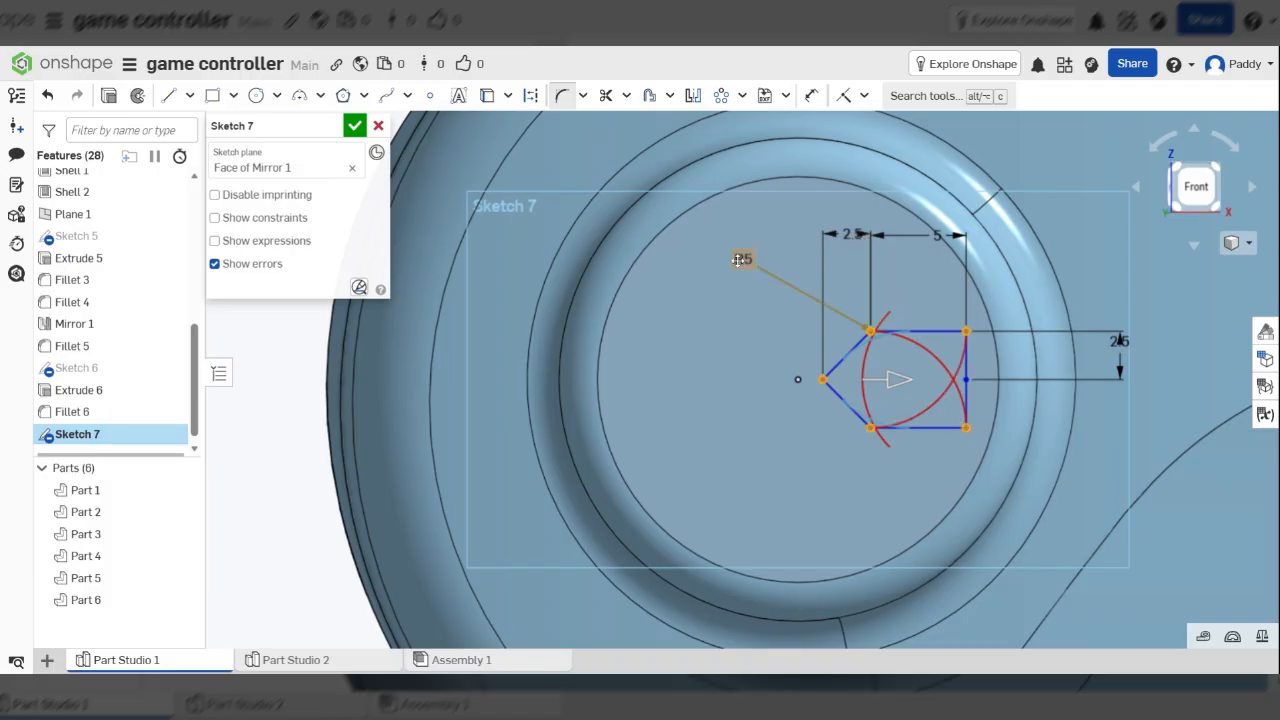
left_click(737, 260)
type("1")
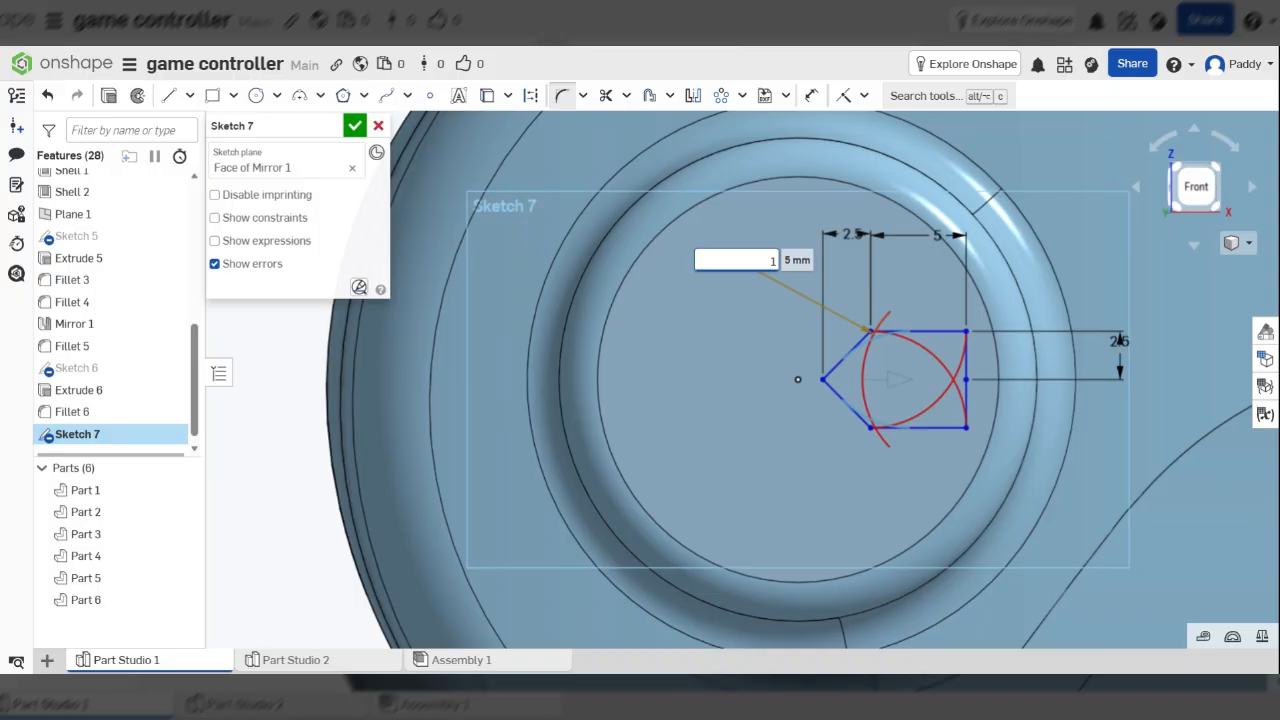
key("Return")
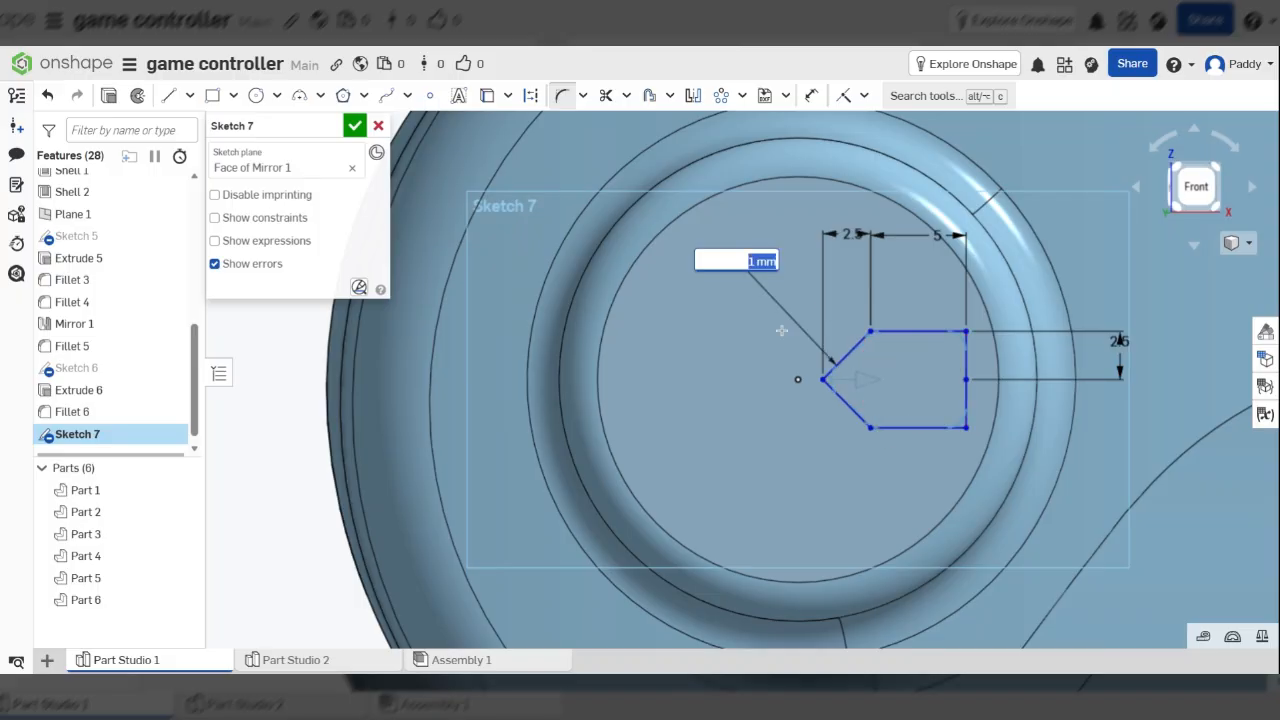
left_click(719, 341)
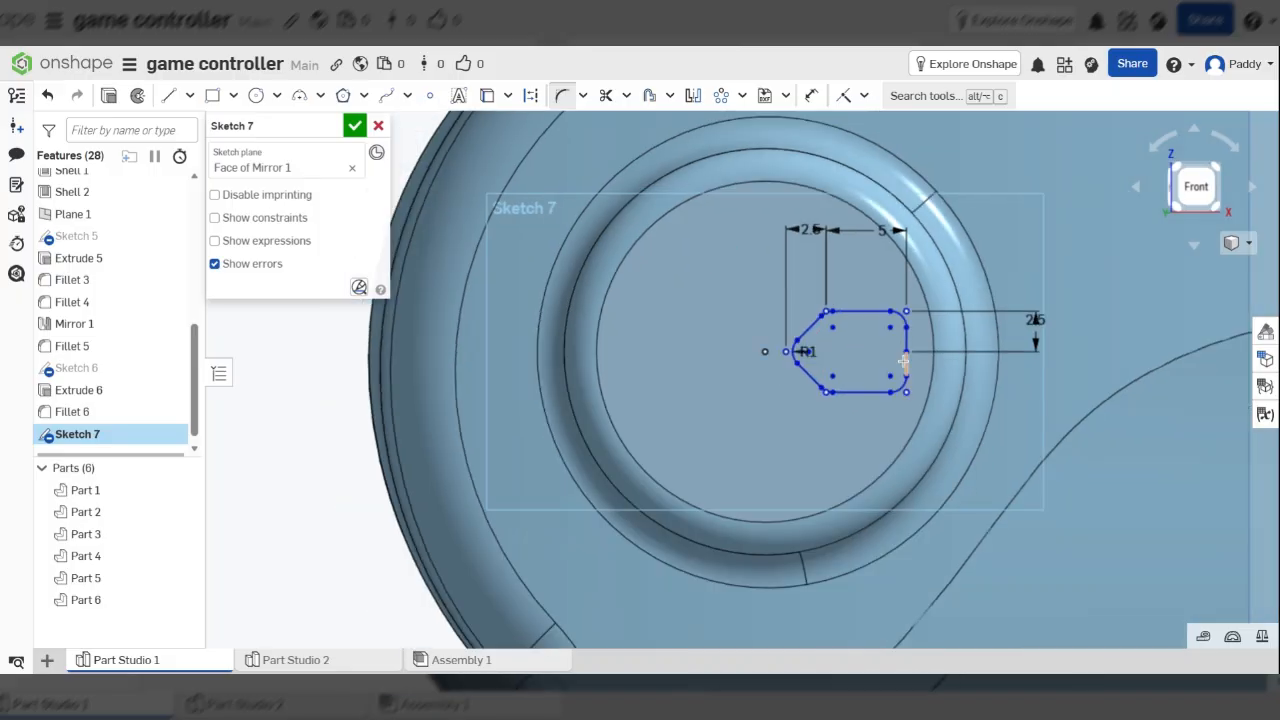
scroll(880, 350, "up", 2)
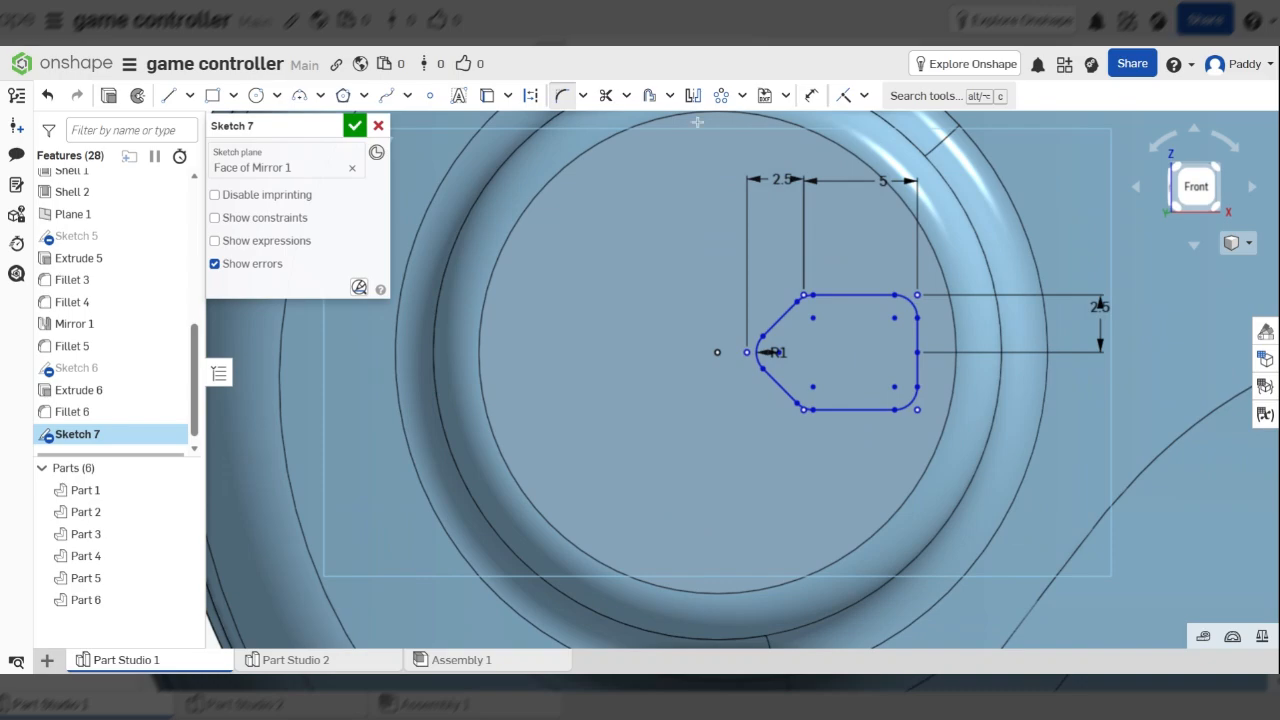
scroll(905, 350, "down", 2)
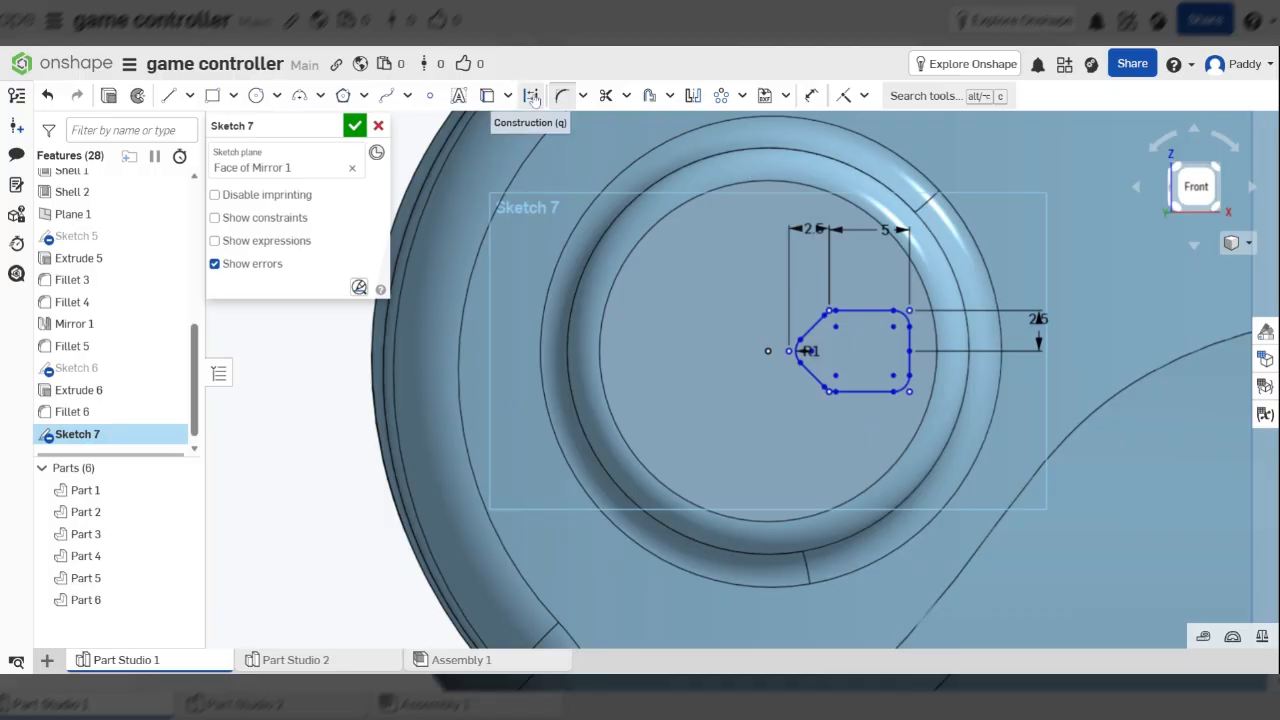
Start a circular pattern of the rounded arrow outline
left_click(743, 96)
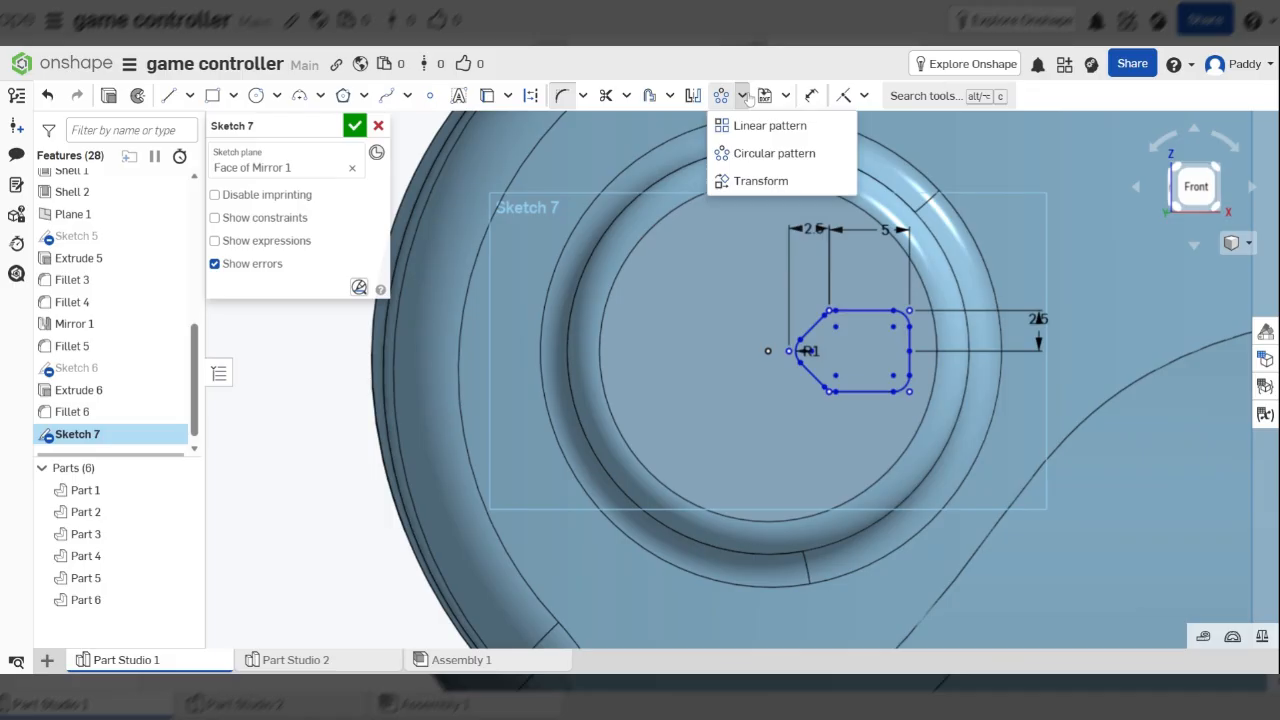
left_click(746, 152)
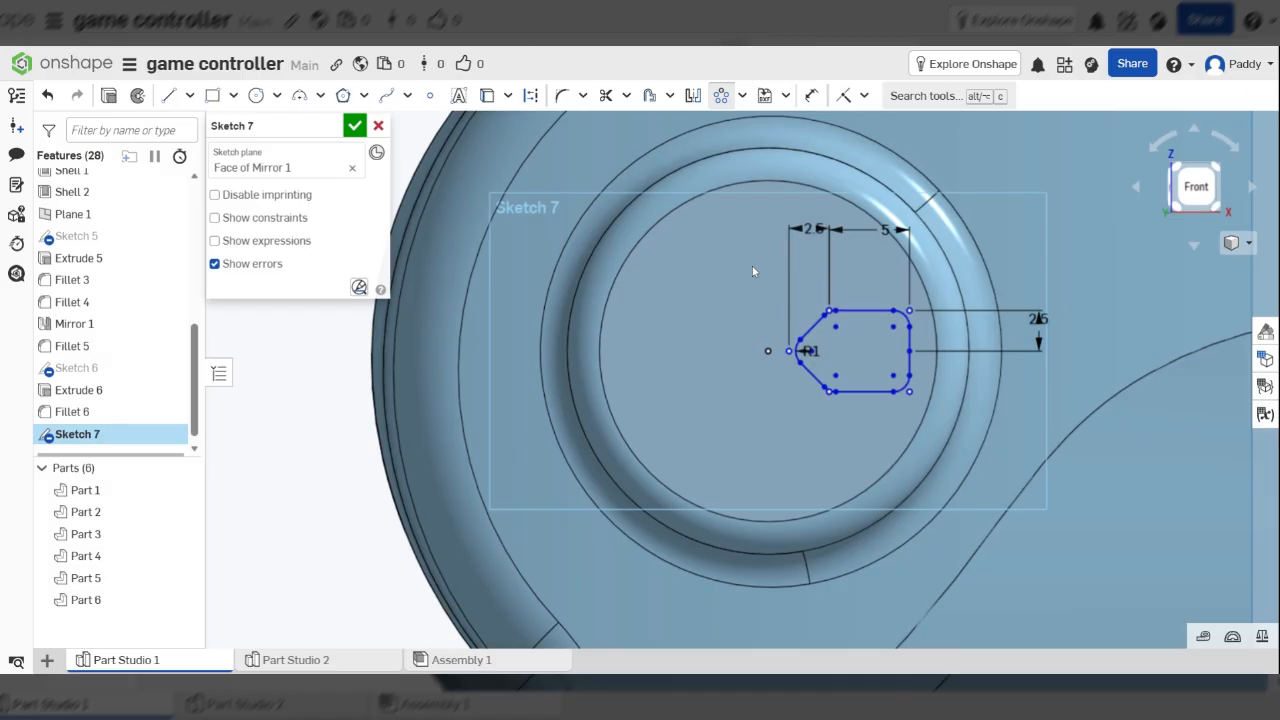
left_click_drag(751, 264, 950, 436)
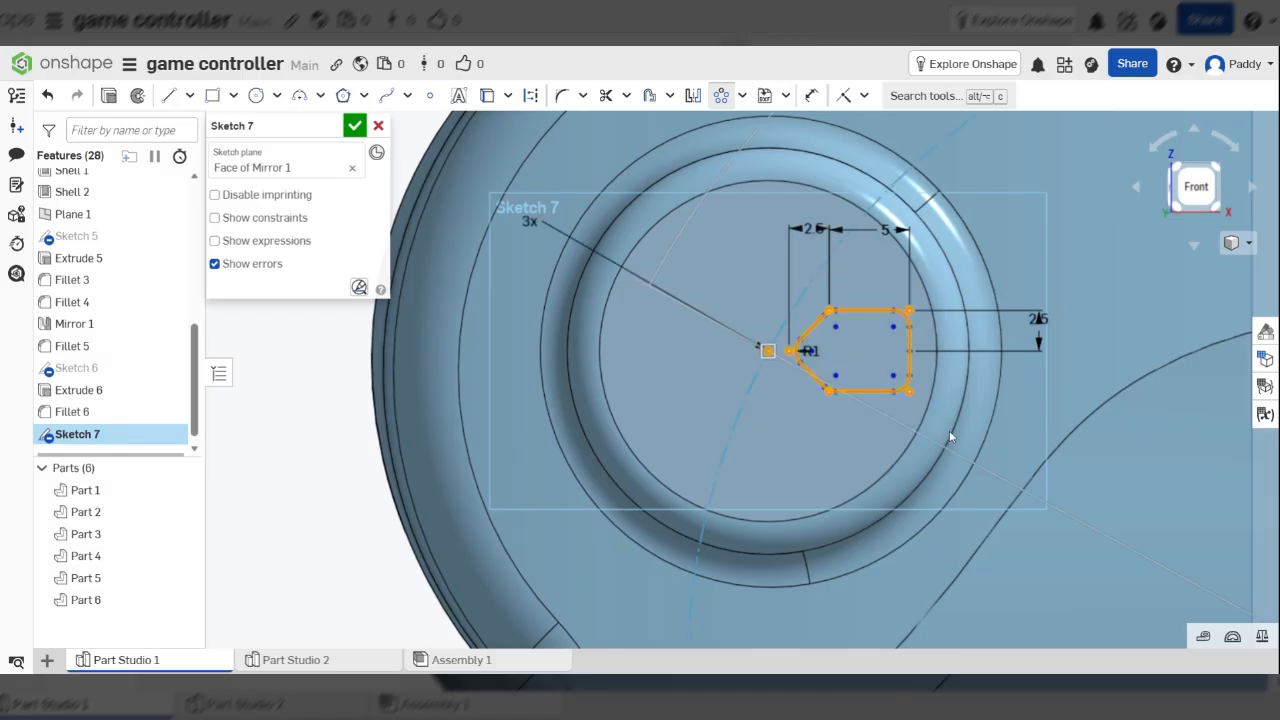
scroll(757, 333, "down", 5)
scroll(755, 334, "down", 1)
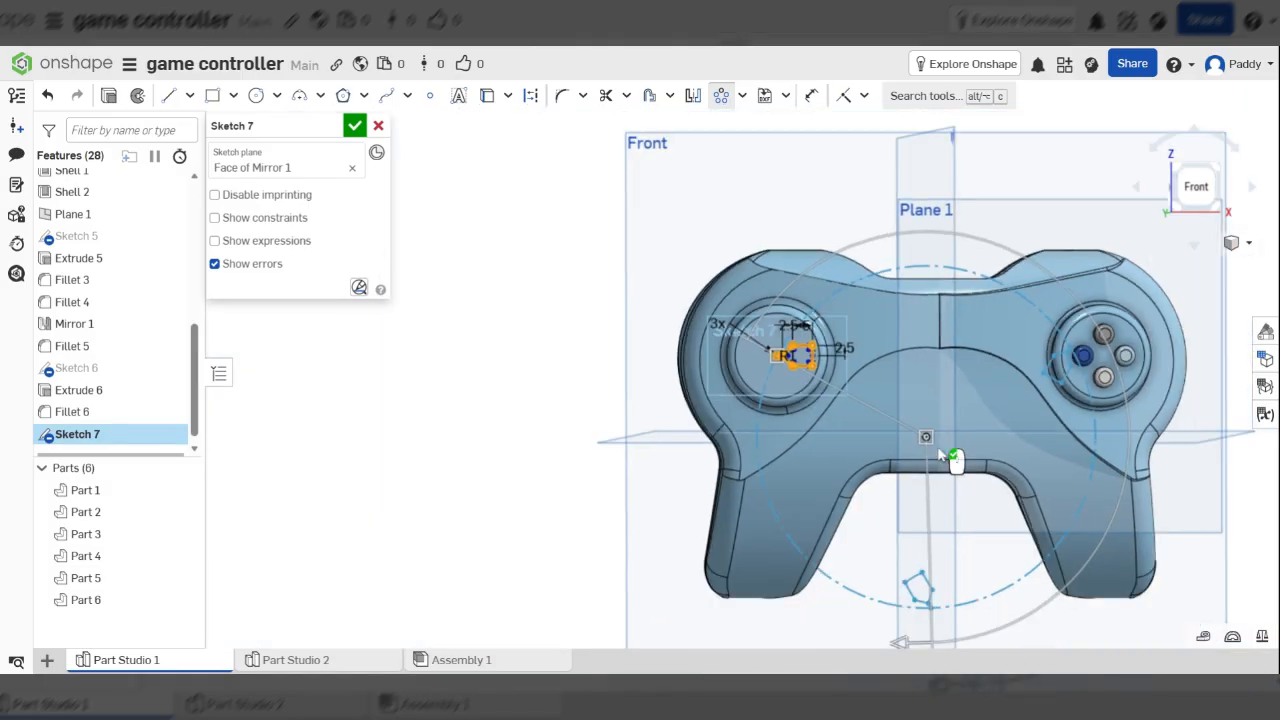
scroll(950, 490, "down", 1)
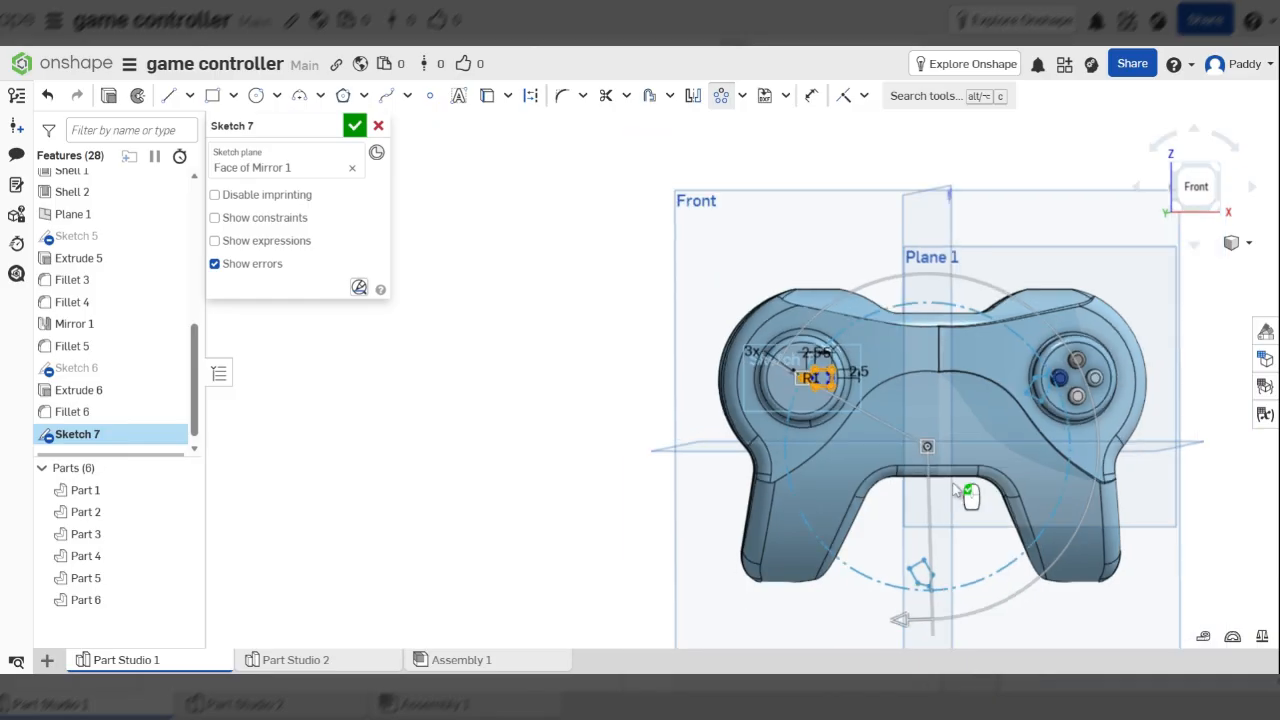
scroll(955, 490, "up", 3)
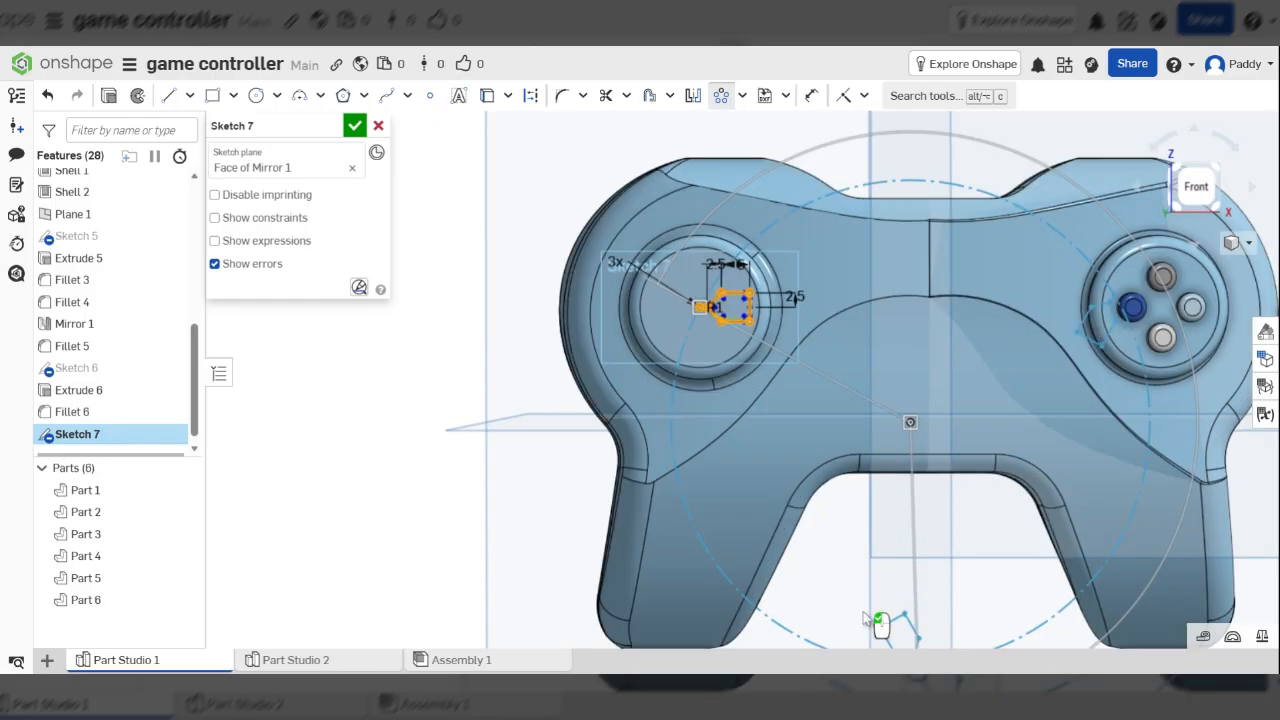
scroll(853, 388, "down", 3)
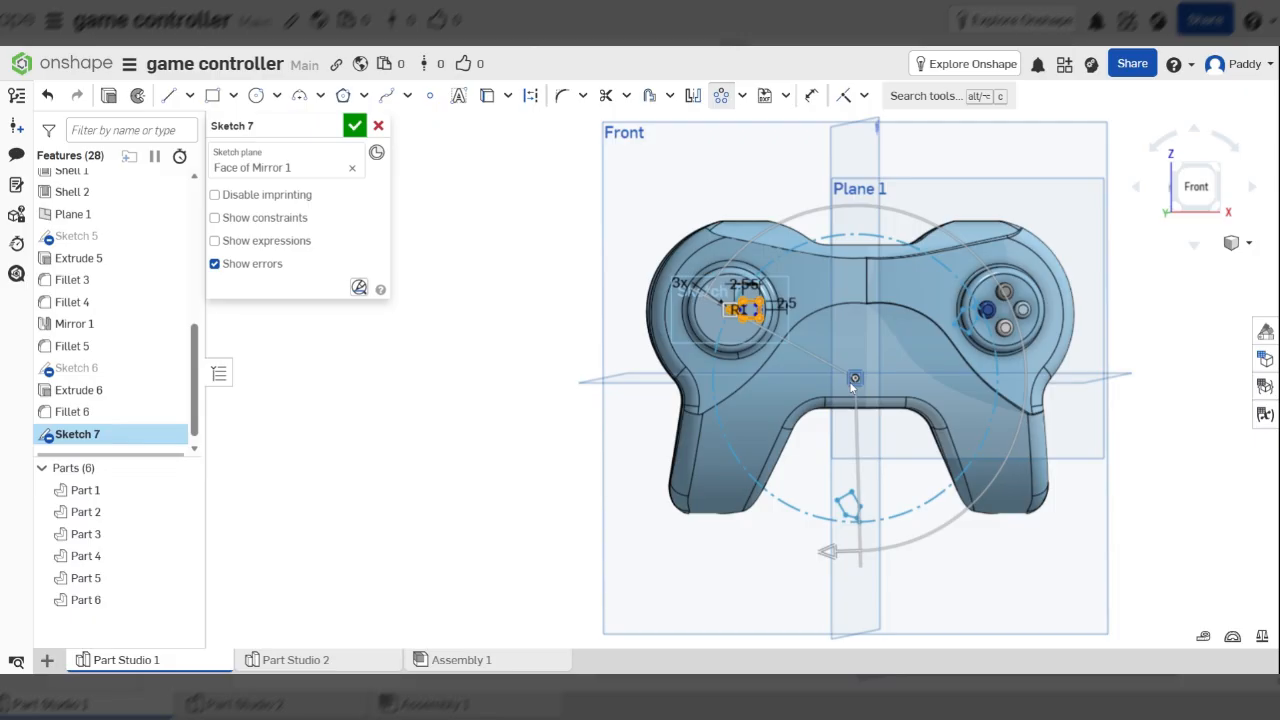
Centre the pattern on the left pad's middle with 4 copies and accept it
mouse_move(852, 386)
left_mouse_down()
mouse_move(674, 259)
mouse_move(655, 391)
mouse_move(581, 311)
mouse_move(697, 236)
mouse_move(776, 261)
mouse_move(628, 281)
left_mouse_up()
scroll(716, 298, "up", 5)
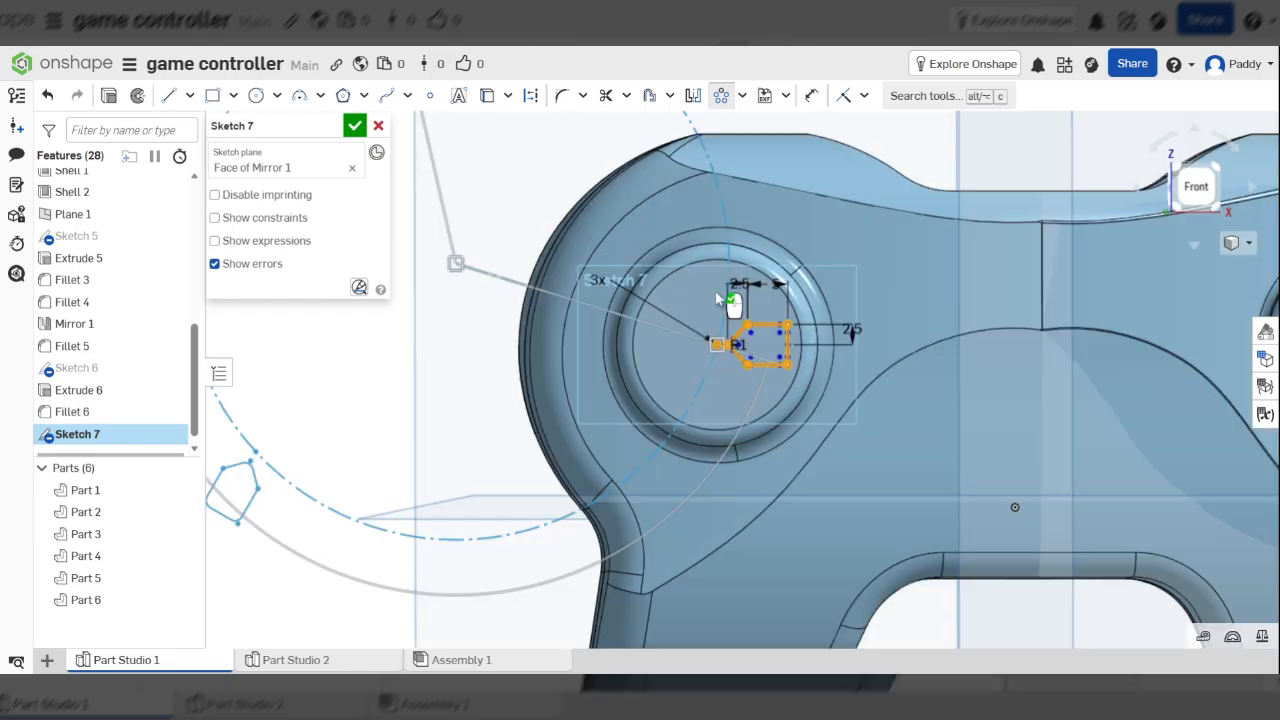
scroll(716, 298, "down", 2)
left_click_drag(496, 270, 719, 338)
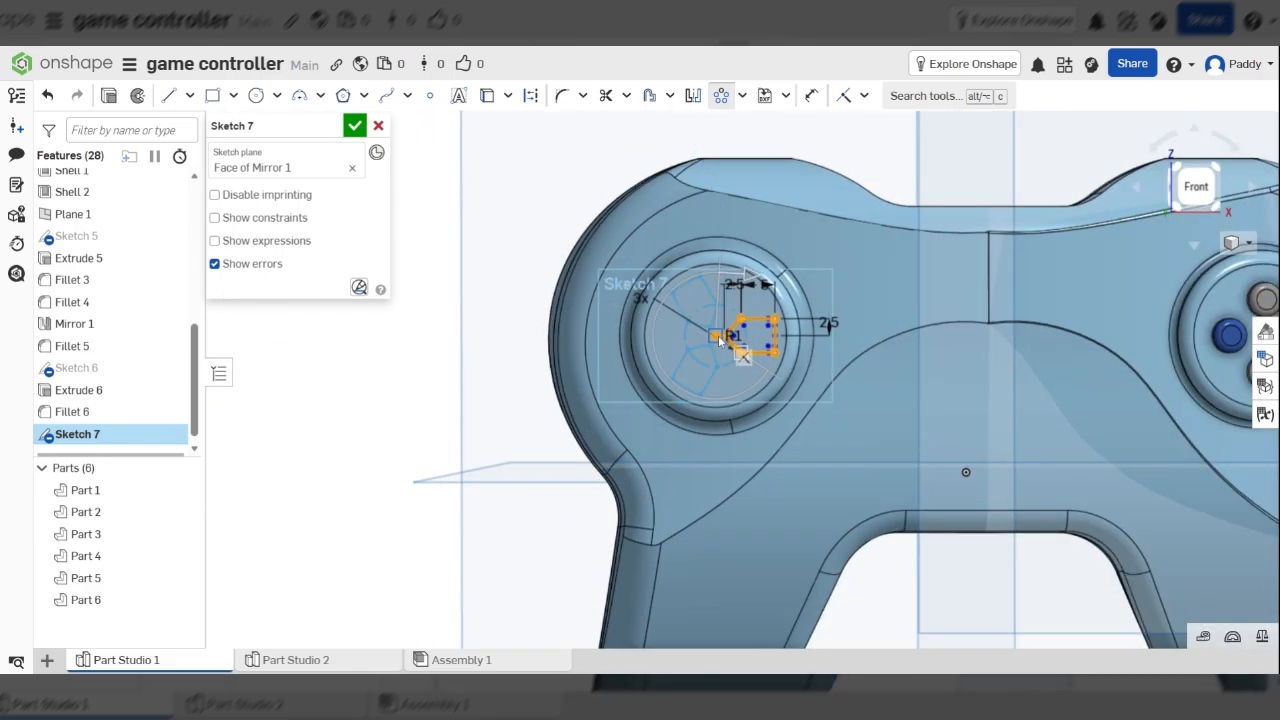
scroll(716, 330, "up", 5)
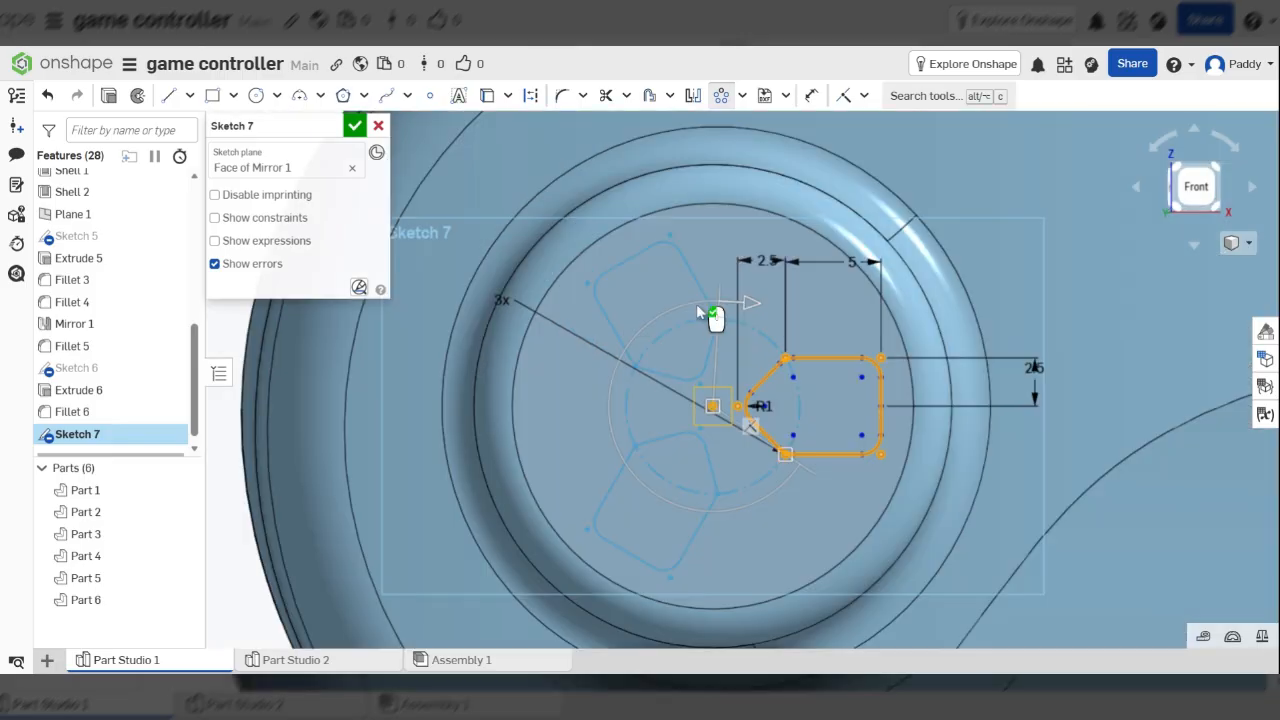
left_click(503, 298)
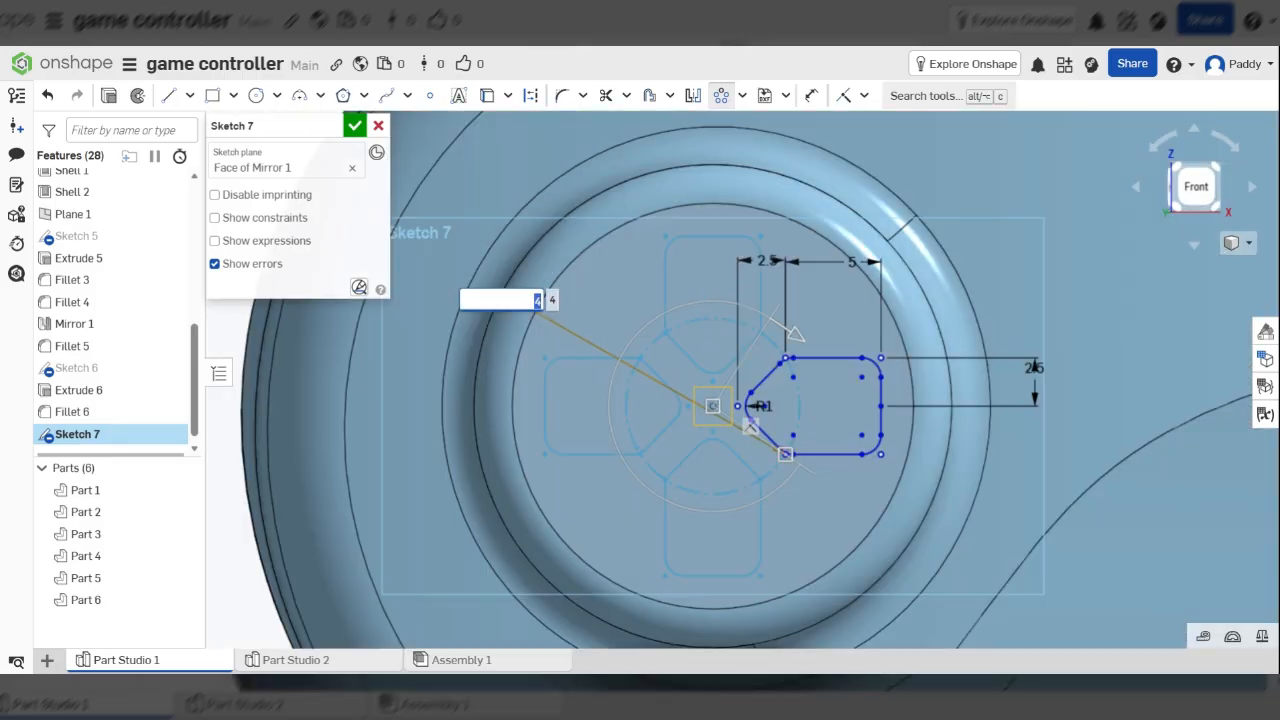
scroll(743, 308, "down", 2)
scroll(743, 308, "down", 2)
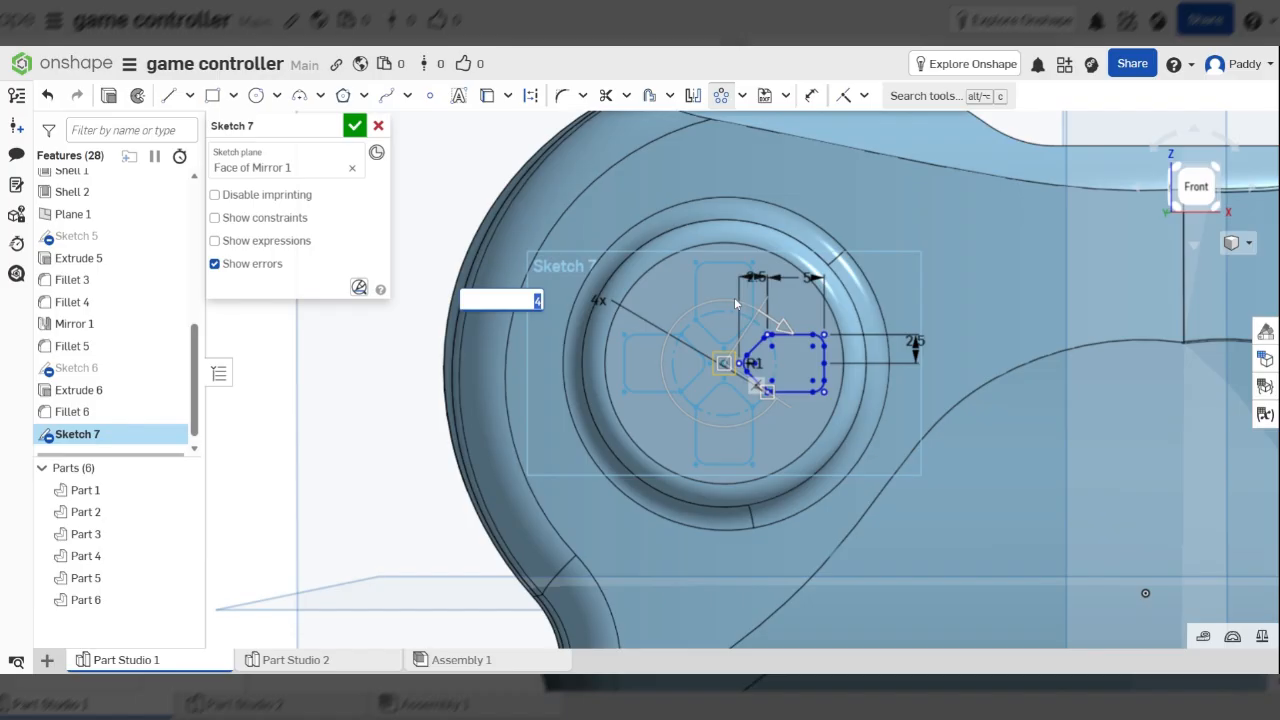
key("Return")
left_click(405, 395)
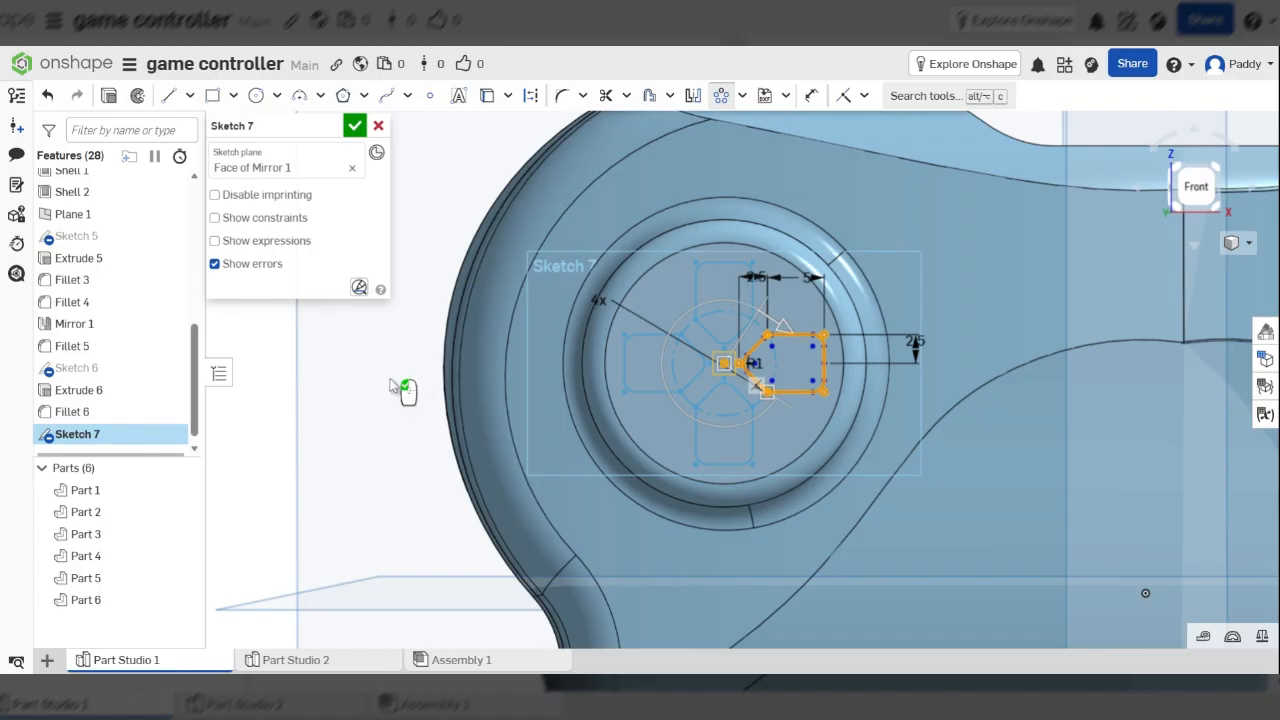
left_click(391, 380)
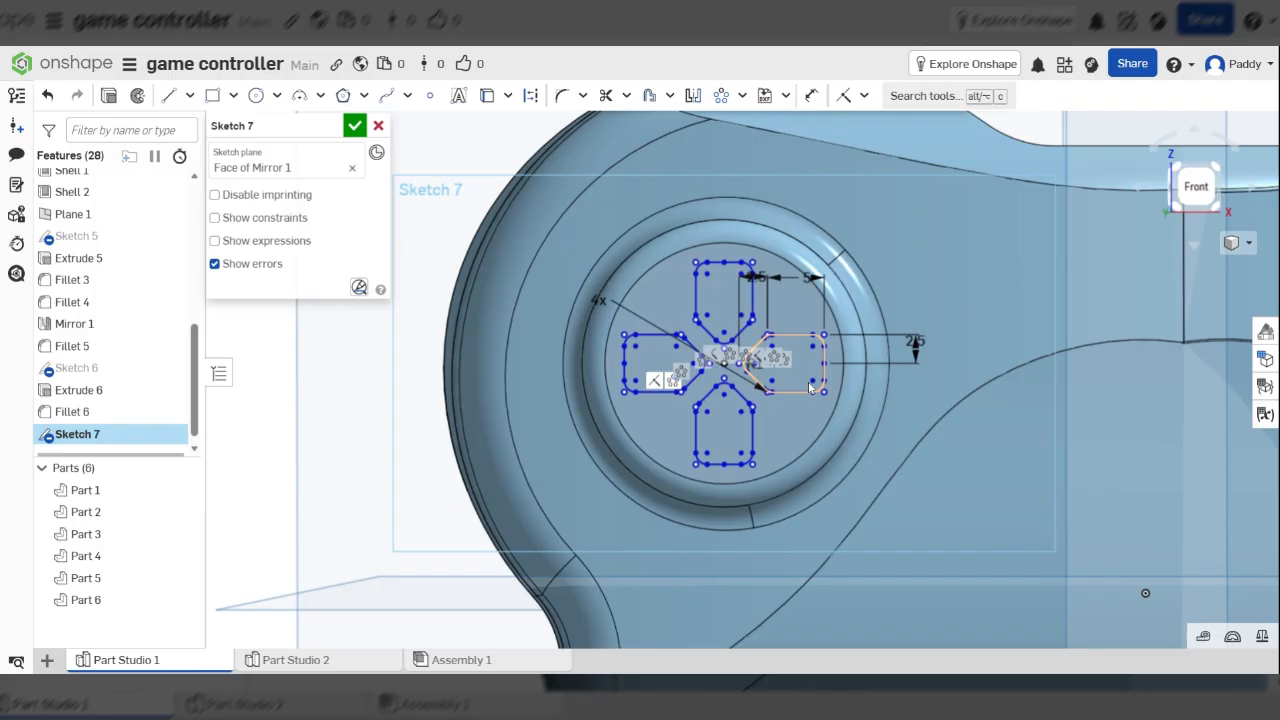
Extrude the four Sketch 7 arrows 2.5 mm deep as new separate parts
left_click(112, 94)
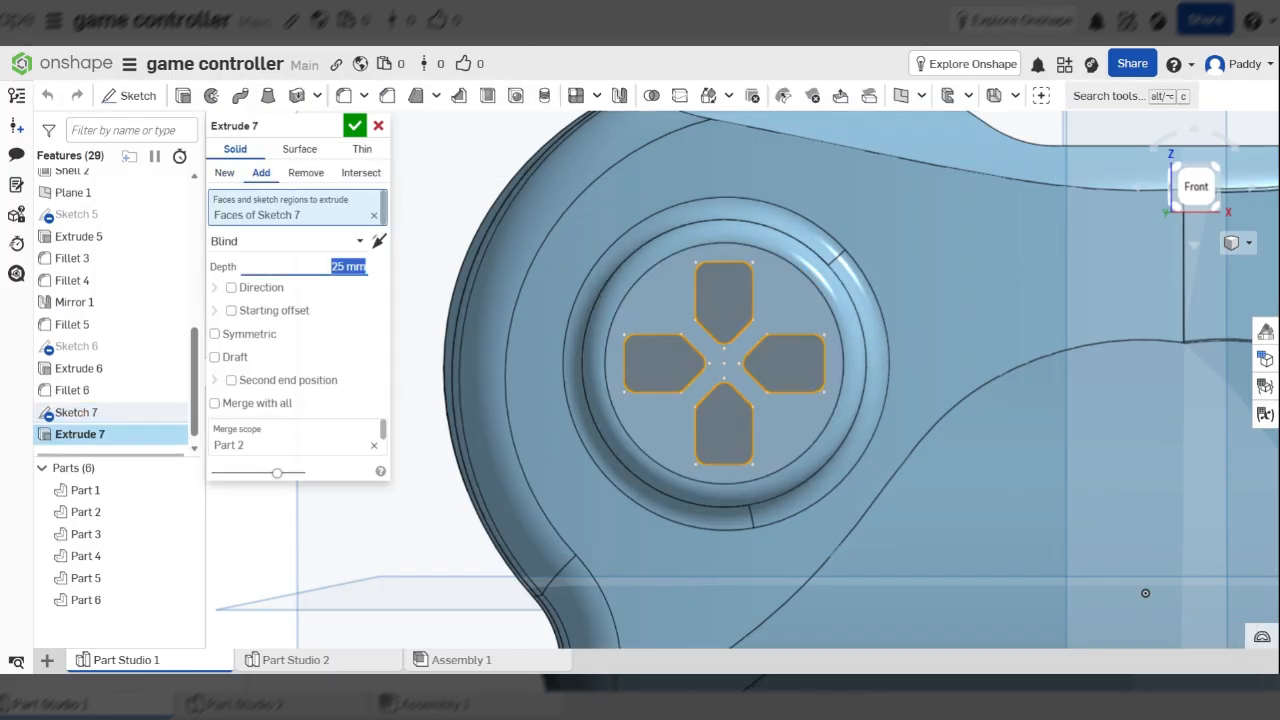
type("2.5")
key("Tab")
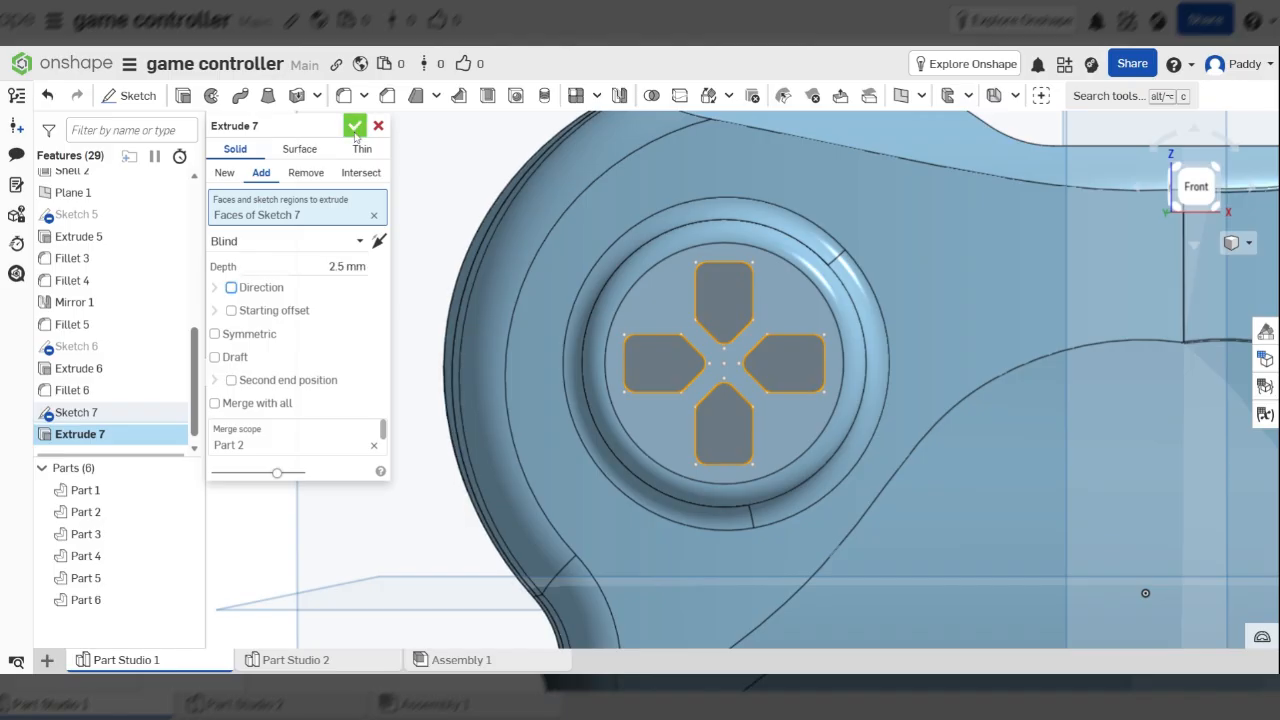
left_click(231, 173)
scroll(961, 345, "down", 3)
right_click_drag(961, 345, 988, 357)
scroll(847, 308, "up", 4)
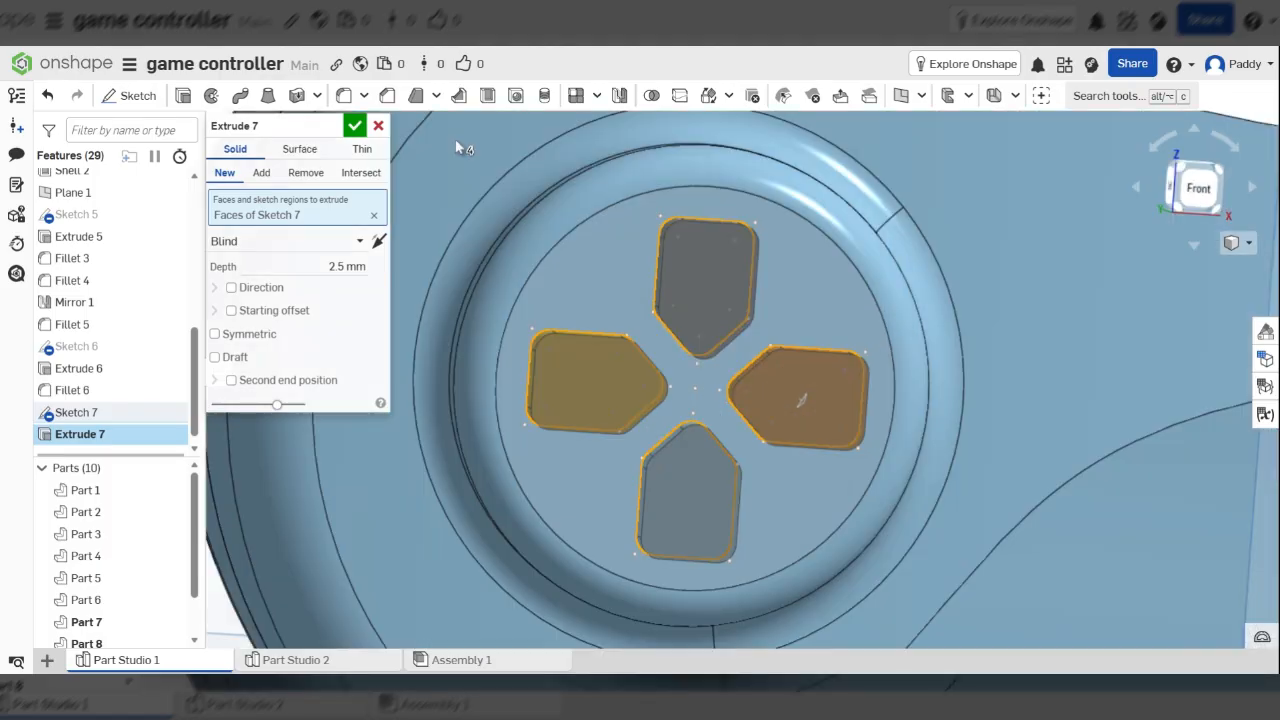
left_click(356, 125)
scroll(937, 362, "down", 2)
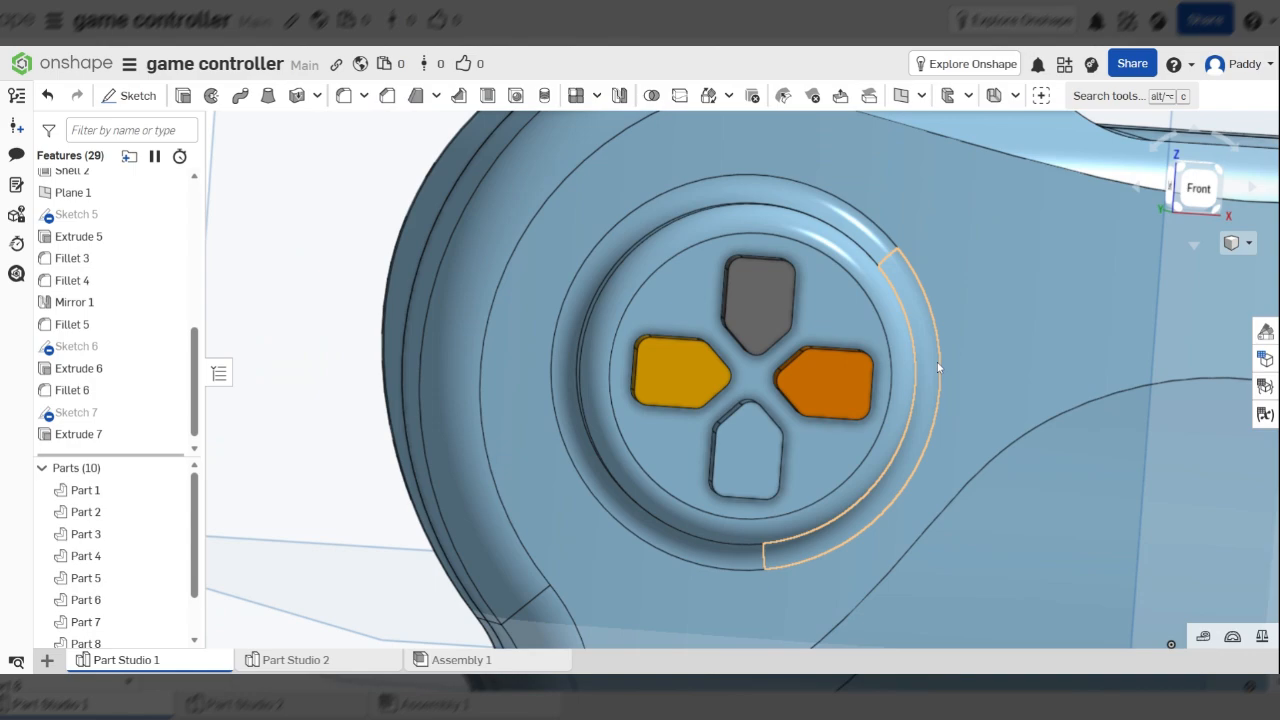
right_click_drag(937, 362, 867, 366)
scroll(867, 366, "up", 3)
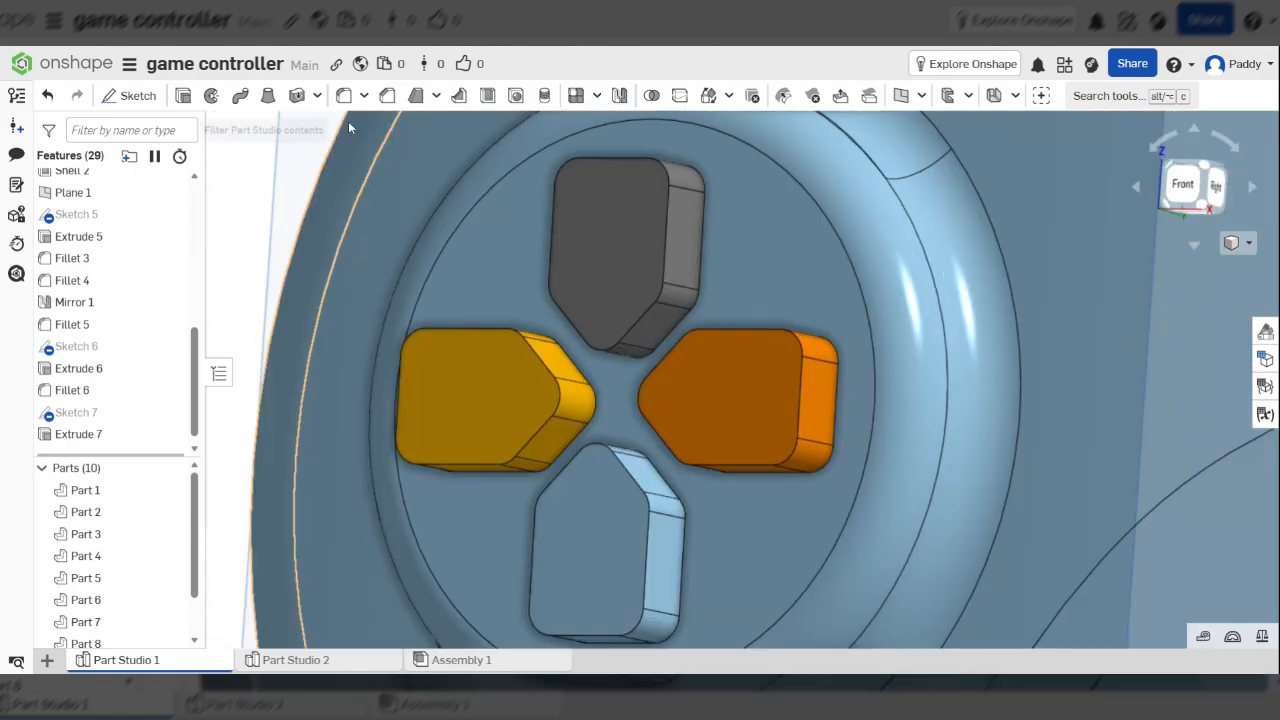
Add Fillet 7 at 1 mm to the faces of the left, top and right D-pad arrows
key("shift+f")
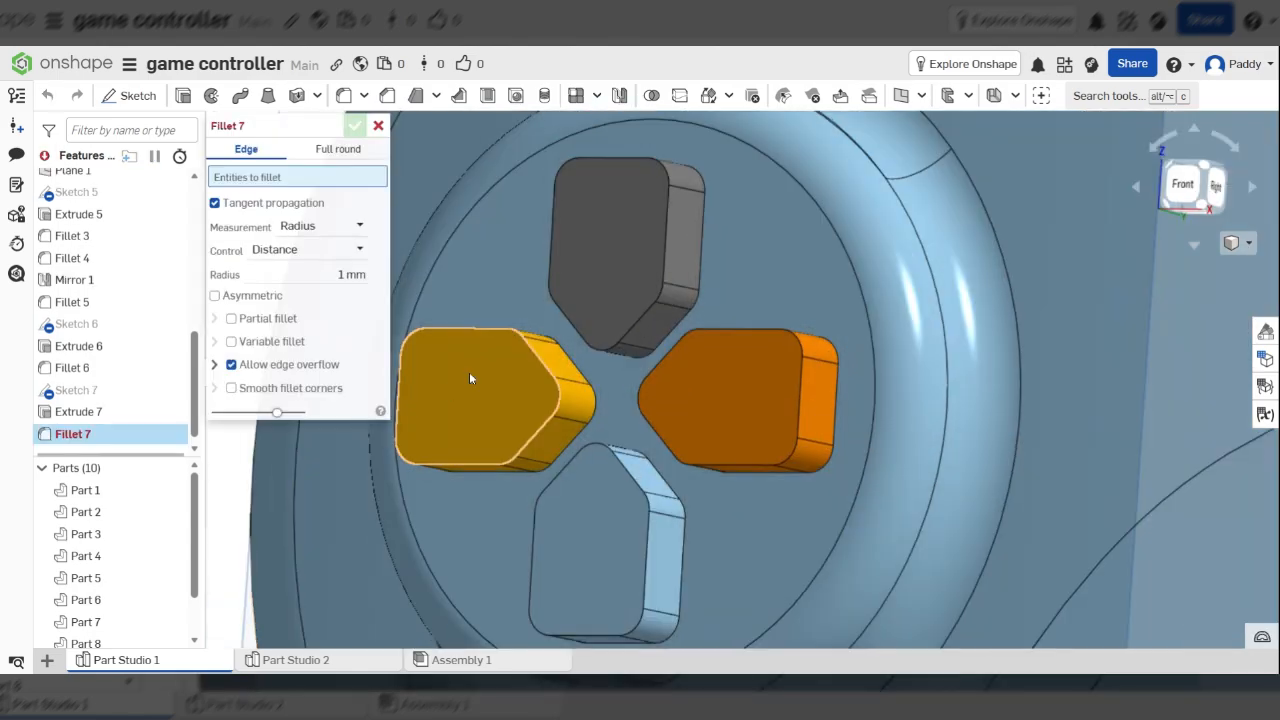
left_click(470, 374)
left_click(612, 272)
left_click(743, 410)
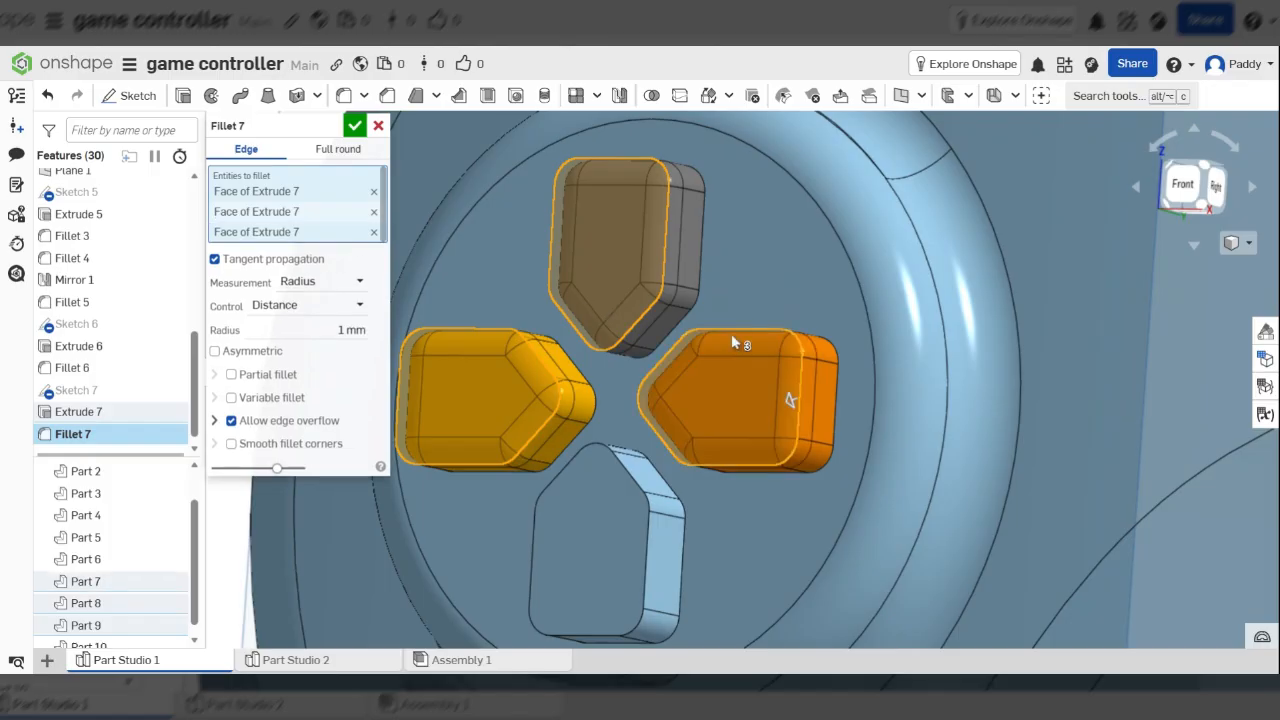
scroll(733, 343, "up", 5)
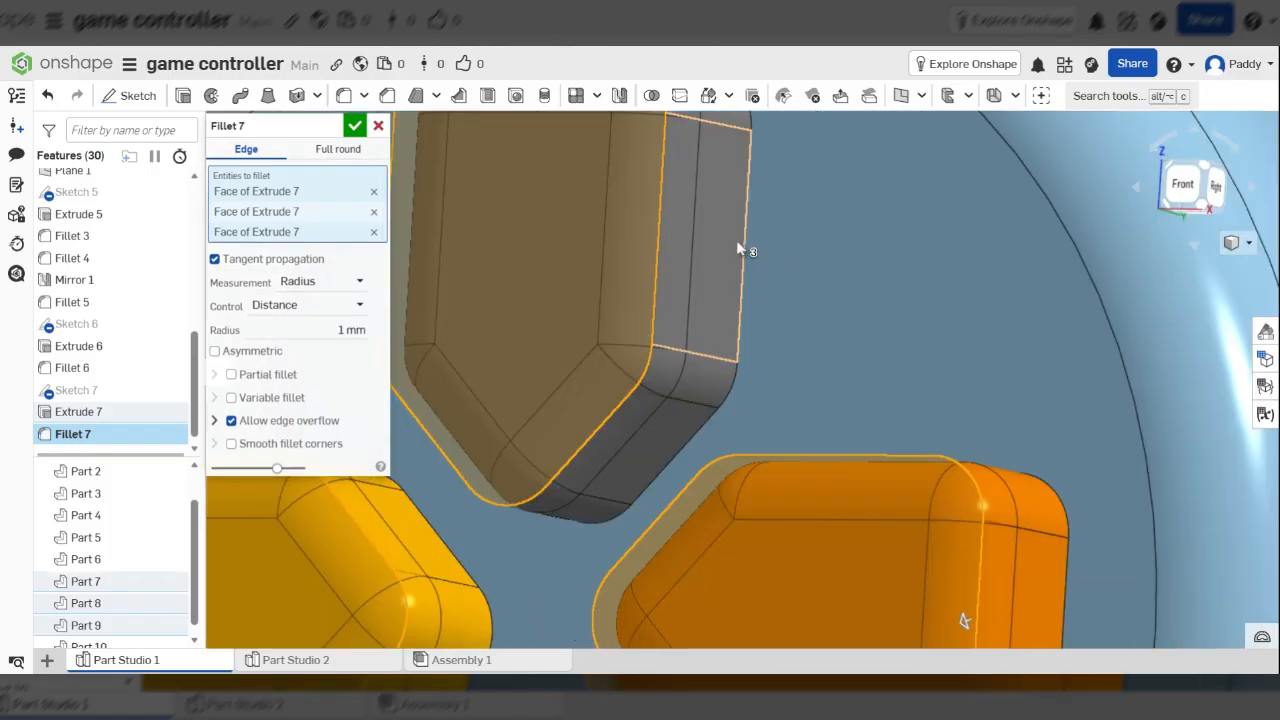
scroll(747, 244, "down", 5)
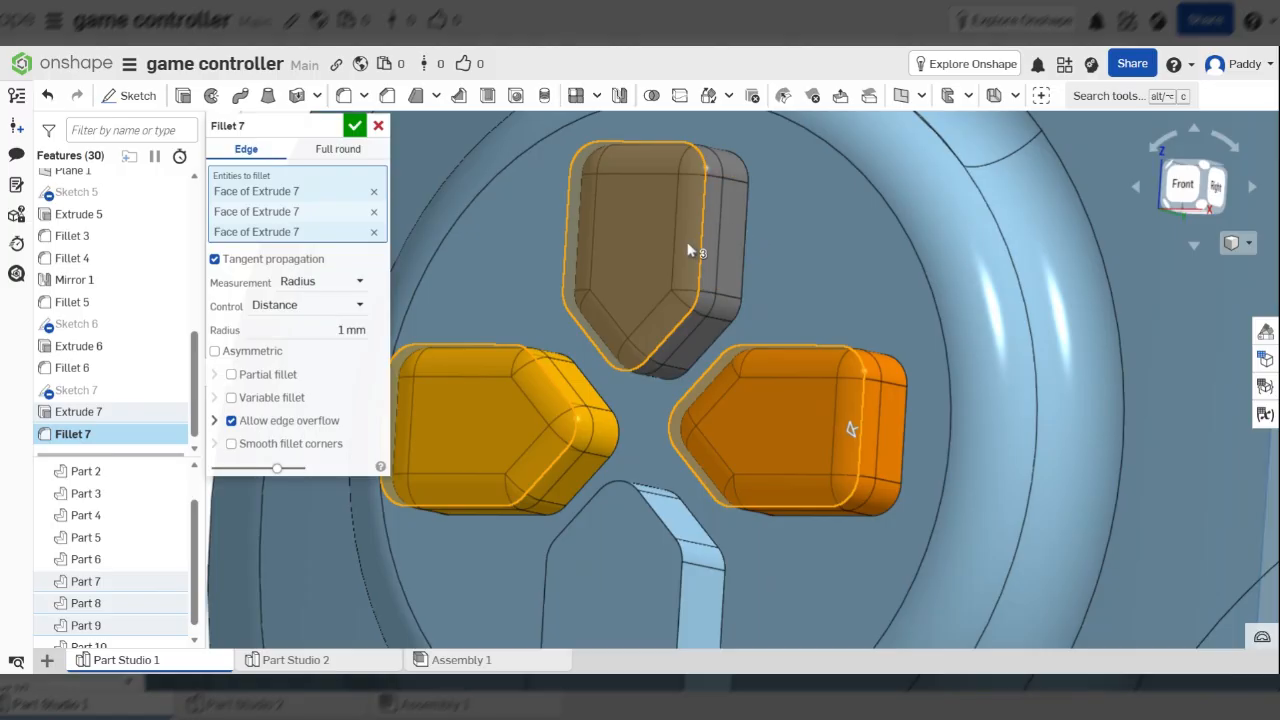
scroll(688, 250, "down", 3)
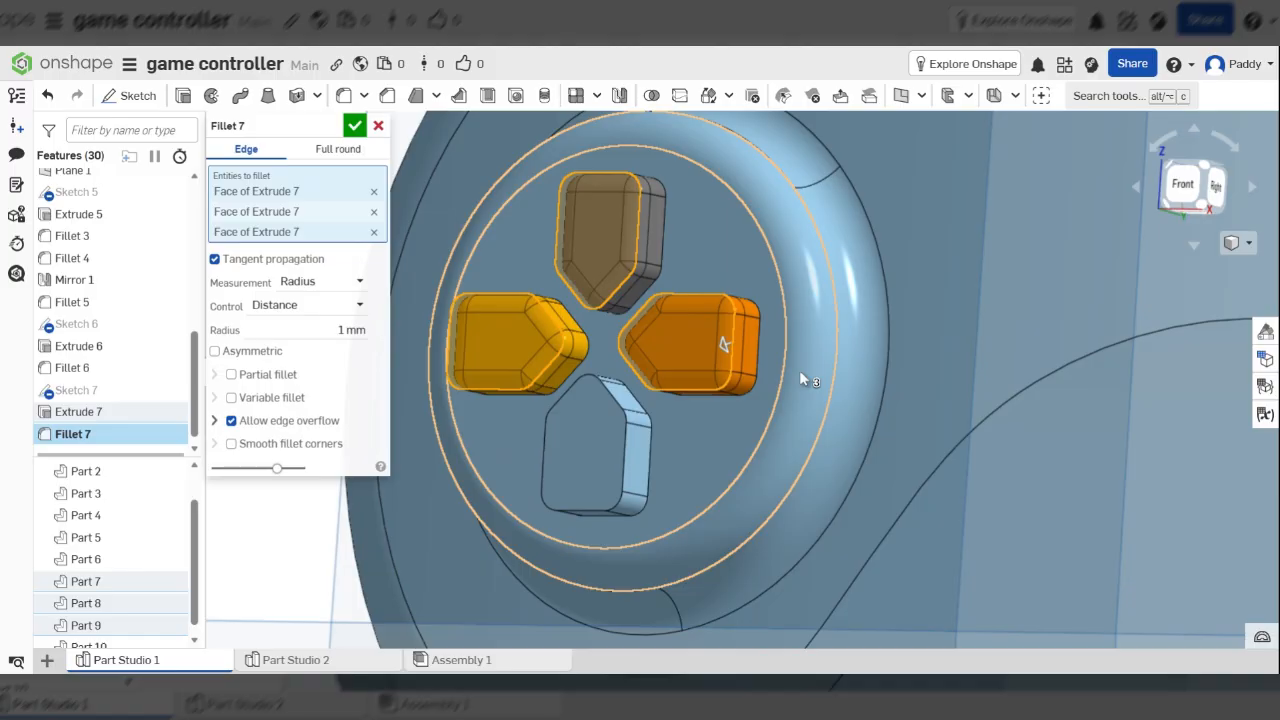
scroll(648, 234, "down", 5)
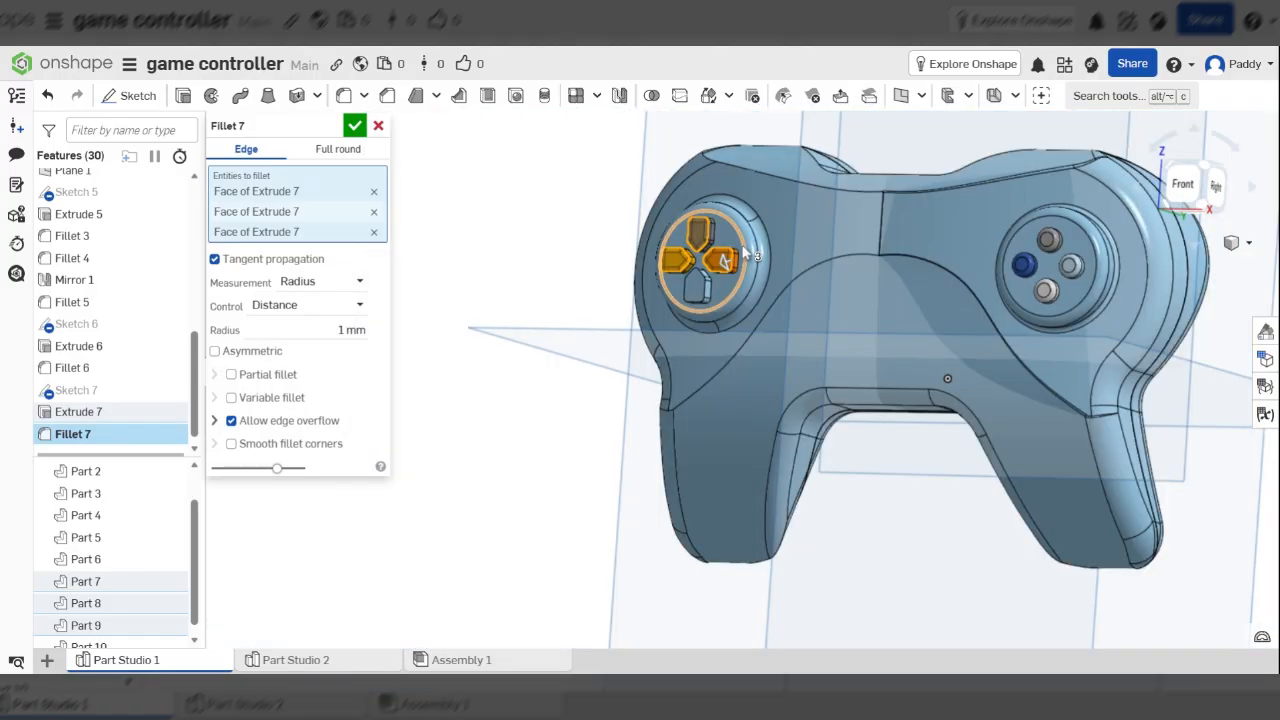
right_click_drag(742, 247, 796, 262)
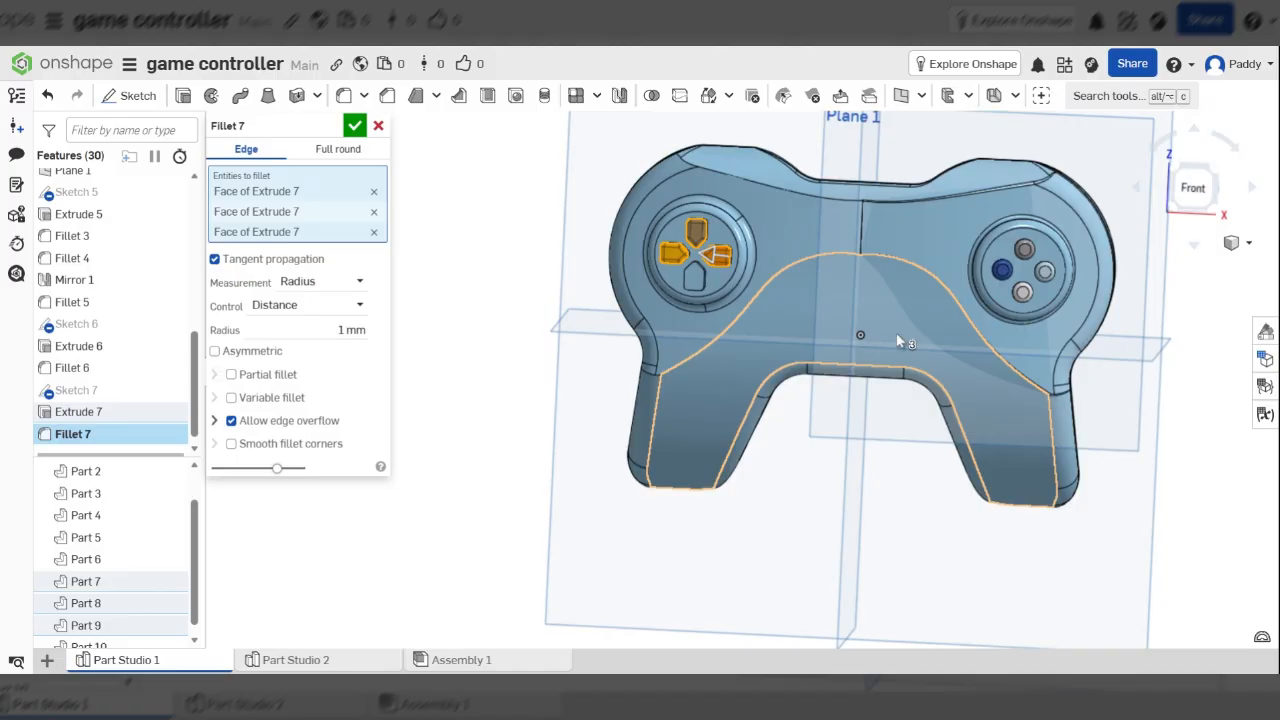
scroll(731, 290, "down", 3)
left_click(354, 127)
scroll(806, 304, "up", 5)
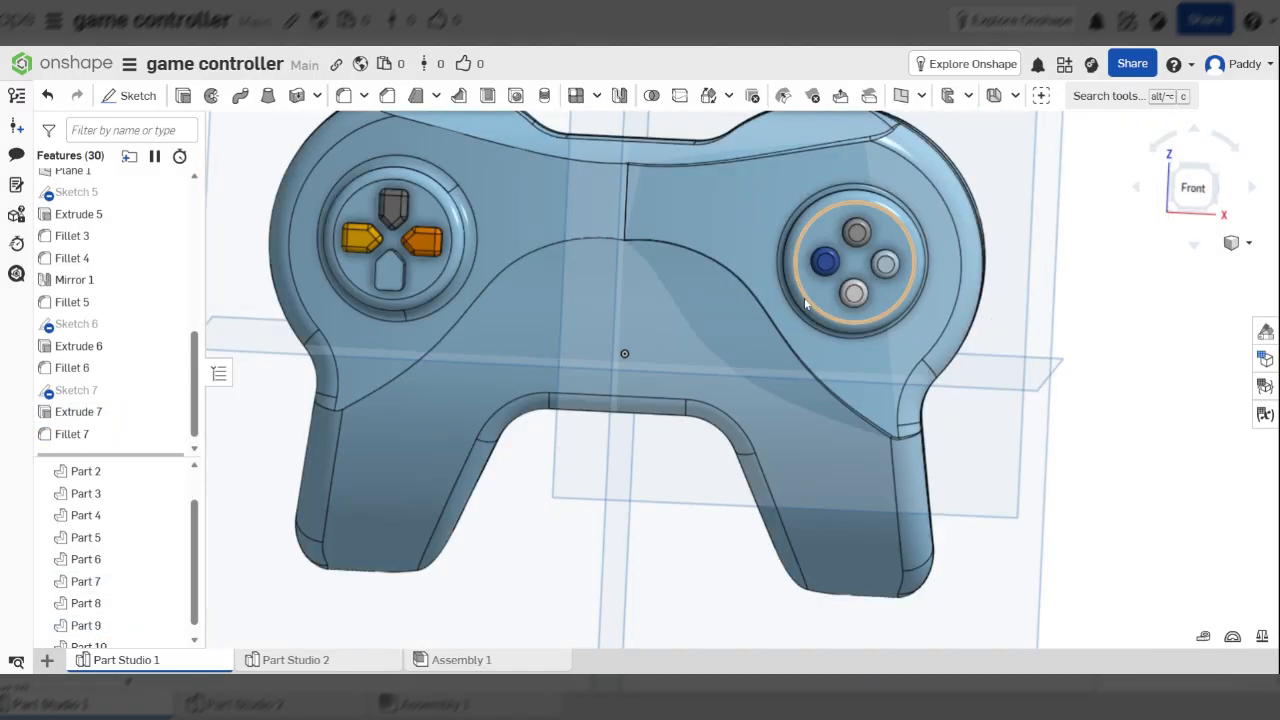
scroll(800, 295, "down", 4)
right_click_drag(787, 277, 828, 361)
left_click(1208, 180)
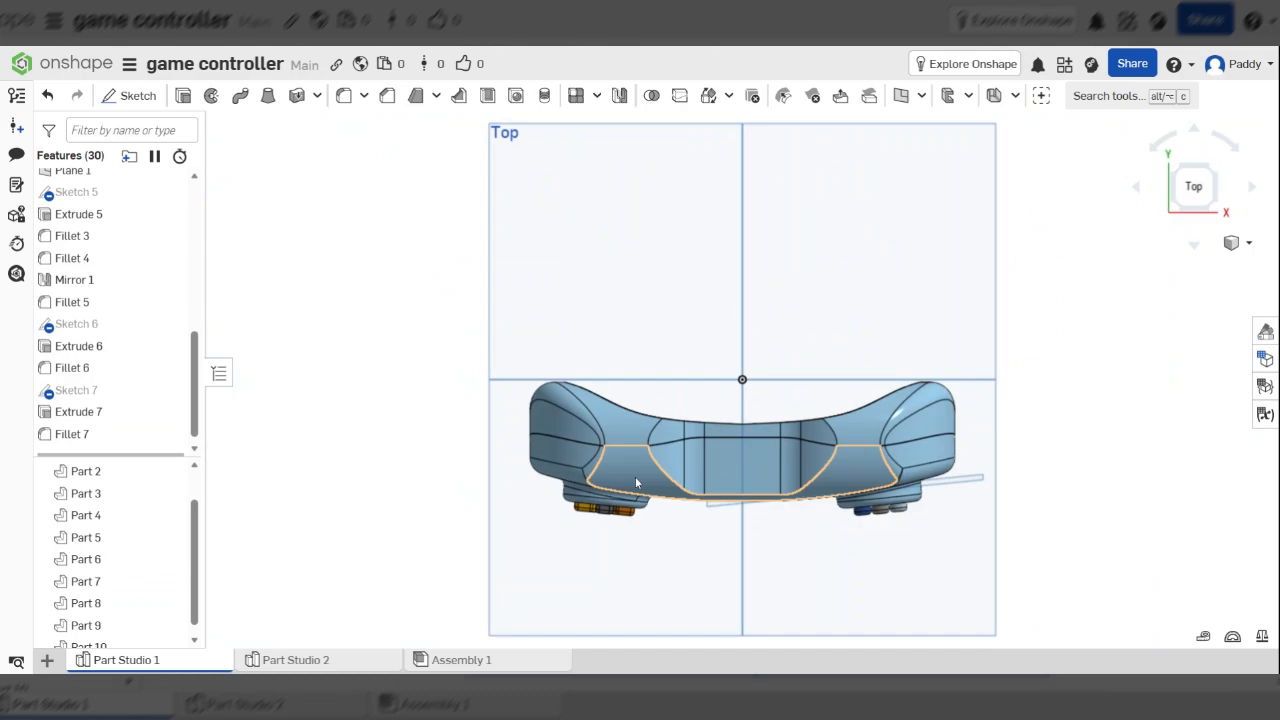
scroll(690, 516, "up", 2)
scroll(690, 516, "up", 1)
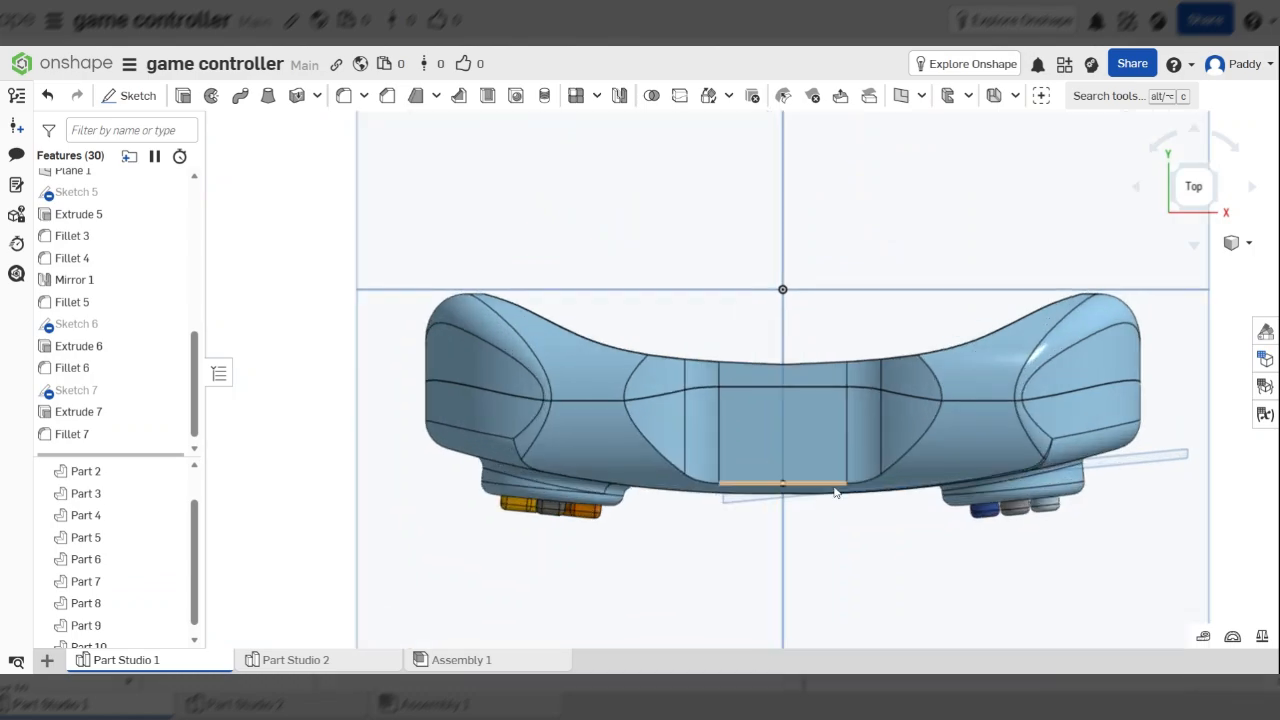
right_click_drag(836, 492, 978, 549)
scroll(930, 484, "down", 5)
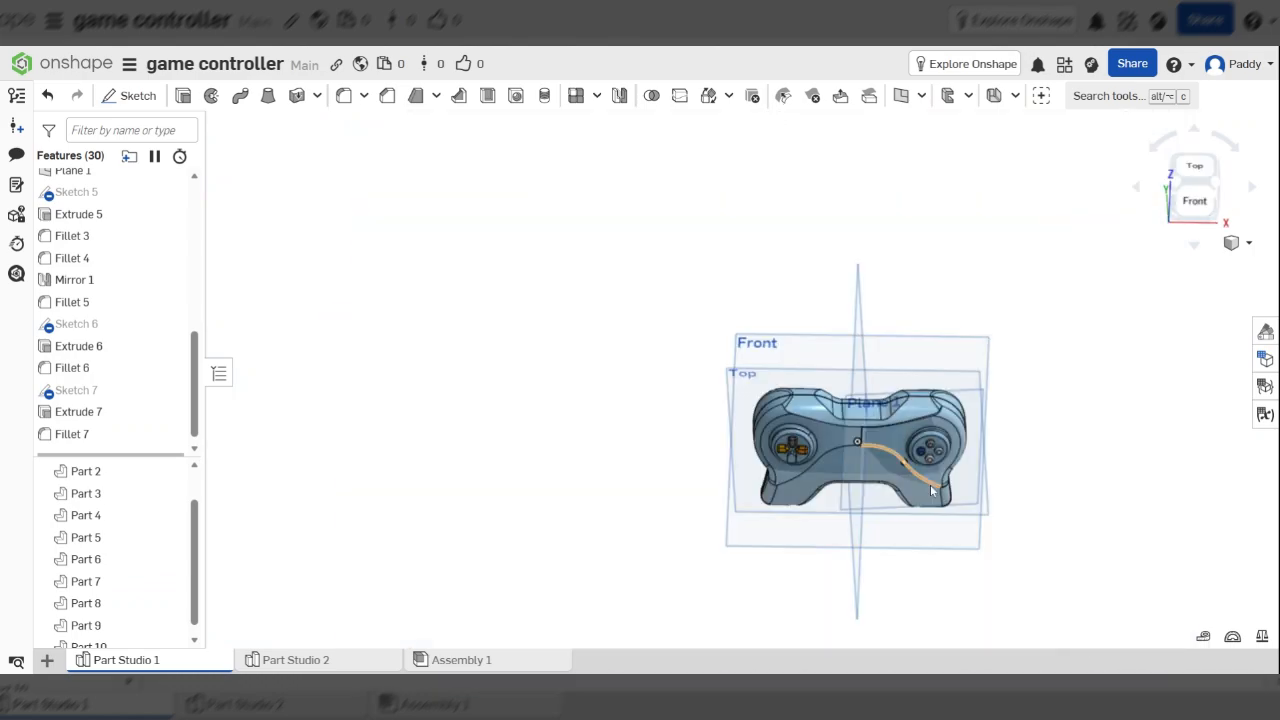
scroll(930, 484, "up", 3)
scroll(855, 602, "down", 1)
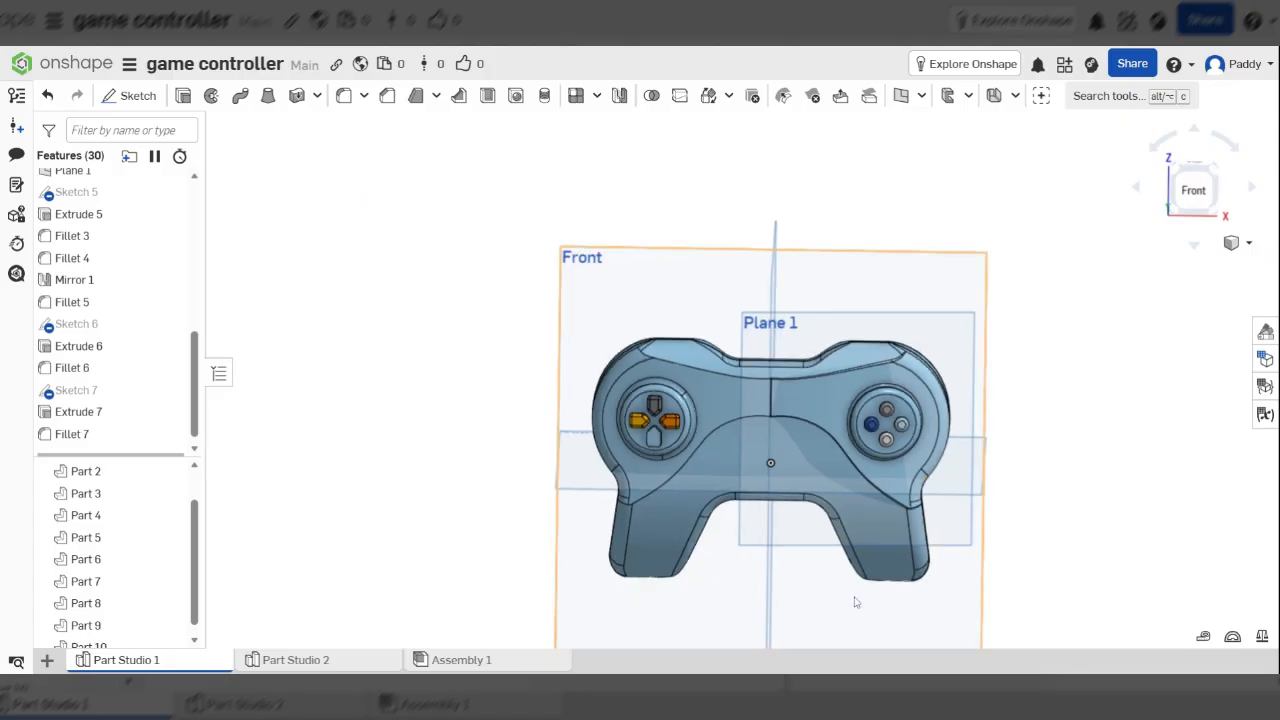
scroll(855, 602, "up", 2)
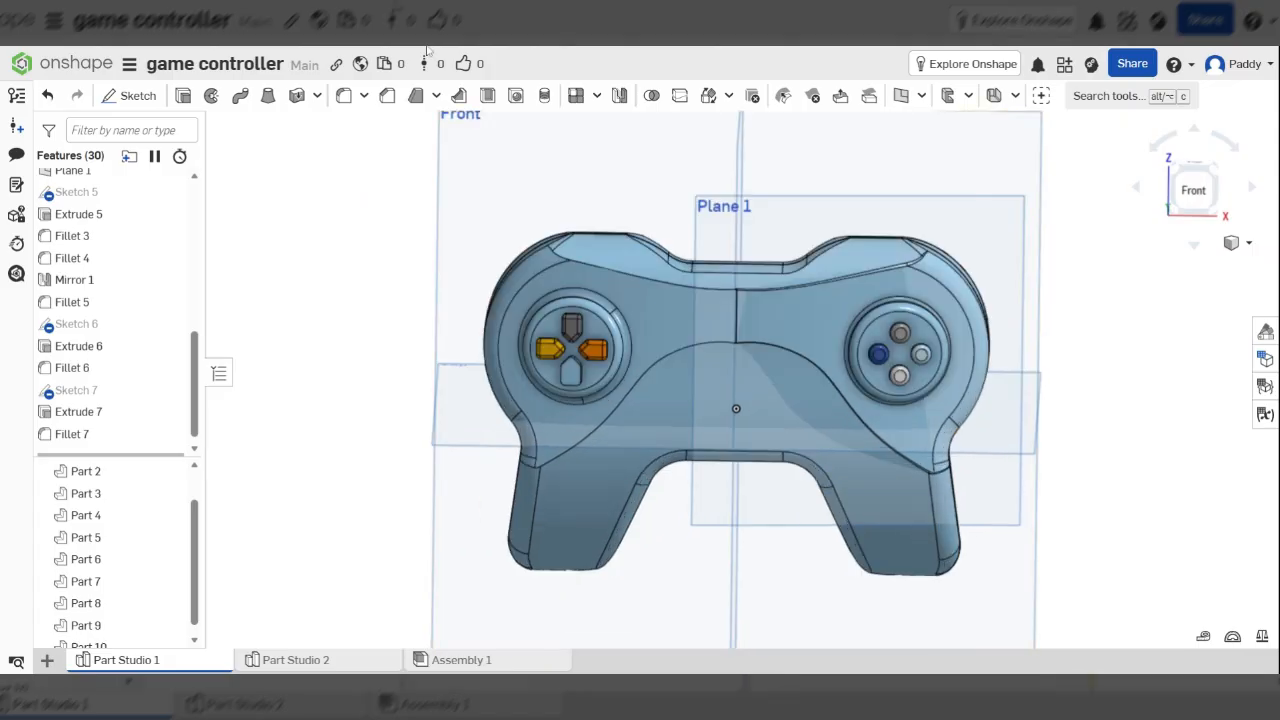